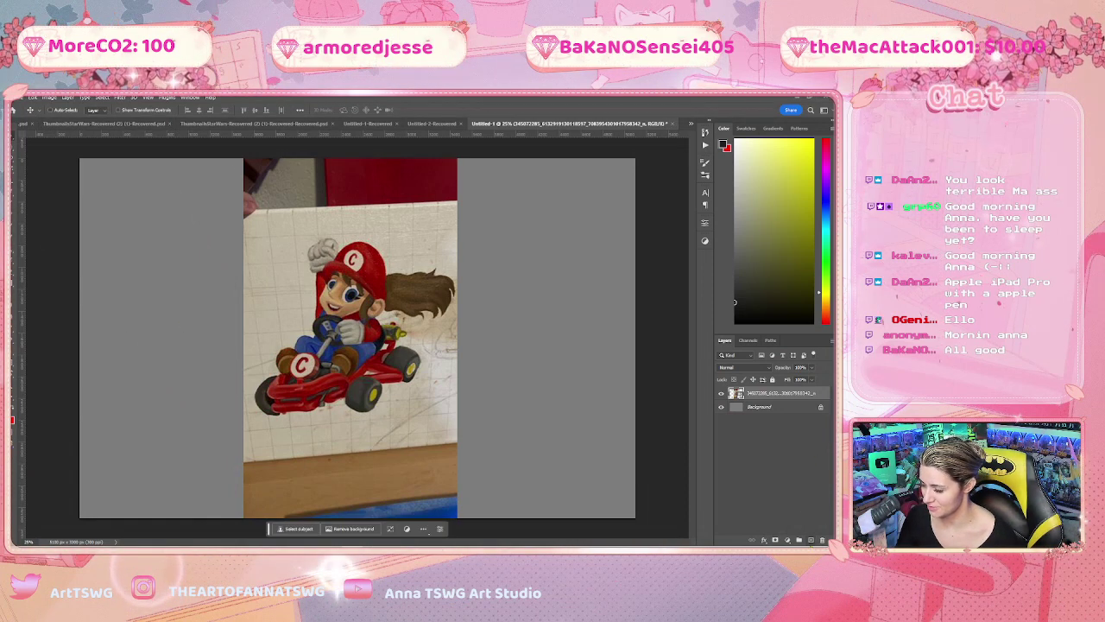
Add a new layer above the kart image and brush on dark blue shading using a color sampled from the steering wheel
key("ctrl+shift+alt+n")
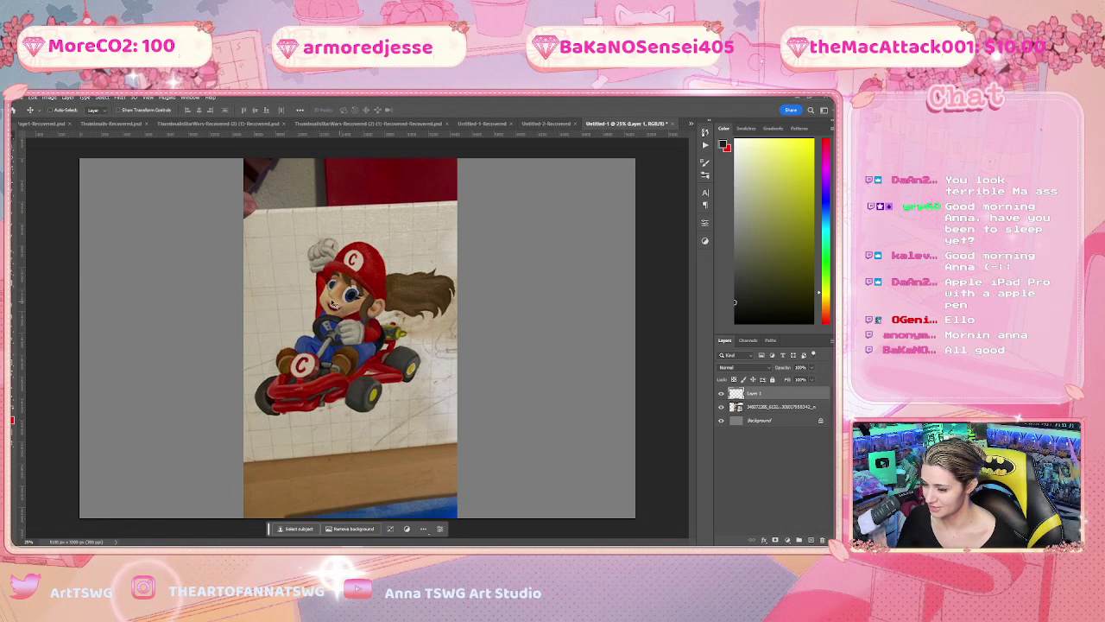
key("b")
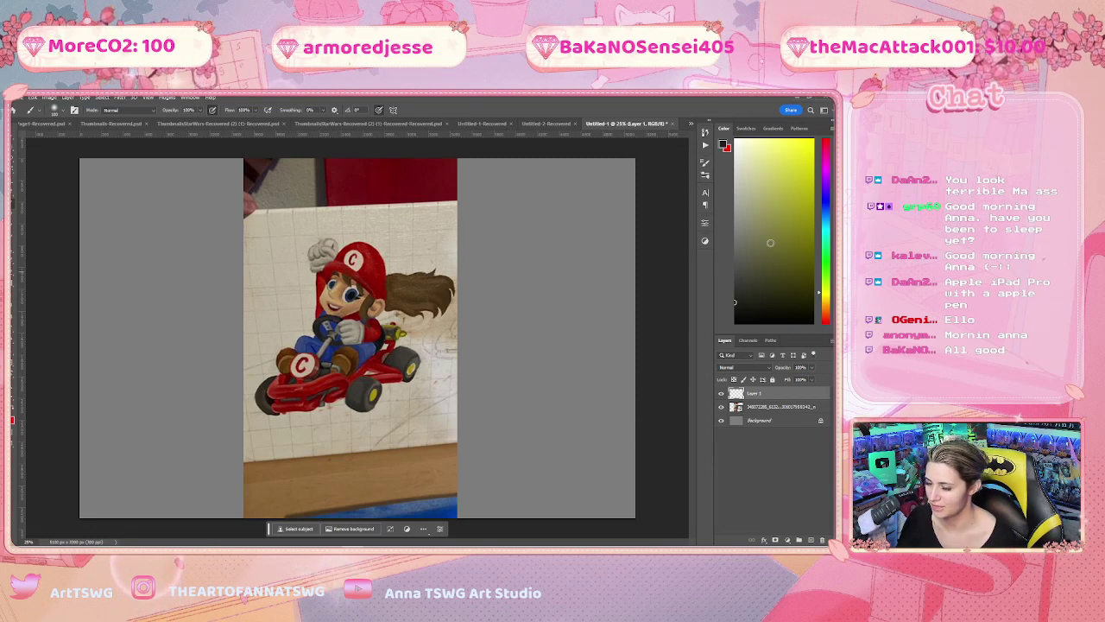
key("ctrl+plus")
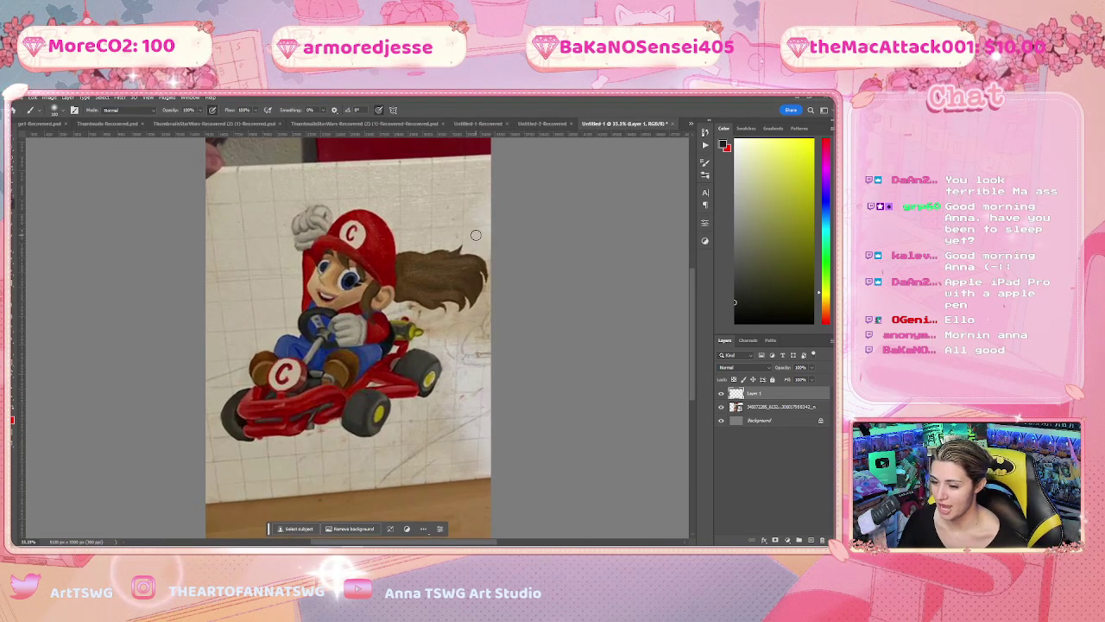
key("i")
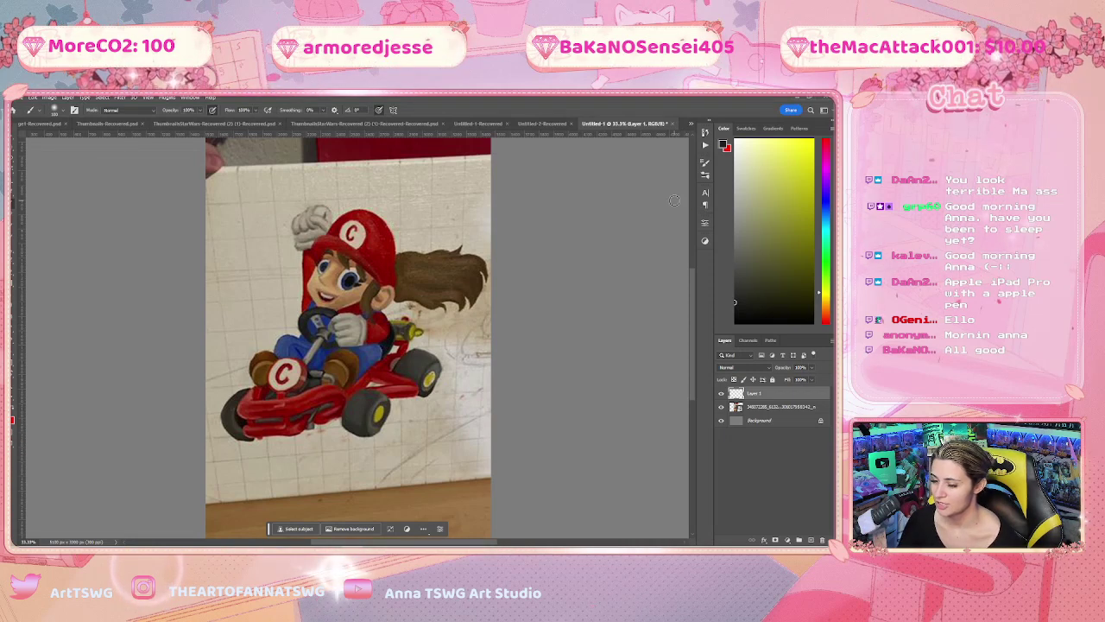
left_click(316, 321)
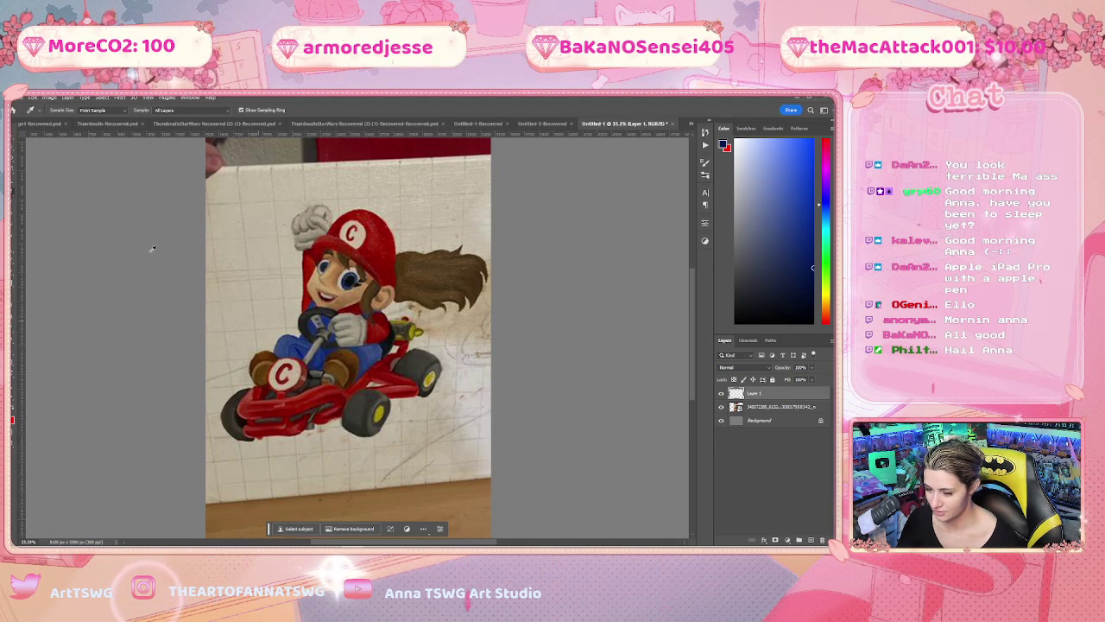
key("b")
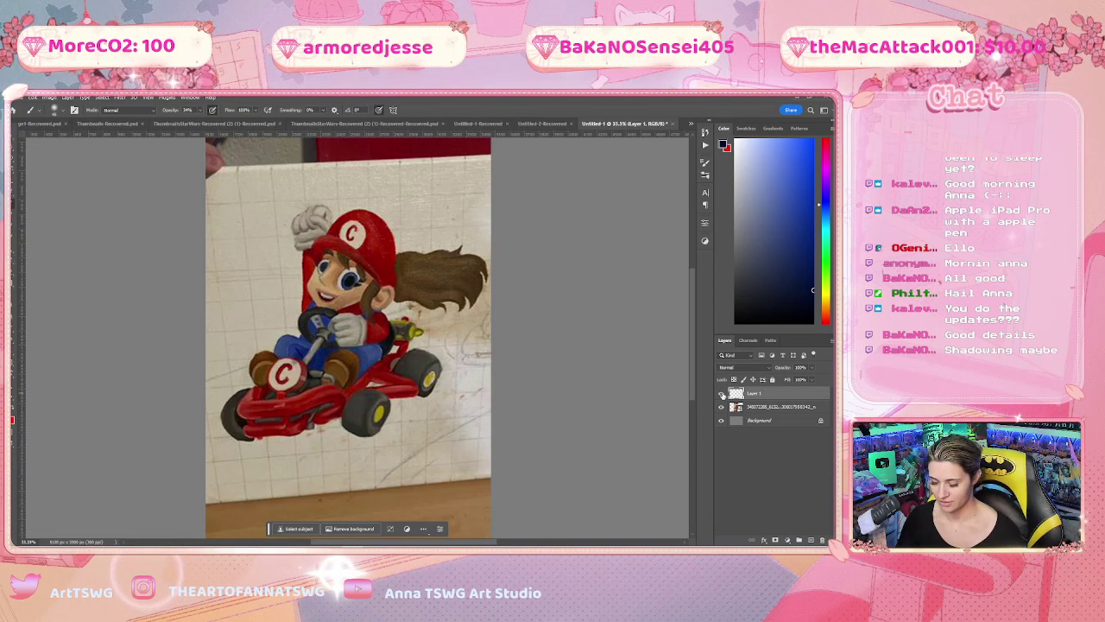
Sample dark red from the bent arm's sleeve, darken it, and brush shadows onto the red clothing
key("ctrl+plus")
key("ctrl+plus")
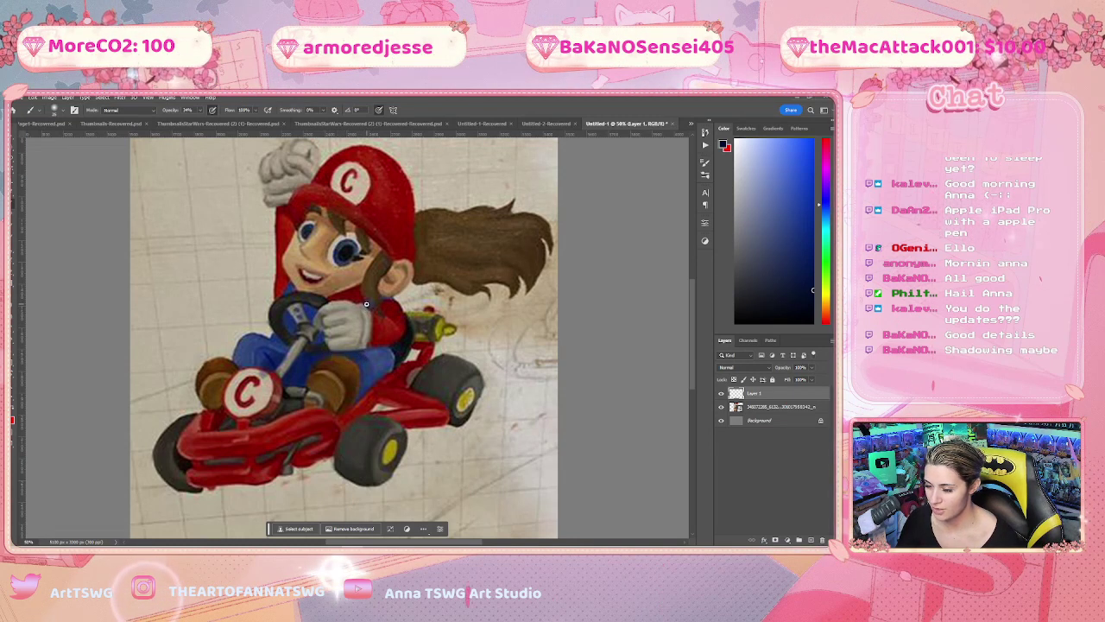
key("i")
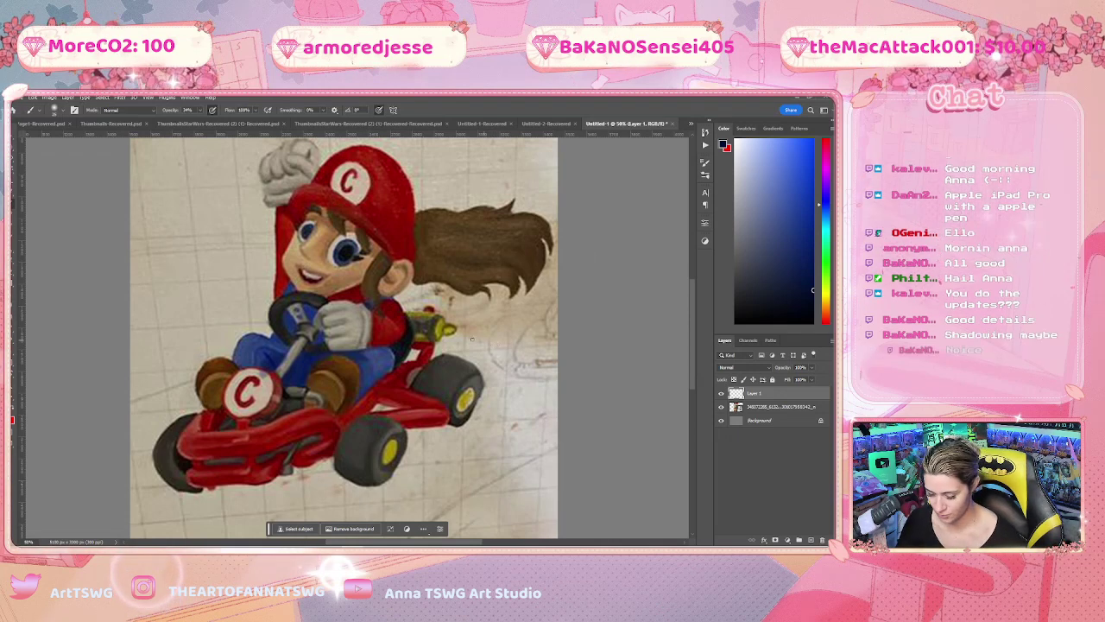
left_click(406, 315)
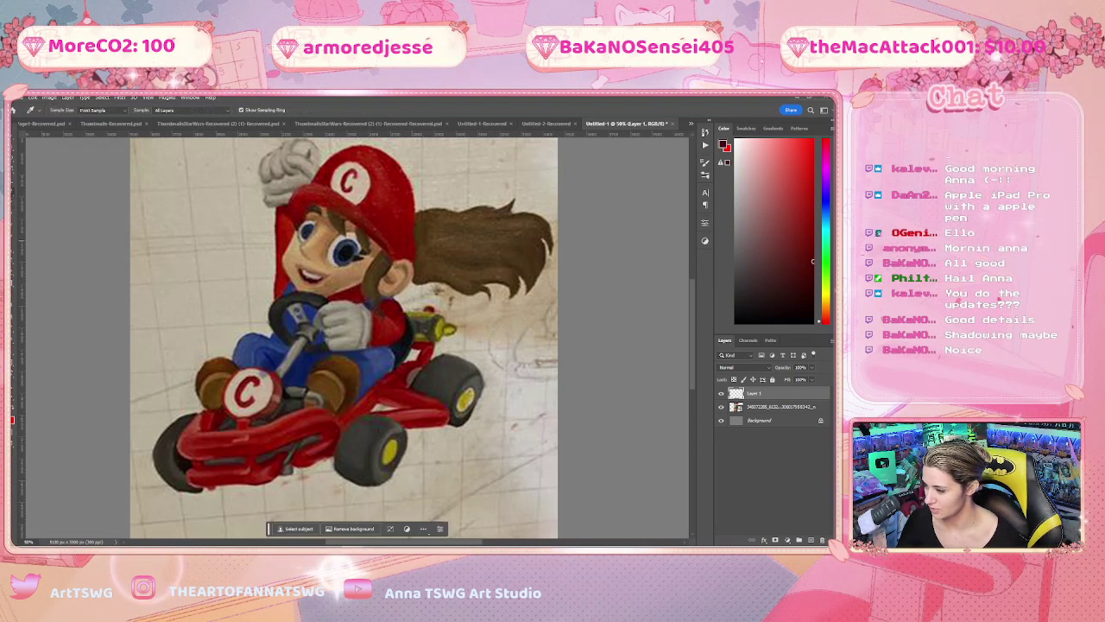
key("b")
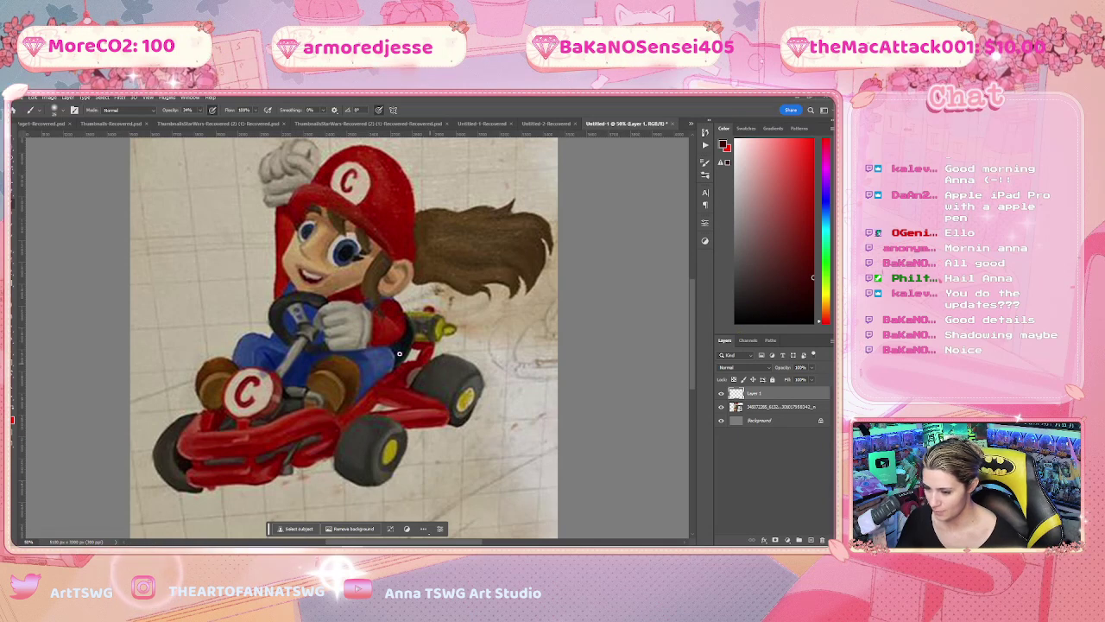
Deepen the blue shading with a darkened sampled blue, and brush light peach highlights onto the face
key("i")
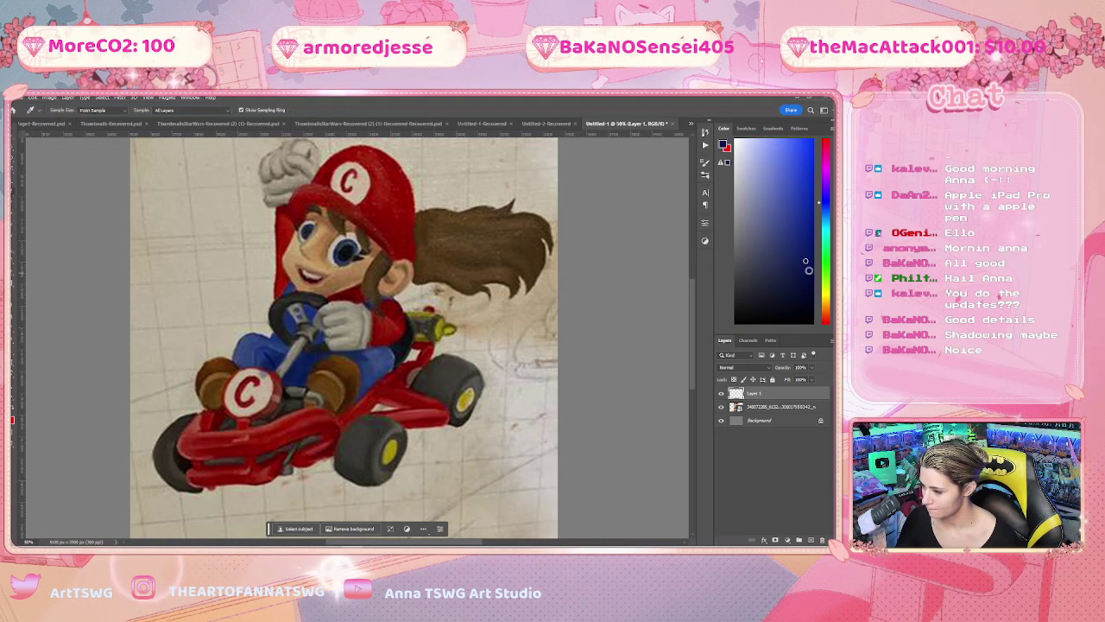
left_click(314, 330)
key("b")
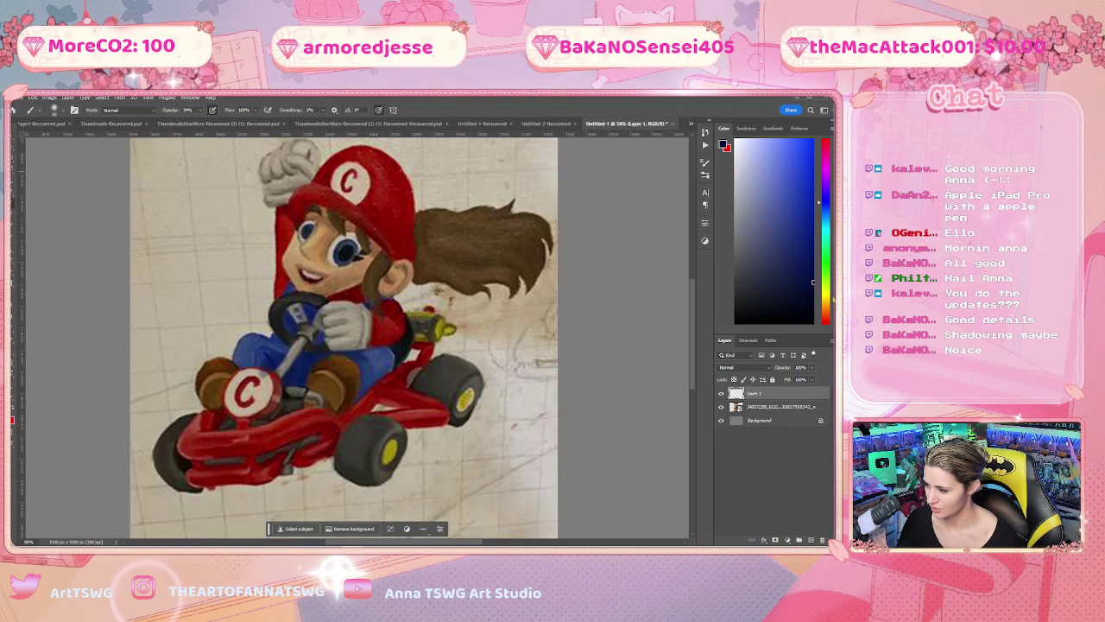
left_click(288, 268)
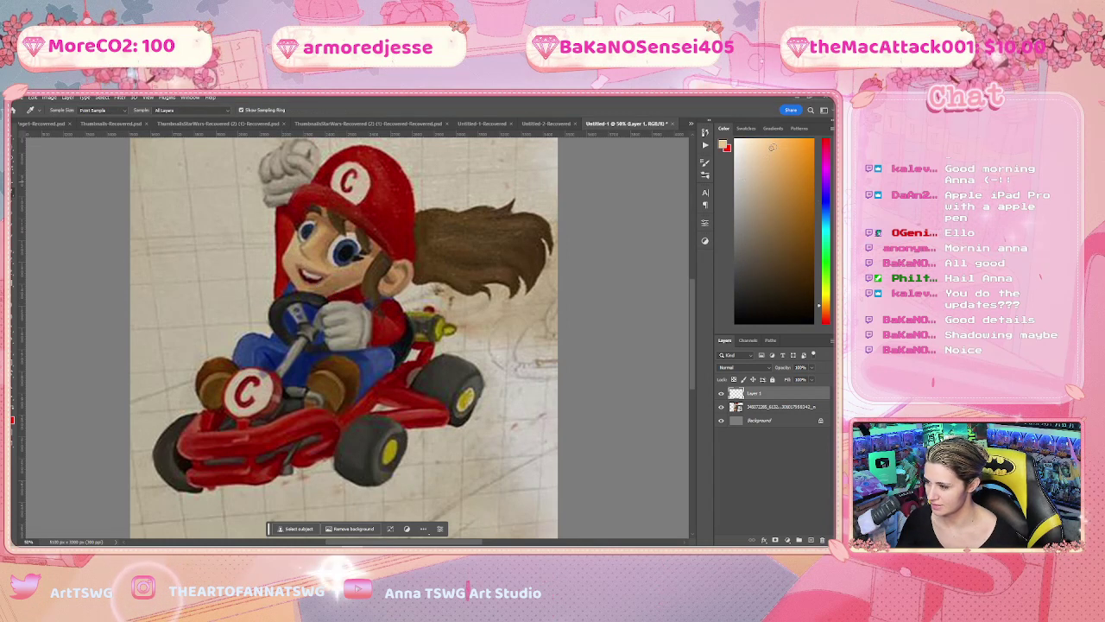
key("b")
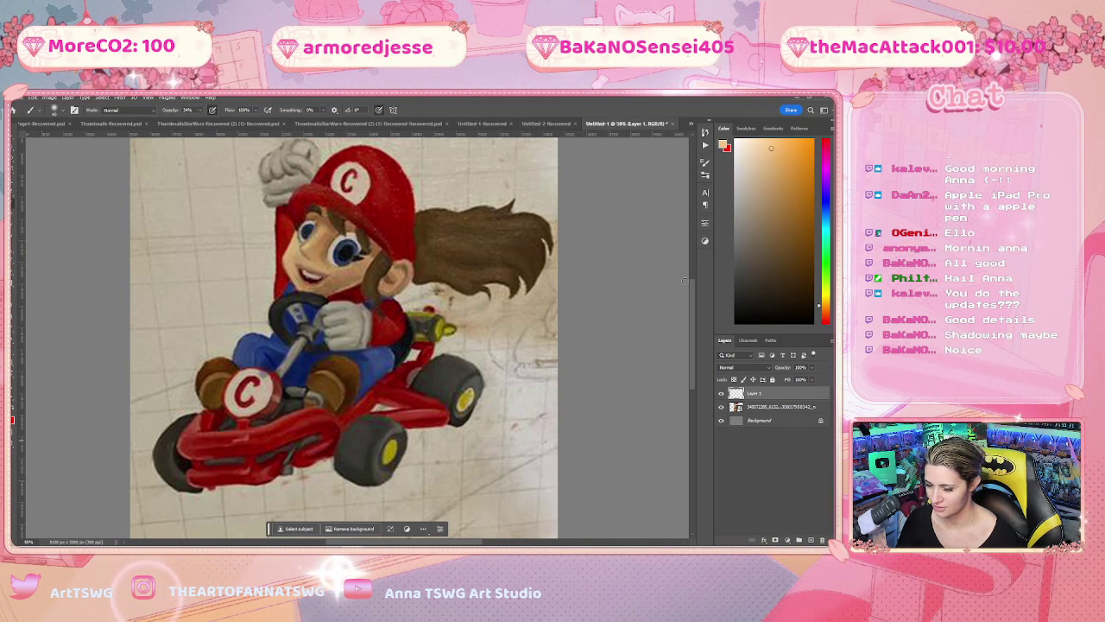
Brush a bright orange-red highlight along the raised arm's sleeve and compare the artwork with the paint layer hidden
key("i")
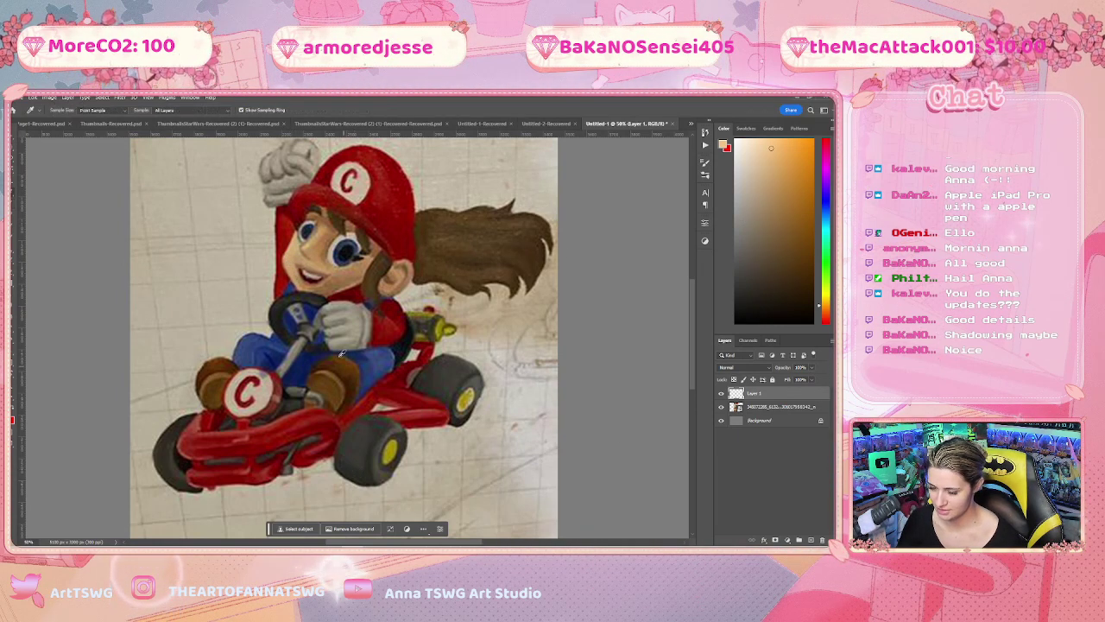
left_click(281, 270)
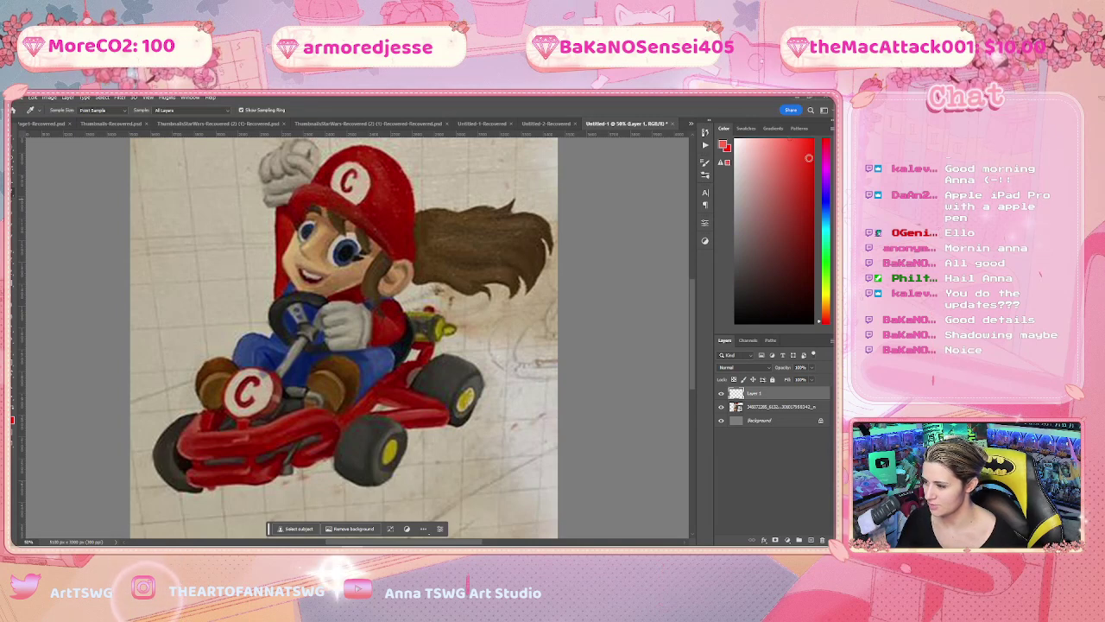
left_click(306, 227)
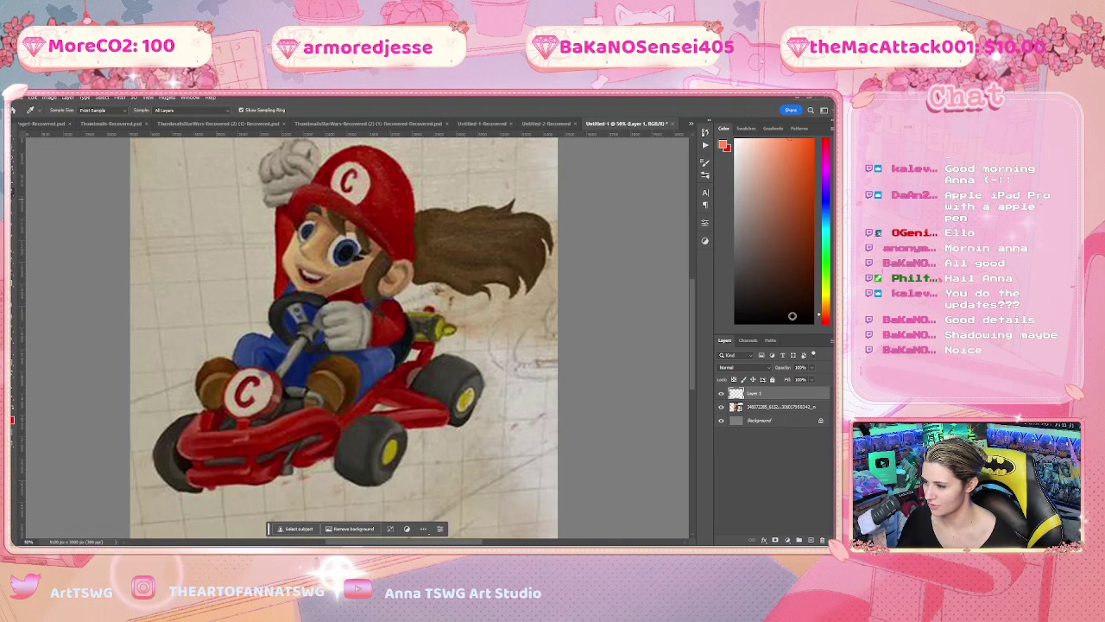
key("b")
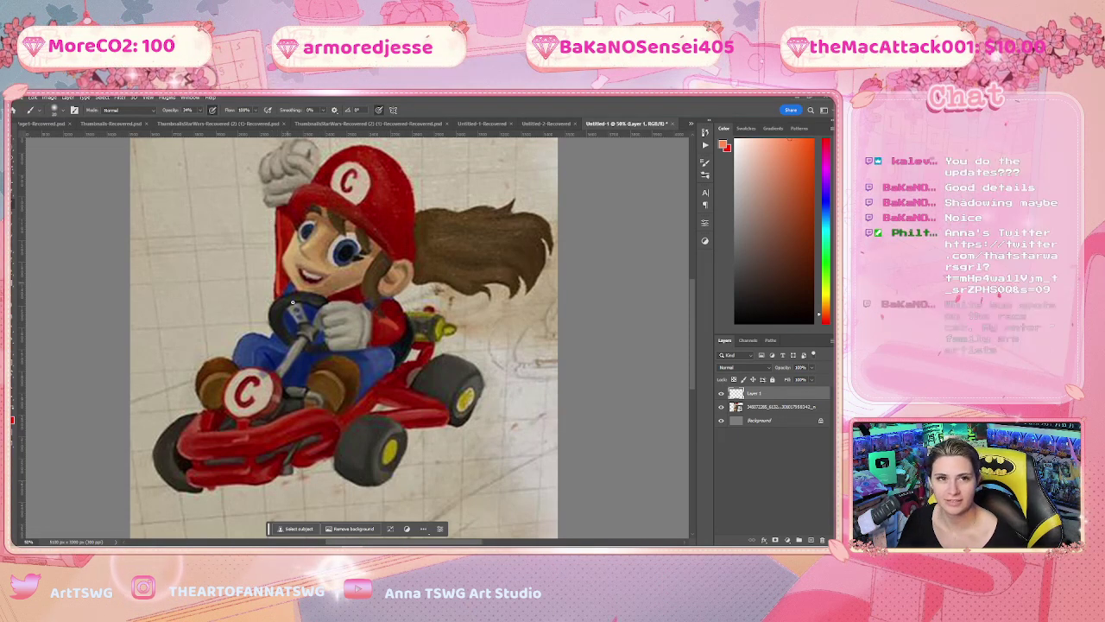
left_click(720, 395)
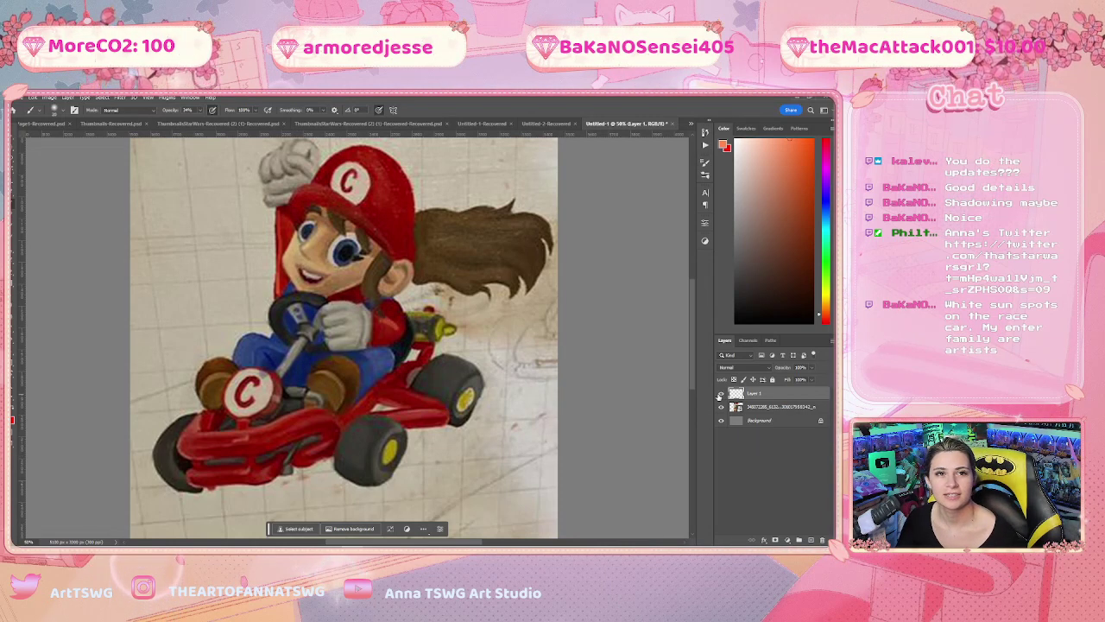
left_click(721, 394)
left_click(721, 394)
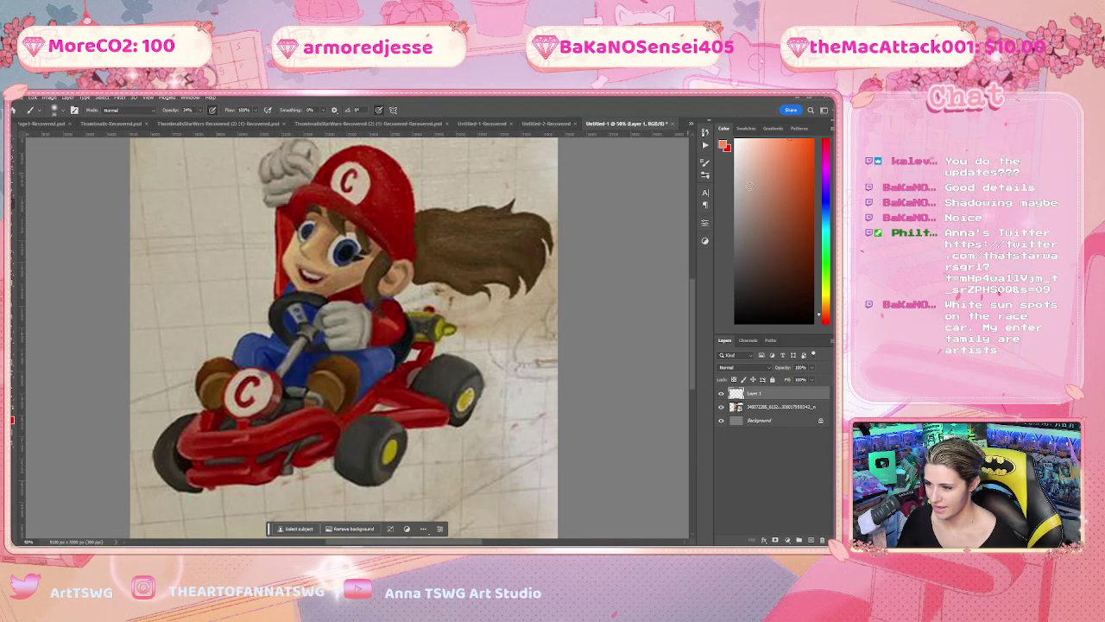
Shade the cap with orange-red brim highlights and dark red shadows, and tint the white emblem's edge with muted teal
left_click(298, 209, "alt")
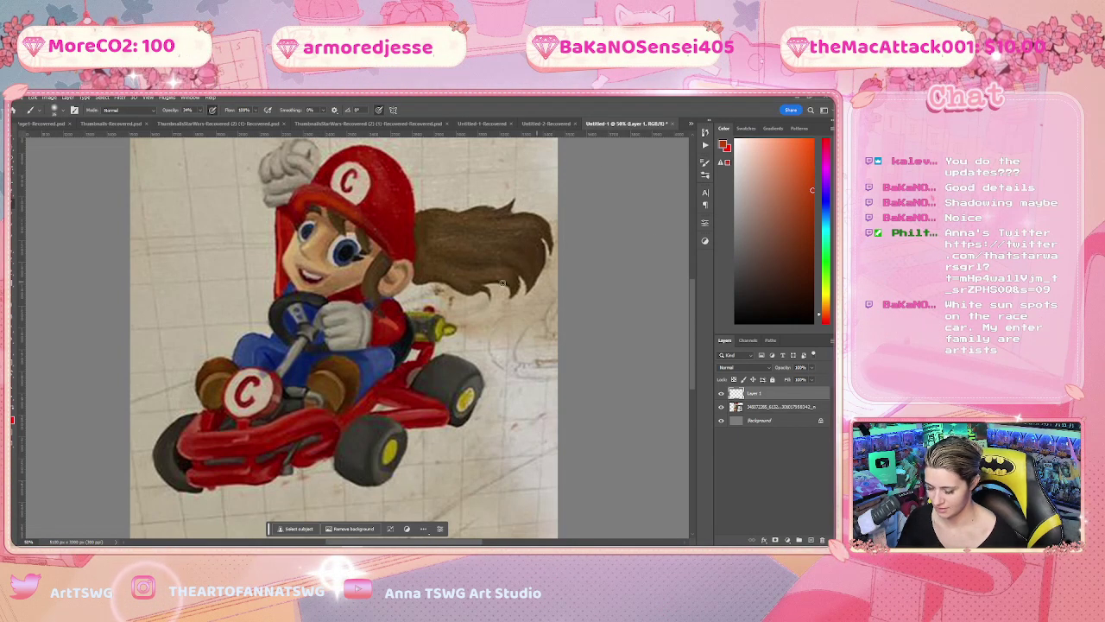
left_click(394, 212, "alt")
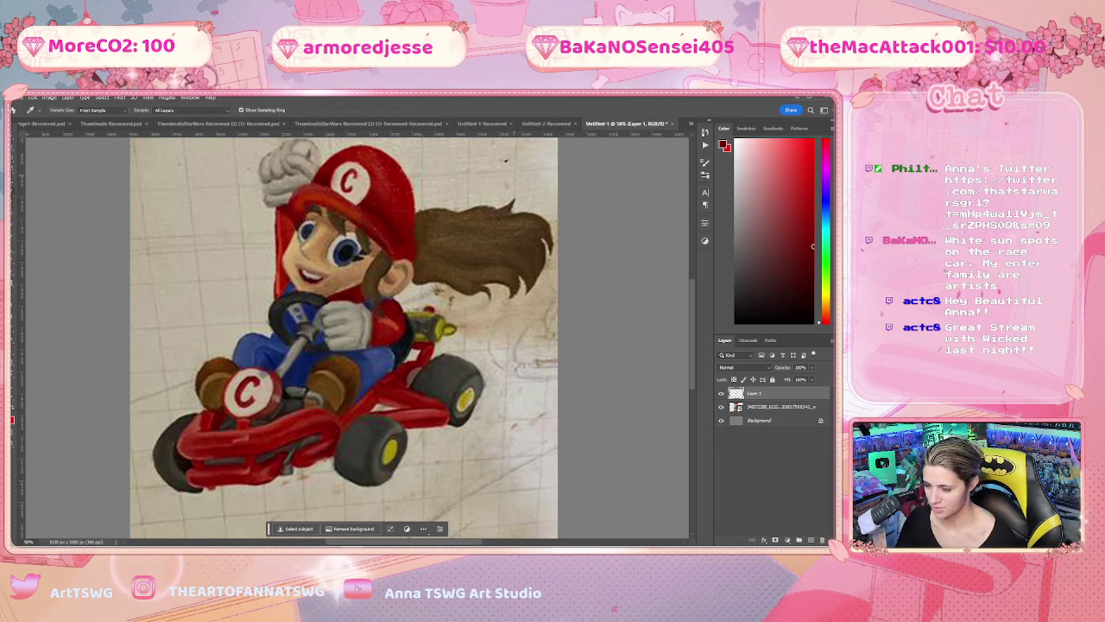
left_click(356, 190, "alt")
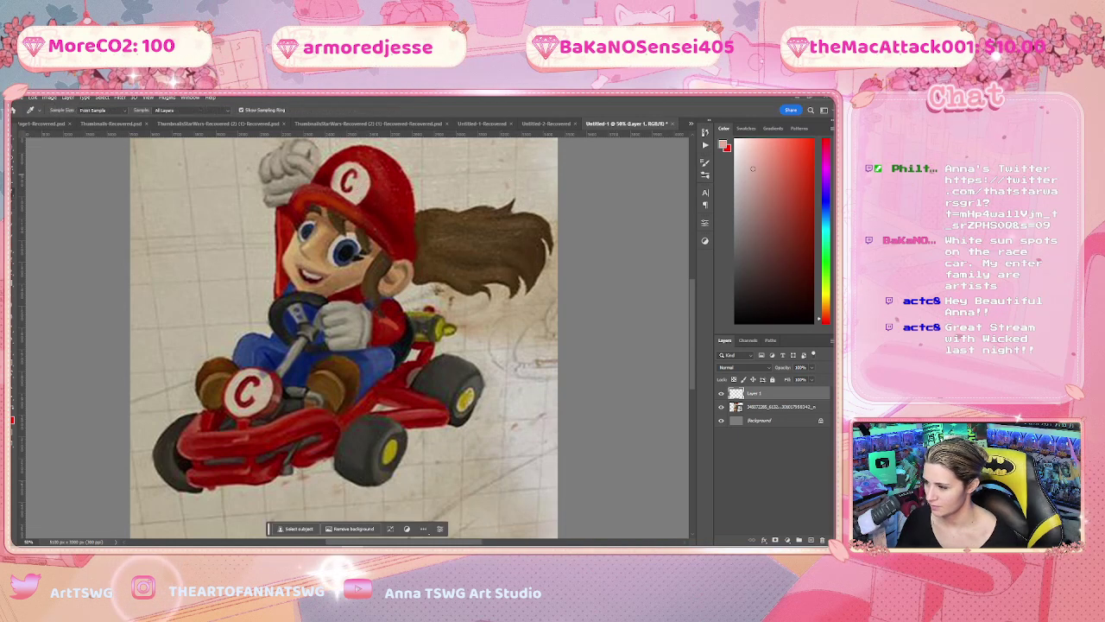
left_click(826, 233)
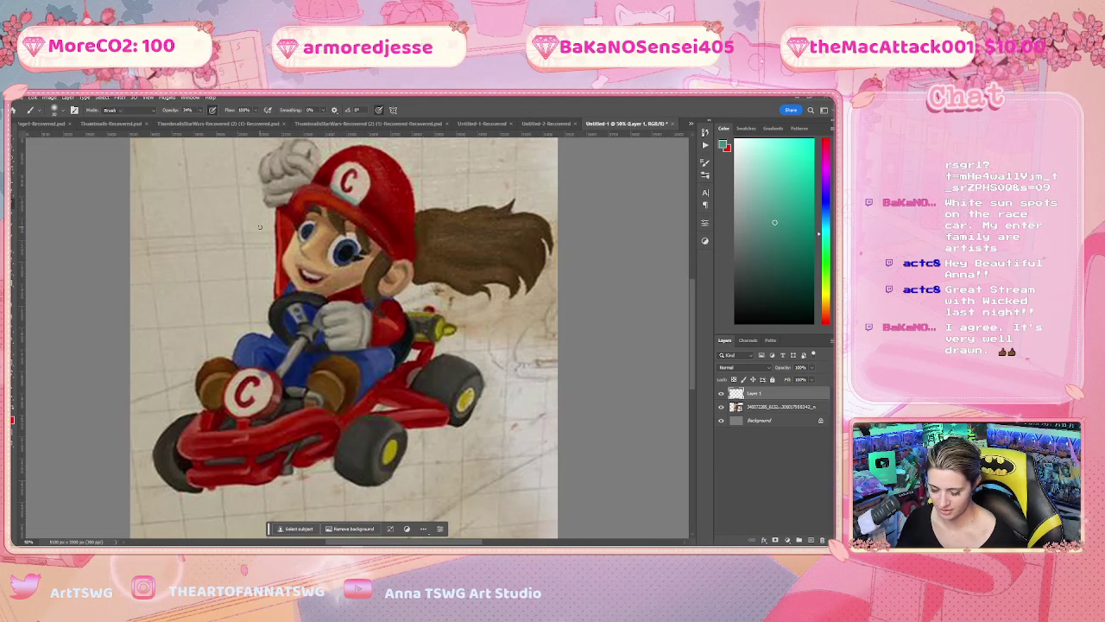
Paint white highlights in both eyes at 100% brush opacity and compare the artwork with the paint layer hidden
key("e")
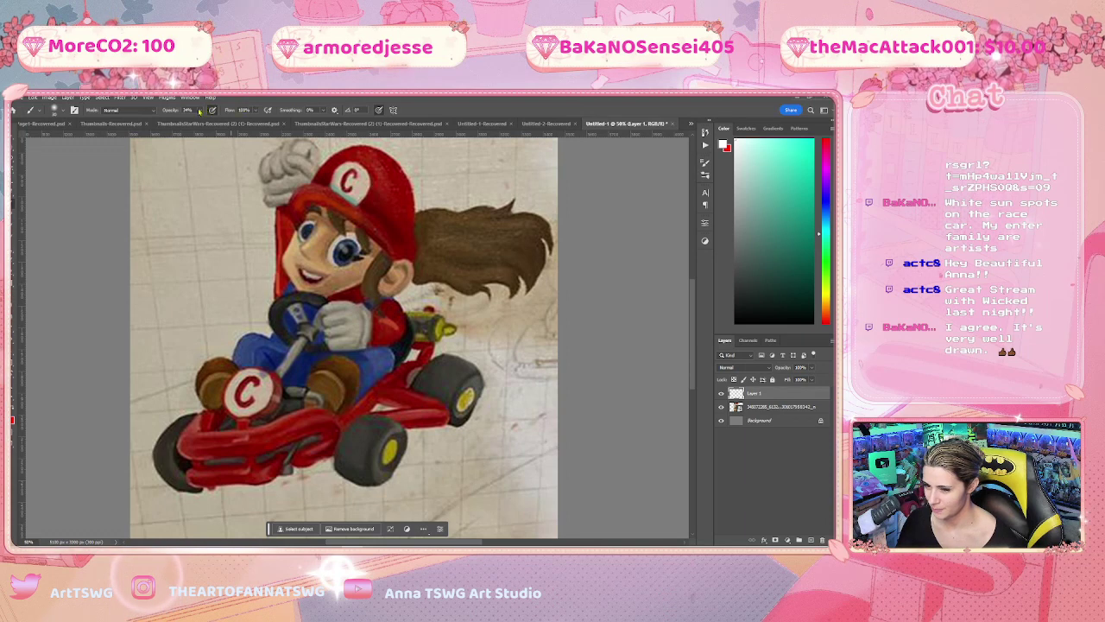
left_click_drag(198, 110, 257, 128)
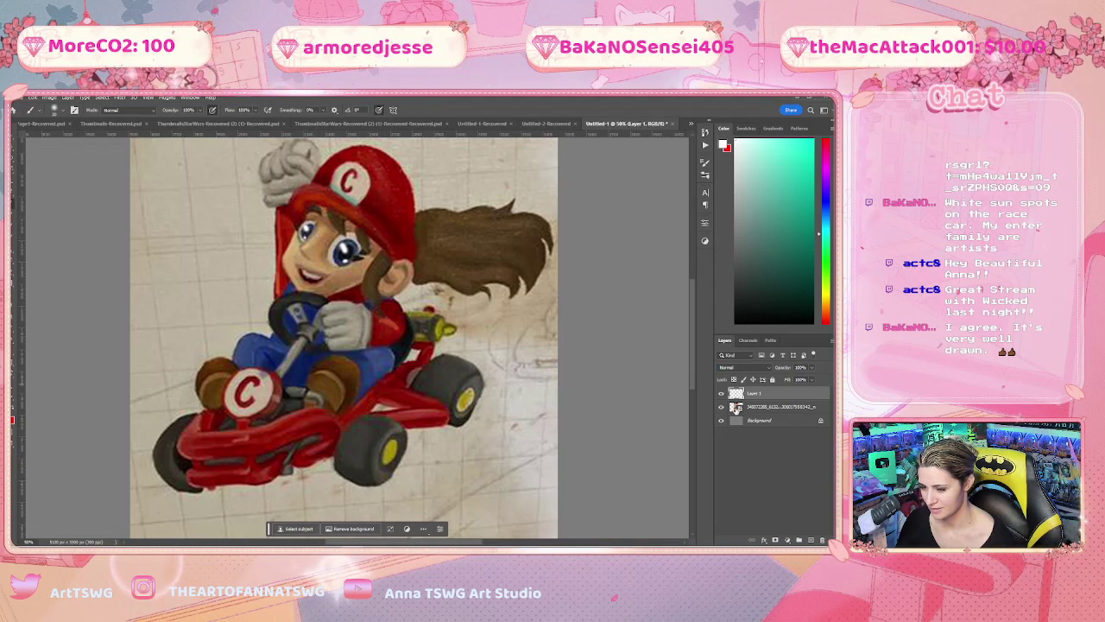
left_click(722, 393)
left_click(722, 393)
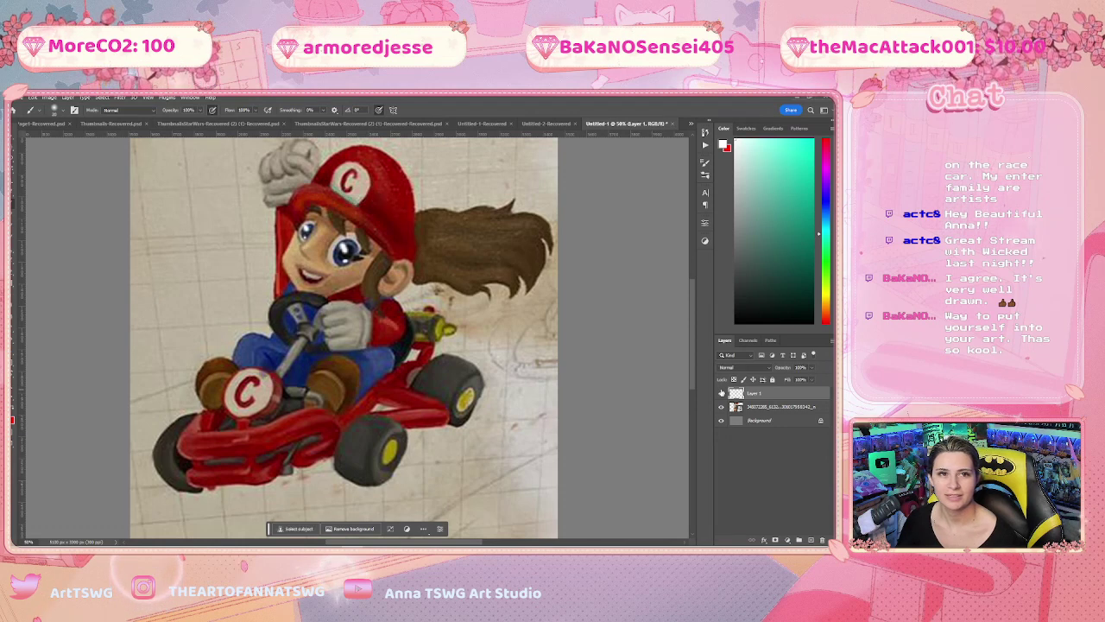
left_click(722, 393)
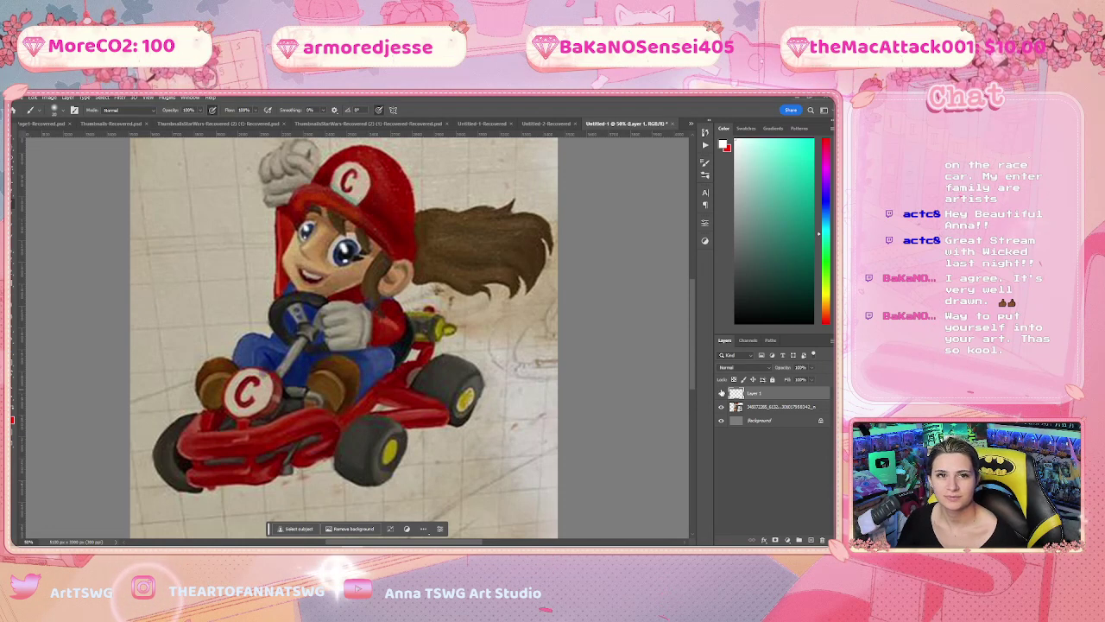
left_click(722, 393)
left_click(722, 393)
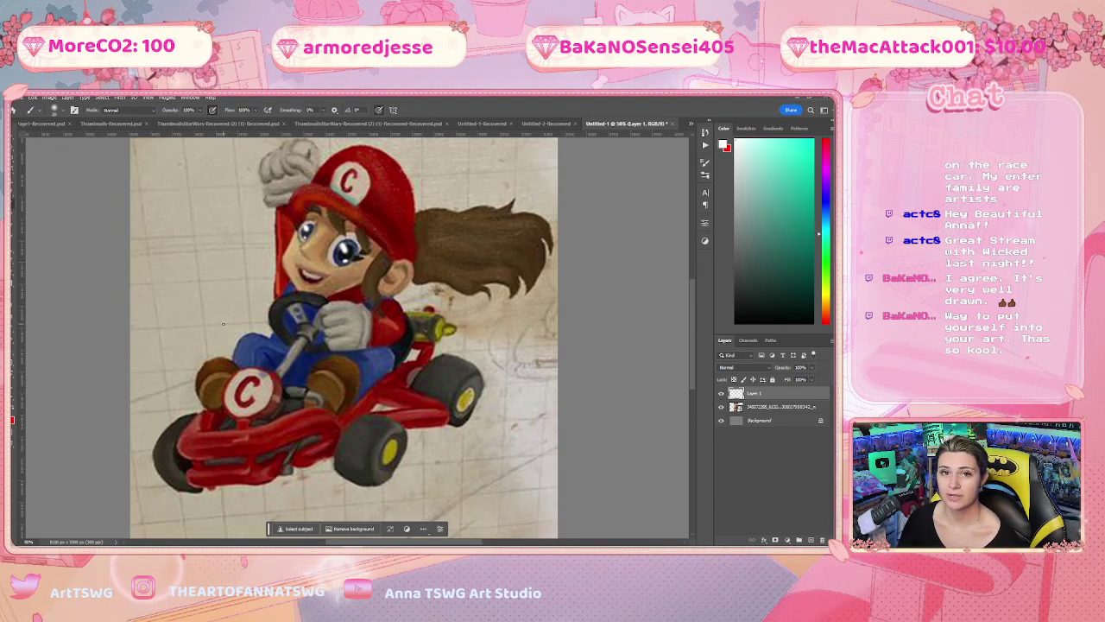
Brush a soft white highlight along the grey steering column at reduced opacity and check the whole image
key("ctrl+plus")
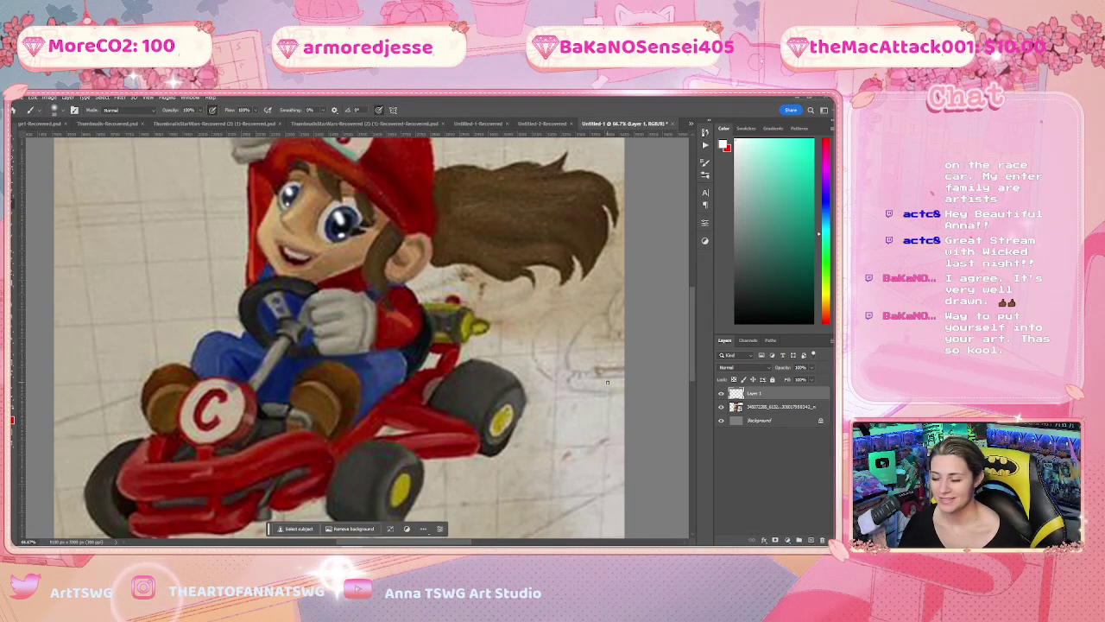
scroll(693, 336, "up", 3)
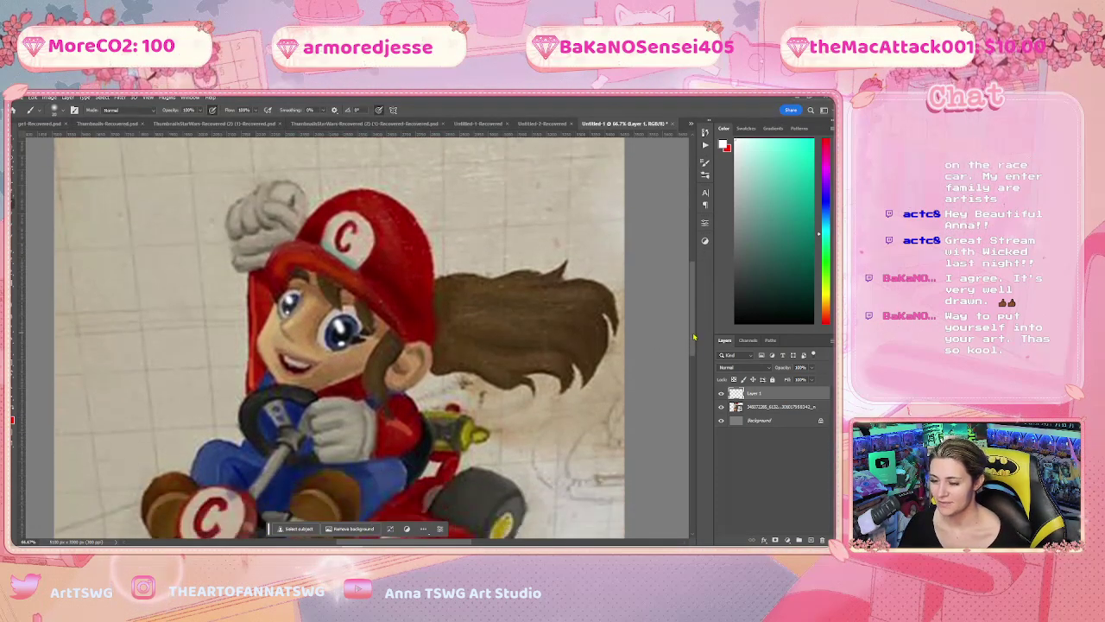
scroll(694, 337, "down", 3)
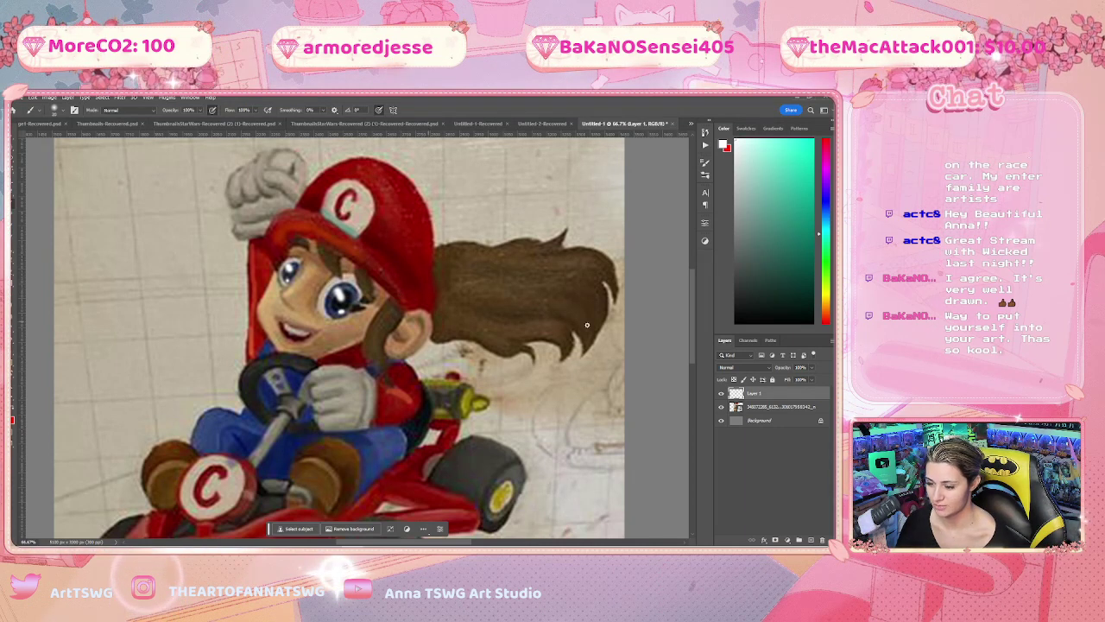
scroll(693, 291, "down", 5)
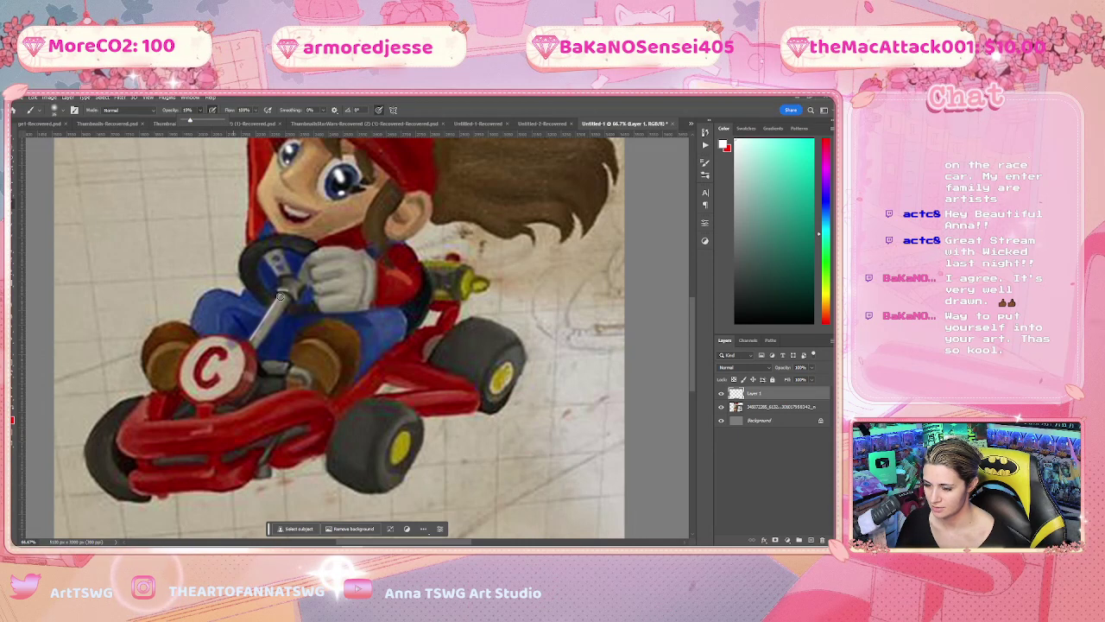
left_click(261, 321)
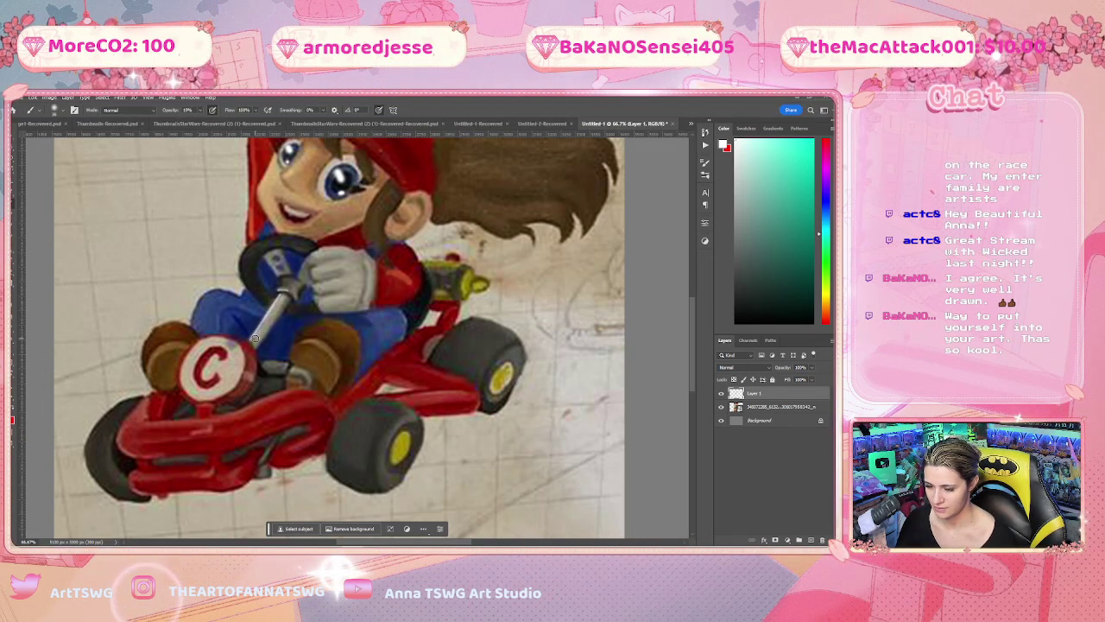
key("ctrl+minus")
key("ctrl+minus")
key("ctrl+minus")
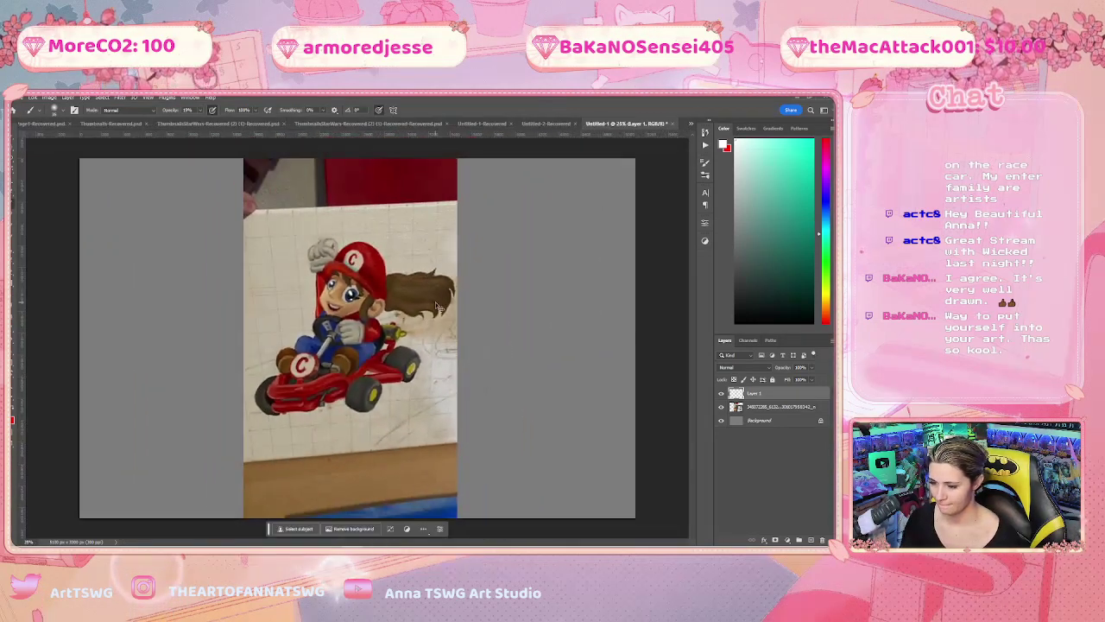
Sample a light blue from the overalls and brush soft highlights along both legs
key("ctrl+plus")
key("ctrl+plus")
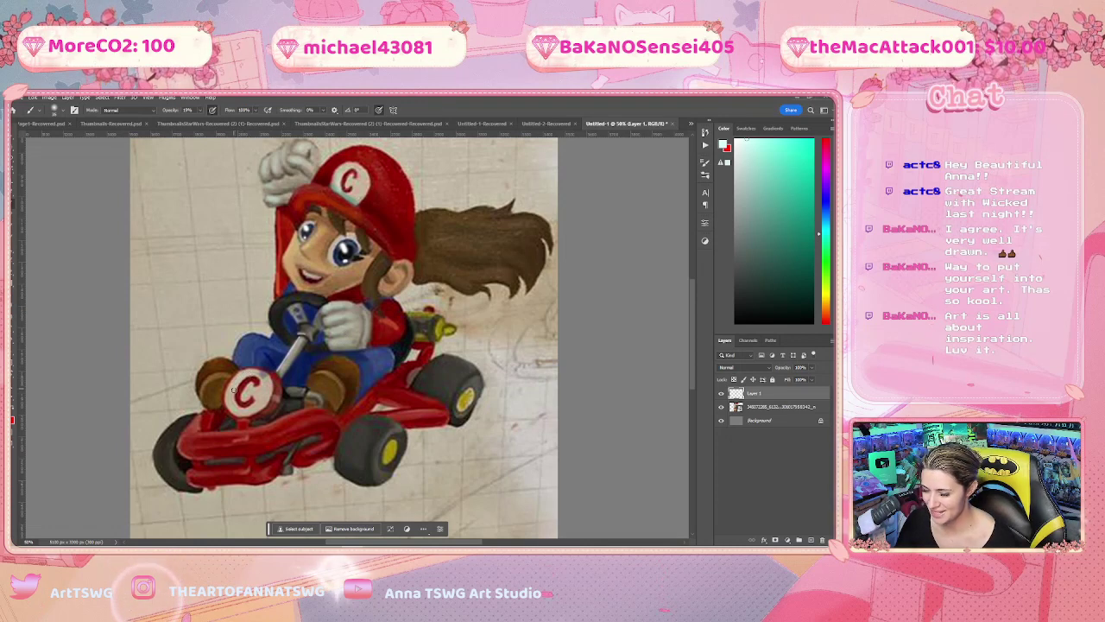
key("i")
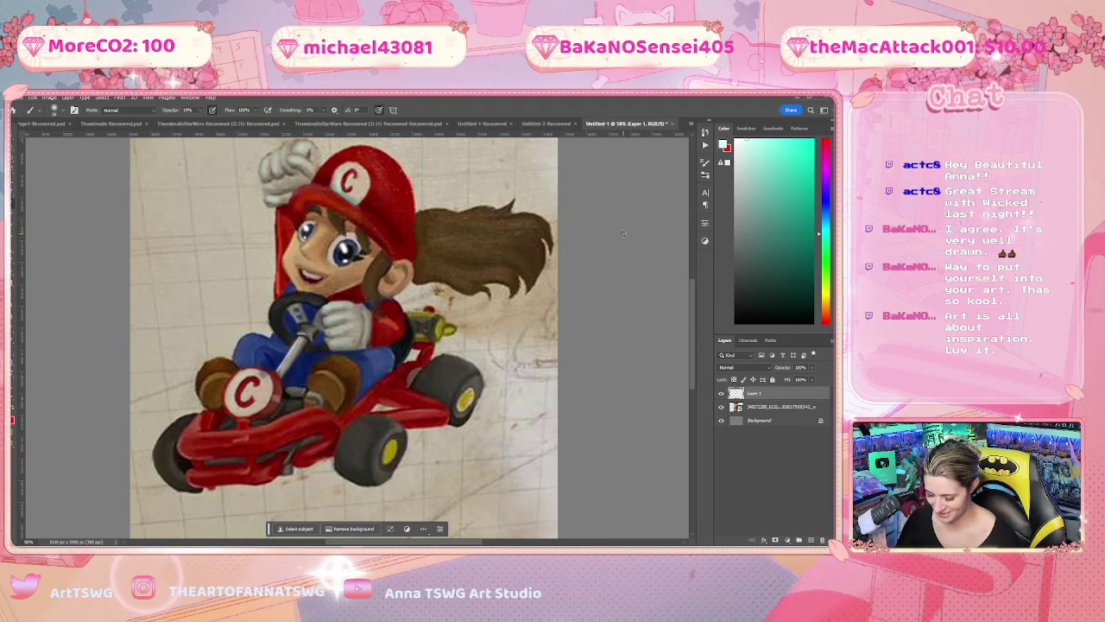
left_click(251, 338)
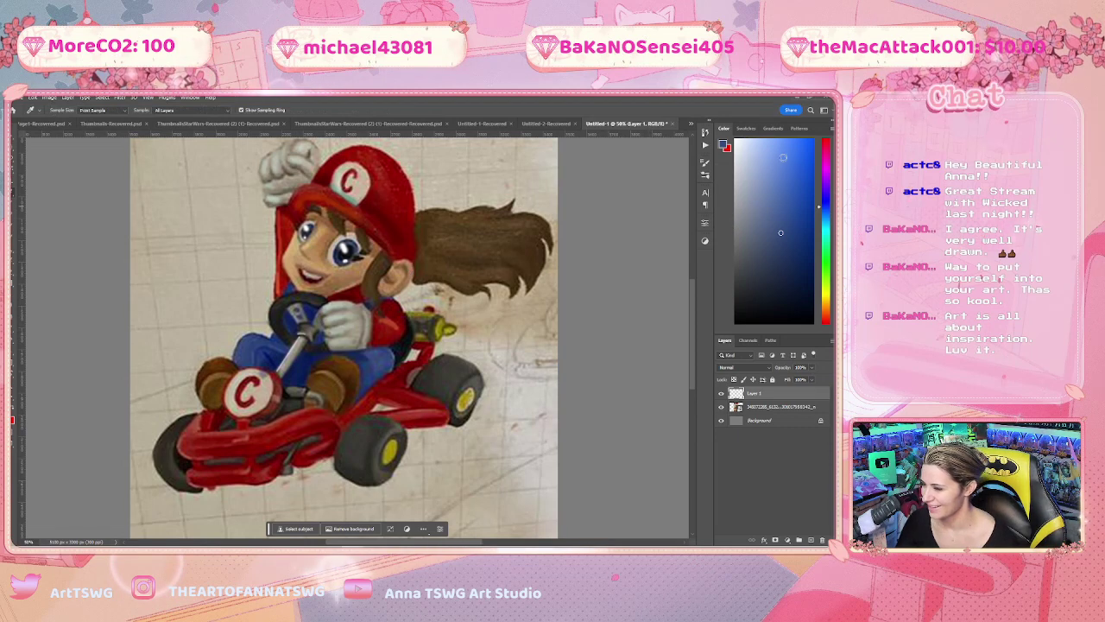
left_click(327, 363)
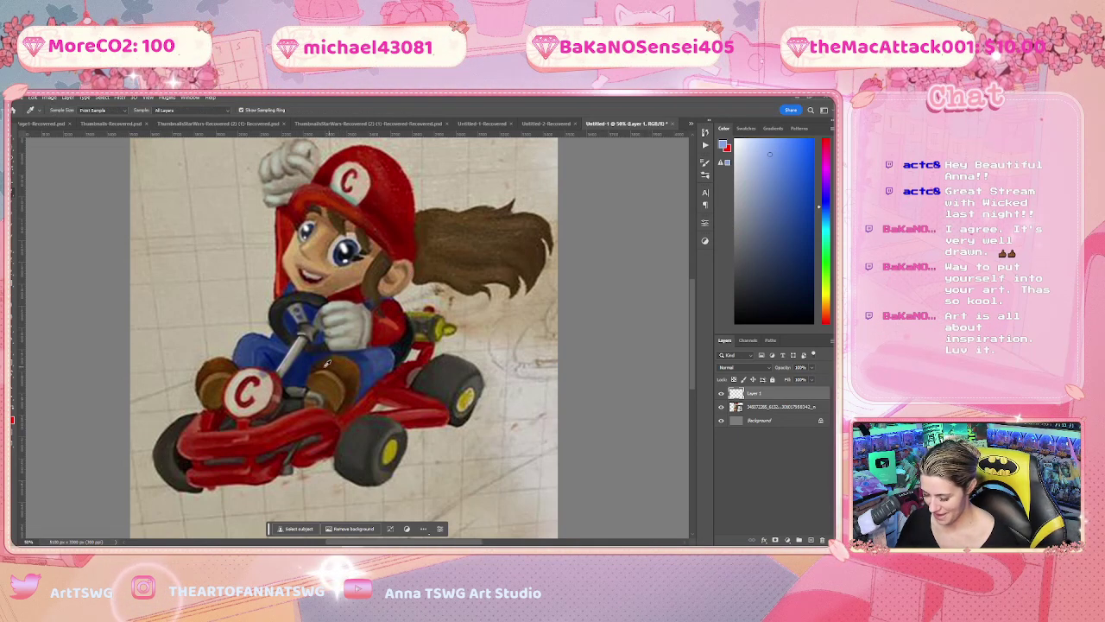
key("b")
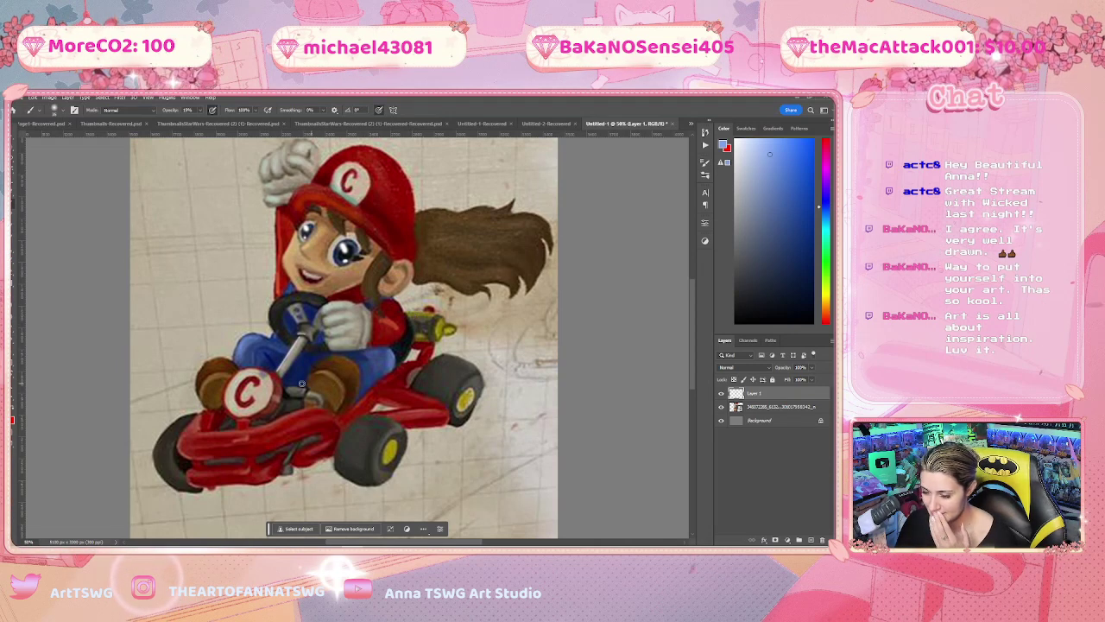
Brush near-black shadows onto the overalls between the legs and around the boots, varying the brush size, and clean up with the Eraser
left_click(816, 291)
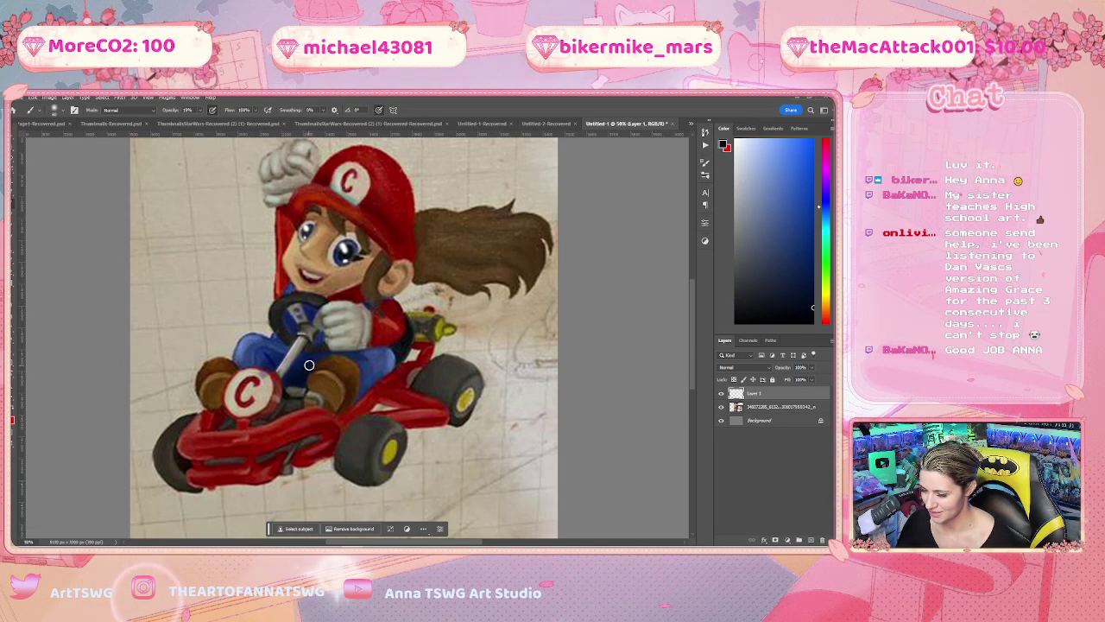
key("bracketright")
key("bracketright")
key("bracketright")
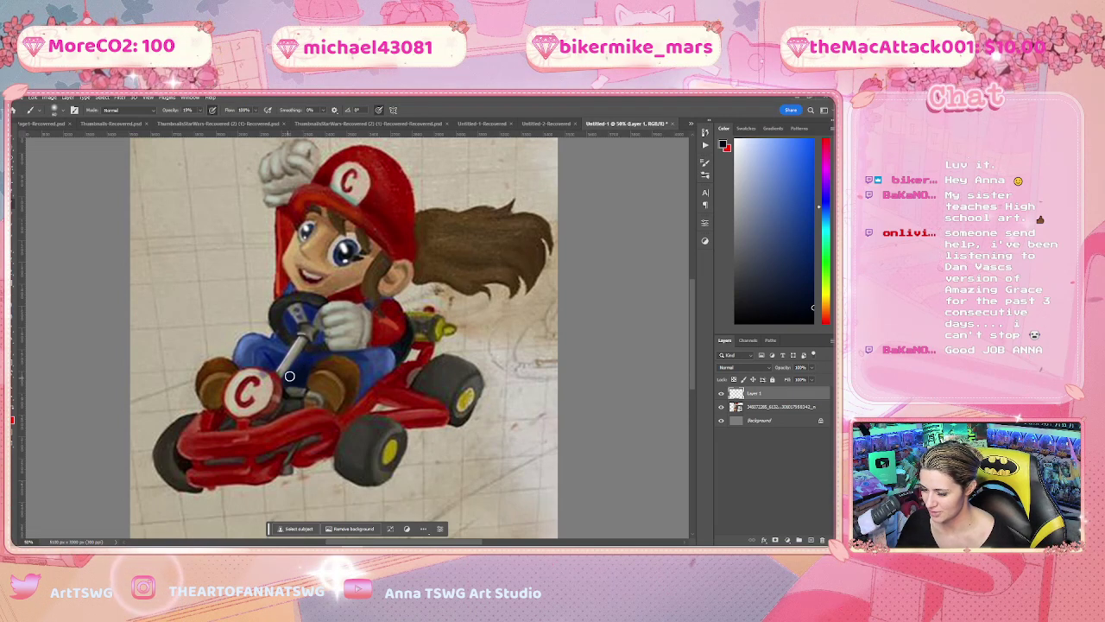
key("bracketleft")
key("bracketleft")
key("bracketleft")
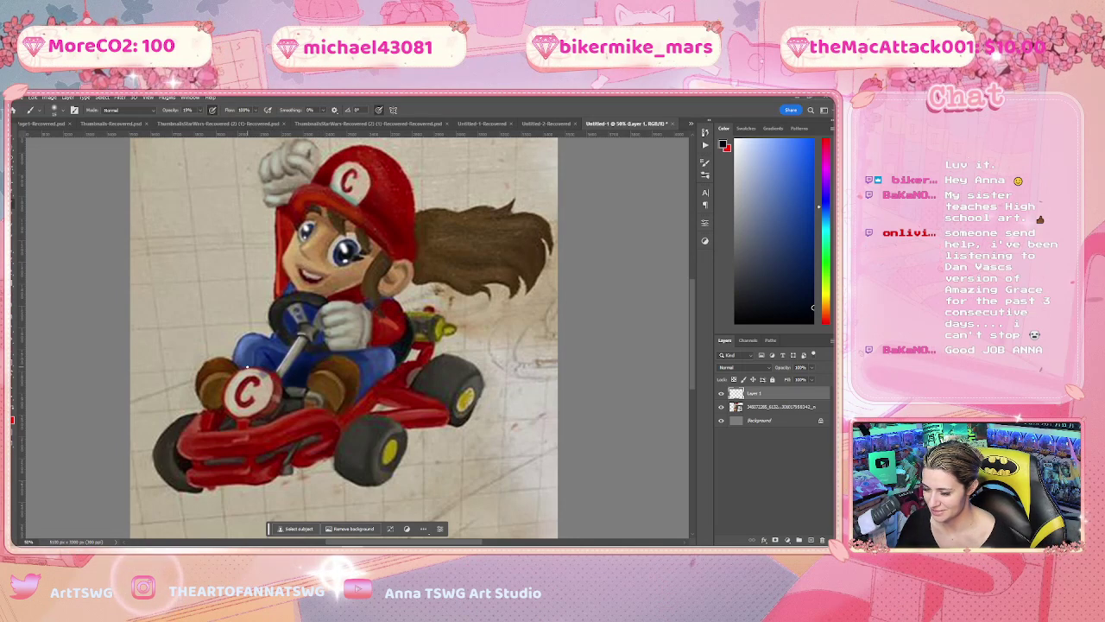
key("e")
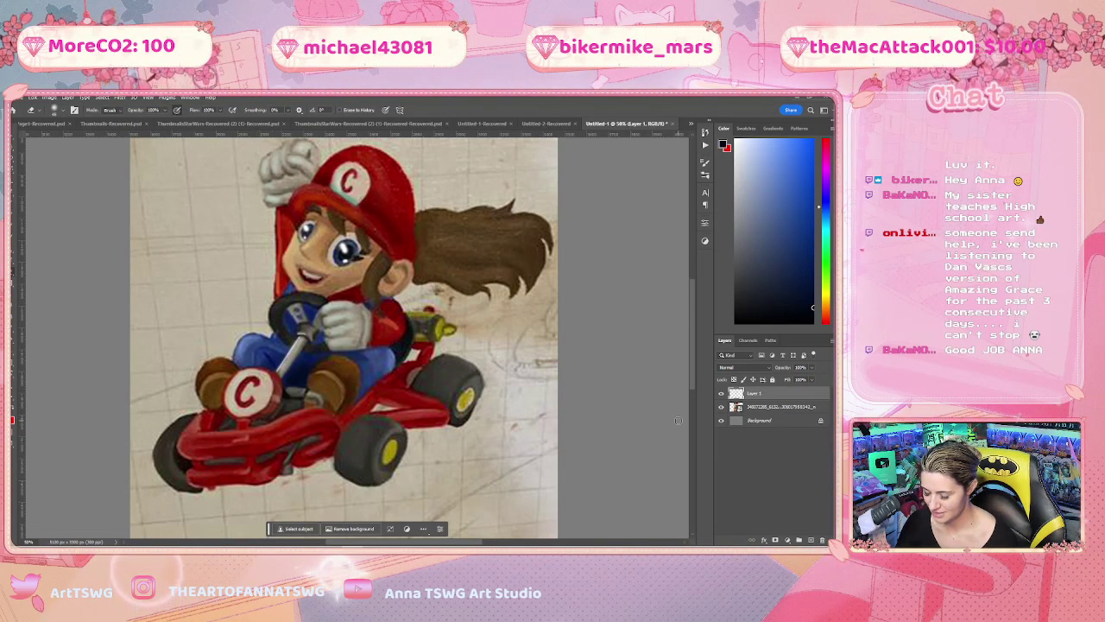
Check the whole artwork at different magnifications and compare it with the paint layer hidden
key("ctrl+minus")
key("ctrl+minus")
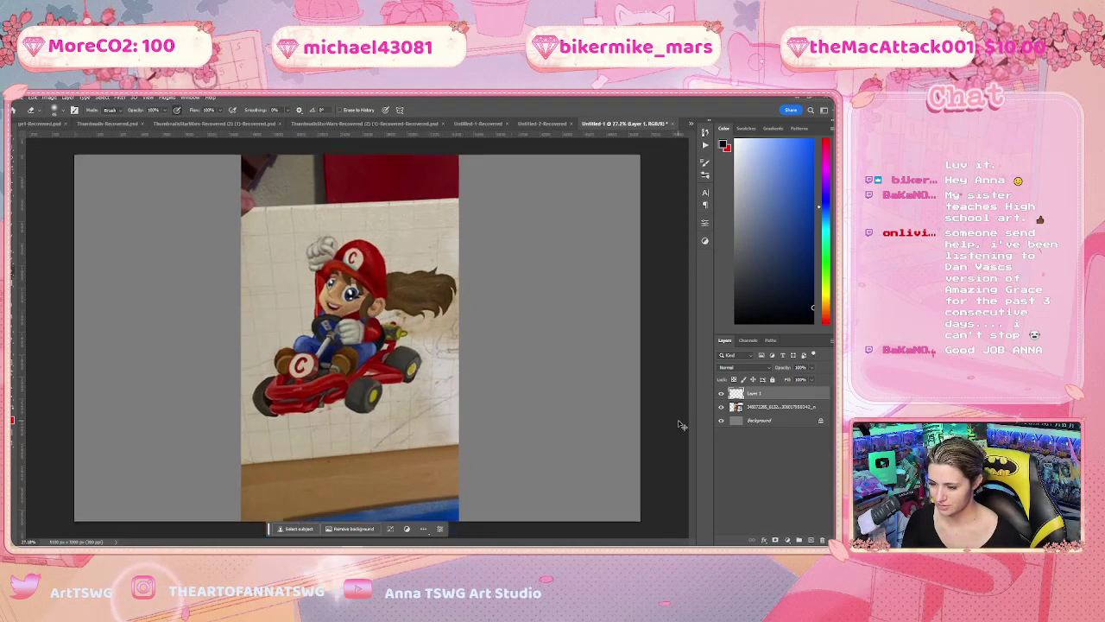
key("ctrl+plus")
key("ctrl+plus")
key("ctrl+minus")
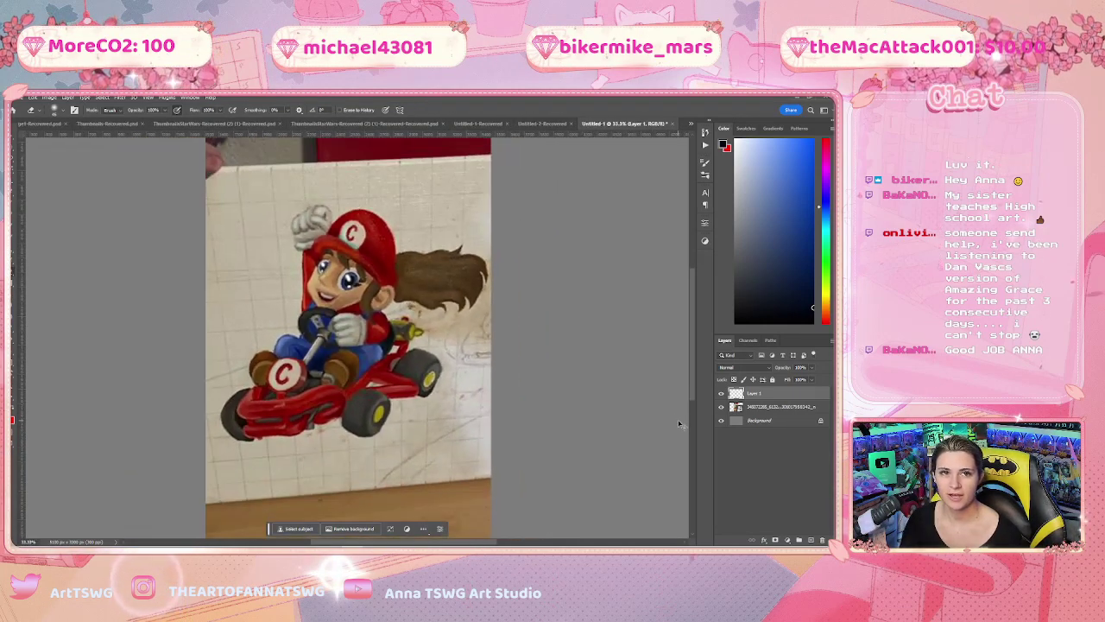
key("ctrl+plus")
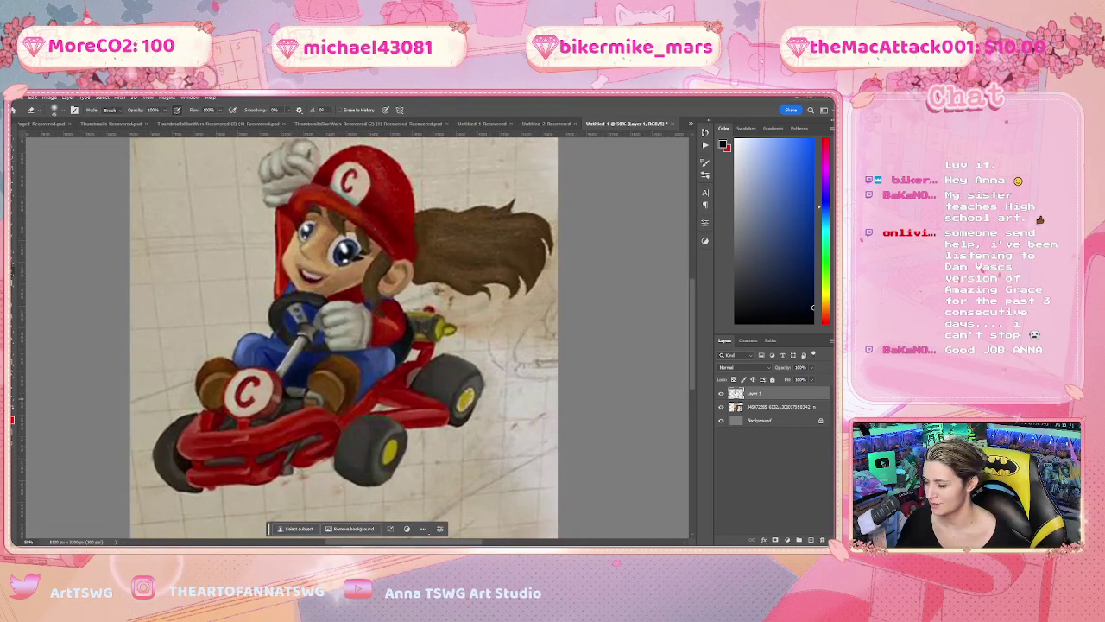
left_click(722, 392)
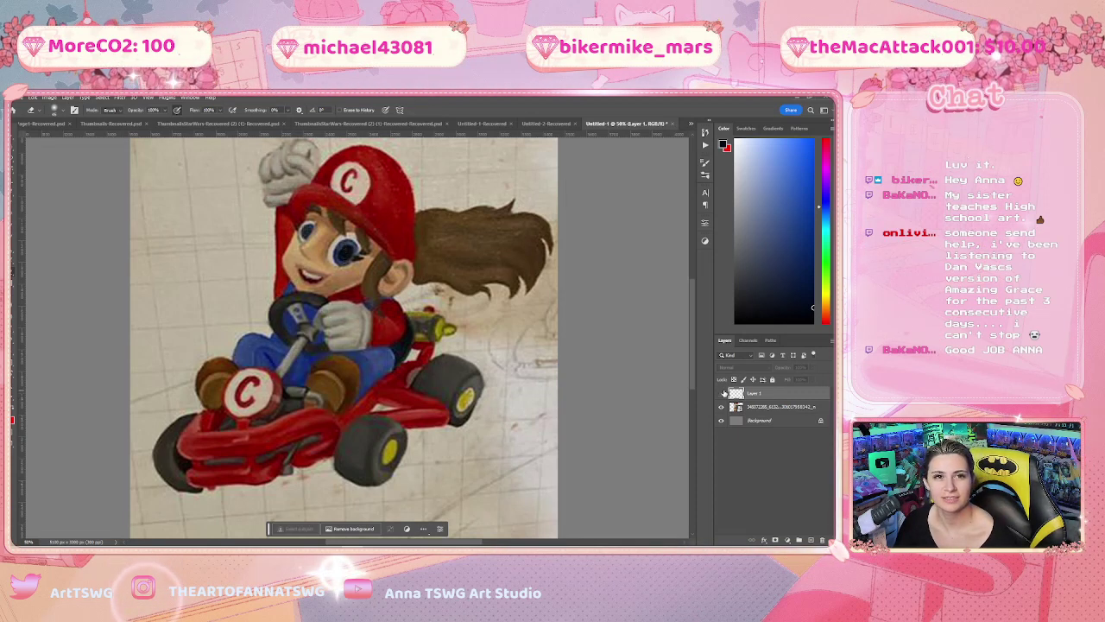
left_click(722, 393)
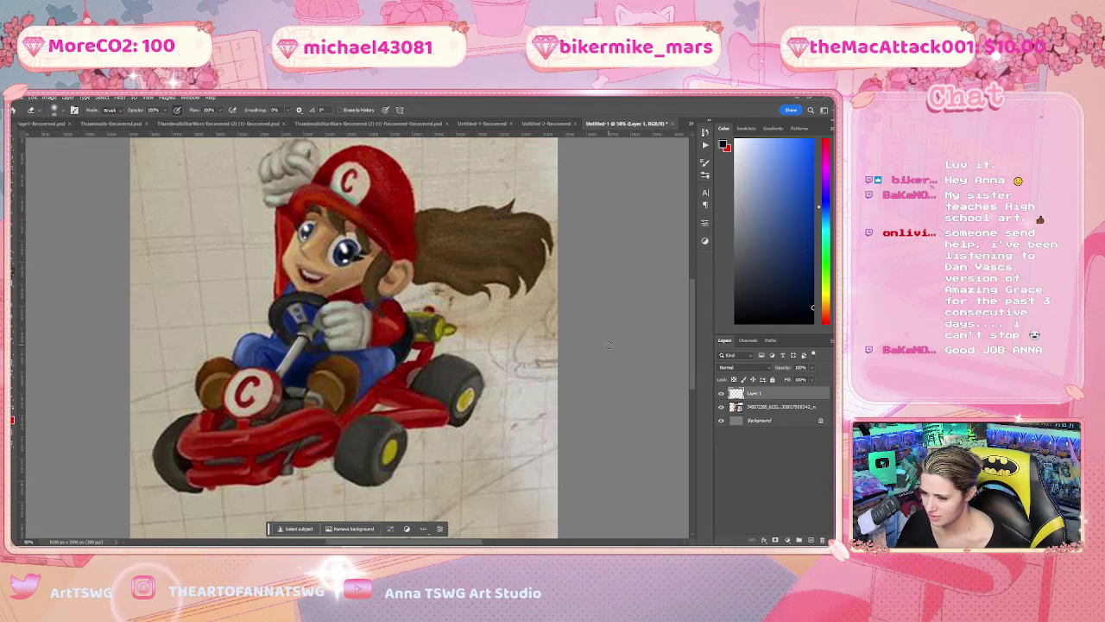
key("ctrl+minus")
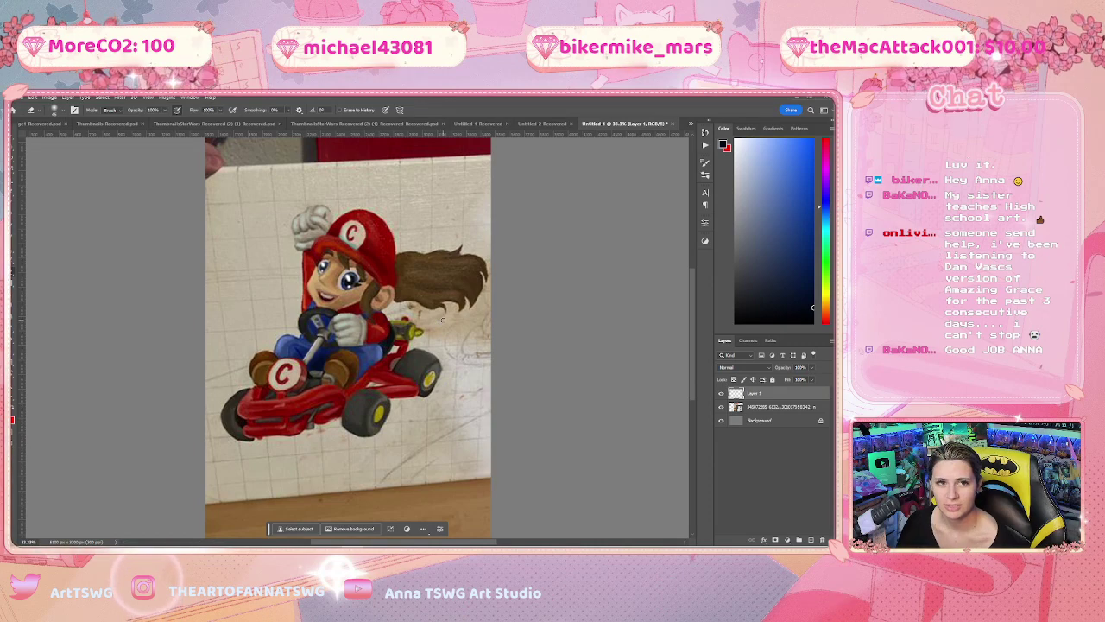
key("ctrl+plus")
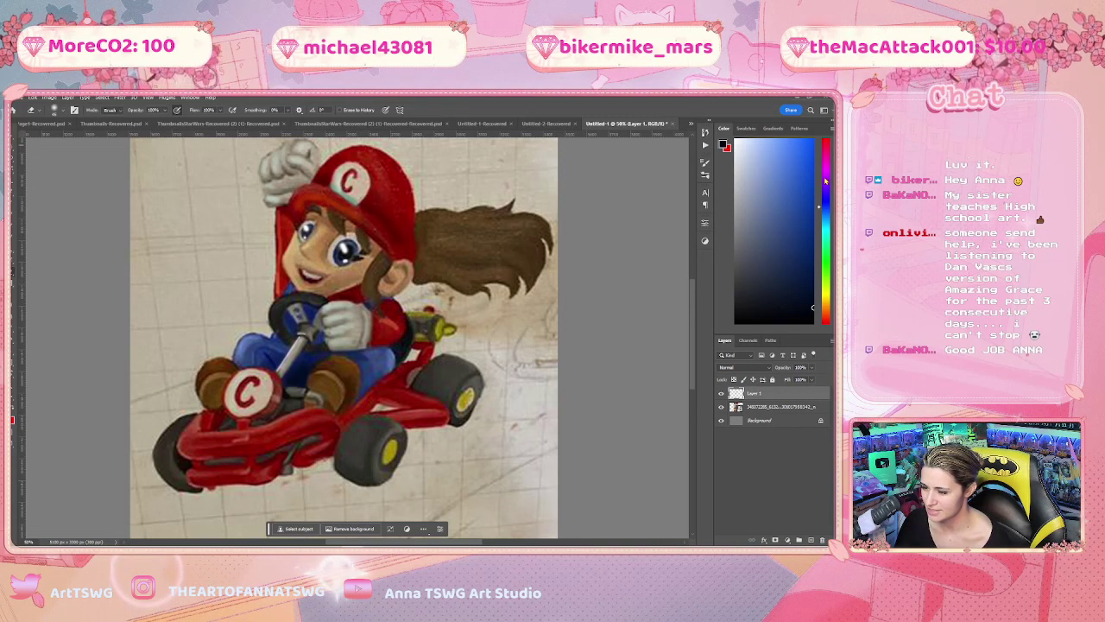
Try a pink-red blush on both cheeks, softened with the Blur tool
left_click(826, 153)
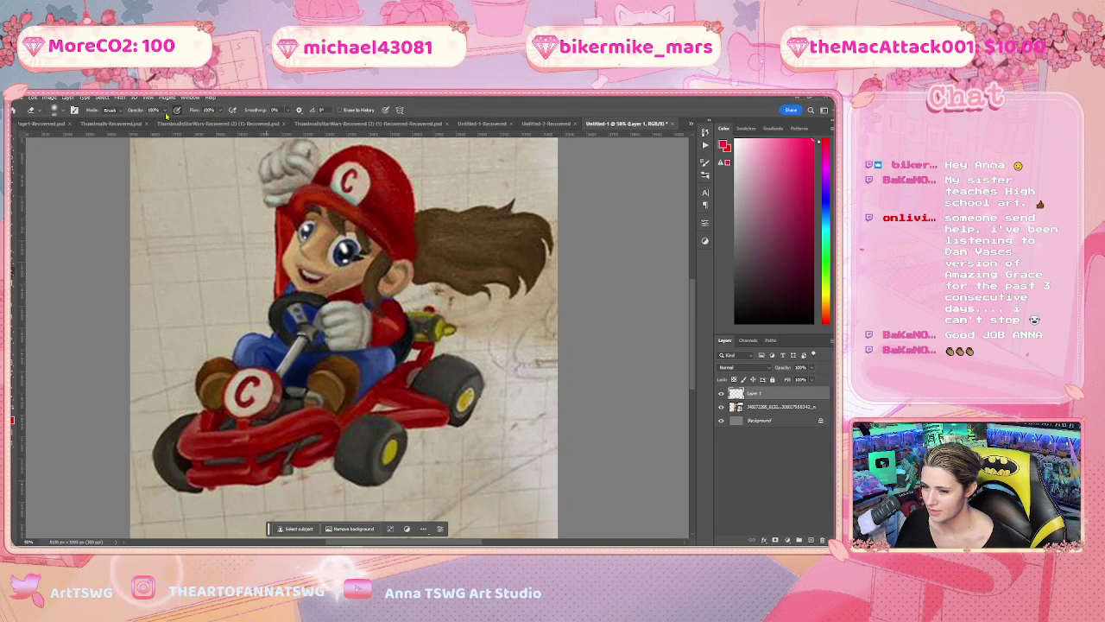
key("b")
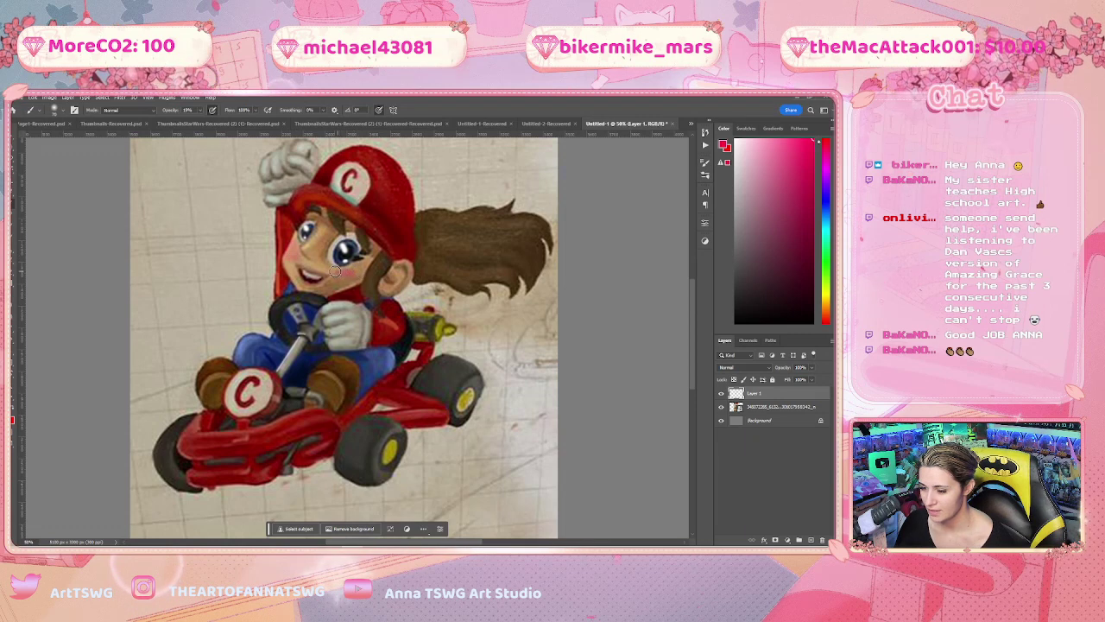
left_click(17, 274)
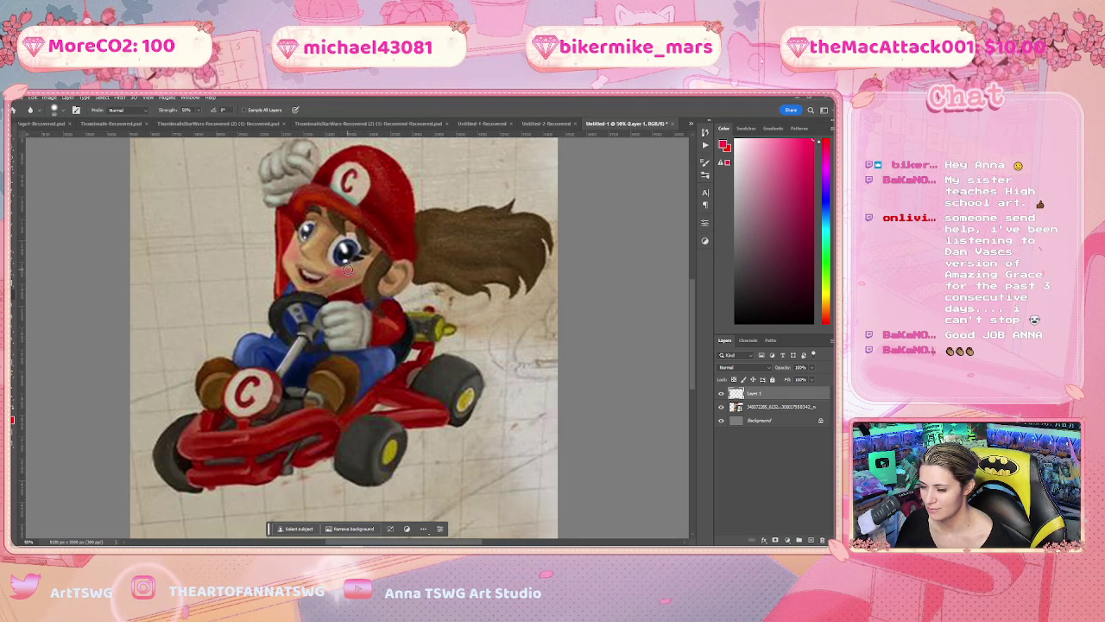
key("e")
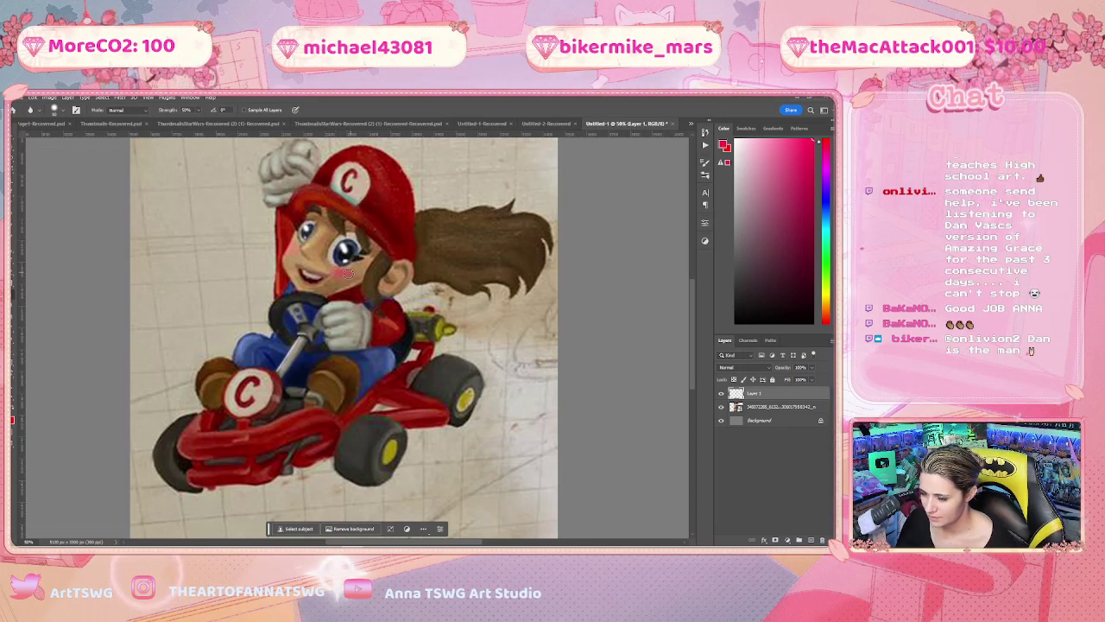
key("e")
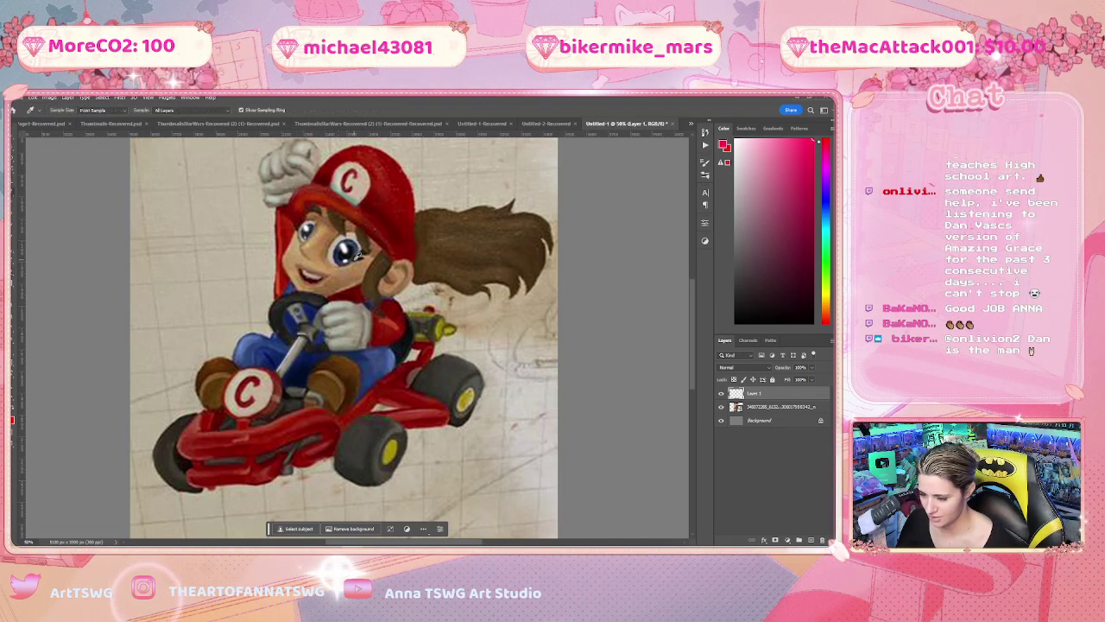
Brush a coral-orange blush onto the cheeks and soften it with the Blur tool
key("i")
left_click(350, 273)
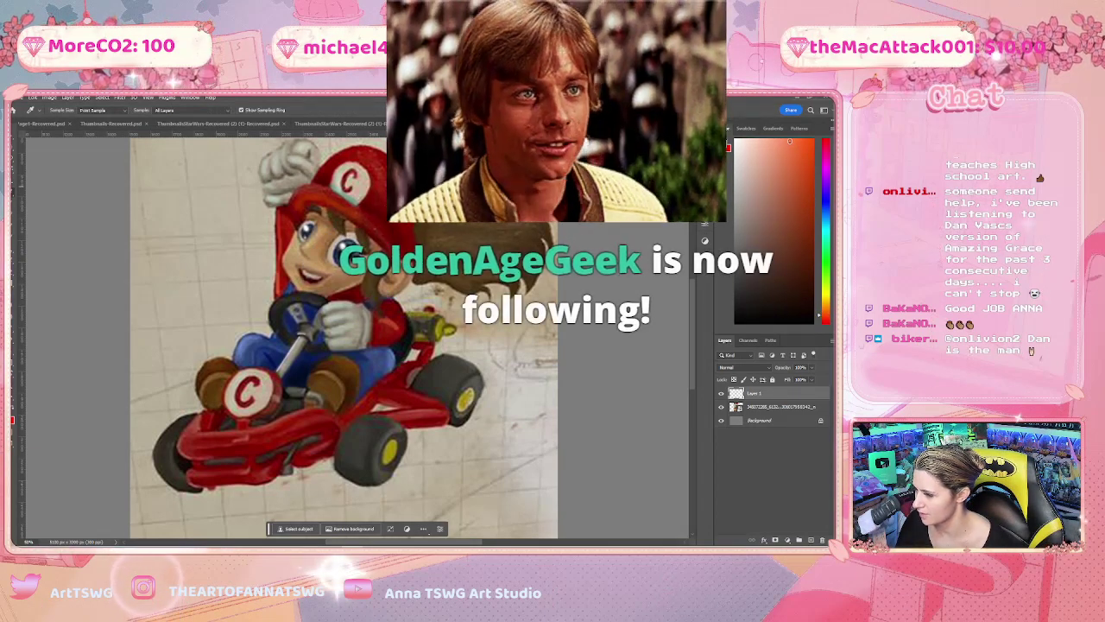
key("b")
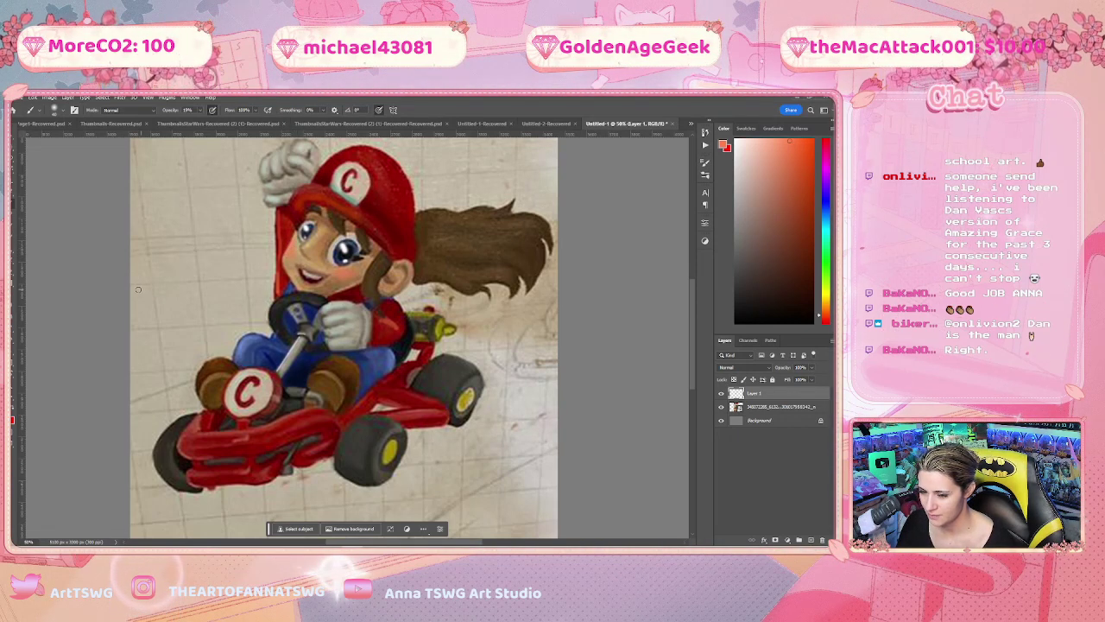
left_click(18, 301)
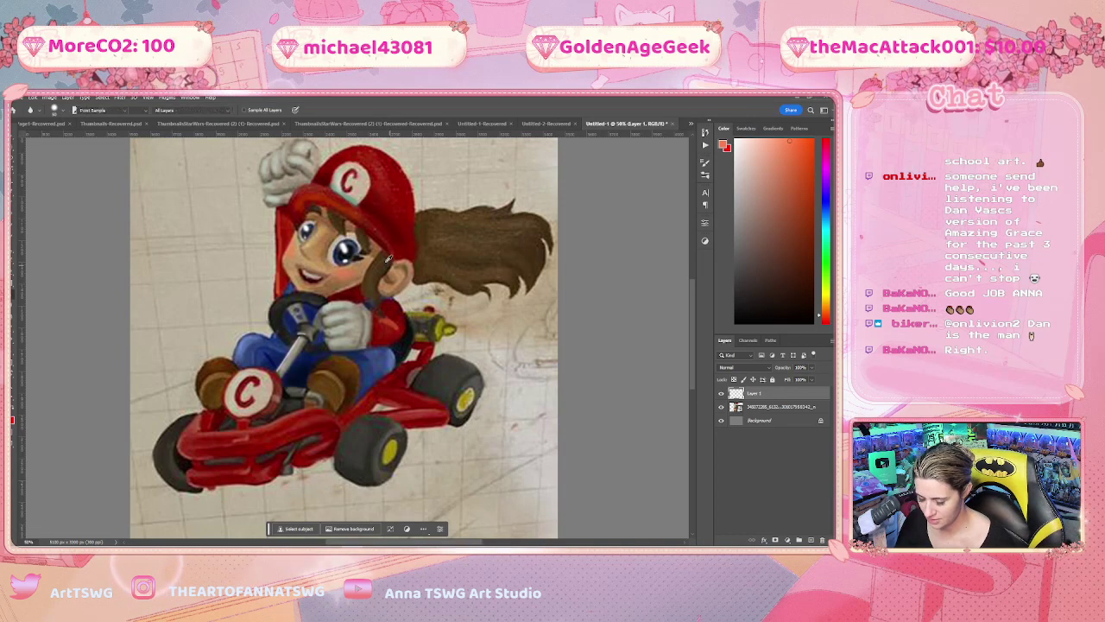
Sample a light blue from the eye and brush highlights into the irises with a smaller brush
key("i")
left_click(354, 240)
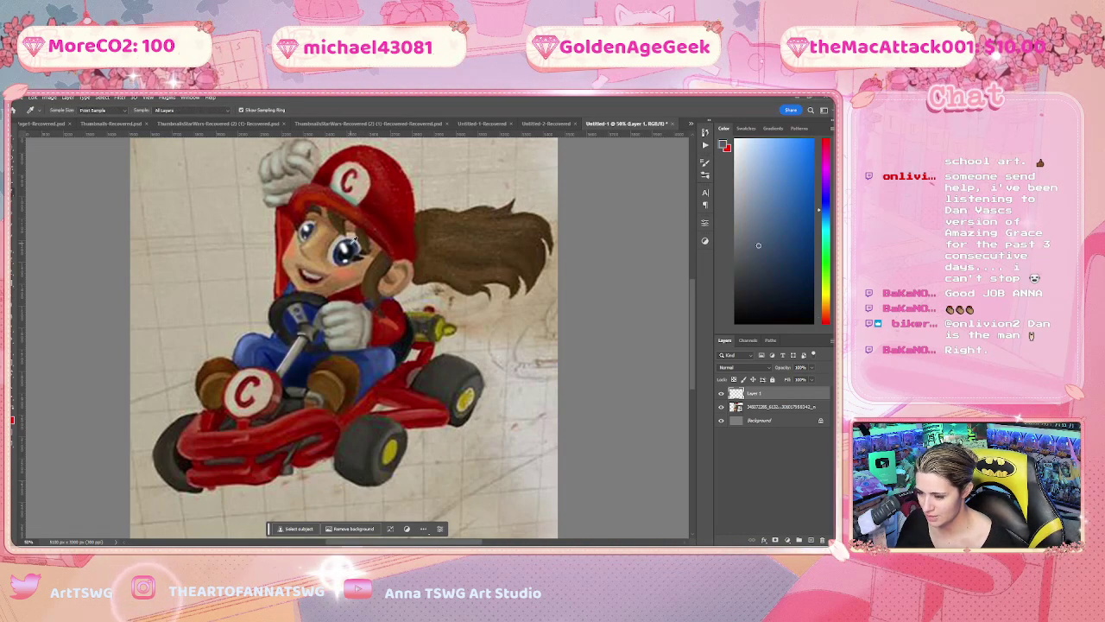
left_click(351, 245)
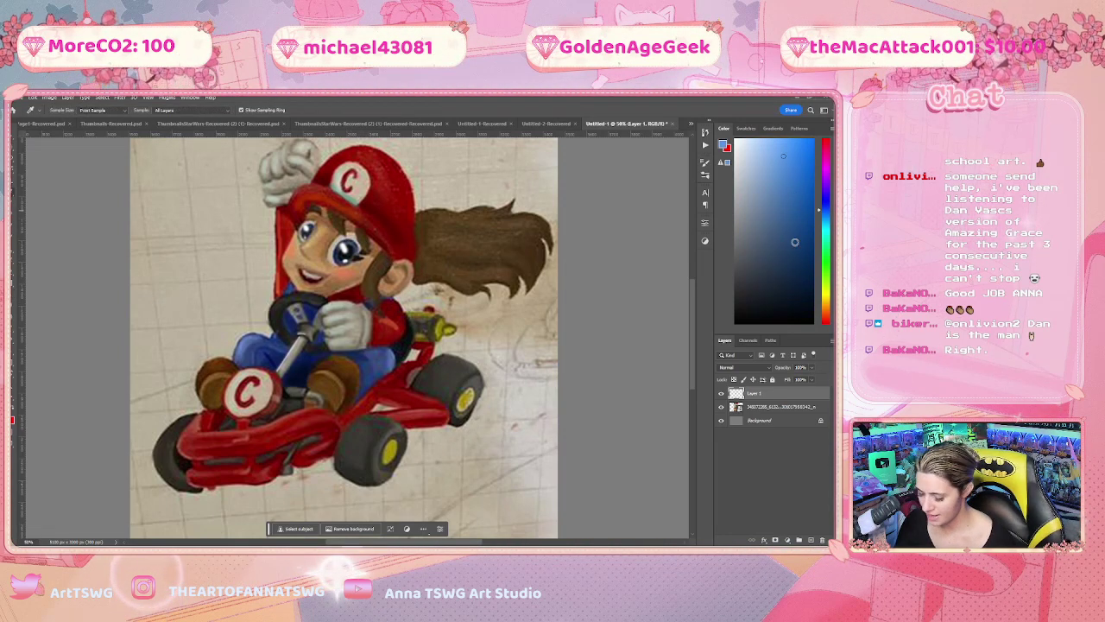
key("ctrl+plus")
key("ctrl+plus")
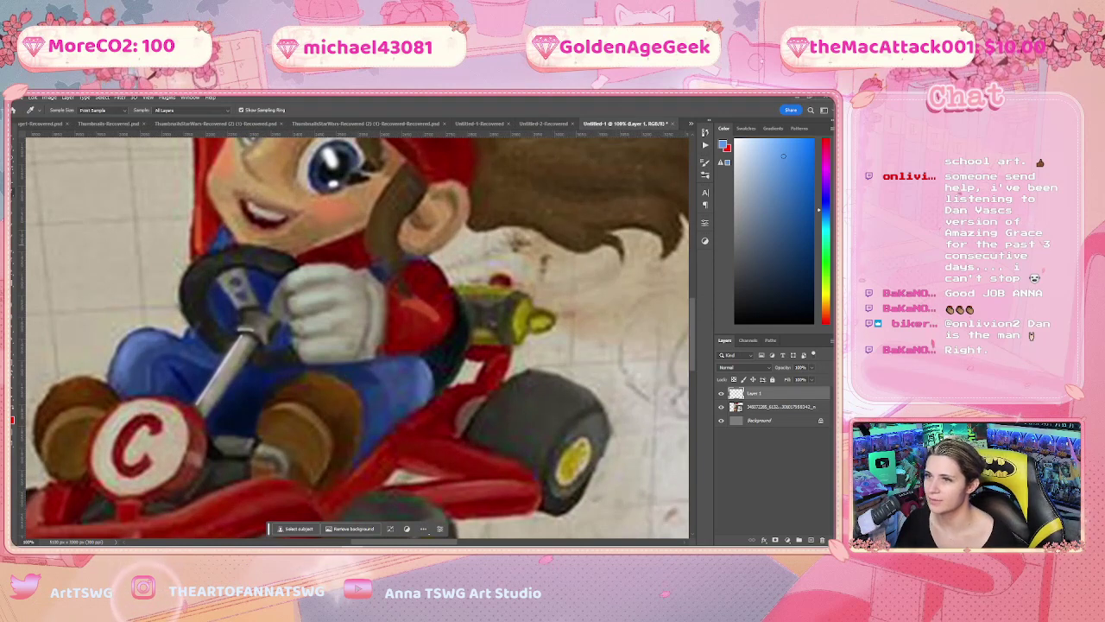
scroll(260, 274, "up", 3)
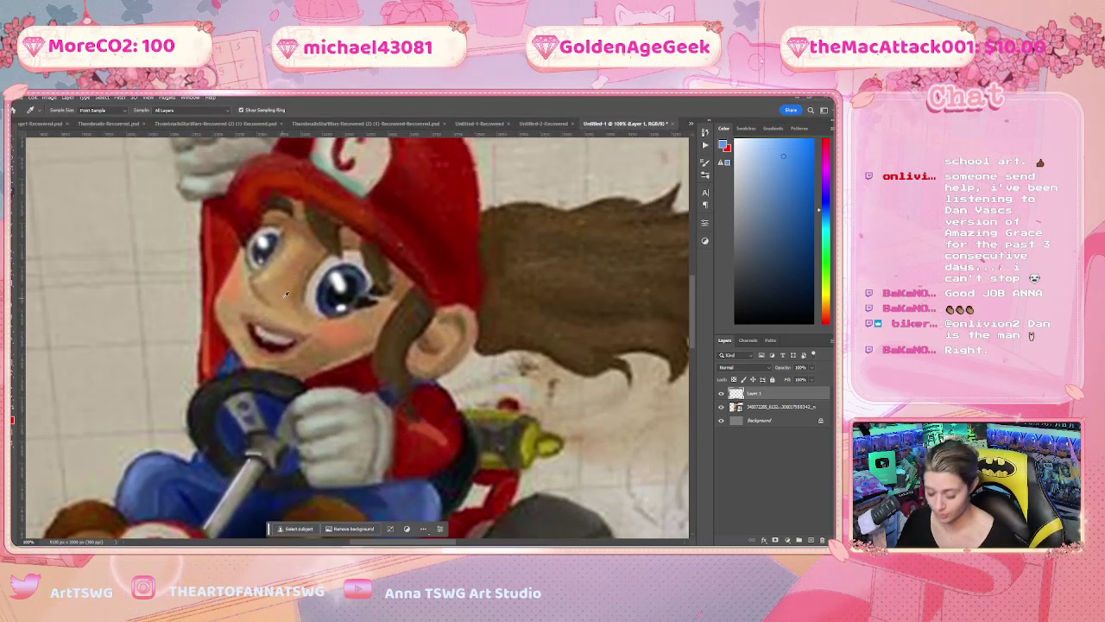
key("b")
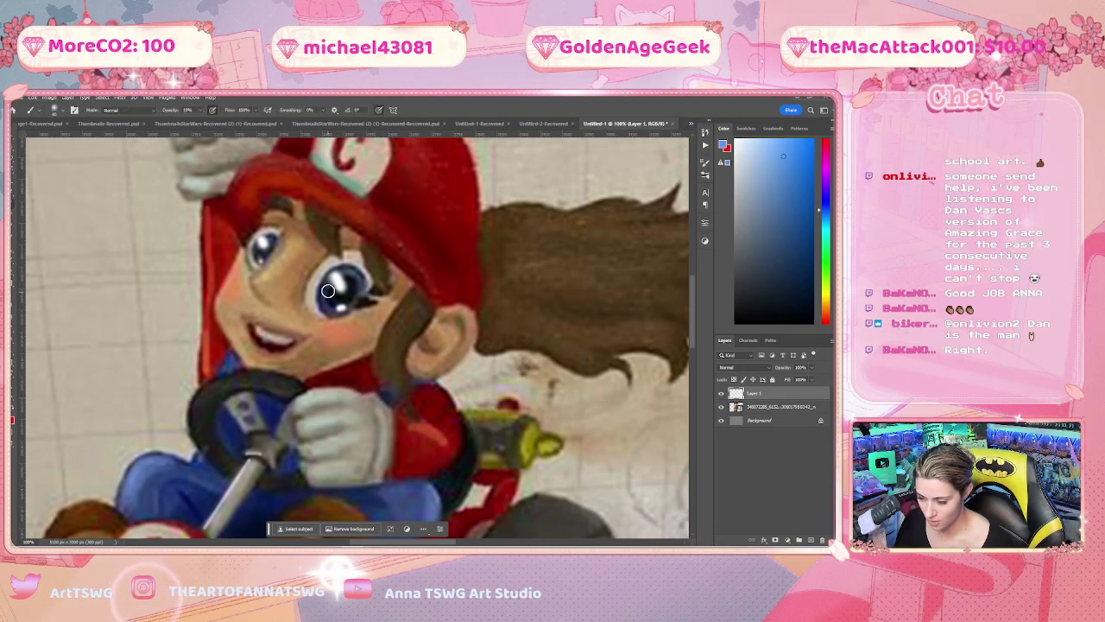
key("bracketleft")
key("bracketleft")
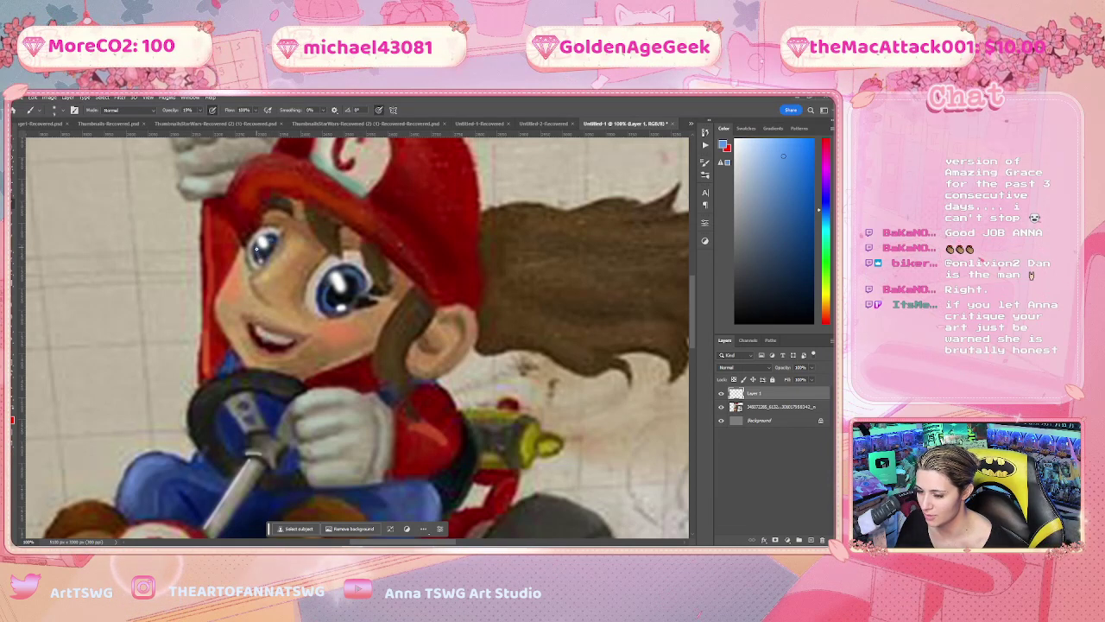
Enrich the irises of both eyes with a more saturated blue at low brush opacity
key("1")
key("5")
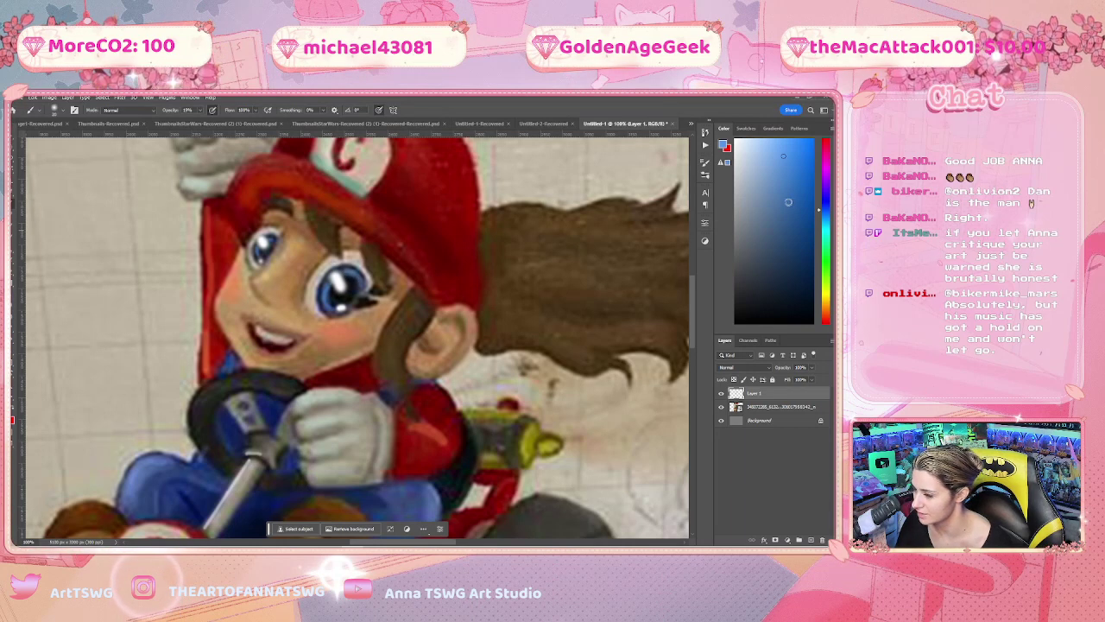
left_click(361, 272, "alt")
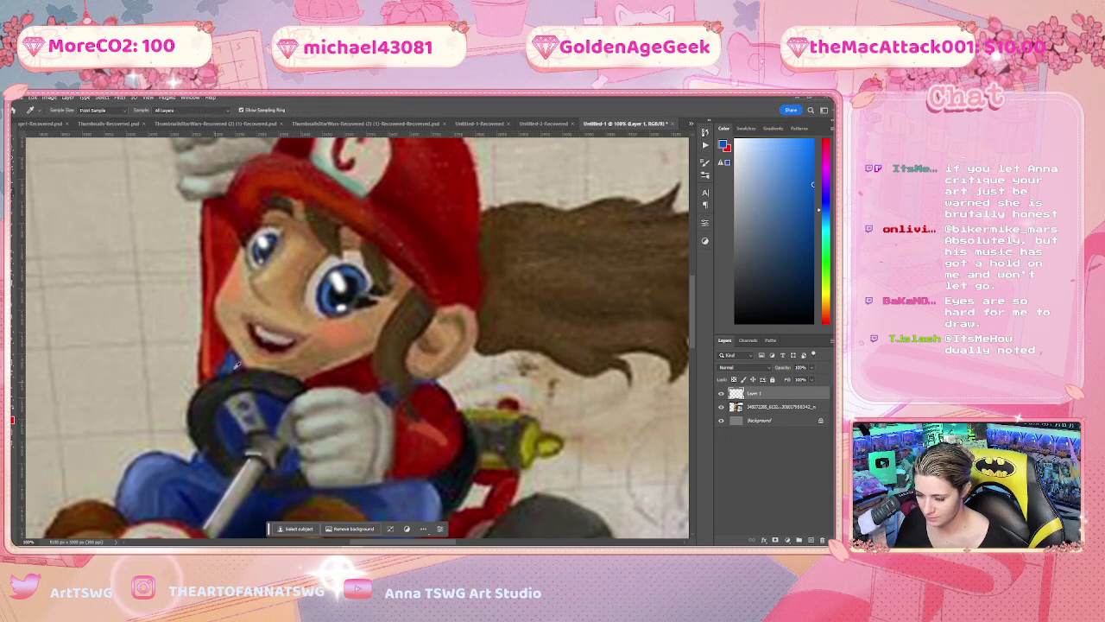
Tint the lips with a red sampled from the mouth and add darker red shading around them
left_click(268, 342, "alt")
left_click(273, 345, "alt")
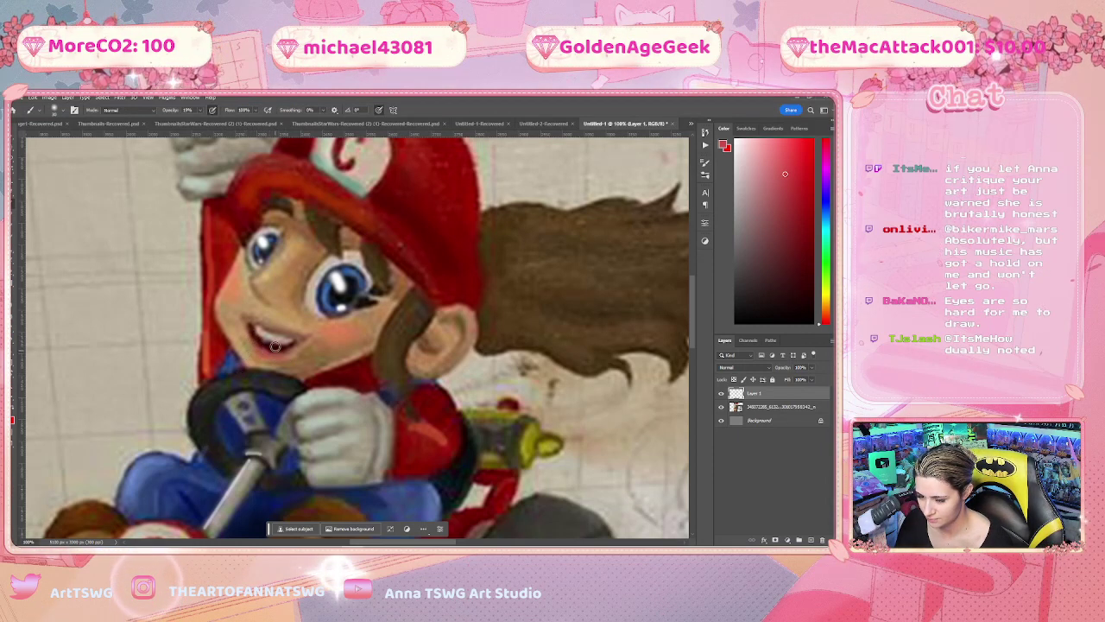
left_click(791, 224)
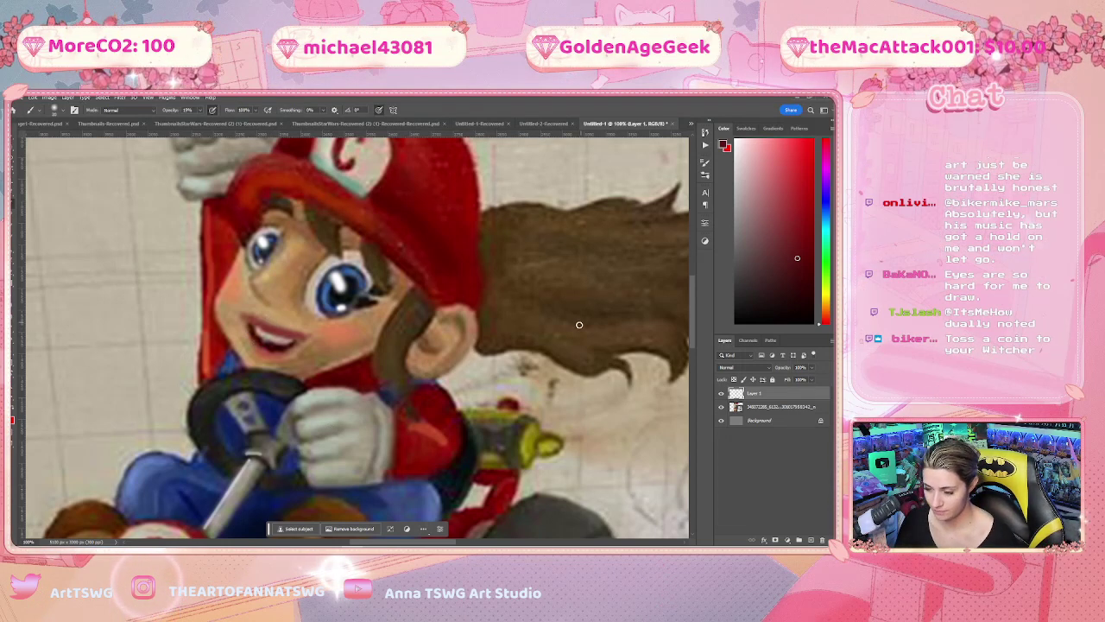
scroll(695, 303, "down", 2)
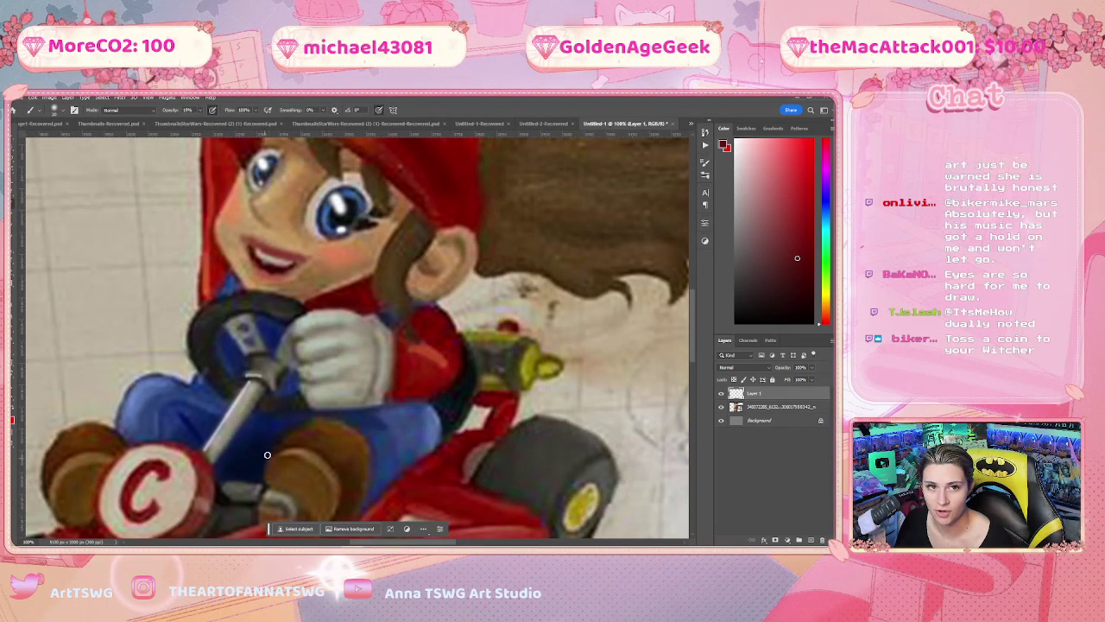
Deepen the dark red lip line at 42% brush opacity, soften it with the Blur tool, and choose a brighter dark red
scroll(691, 337, "up", 2)
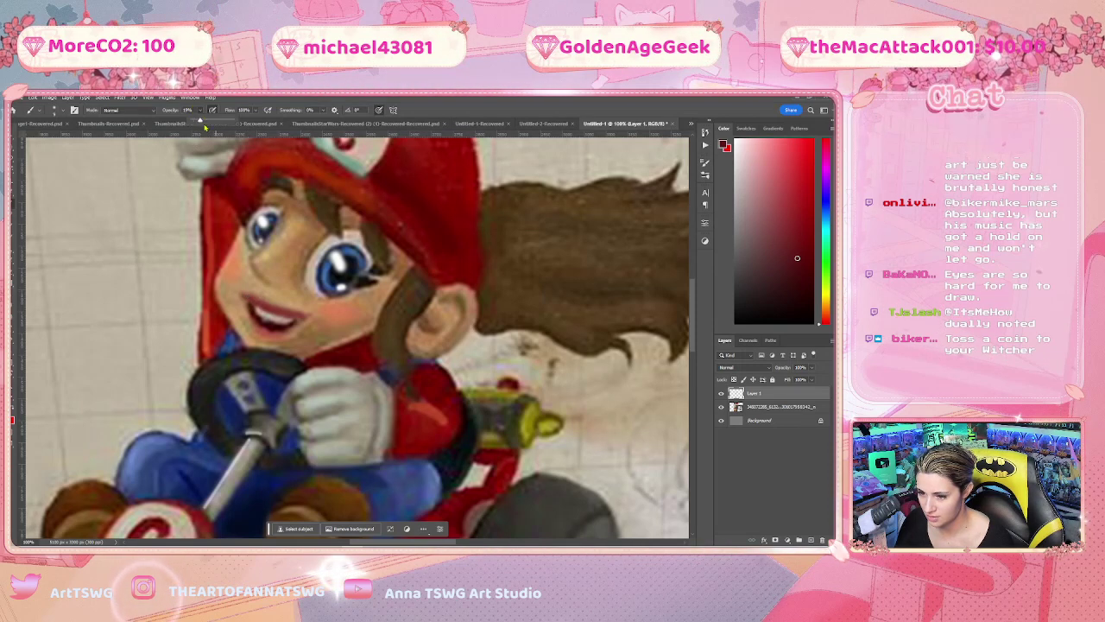
key("4")
key("2")
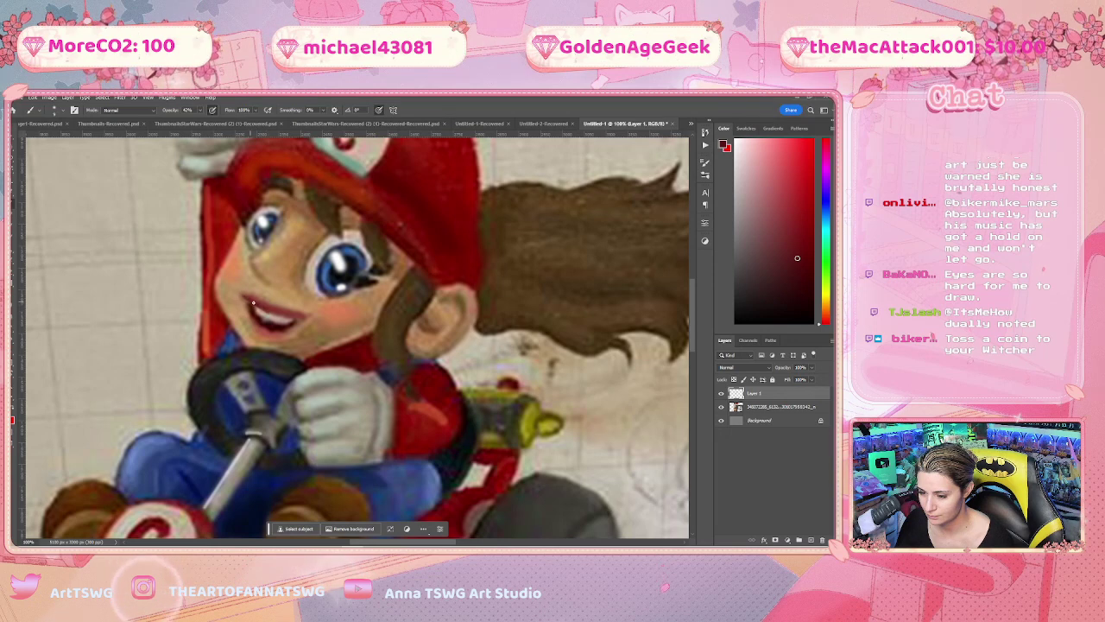
key("r")
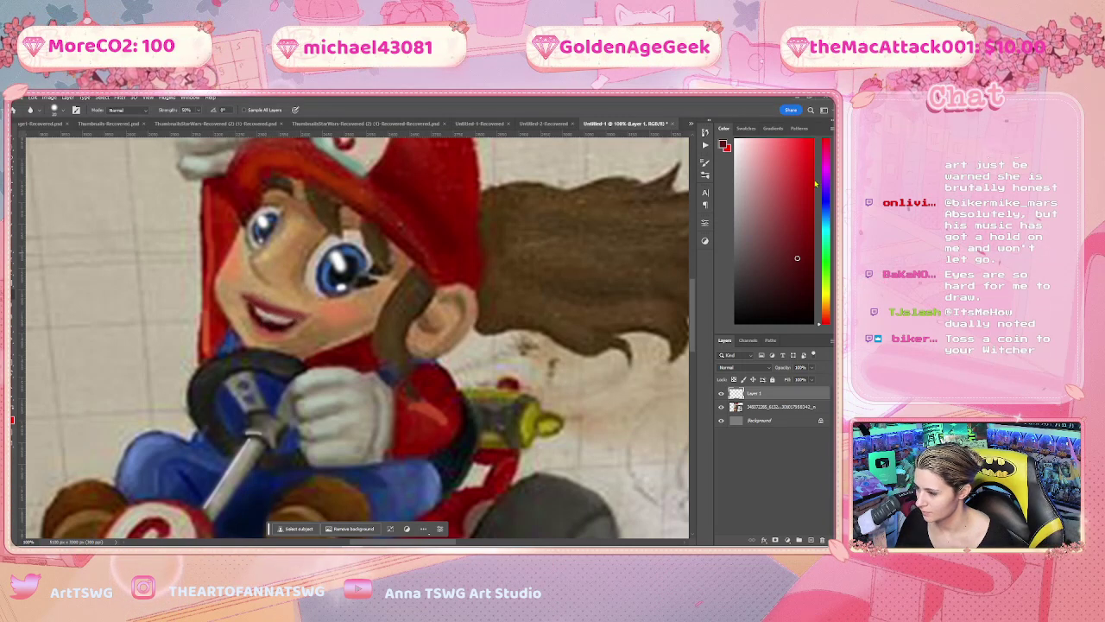
left_click(809, 212)
key("b")
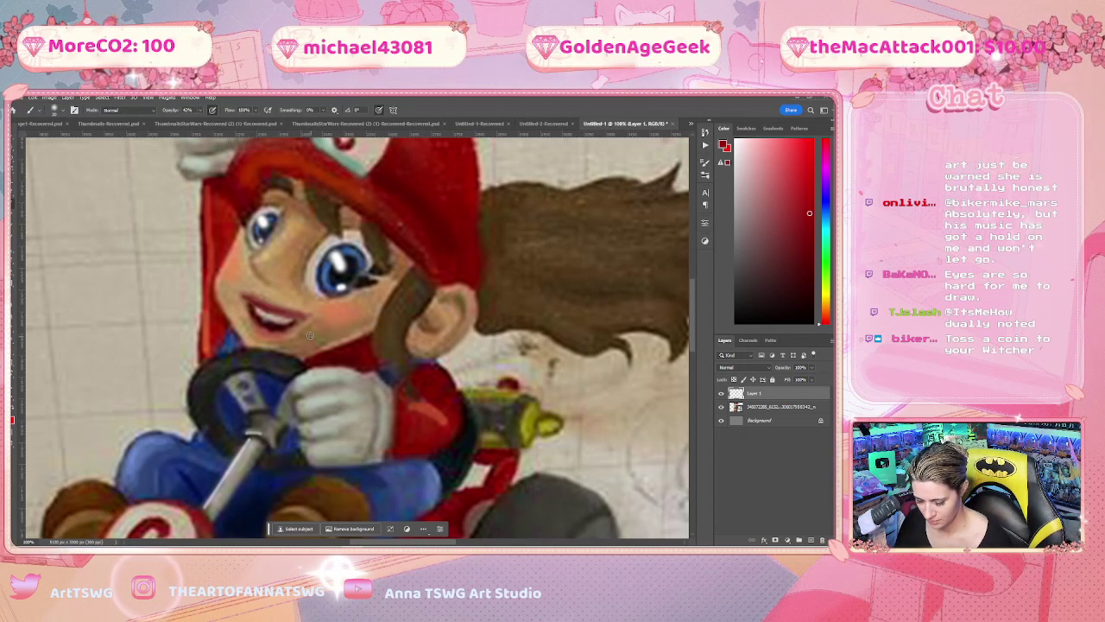
Sample a muted red from below the mouth, shade around the lower lip, and blend it with the Smudge tool
key("i")
left_click(314, 339)
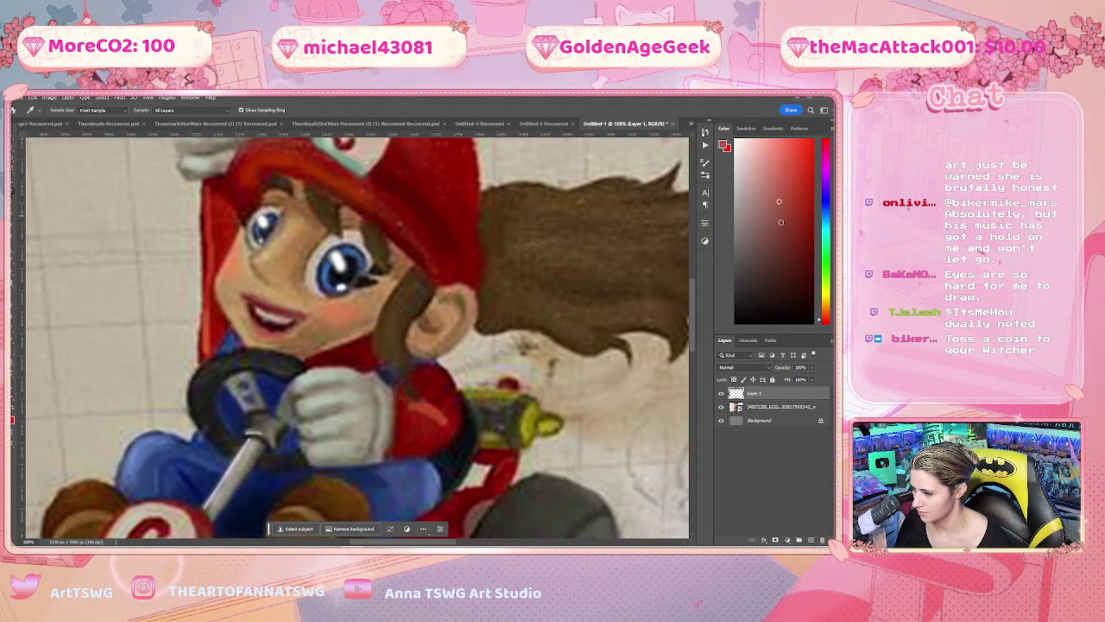
left_click(290, 332)
key("b")
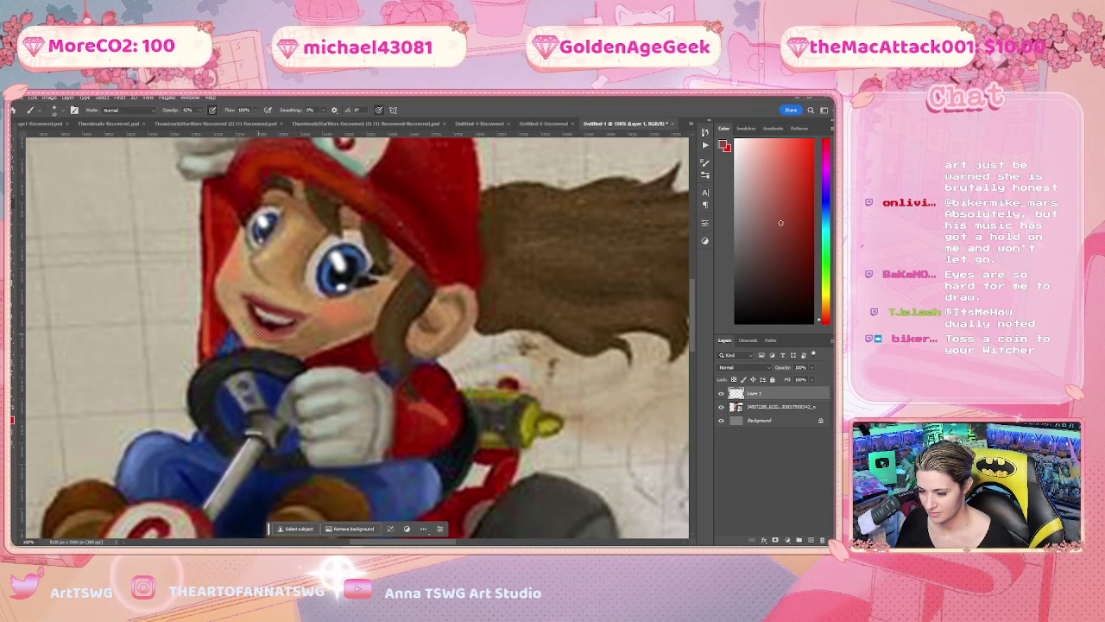
key("r")
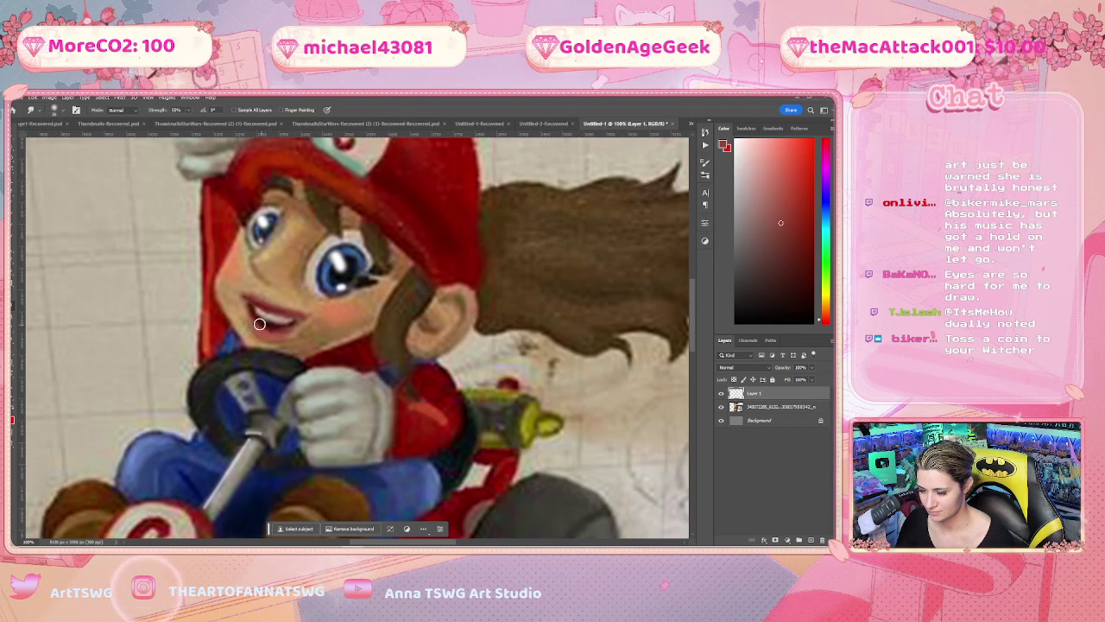
Pick a light pinkish red, brush highlights onto the lips, and soften them with the Blur tool
left_click(360, 318, "alt")
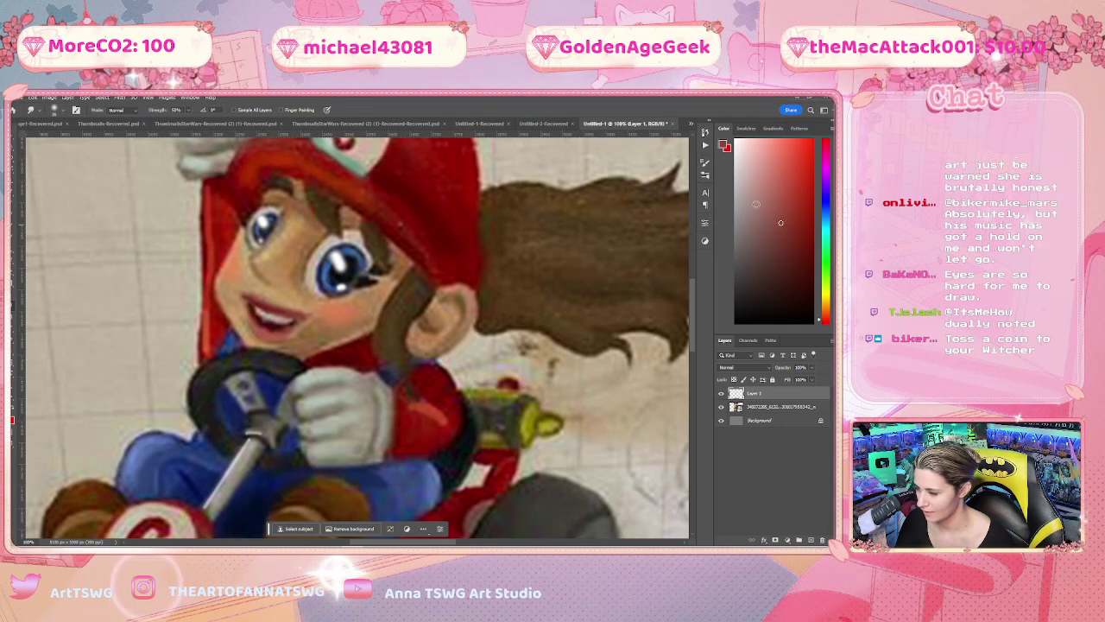
key("b")
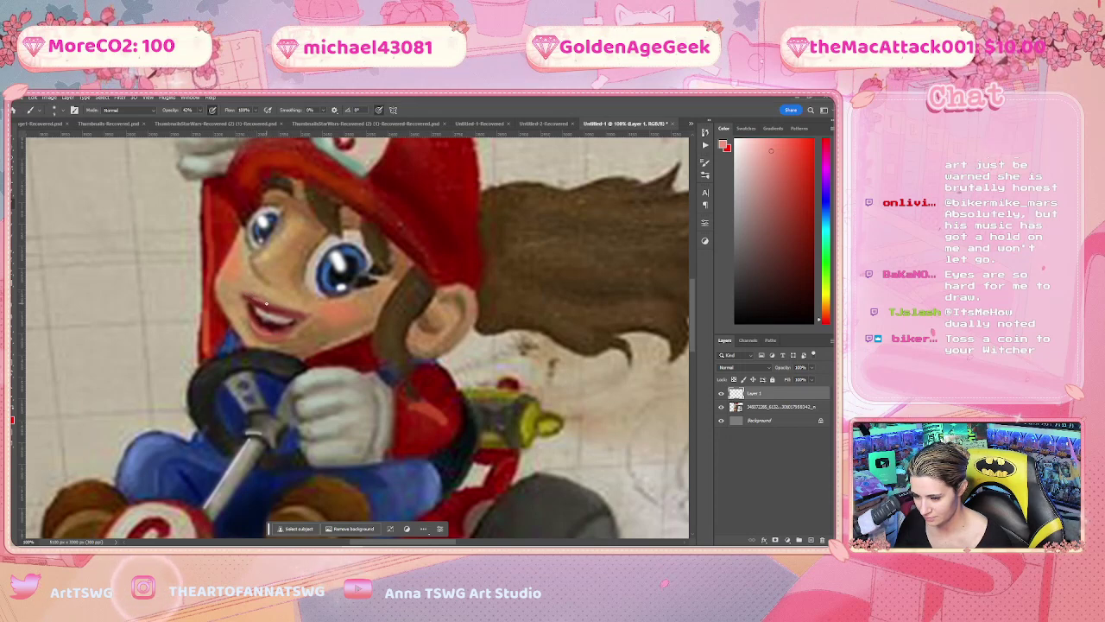
key("r")
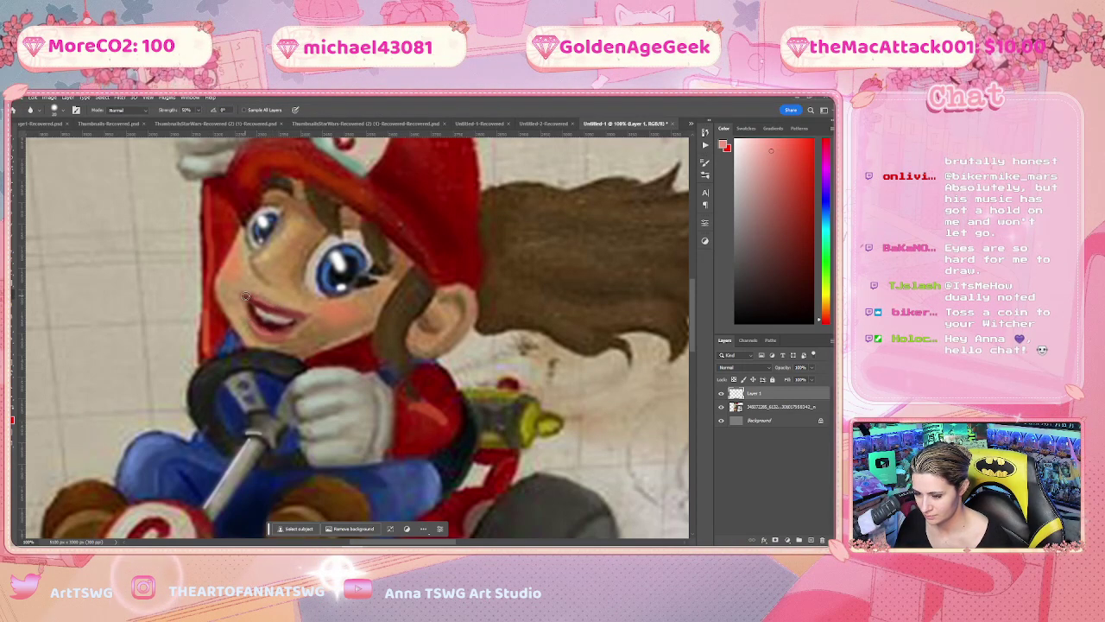
key("ctrl+0")
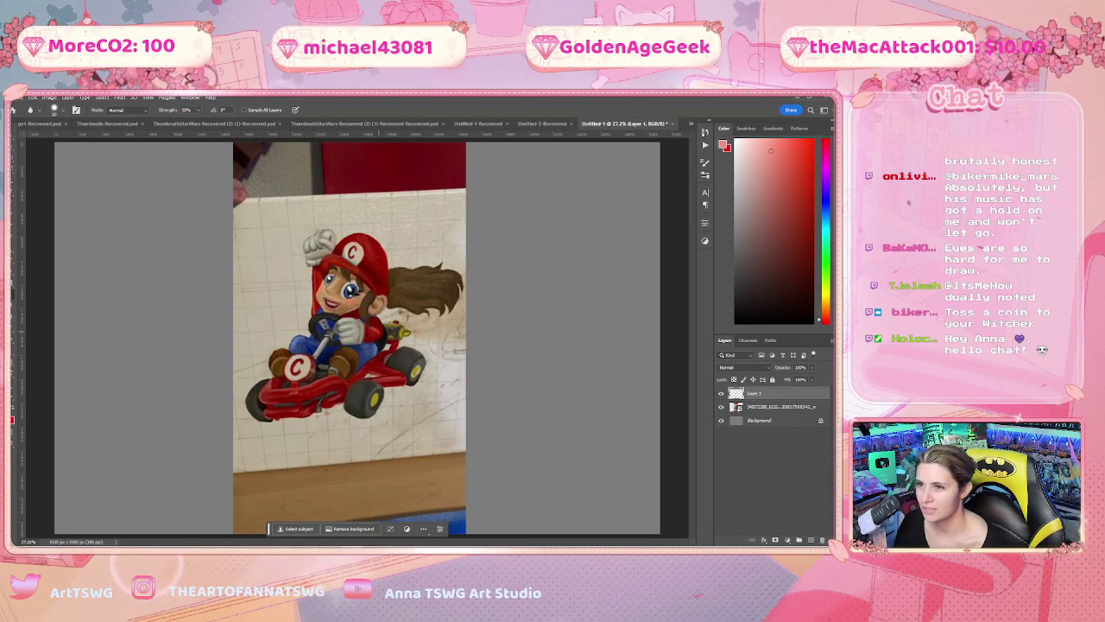
Warm the face with orange at 12% brush opacity, and brighten it with pale peach and light yellow highlights
key("ctrl+plus")
key("ctrl+plus")
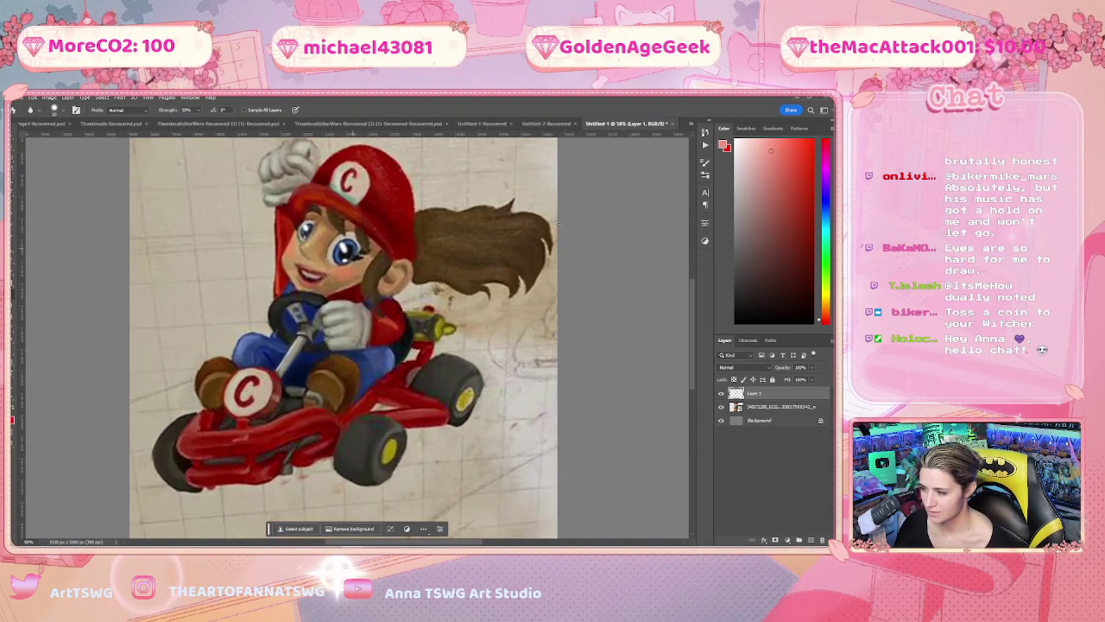
left_click(340, 283)
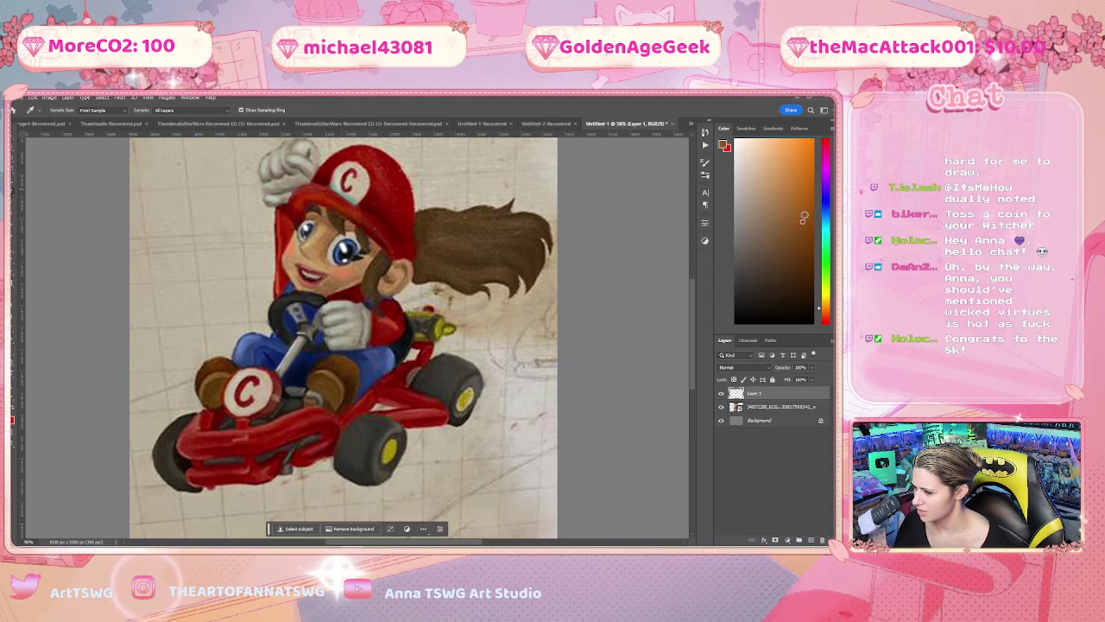
left_click(234, 276)
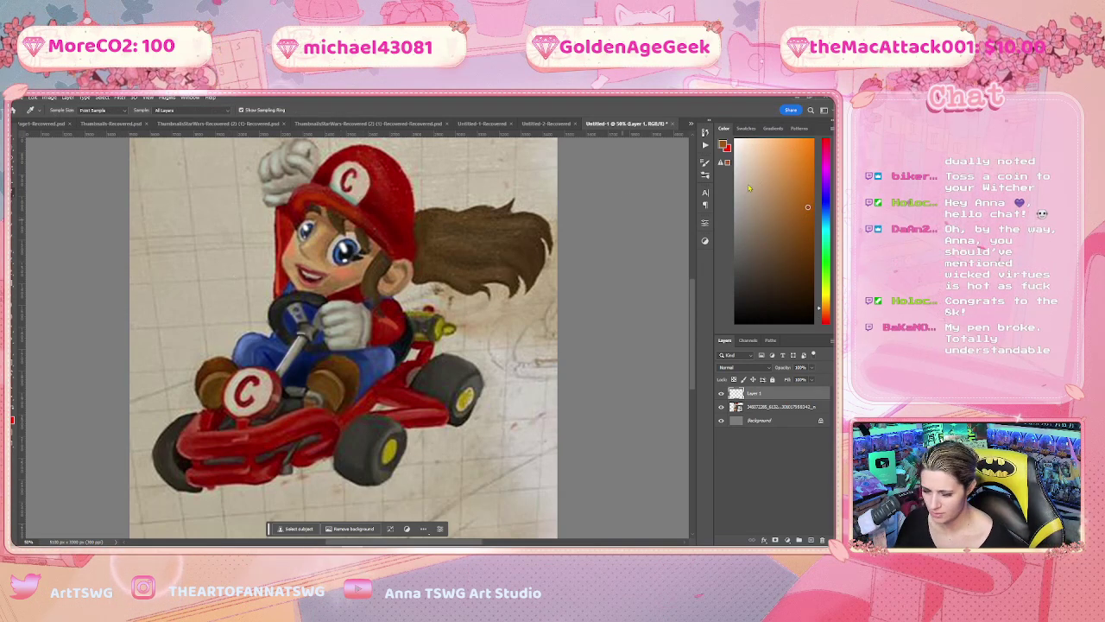
left_click(790, 178)
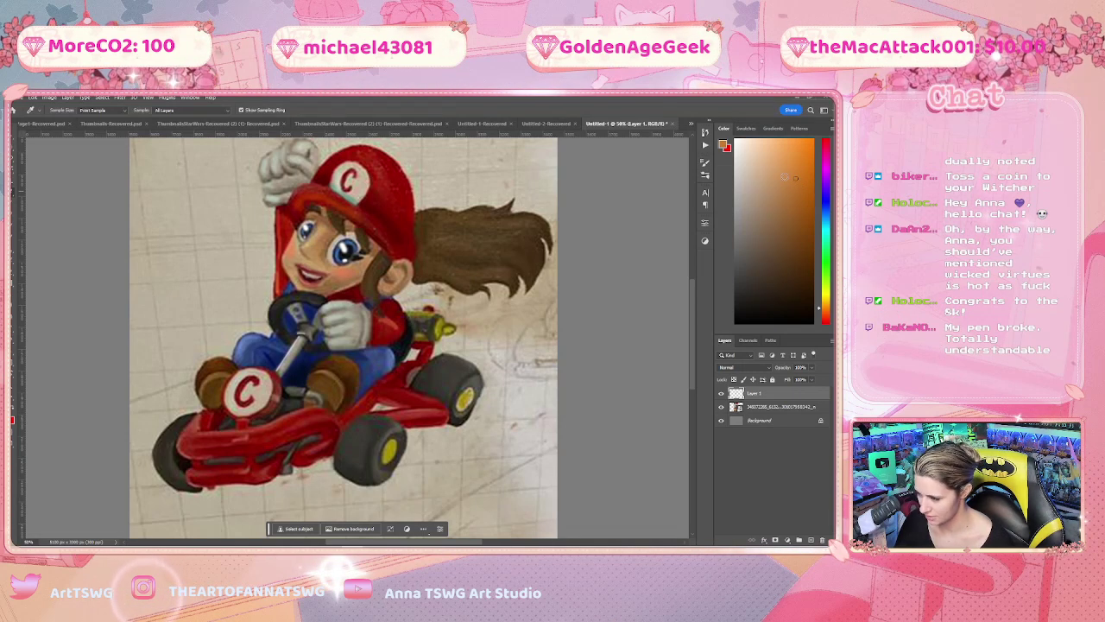
key("b")
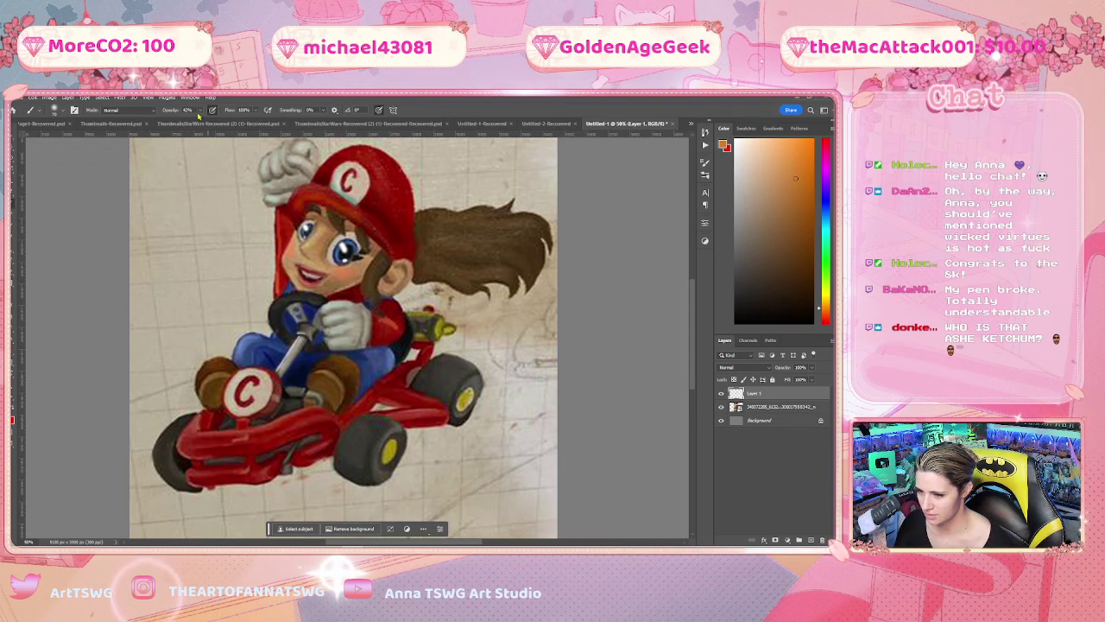
type("12")
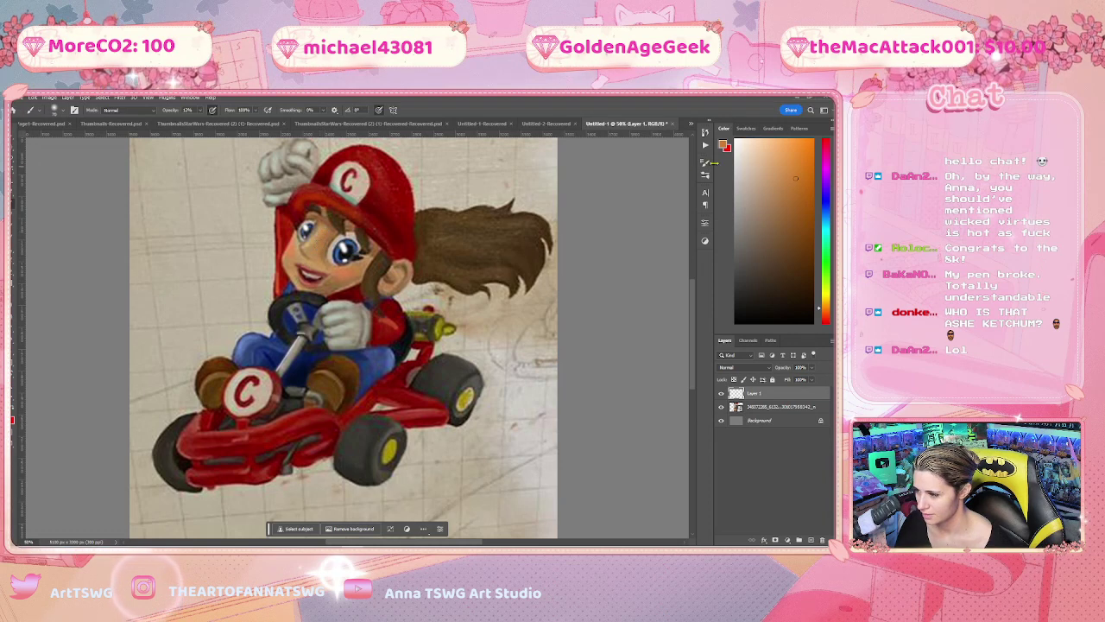
left_click(782, 141)
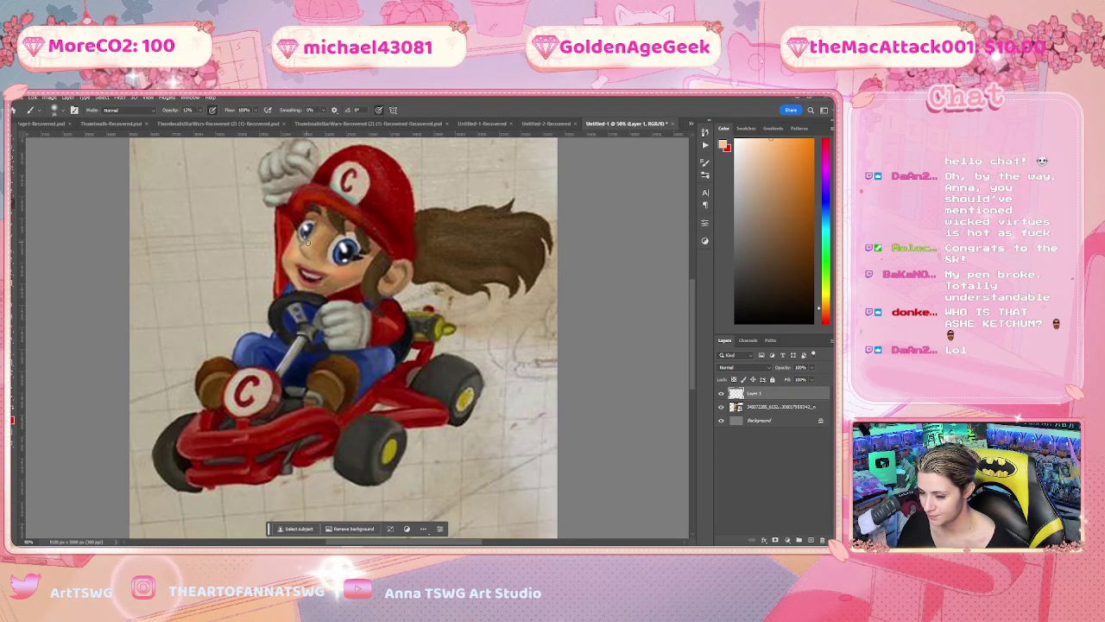
left_click(824, 295)
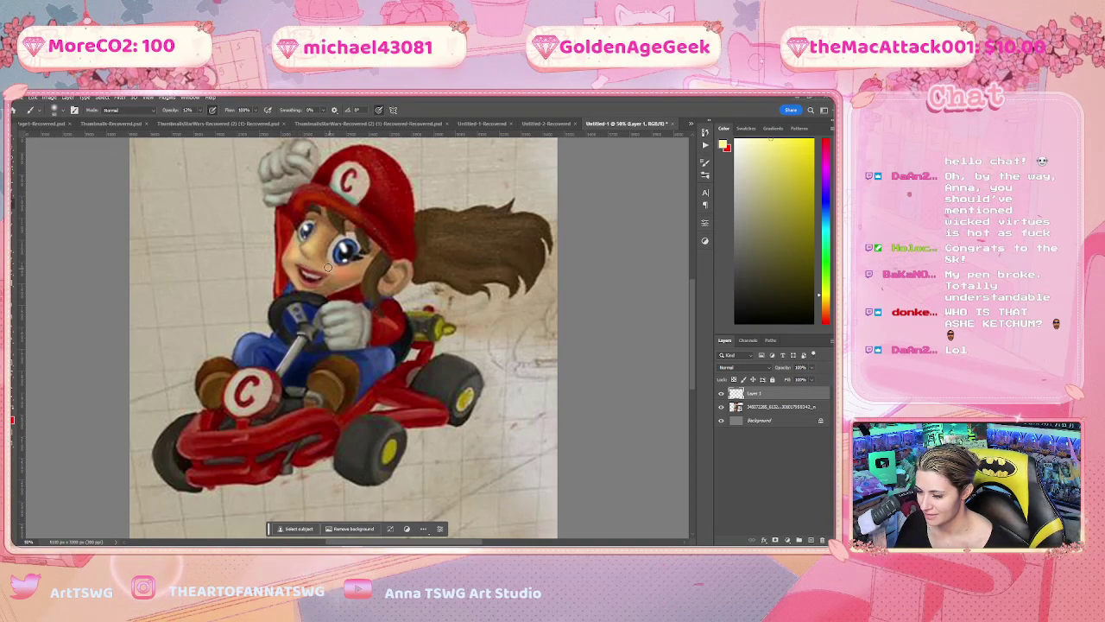
Switch to black and darken the eyelid lines and the smaller eye's pupil with a reduced brush
left_click(395, 299, "alt")
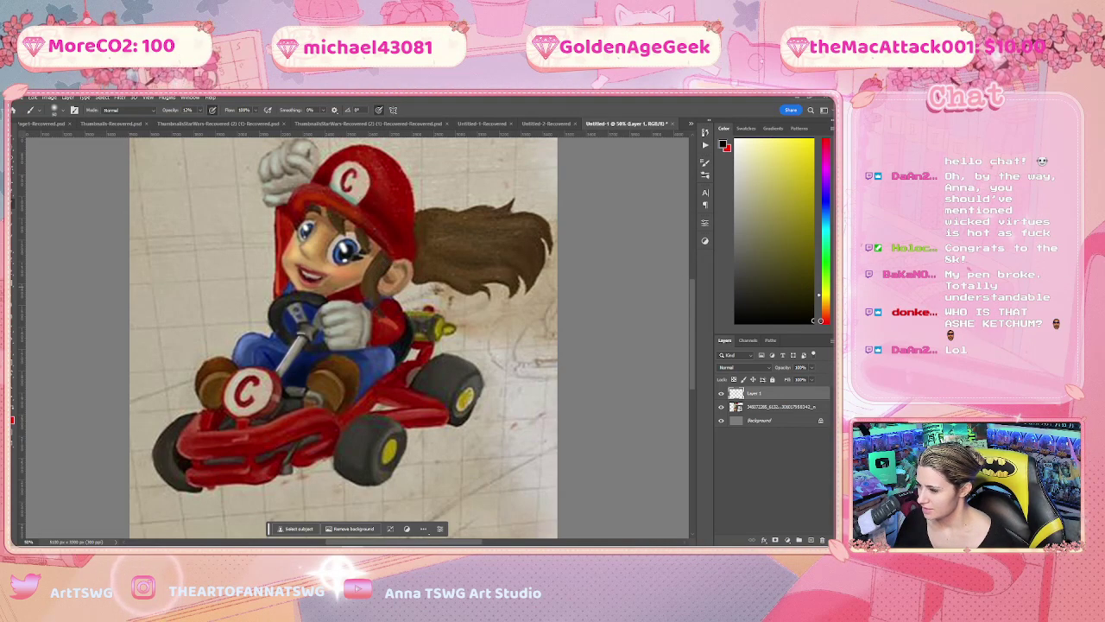
scroll(473, 343, "up", 5)
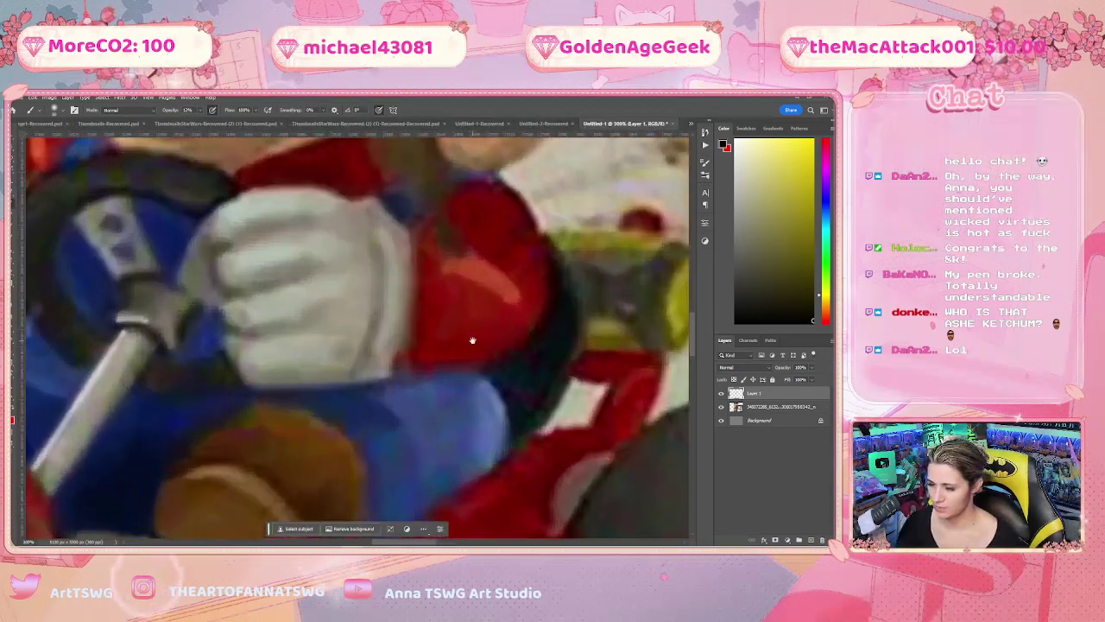
scroll(388, 424, "up", 4)
scroll(410, 344, "up", 2)
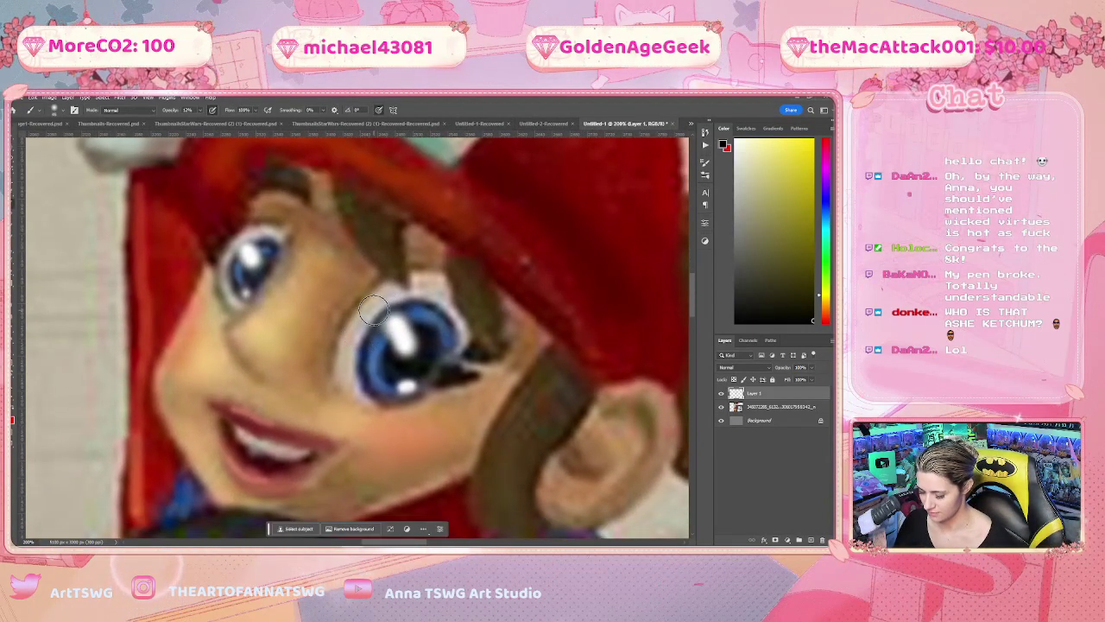
key("bracketleft")
key("bracketleft")
key("bracketleft")
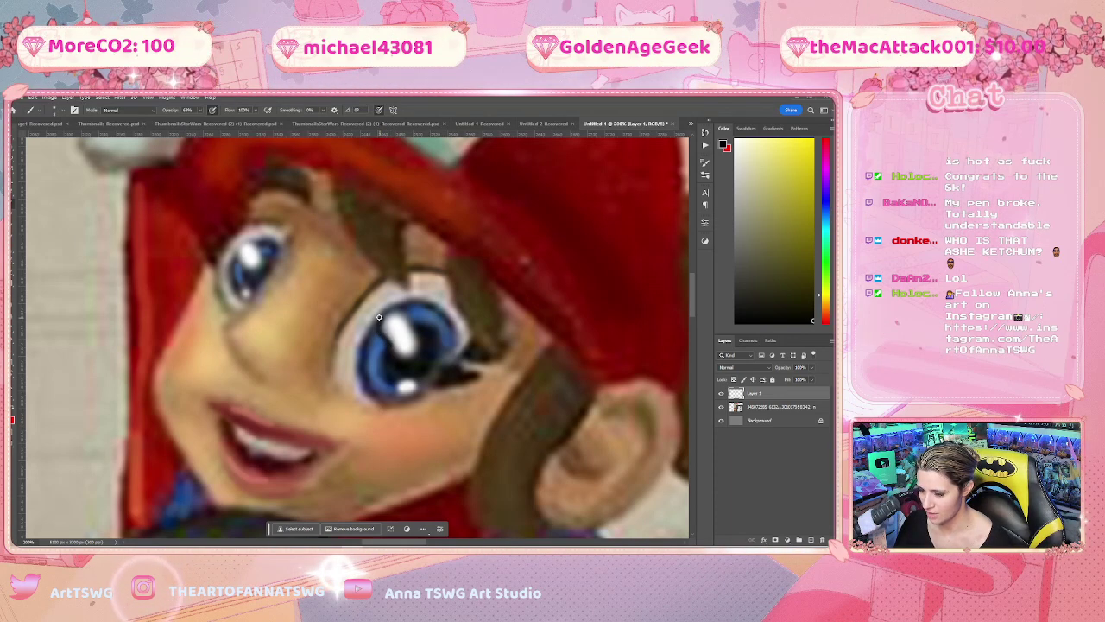
left_click_drag(245, 257, 253, 255)
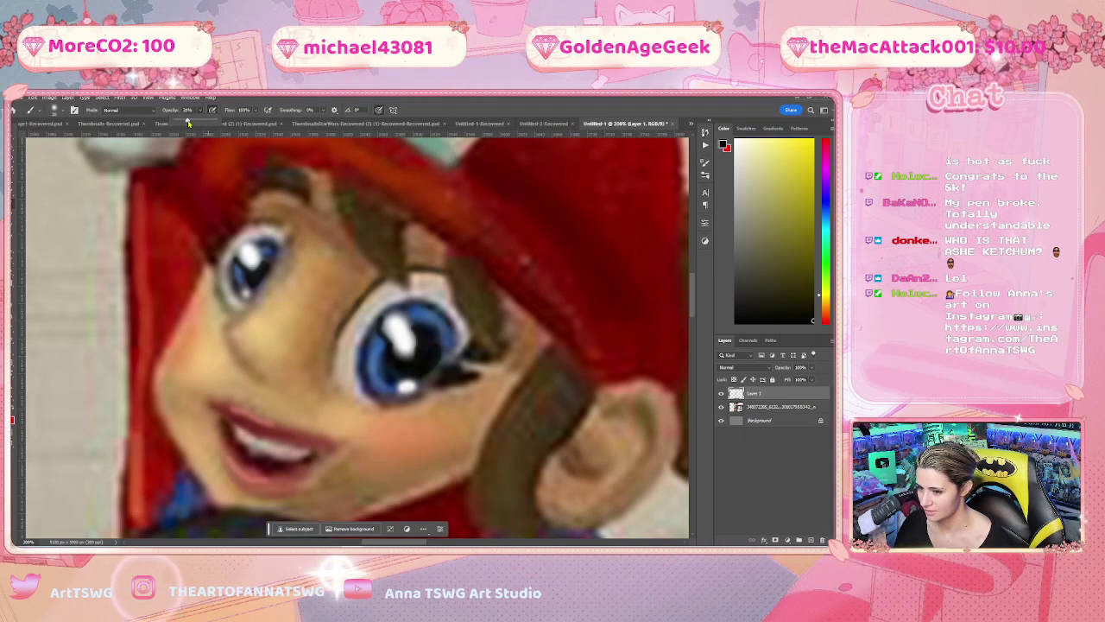
Add black shading around the facial features at a lower brush opacity and soften it with the Blur tool
key("ctrl+minus")
key("ctrl+minus")
key("ctrl+minus")
key("ctrl+minus")
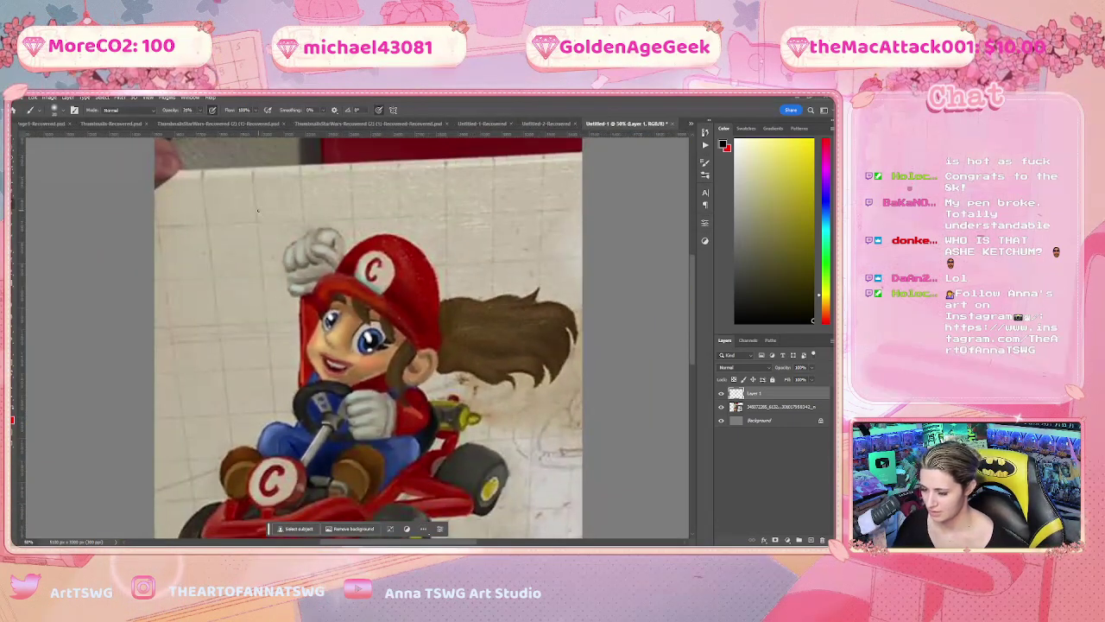
key("ctrl+minus")
key("ctrl+plus")
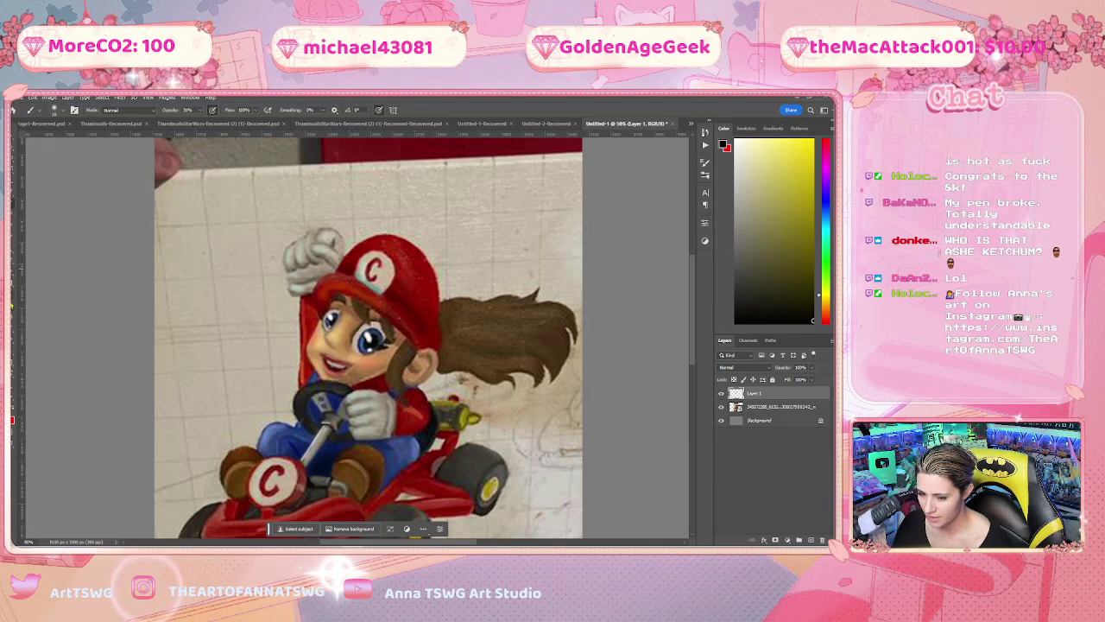
key("r")
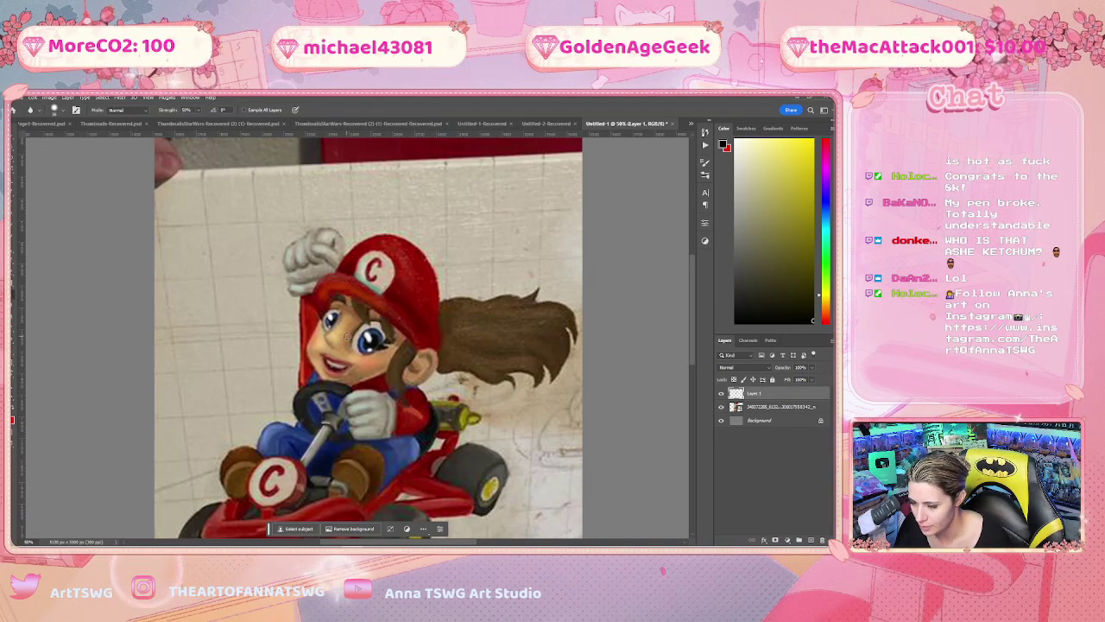
Darken the smaller eye's lashes and the eyebrow above it, refining the strokes with the Eraser and Blur tools
scroll(346, 336, "up", 2)
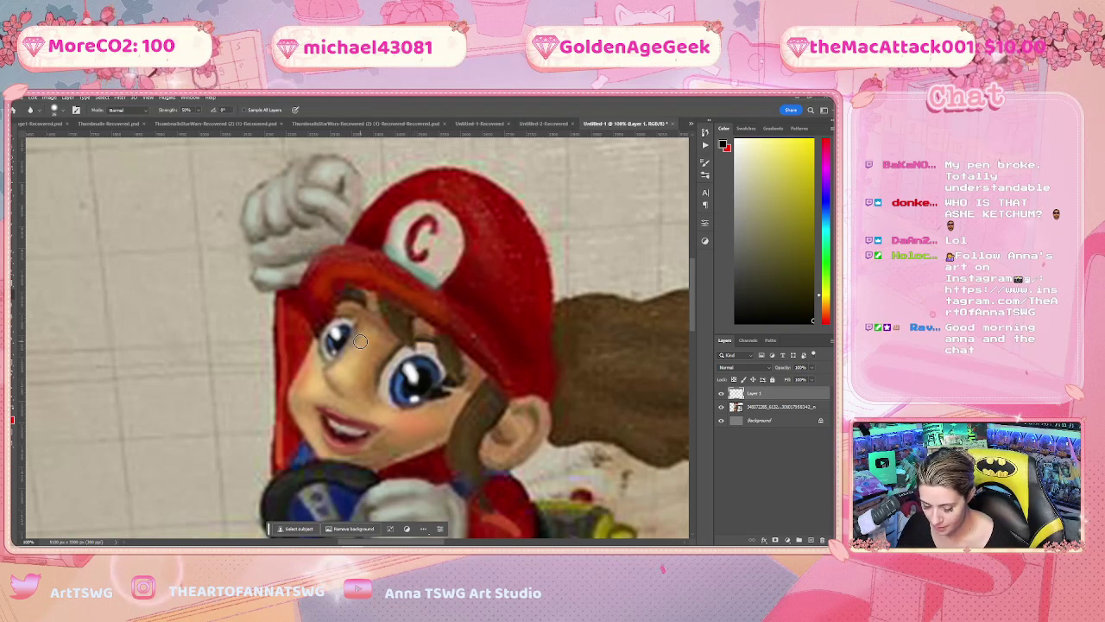
key("b")
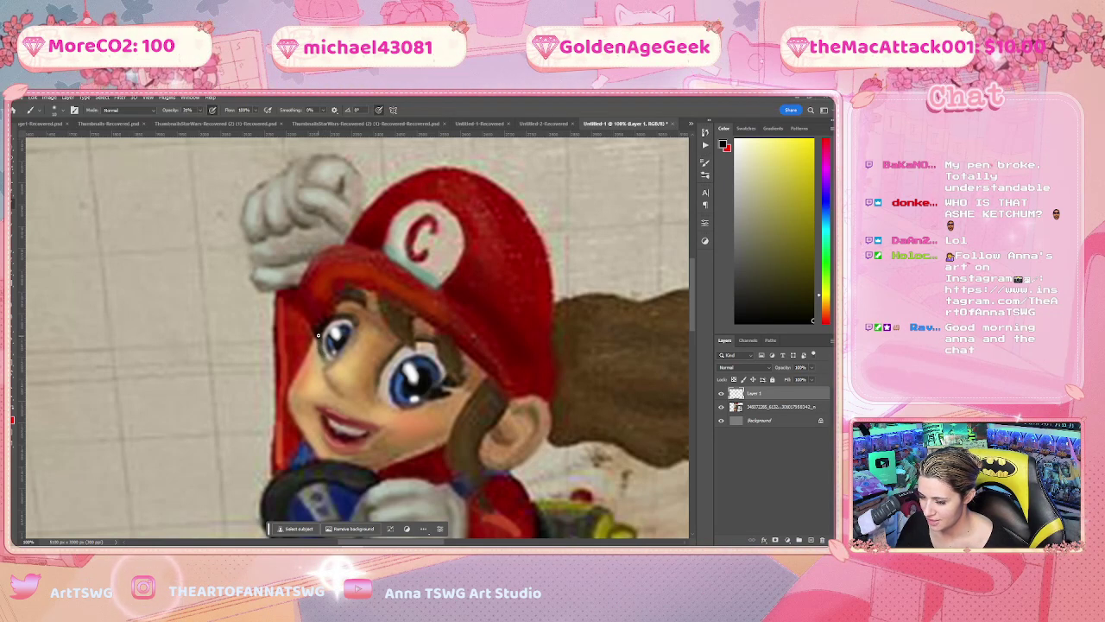
key("e")
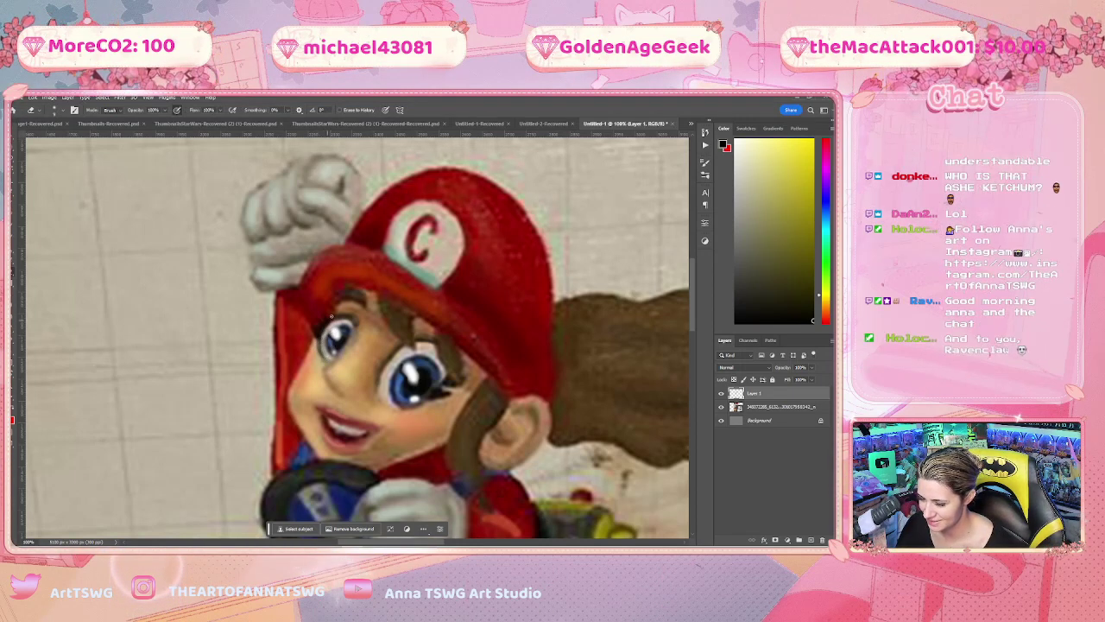
key("r")
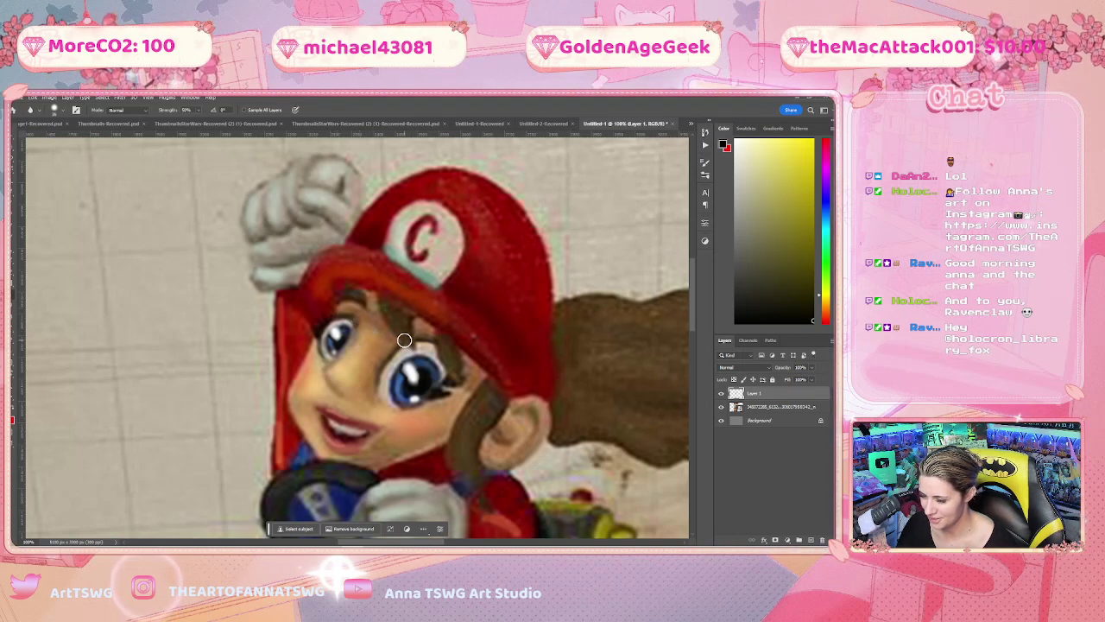
key("b")
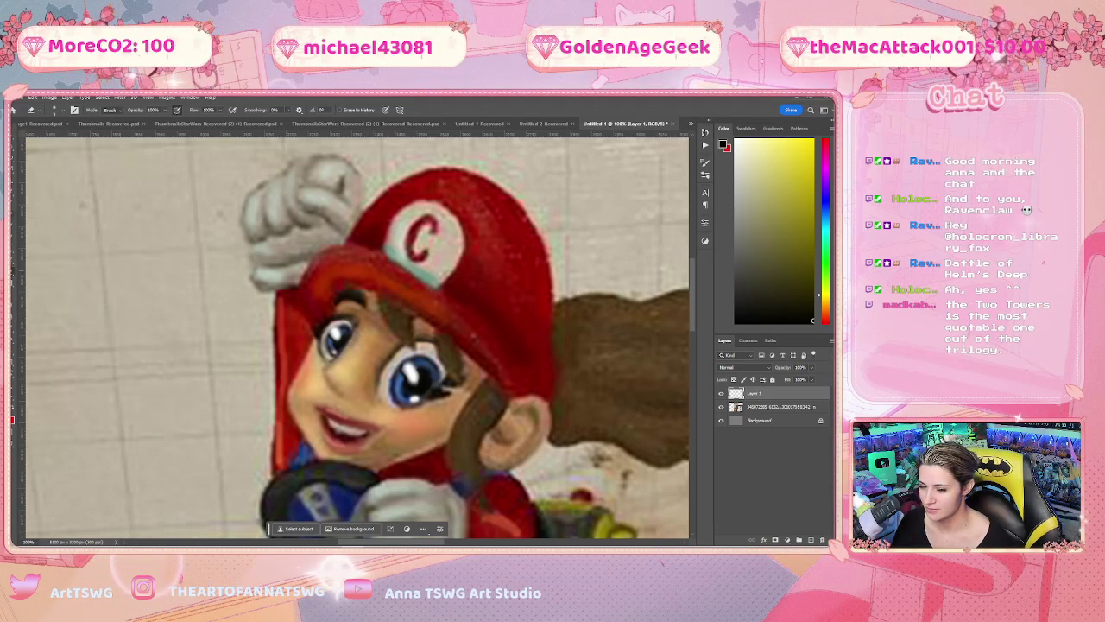
Sample brown from the hair and shade the fringe and the lock beside the ear with darker brown tones
key("b")
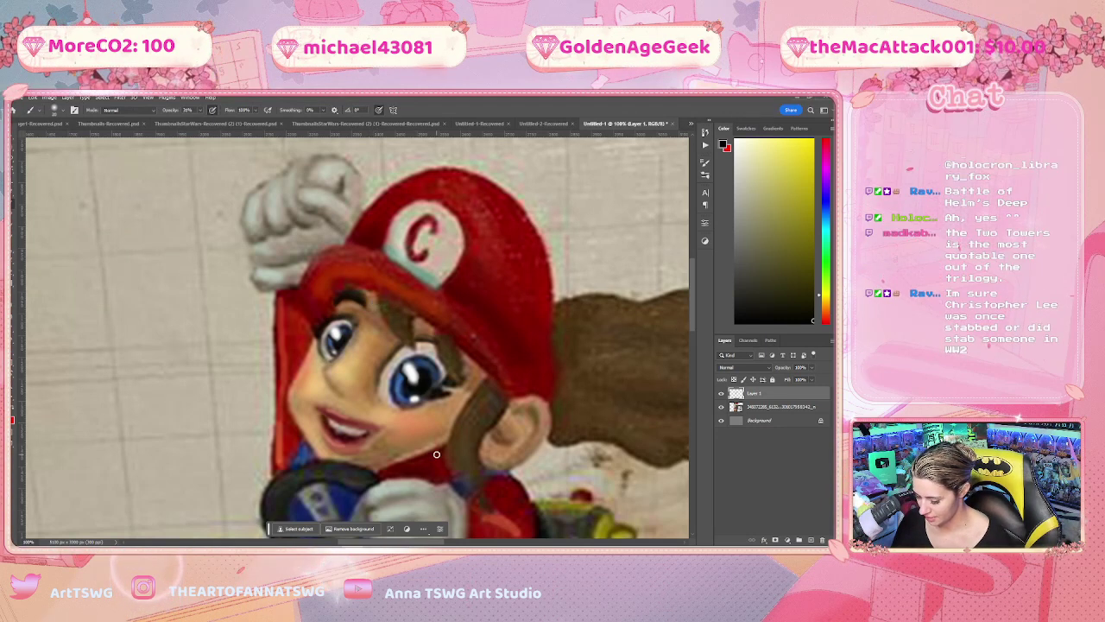
key("i")
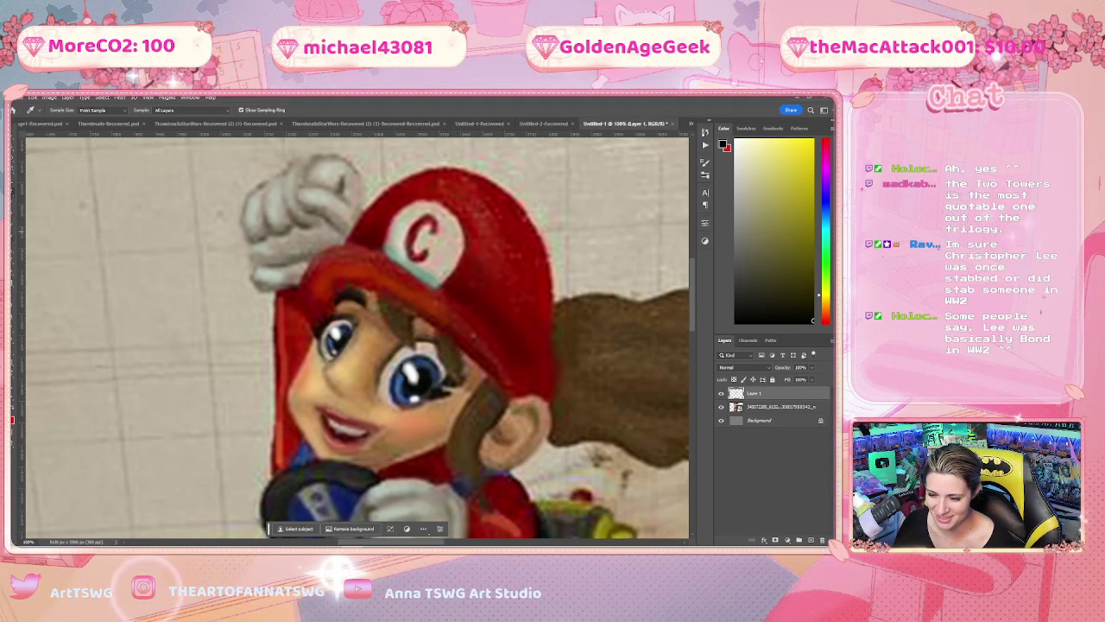
left_click(450, 316)
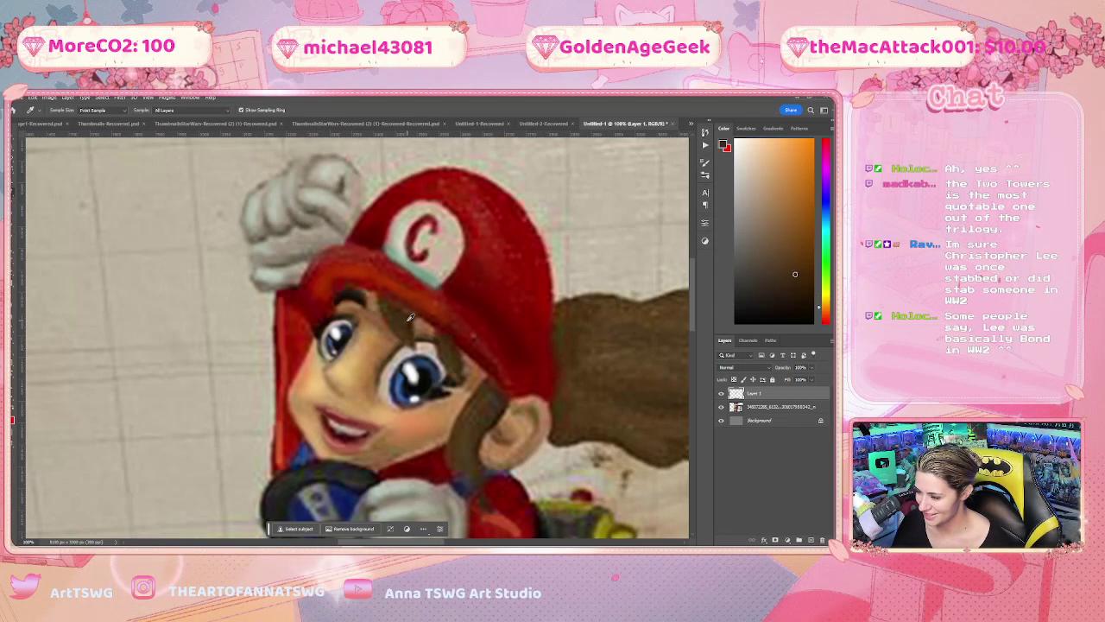
left_click(813, 283)
key("b")
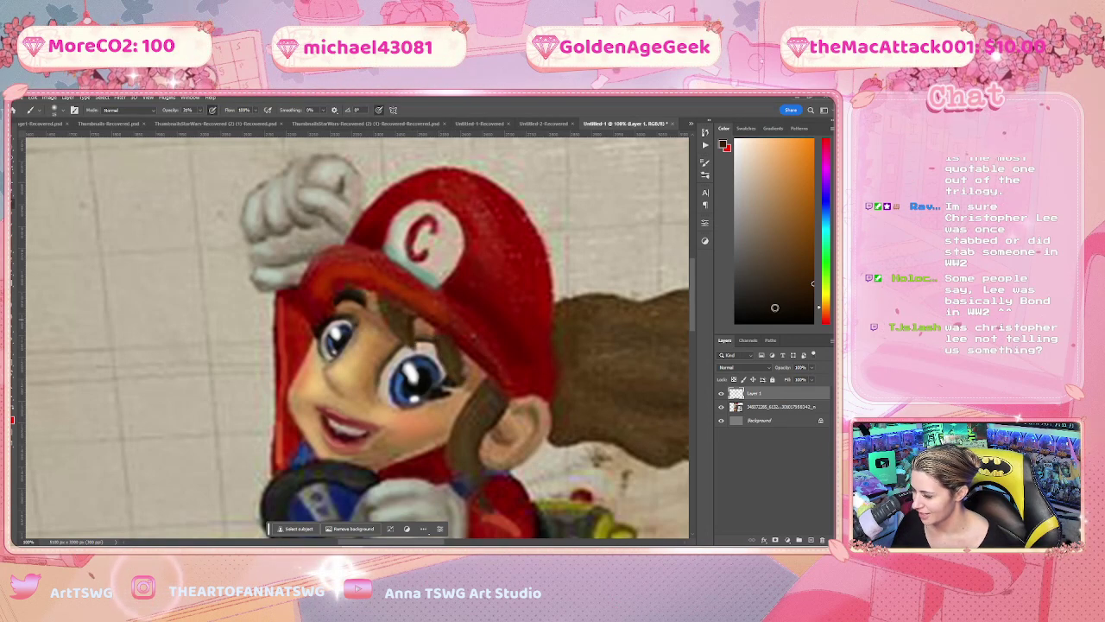
left_click(815, 302)
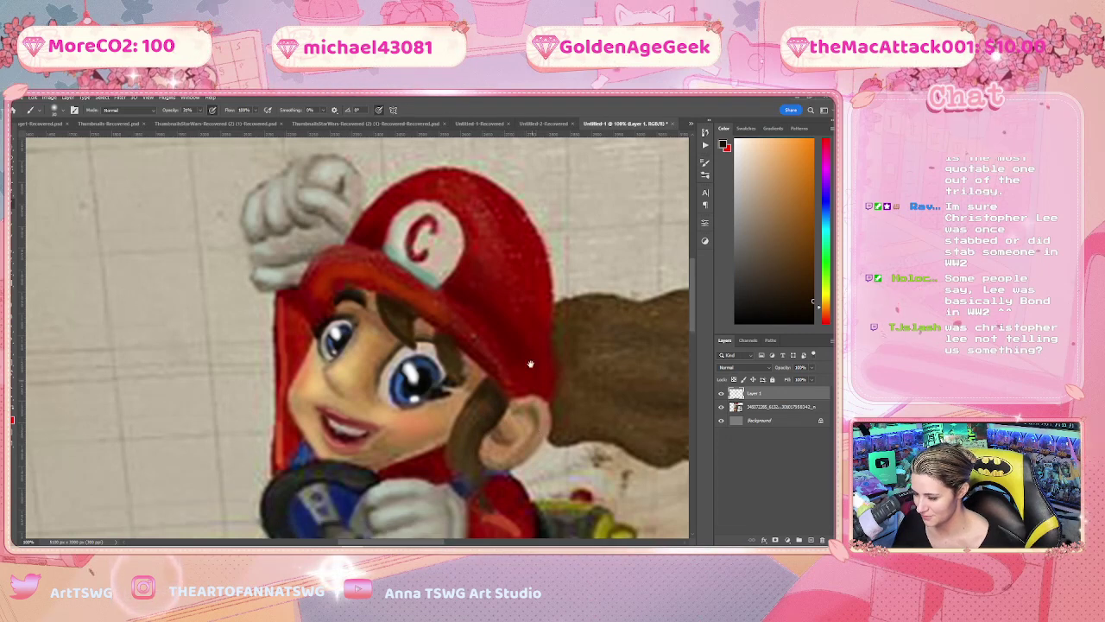
Add warm orange-brown highlights to the side lock and fringe with a reduced brush, and soften them with the Blur tool
scroll(518, 356, "down", 2)
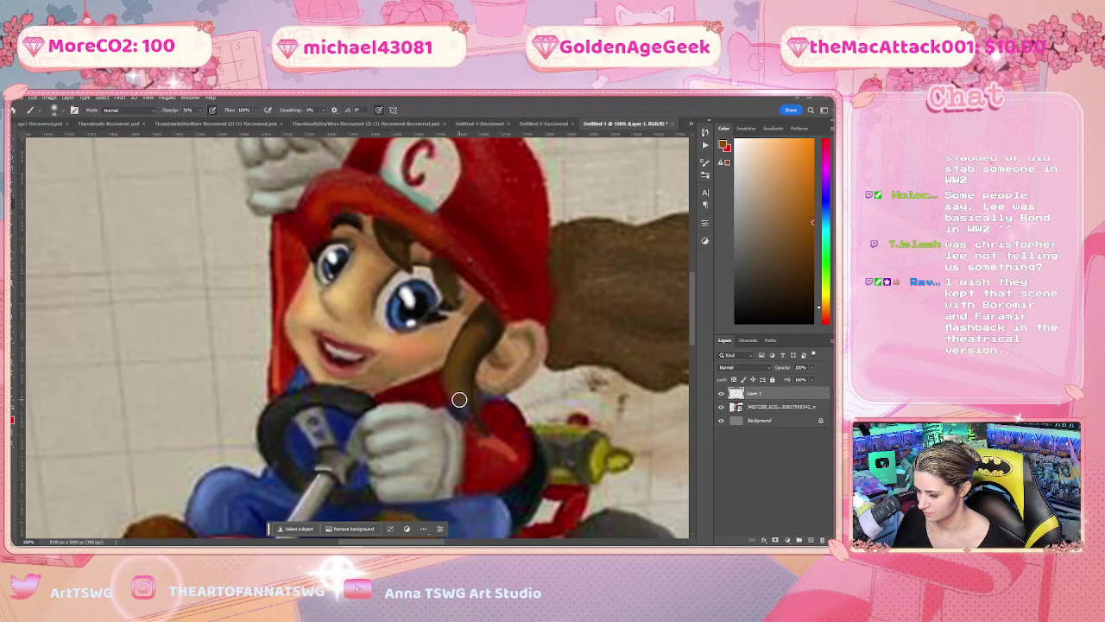
left_click(13, 293)
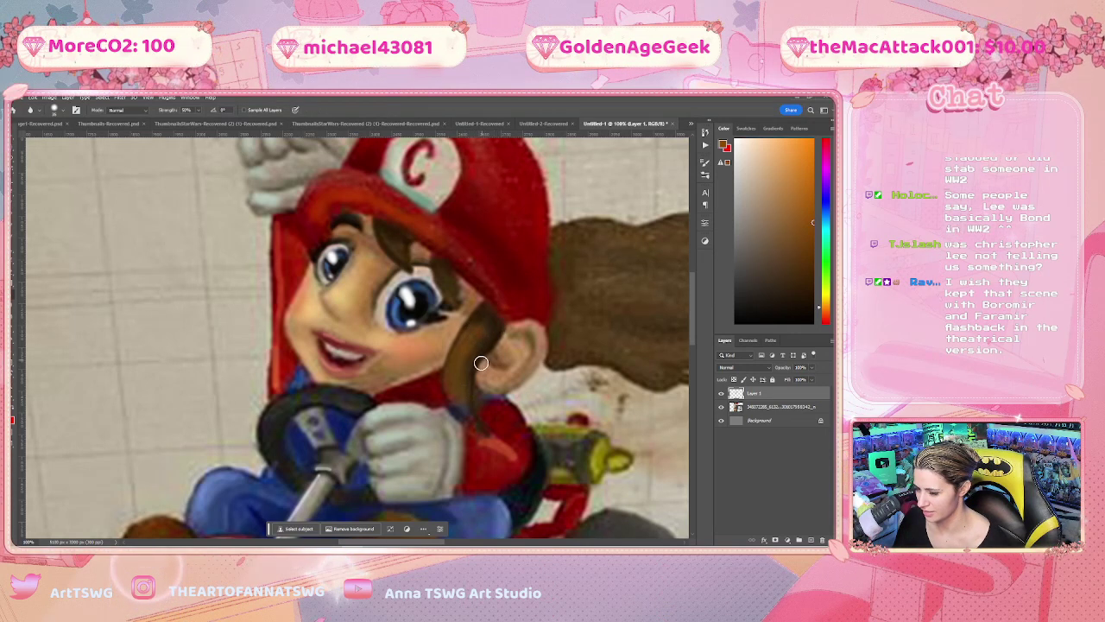
key("b")
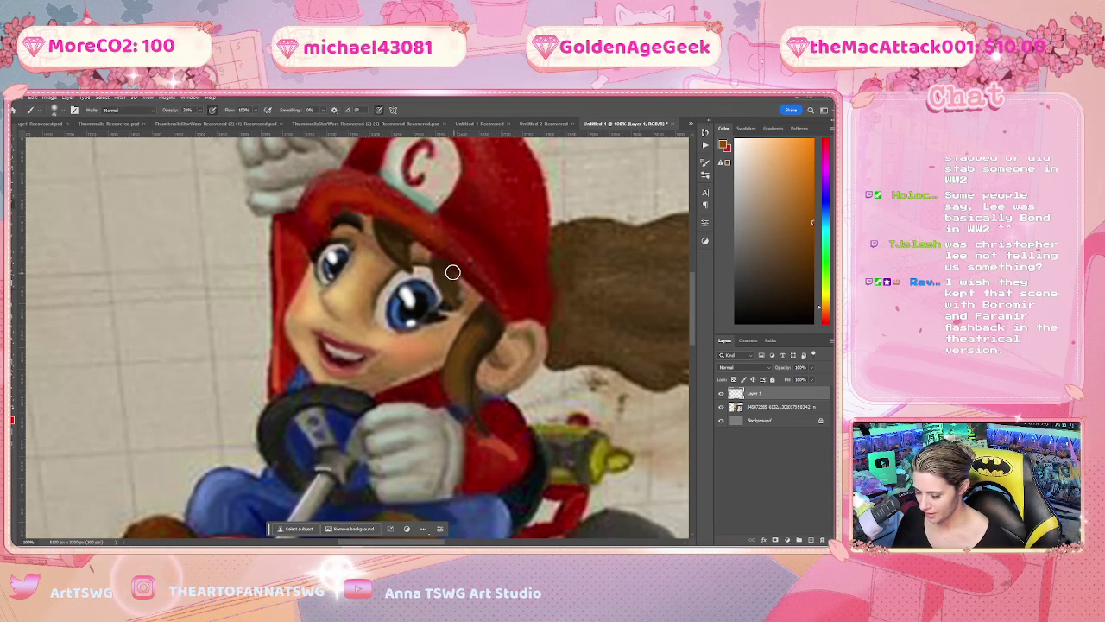
key("bracketleft")
key("bracketleft")
key("bracketleft")
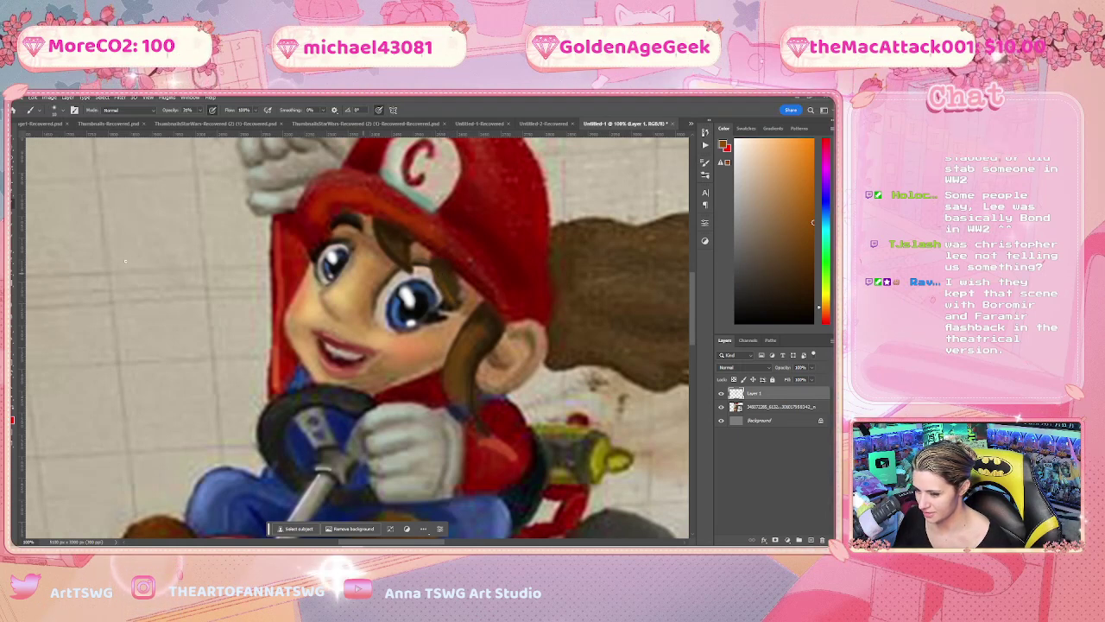
key("r")
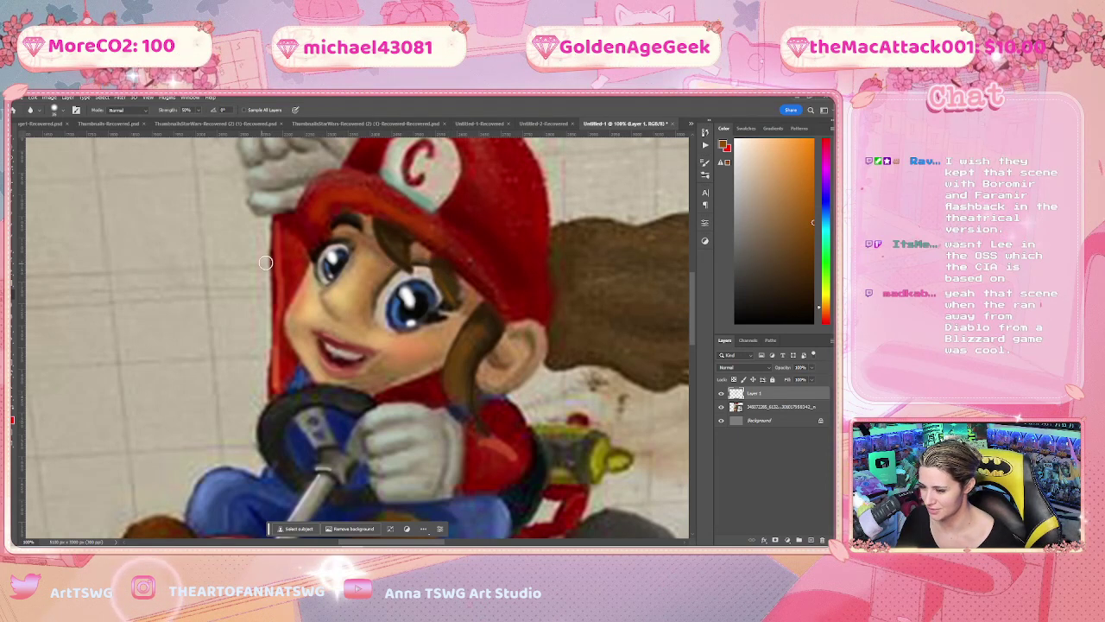
Refine the fringe strands above the eyes with warm and darker brown strokes, and blend them with the Blur tool
key("b")
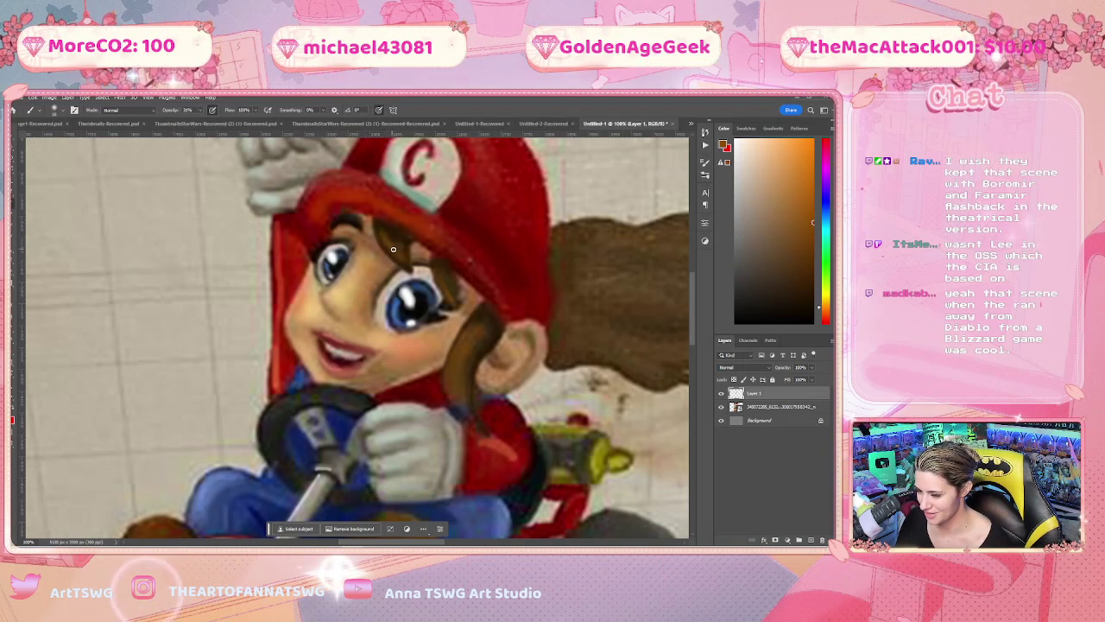
key("r")
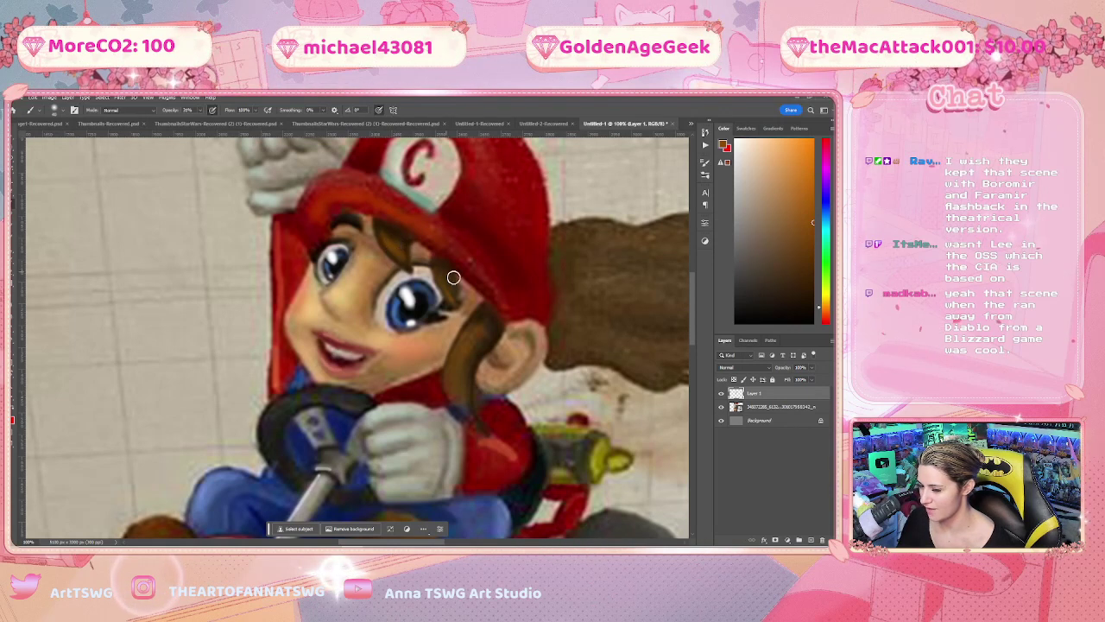
left_click_drag(388, 256, 444, 276)
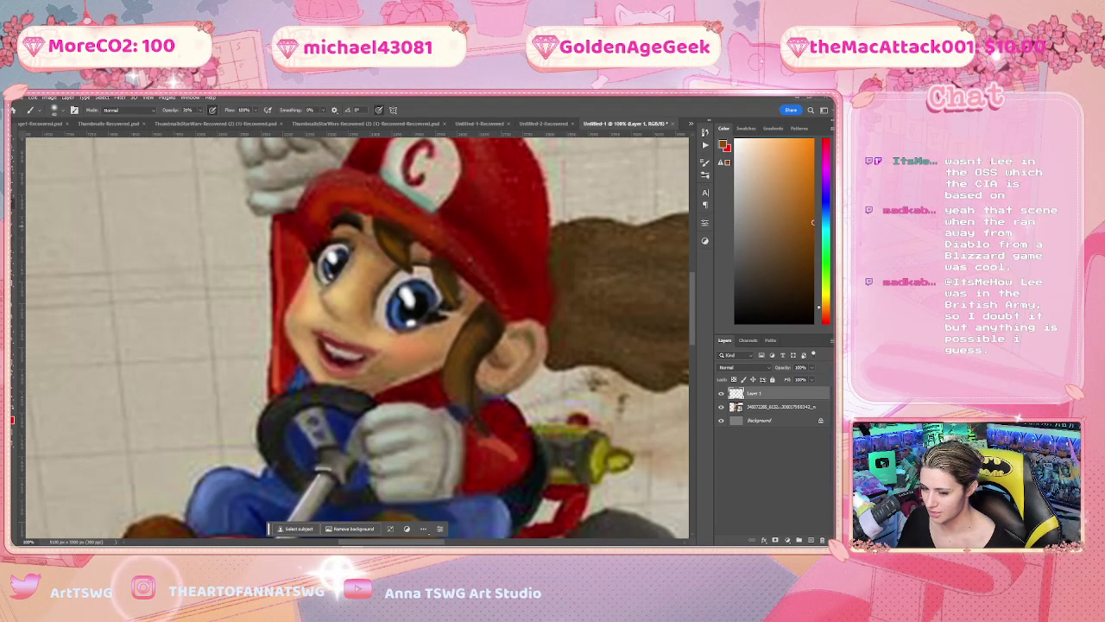
key("r")
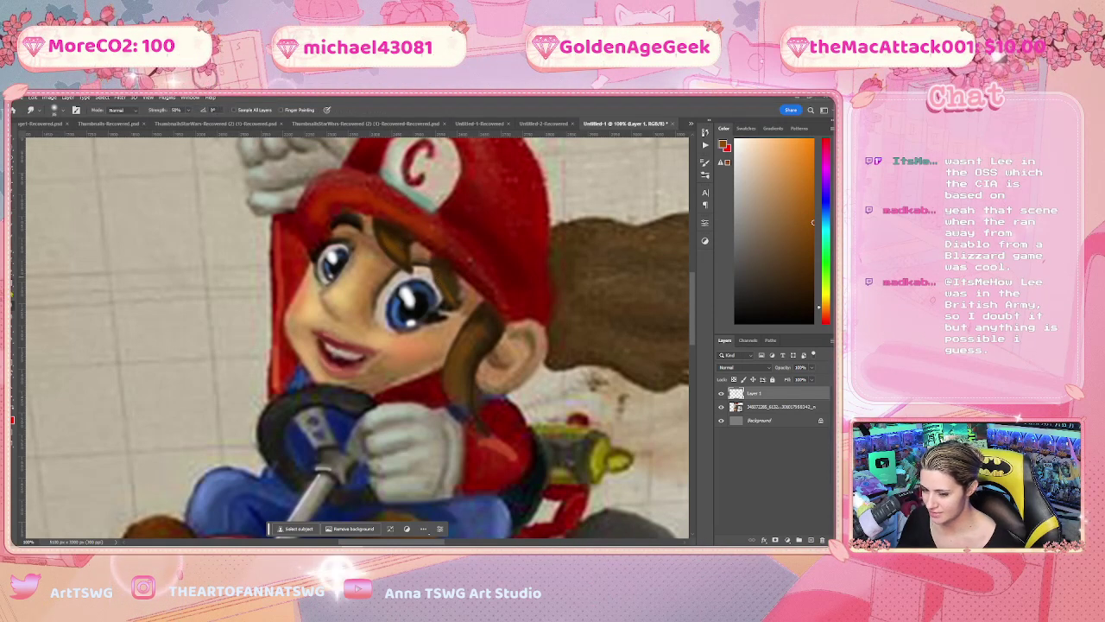
key("shift+r")
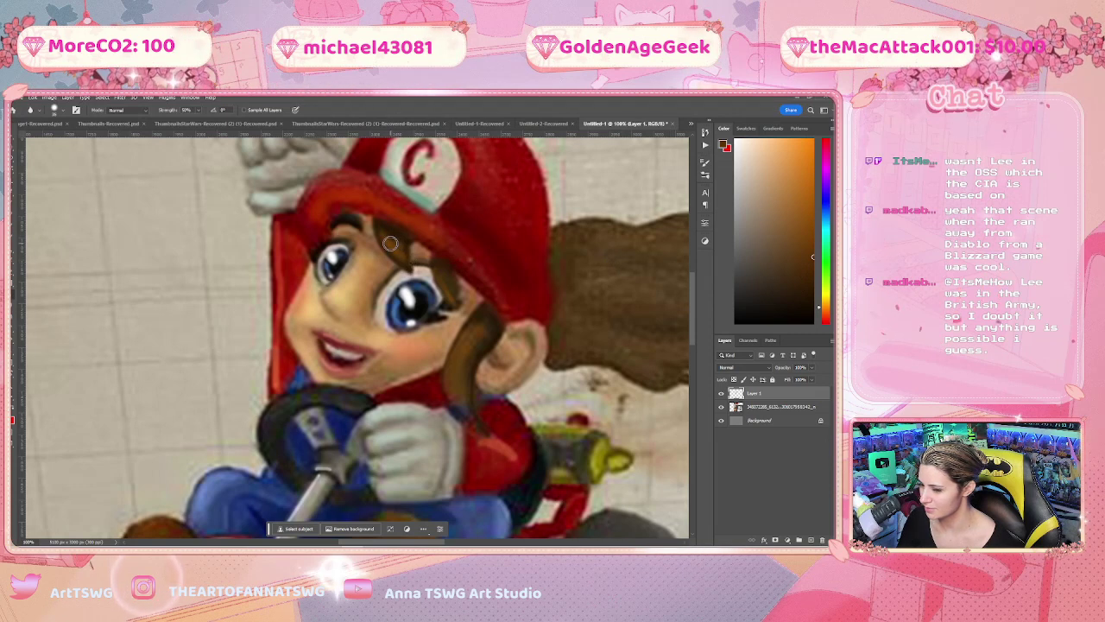
key("b")
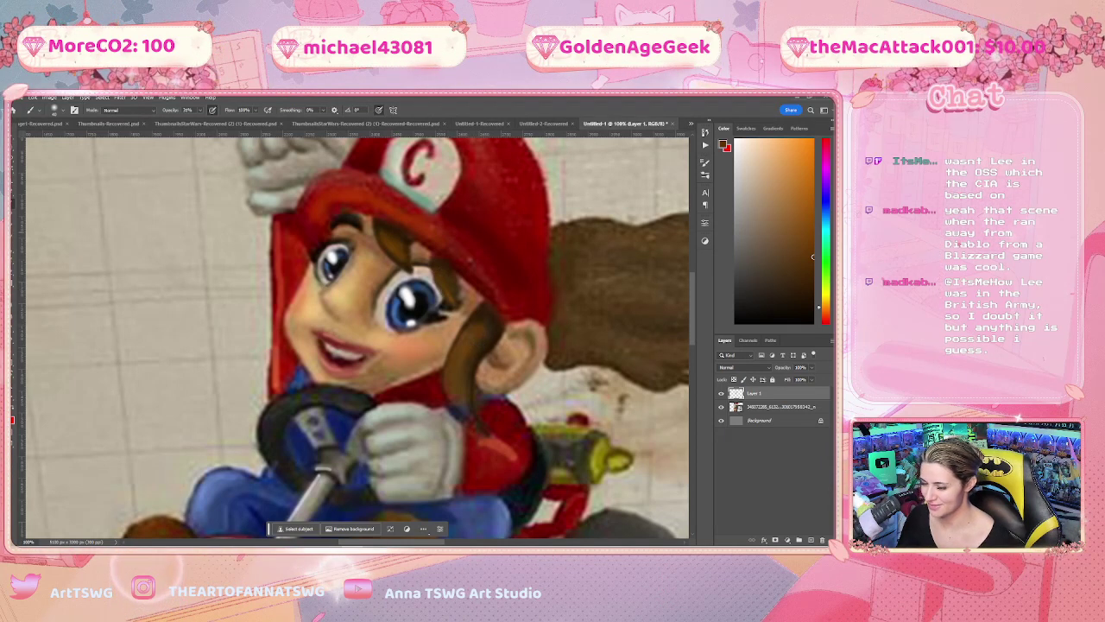
key("r")
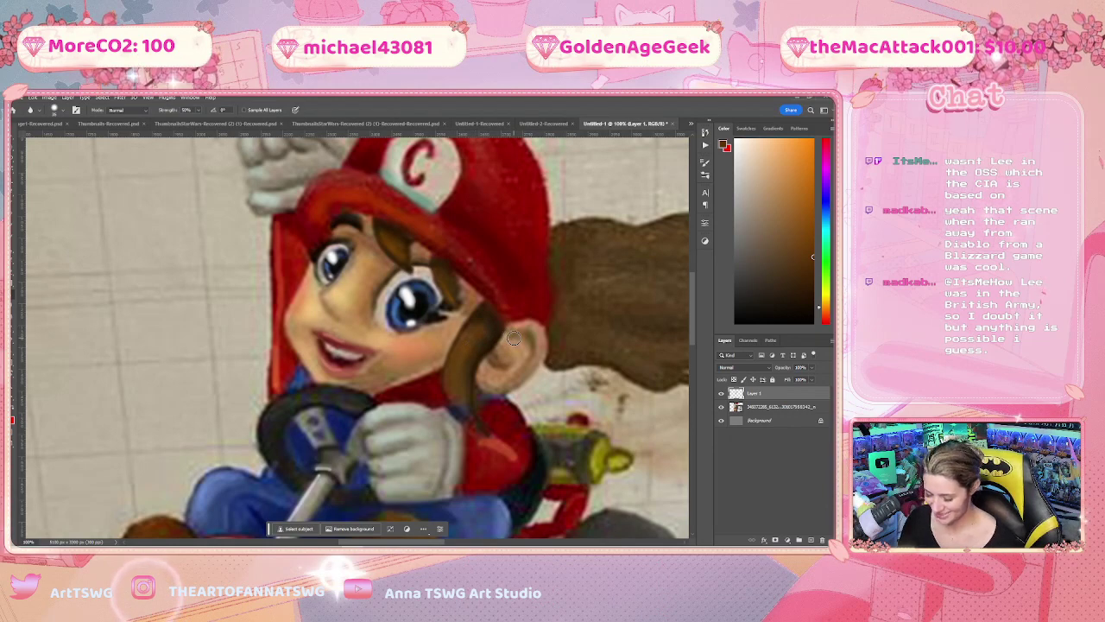
Review the whole kart driver painting and pick a lighter tan brown as the painting color
key("ctrl+minus")
key("ctrl+minus")
key("ctrl+minus")
key("ctrl+minus")
key("ctrl+minus")
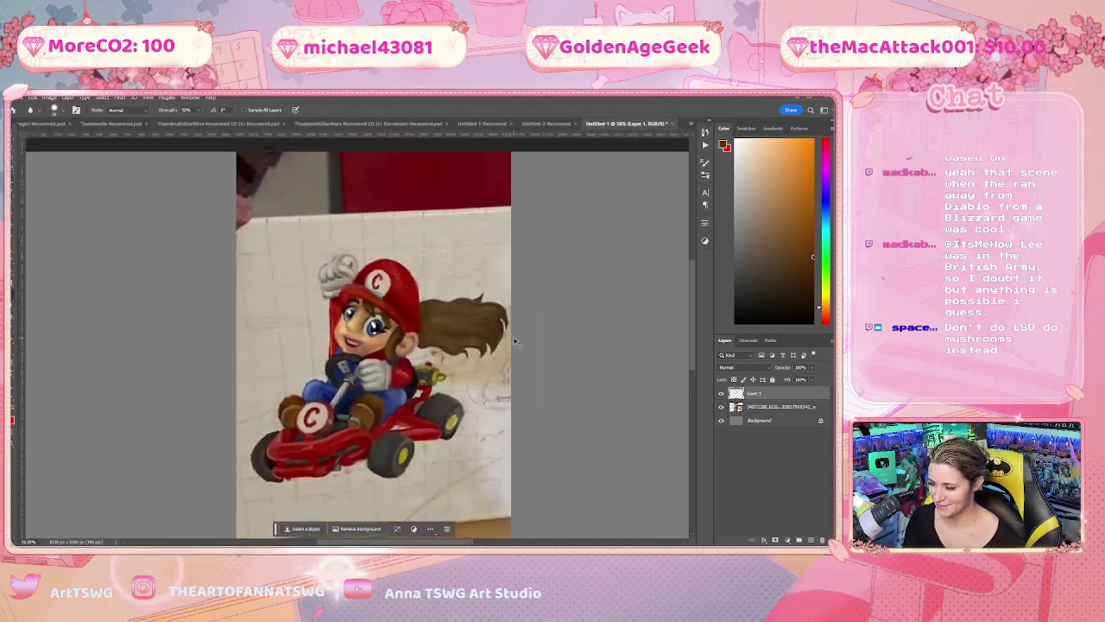
key("ctrl+plus")
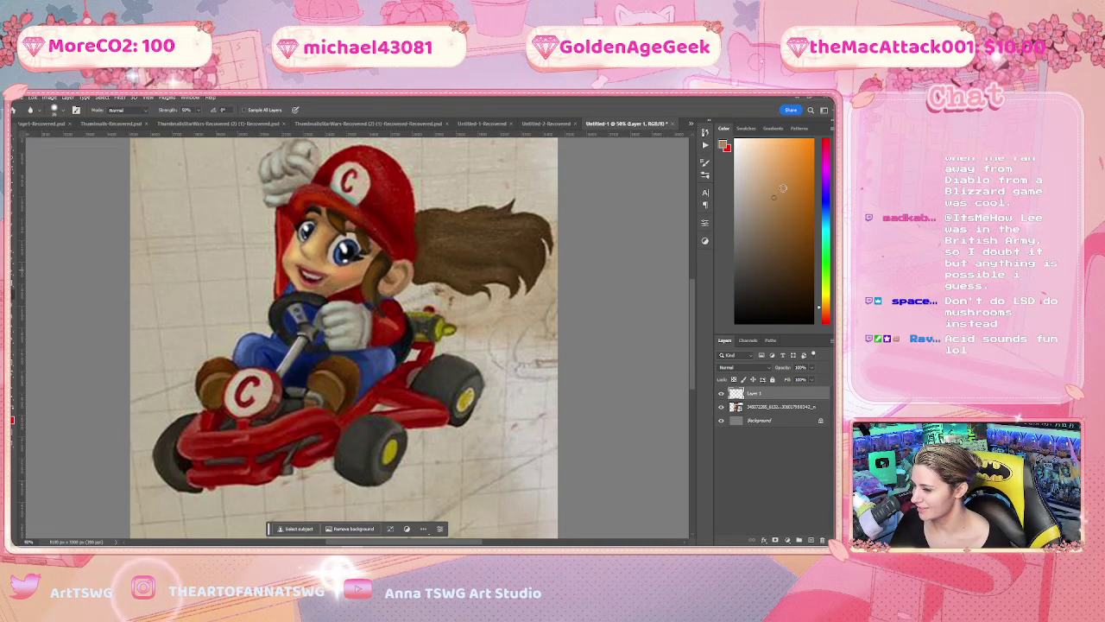
key("ctrl+equal")
key("ctrl+equal")
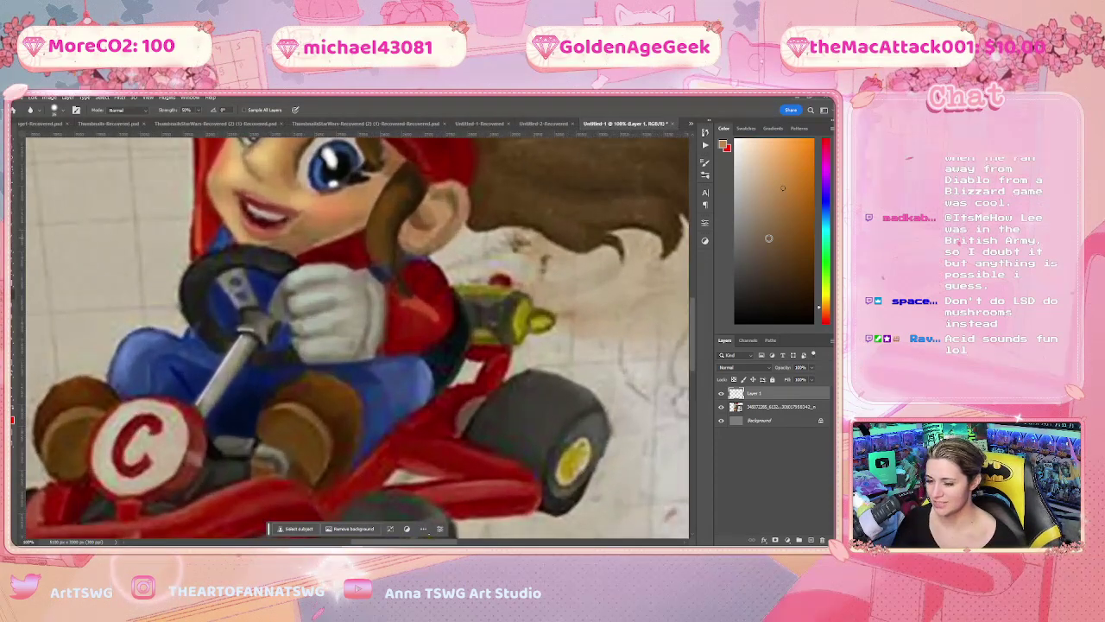
scroll(527, 231, "up", 3)
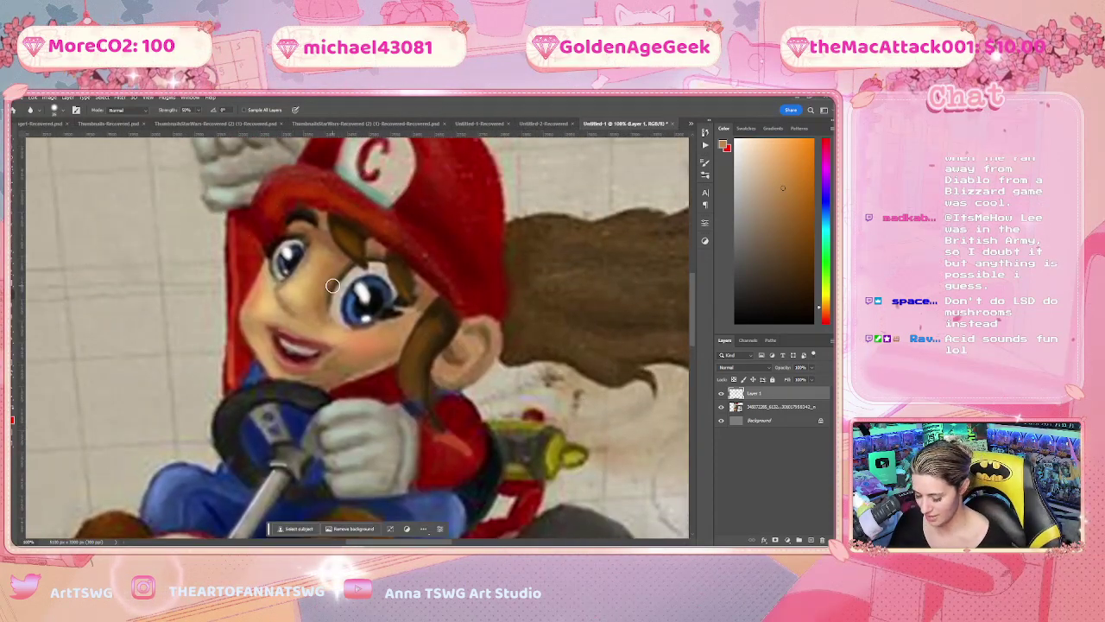
Look through the brush preset folders, including the canvas and special effects sets, for a textured multi-strand brush
left_click(704, 177)
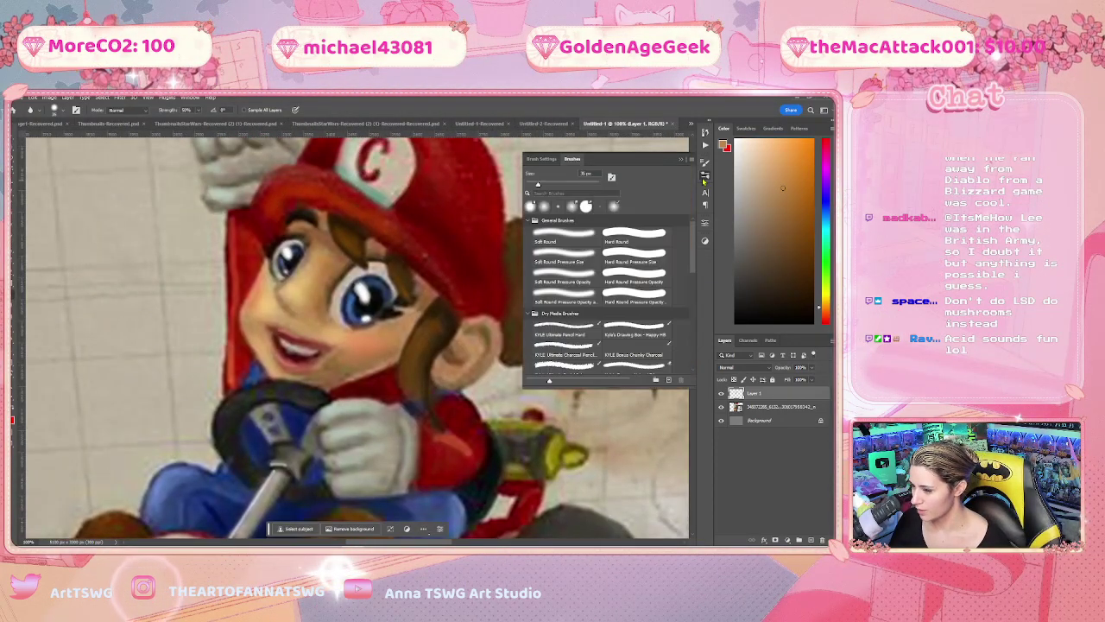
left_click_drag(689, 257, 697, 318)
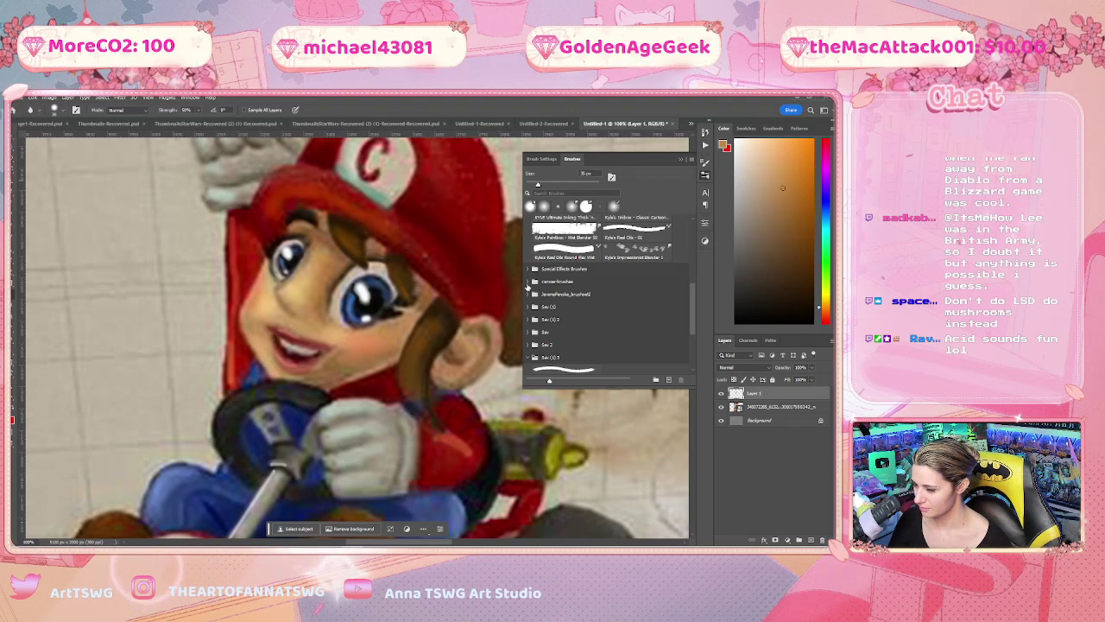
left_click(528, 282)
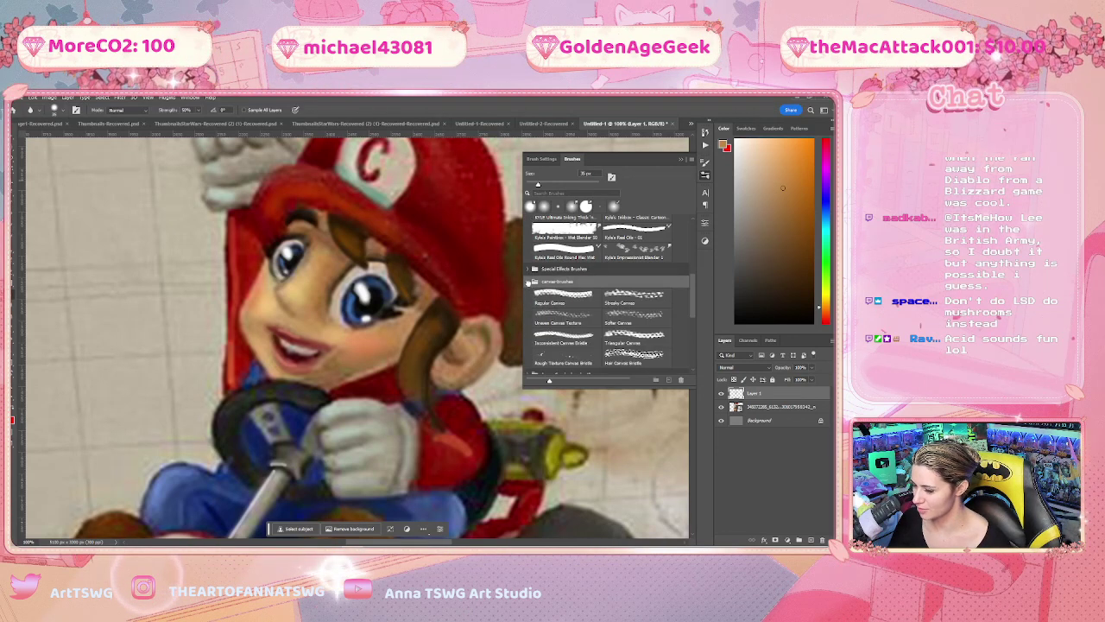
left_click(528, 282)
left_click(526, 270)
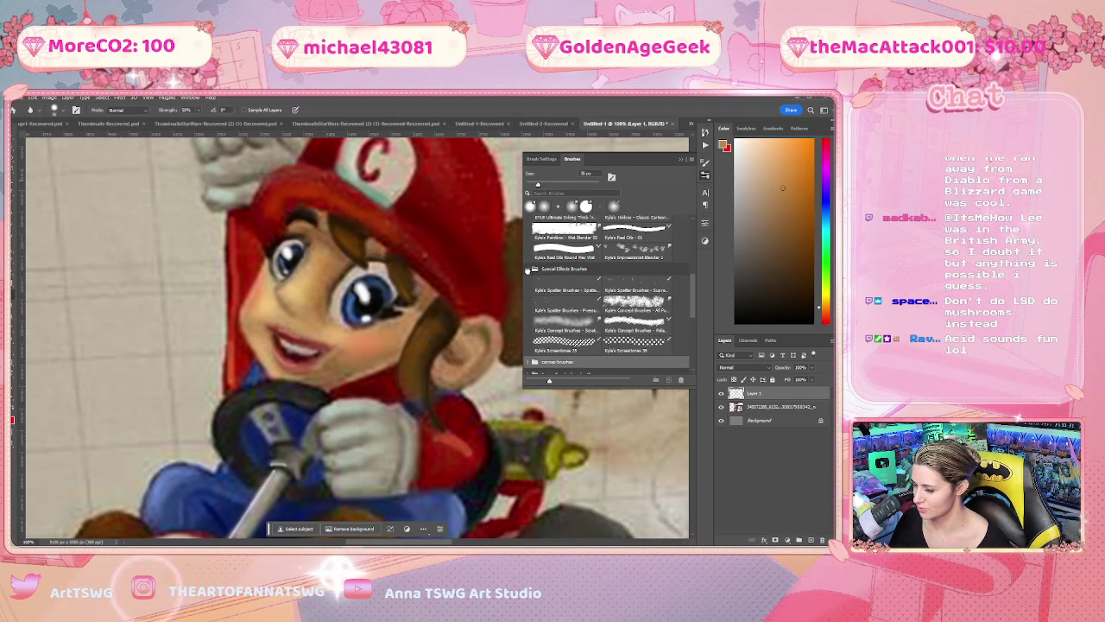
left_click(527, 270)
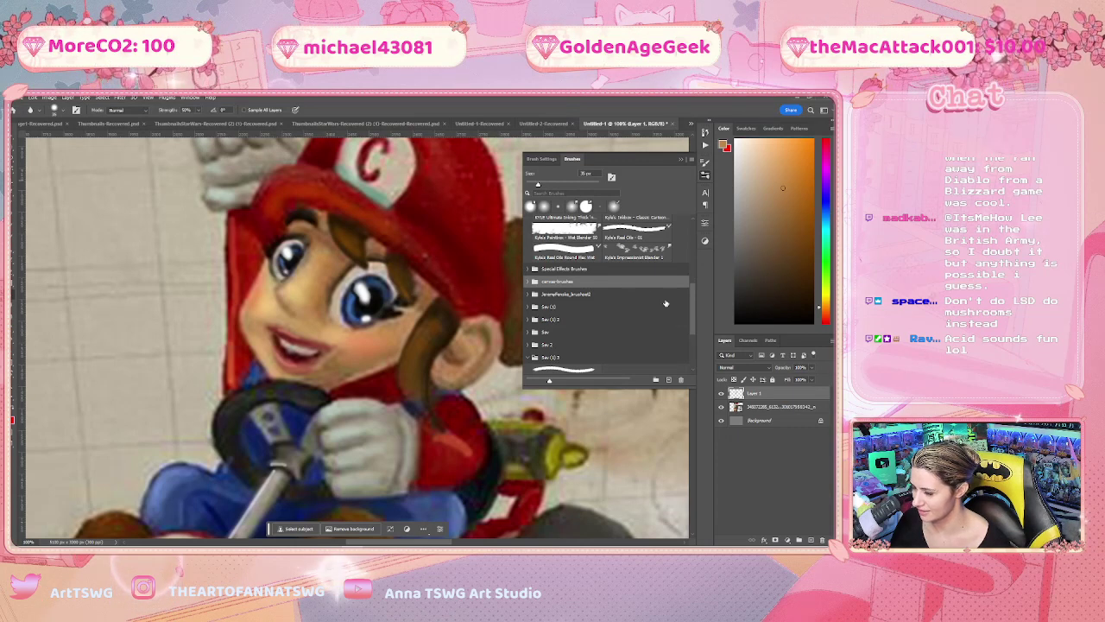
scroll(694, 303, "up", 10)
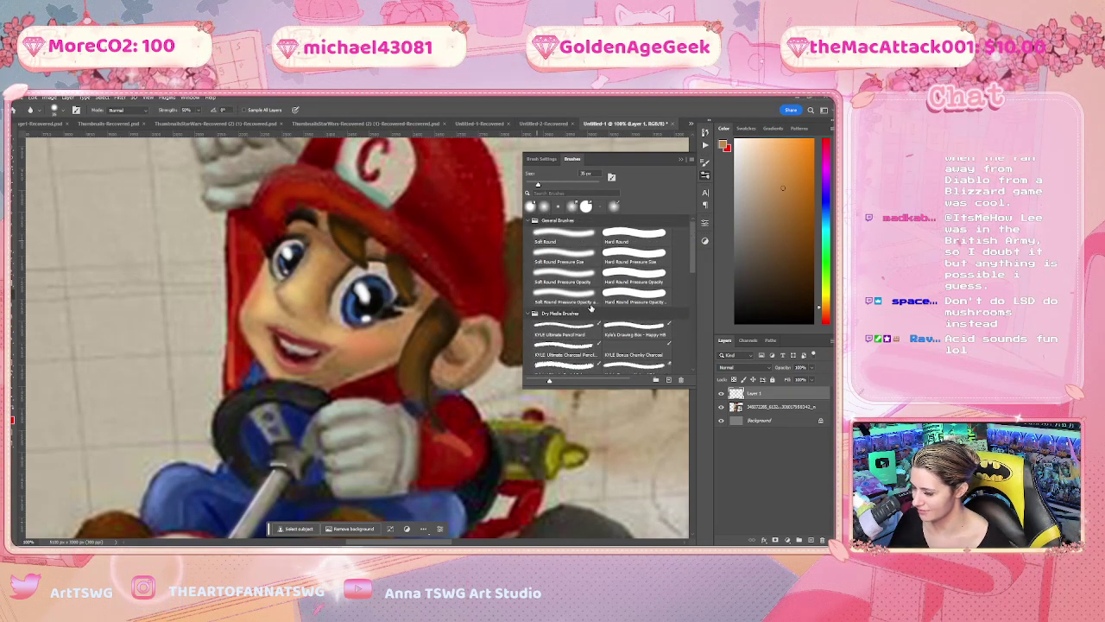
scroll(695, 284, "down", 3)
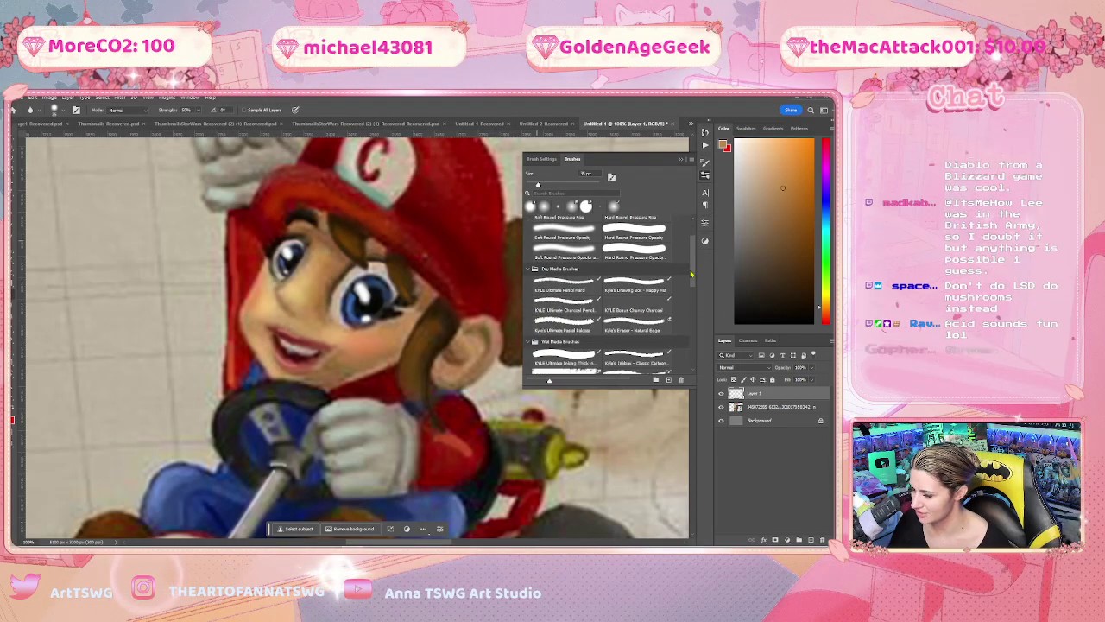
scroll(695, 283, "down", 10)
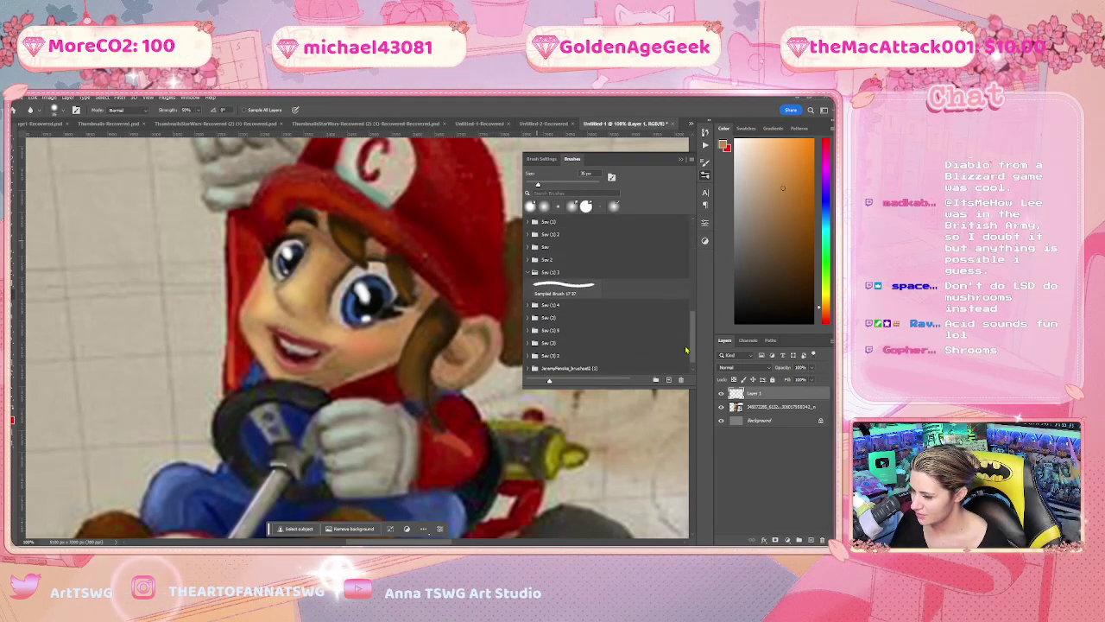
left_click(527, 355)
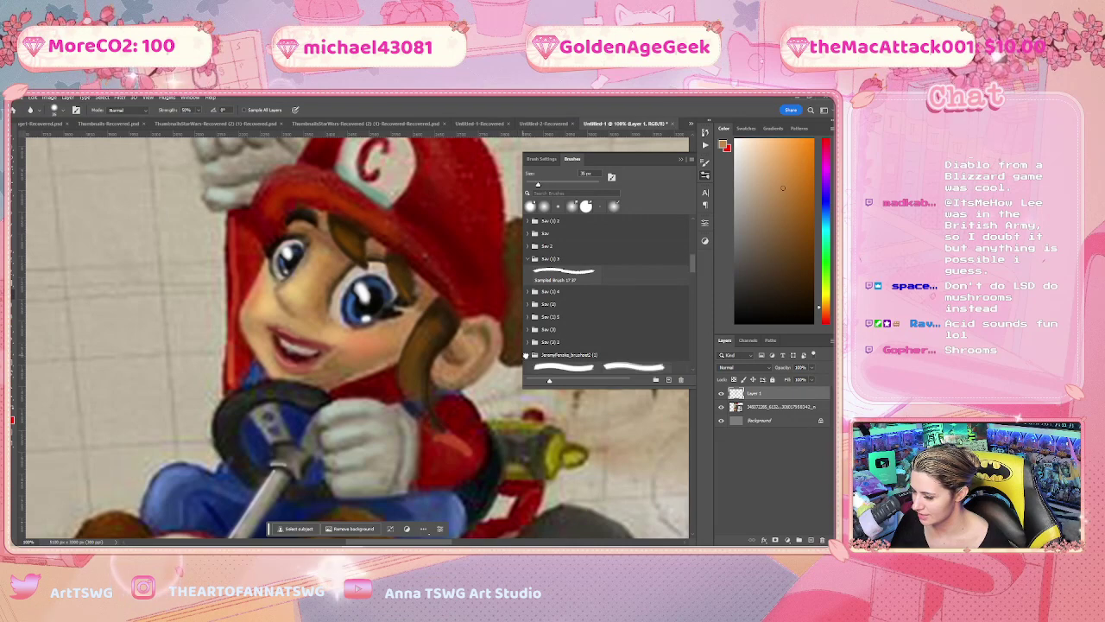
scroll(682, 293, "down", 5)
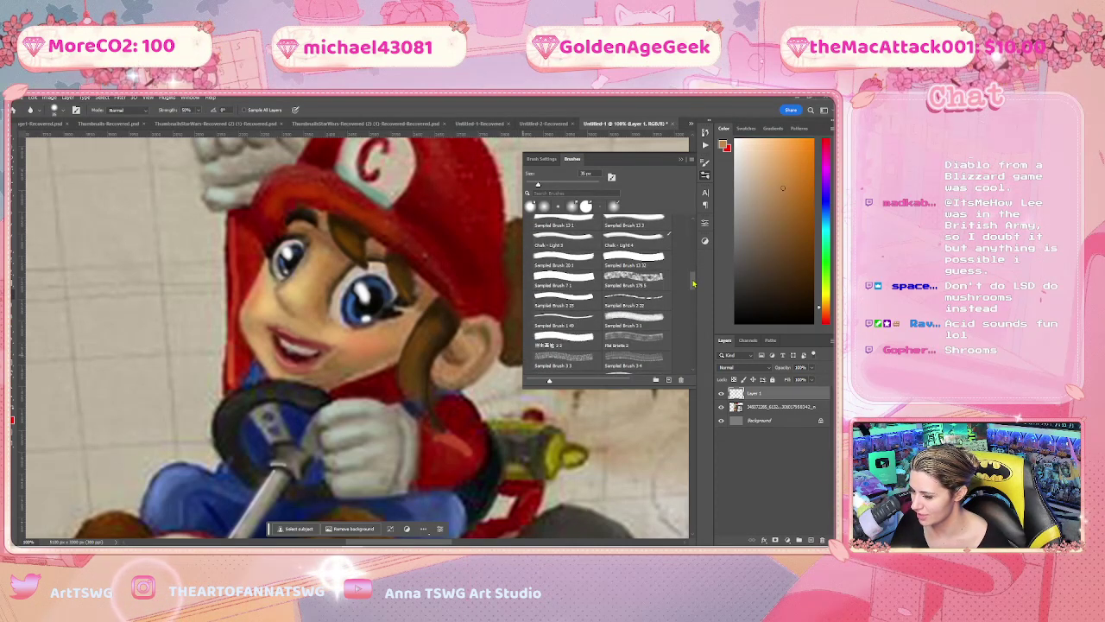
left_click_drag(696, 289, 699, 326)
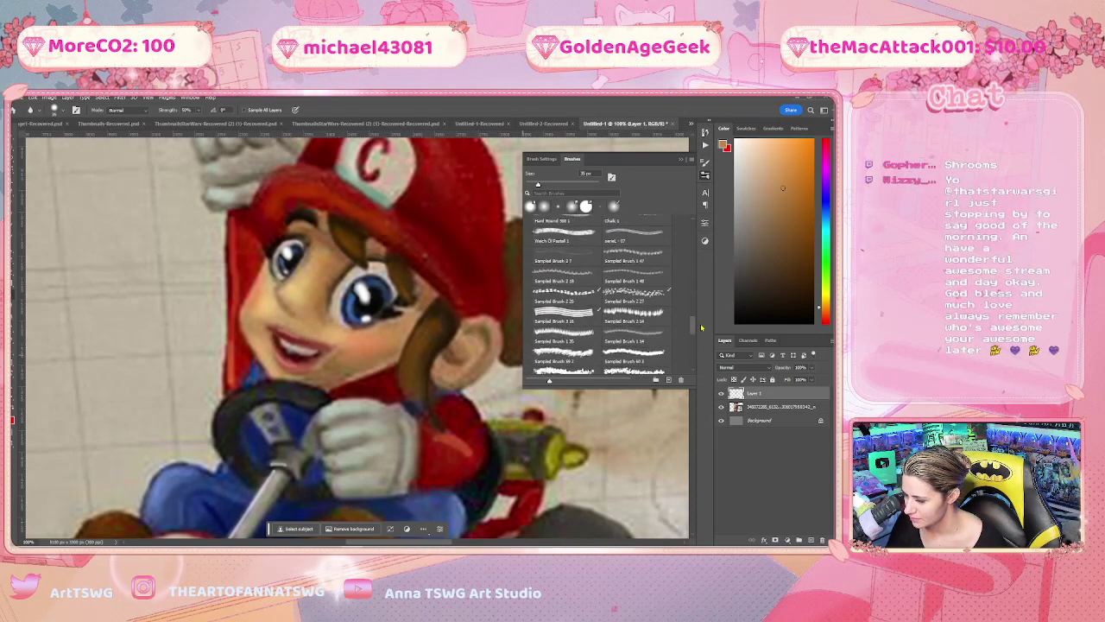
Try out several sampled multi-strand brush presets, including a test stroke across the face
left_click(566, 312)
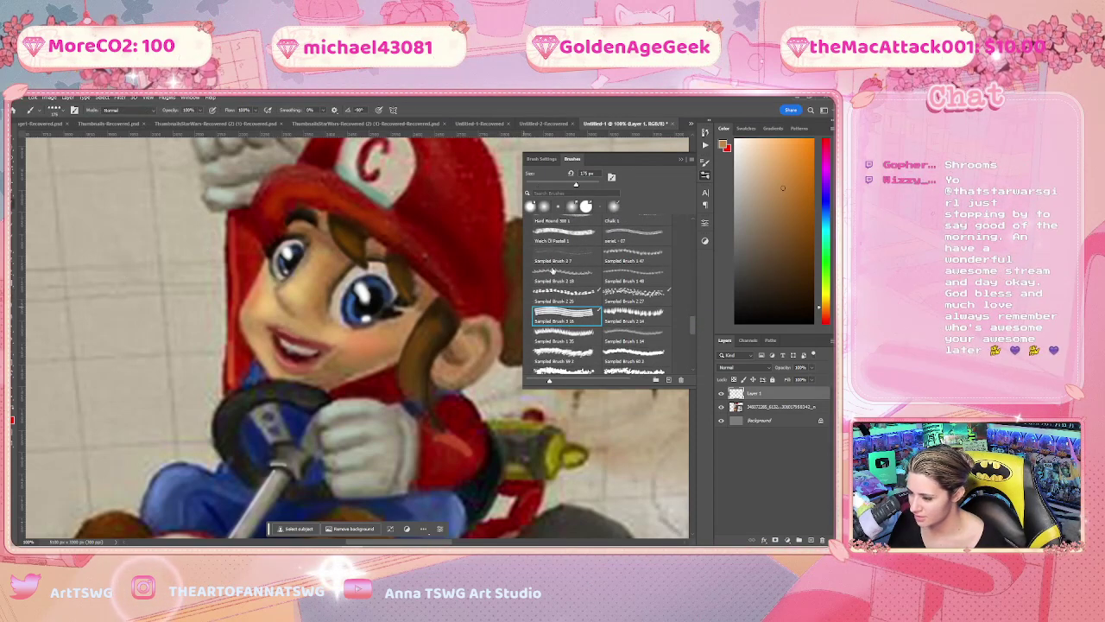
left_click(563, 259)
key("comma")
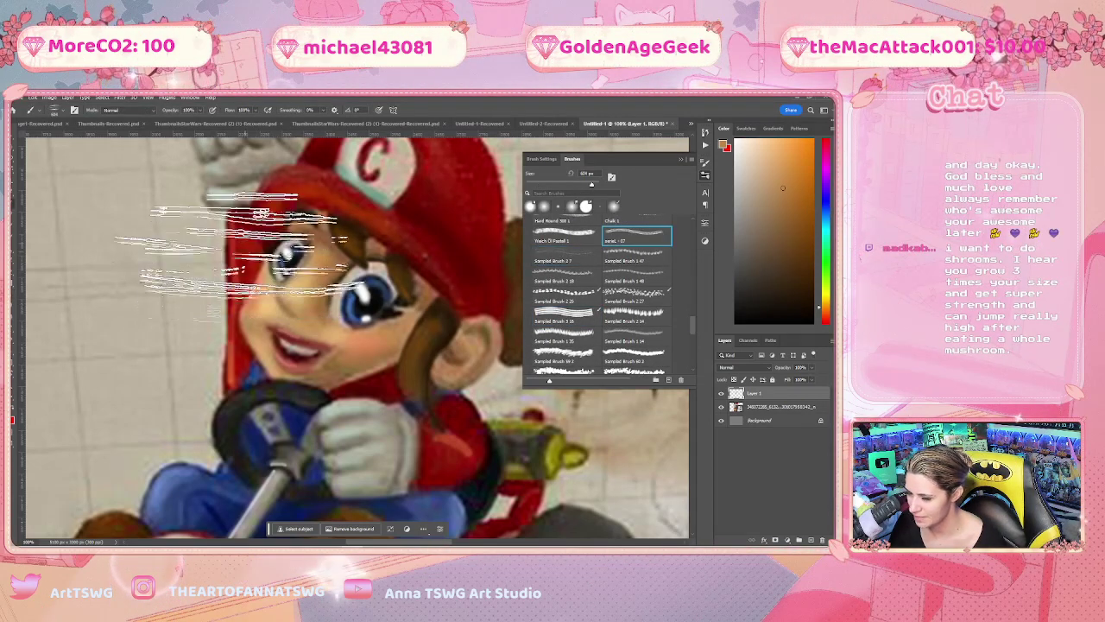
scroll(689, 324, "down", 3)
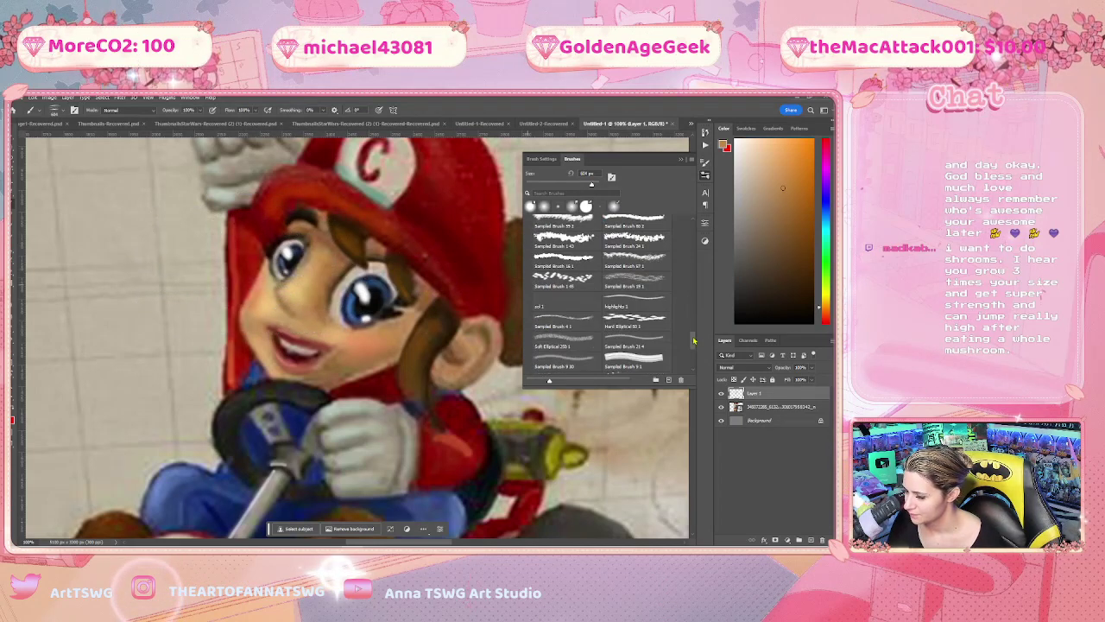
left_click(637, 314)
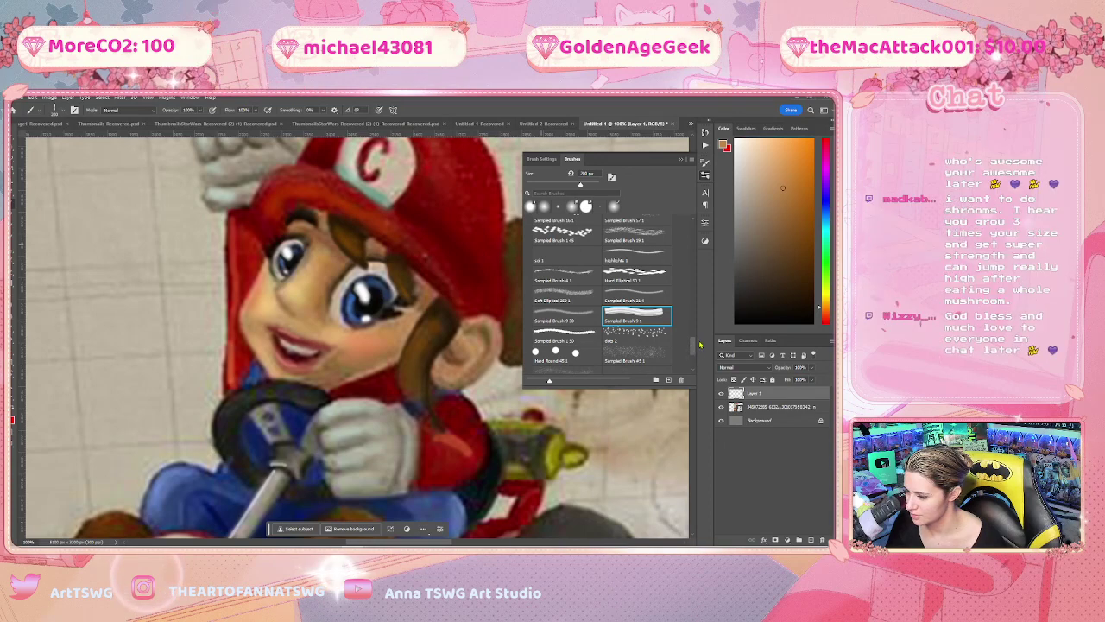
scroll(695, 363, "down", 3)
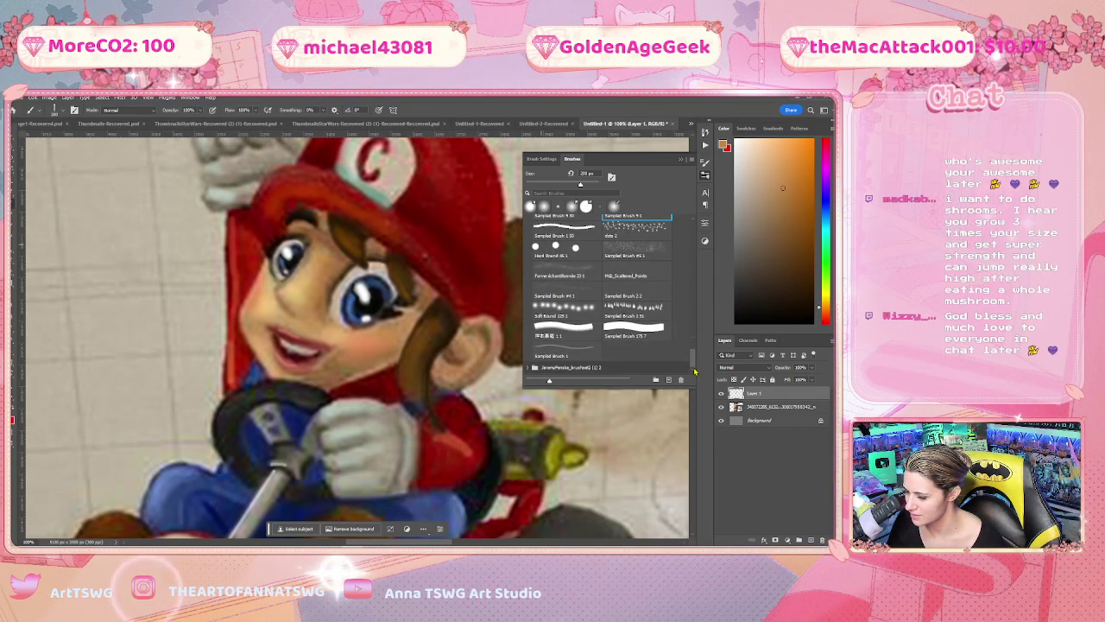
left_click(591, 359)
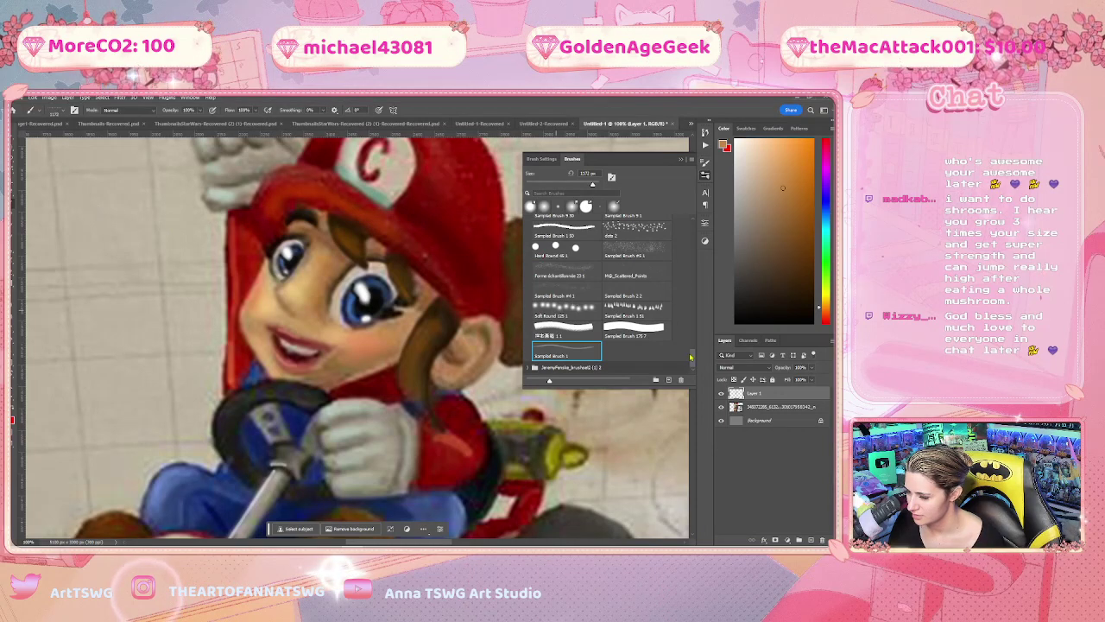
Return to the start of the brush preset list and collapse the expanded General, Dry Media, Wet Media and custom brush folders
scroll(690, 362, "up", 8)
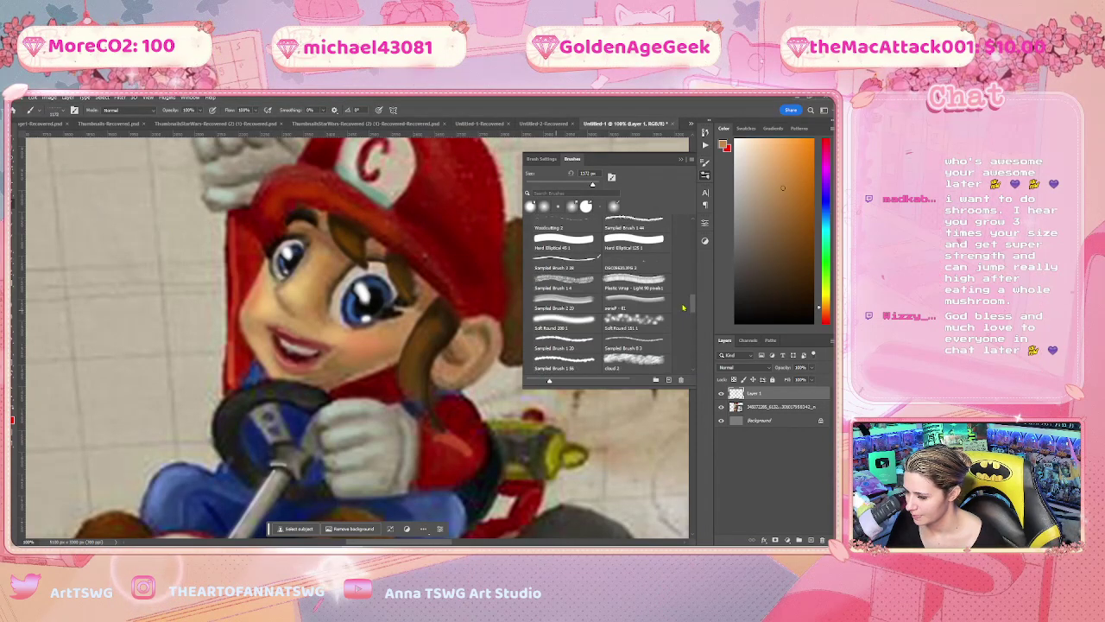
scroll(679, 275, "up", 6)
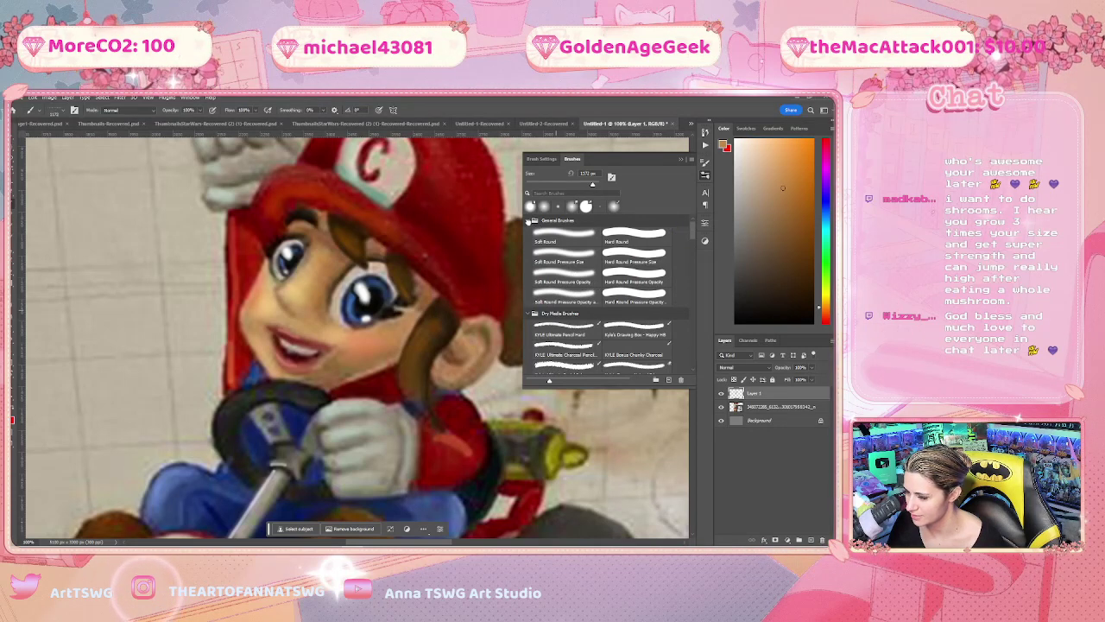
left_click(530, 220)
left_click(531, 232)
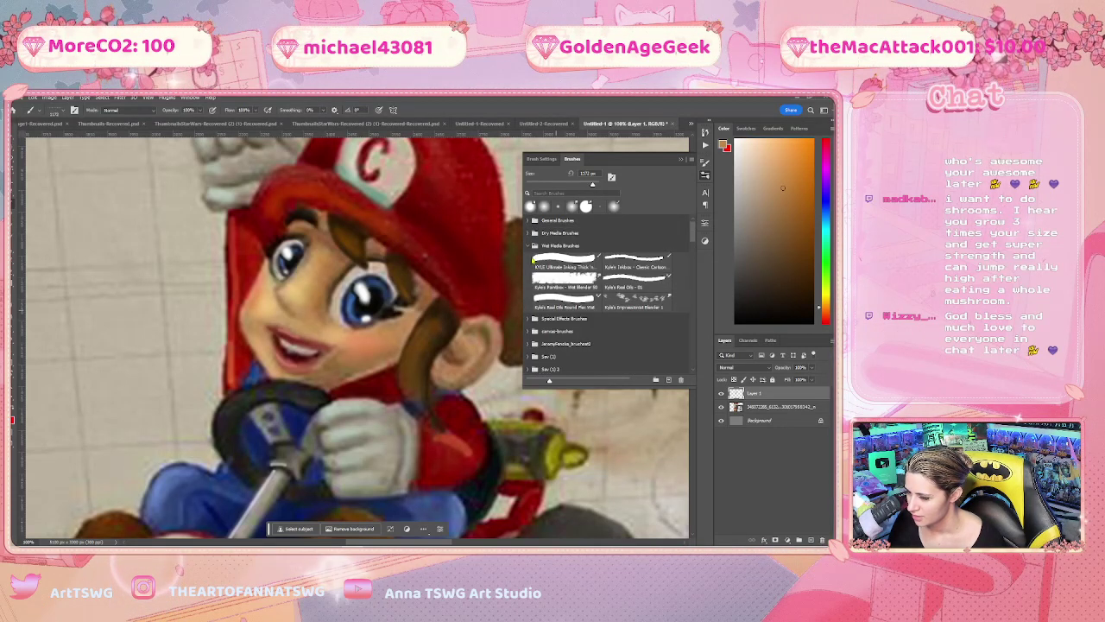
left_click(529, 245)
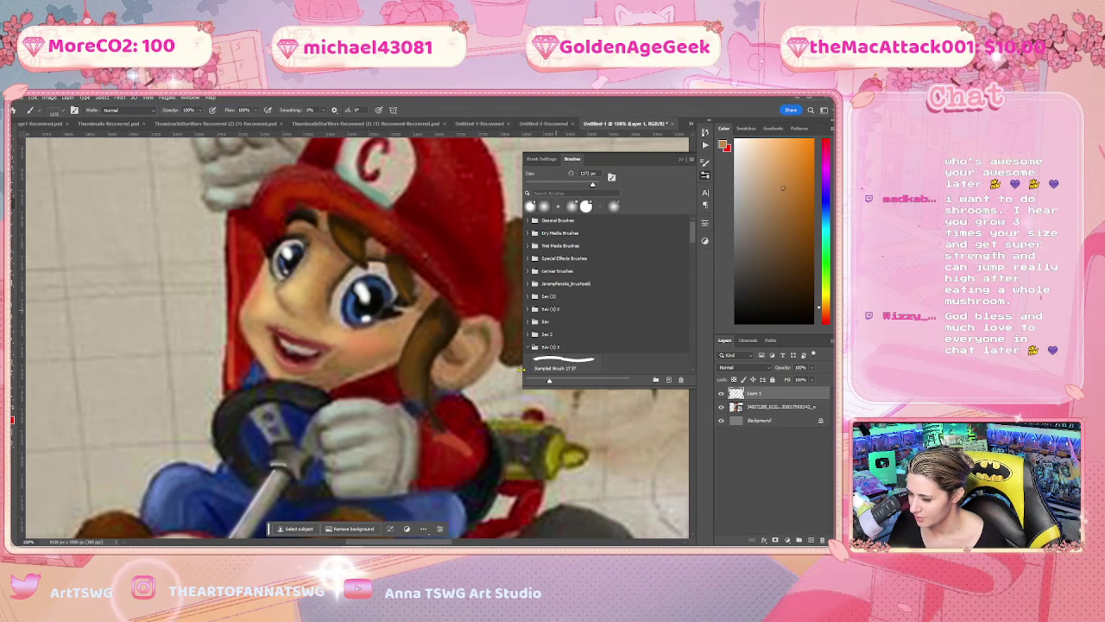
left_click(530, 347)
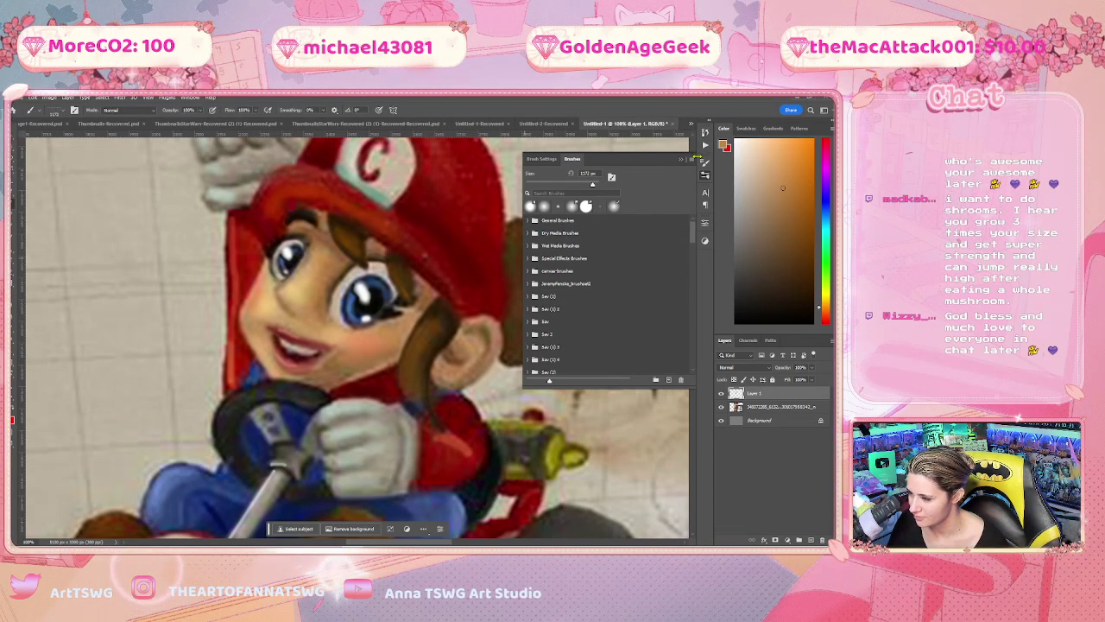
key("r")
left_click(529, 206)
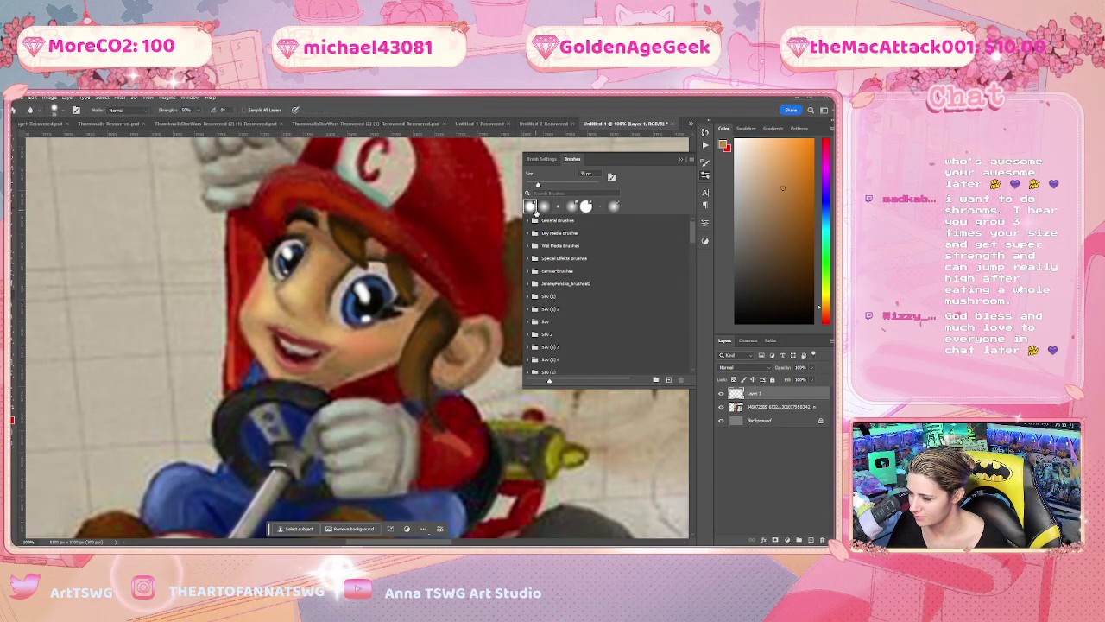
left_click(483, 208)
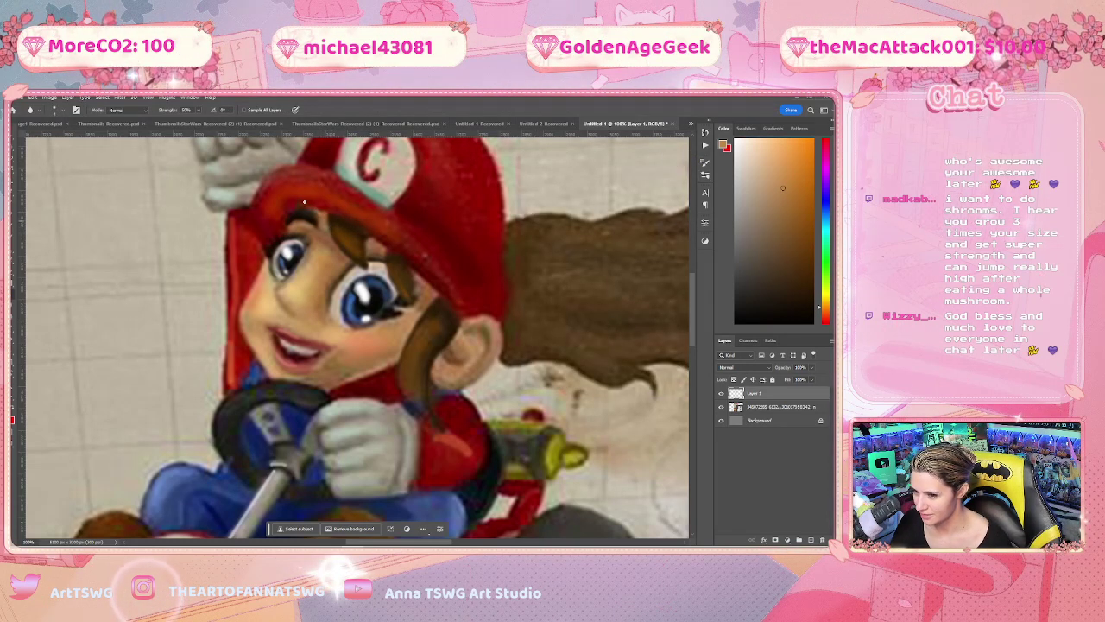
key("b")
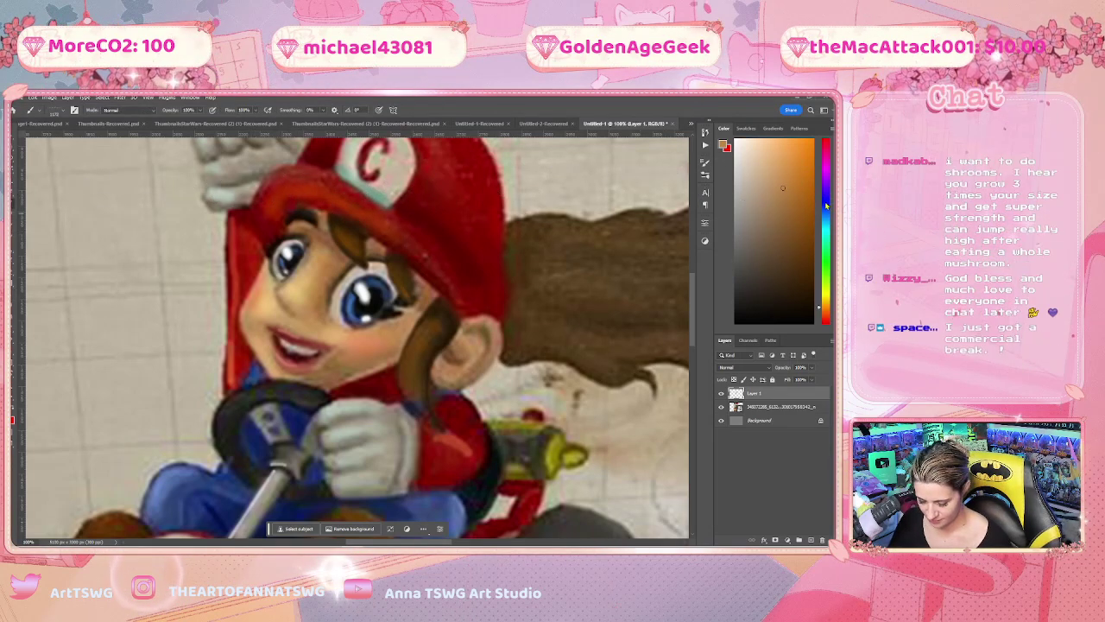
left_click(704, 175)
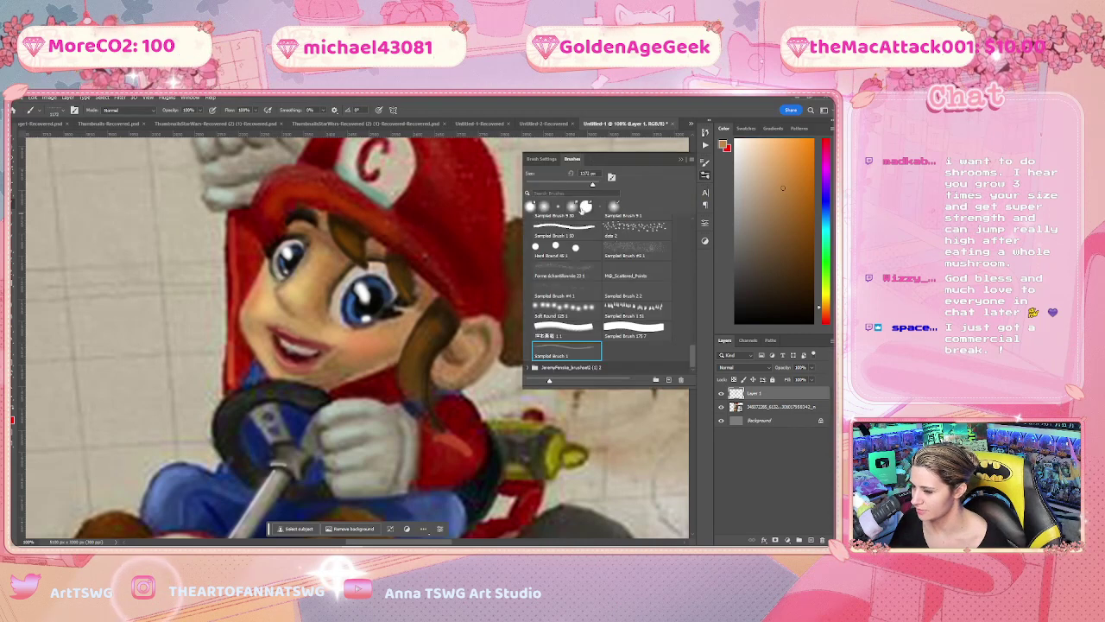
key("r")
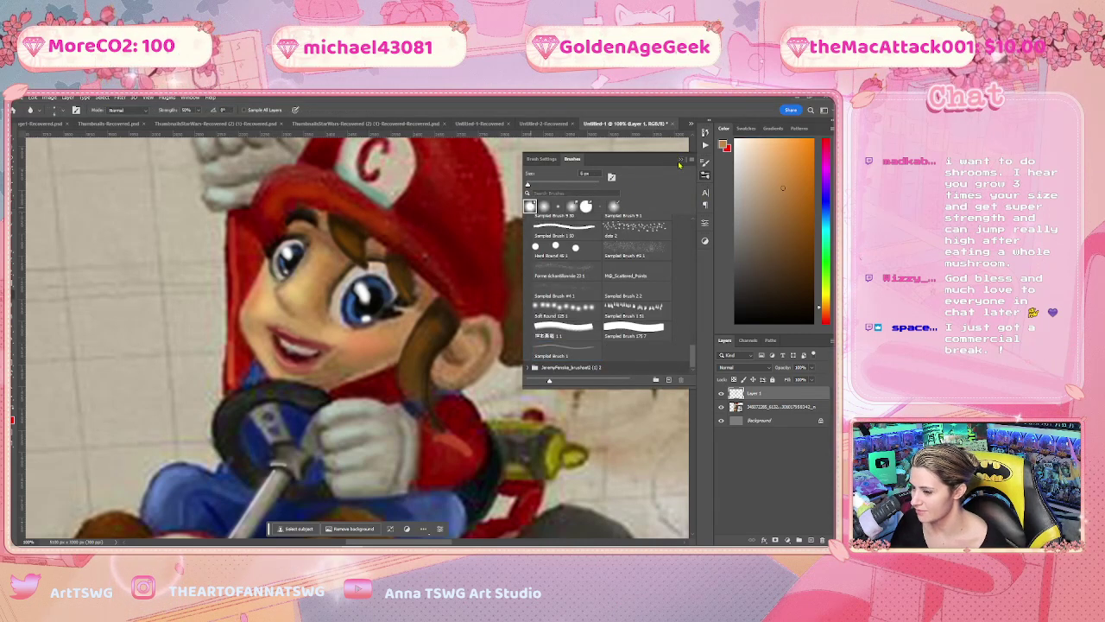
left_click(680, 162)
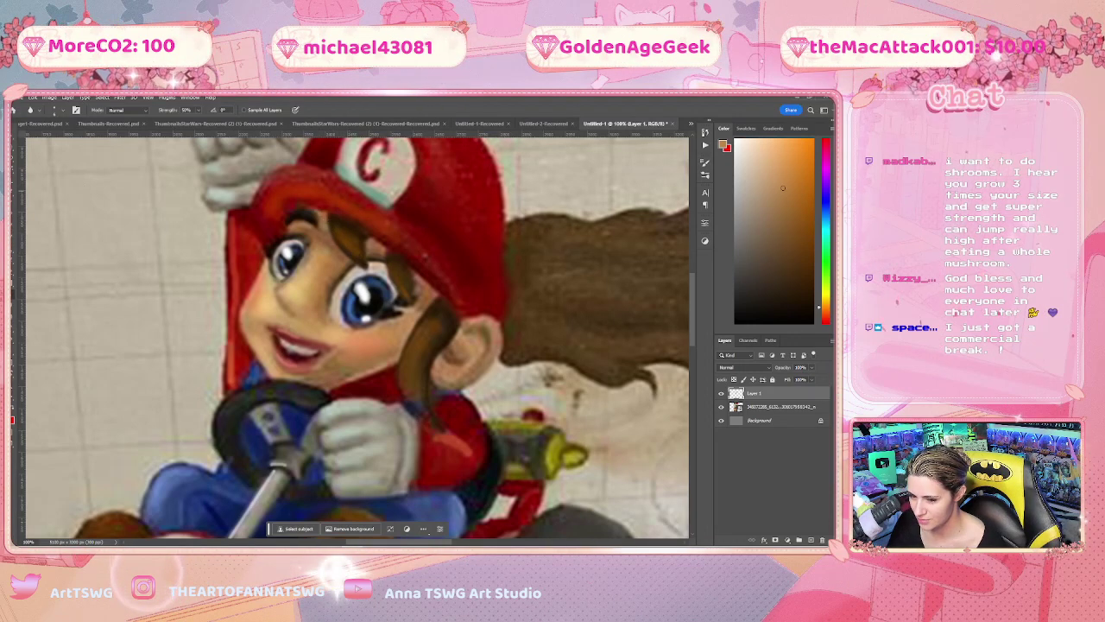
key("b")
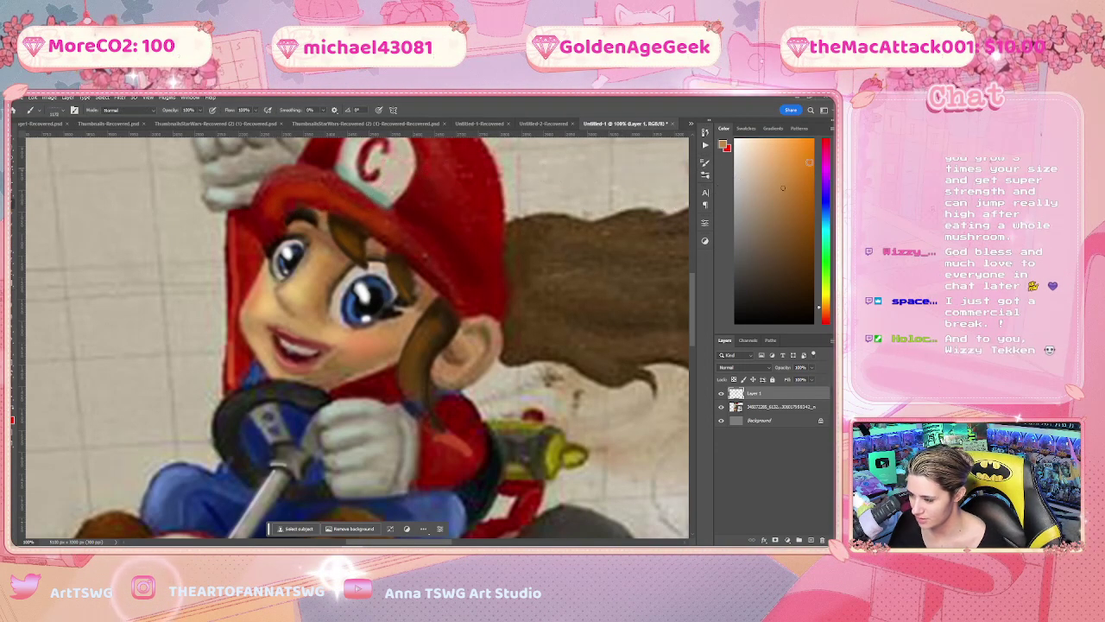
left_click(704, 173)
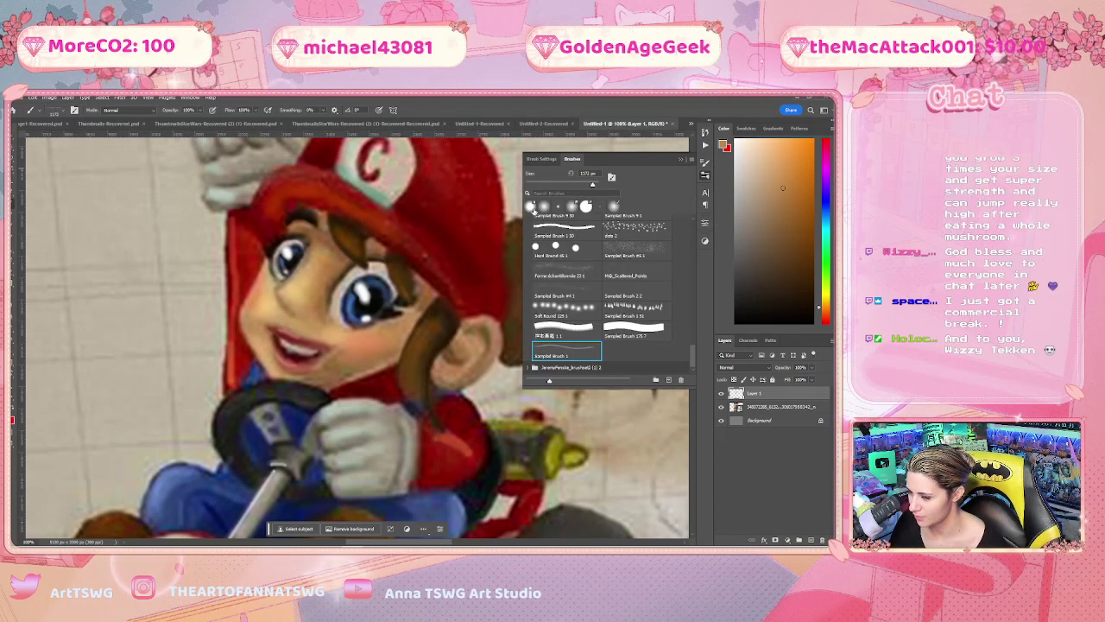
key("r")
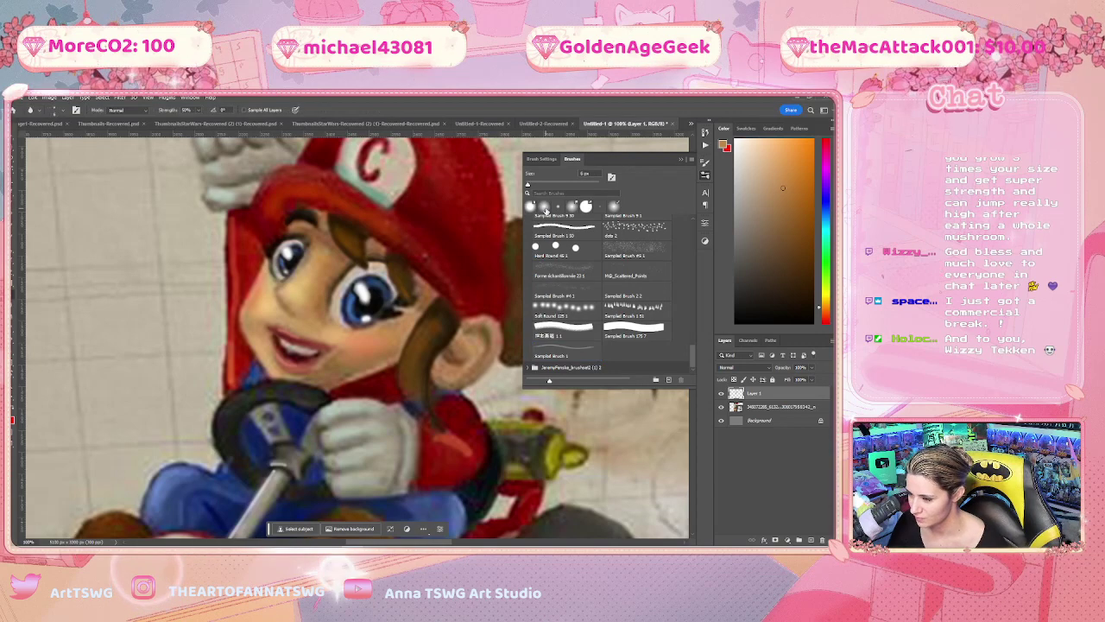
key("b")
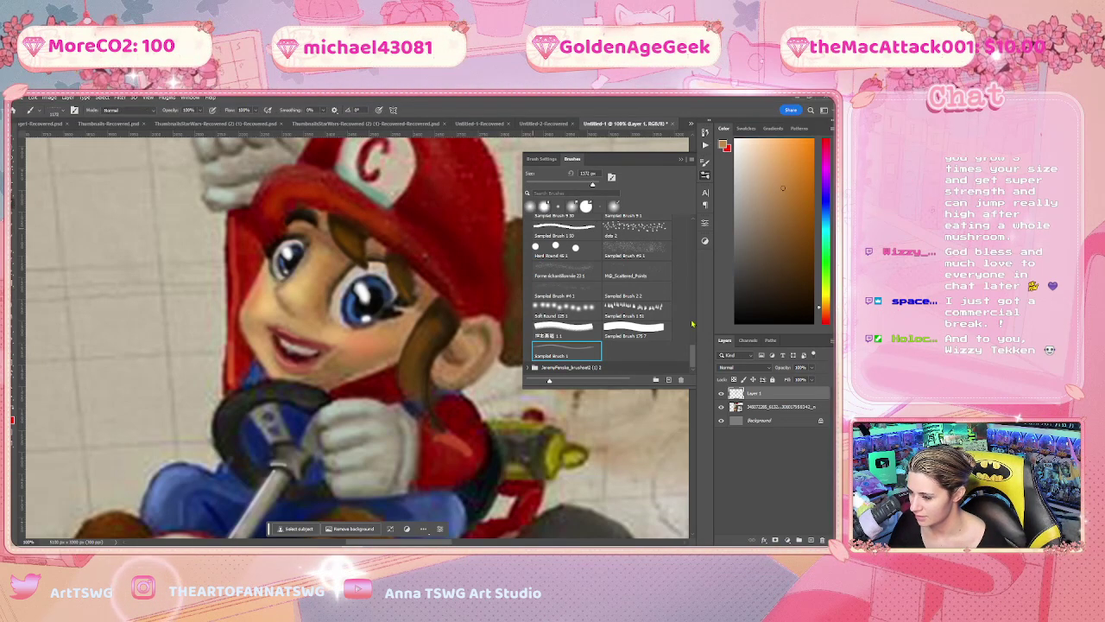
Look through the dry and wet media brush sets, select the Kyle's Inkbox brush and test a stroke on the cap
scroll(673, 251, "up", 10)
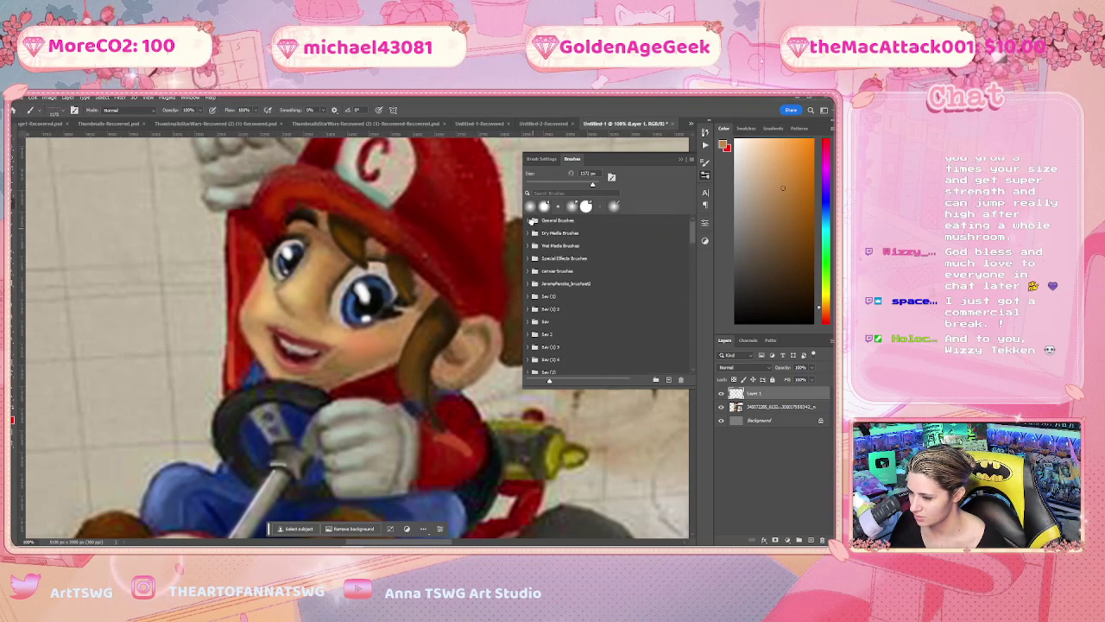
left_click(530, 220)
left_click(535, 225)
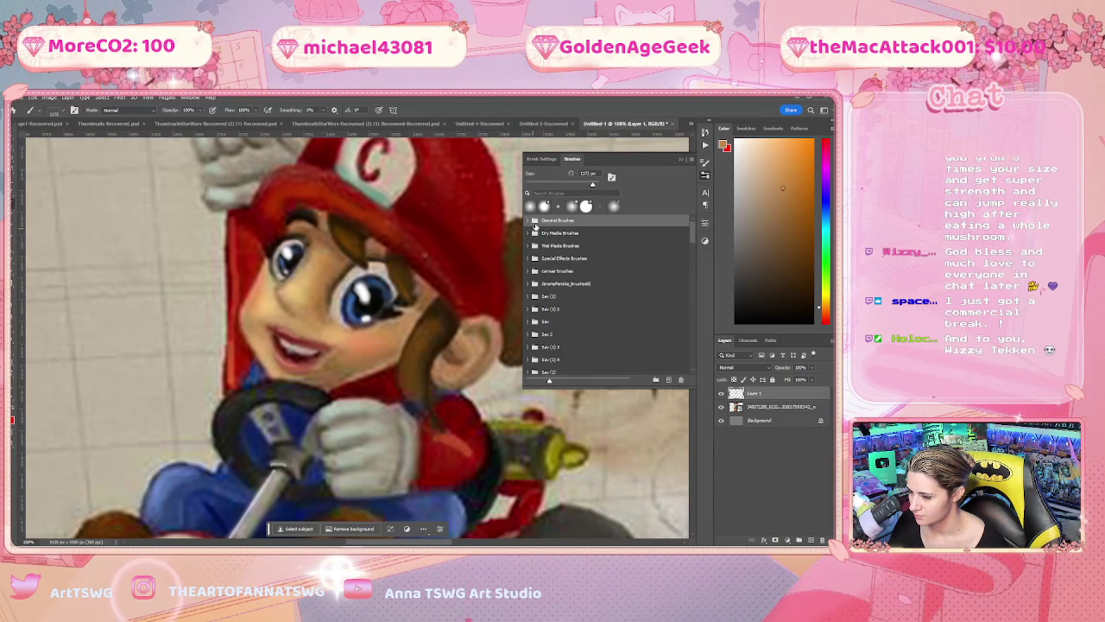
left_click(532, 232)
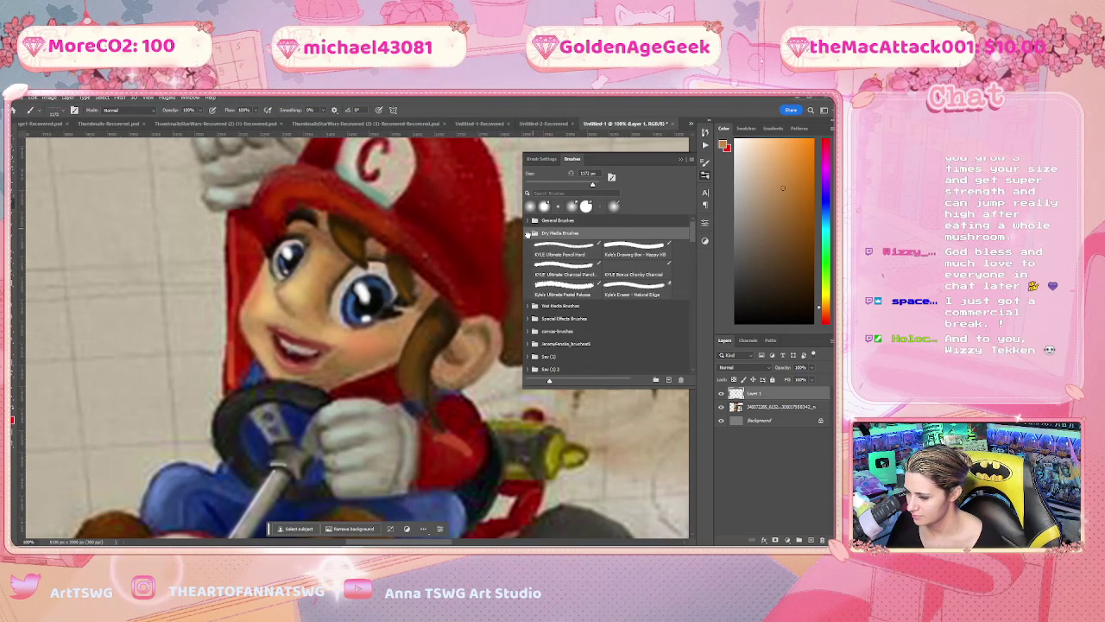
left_click(529, 236)
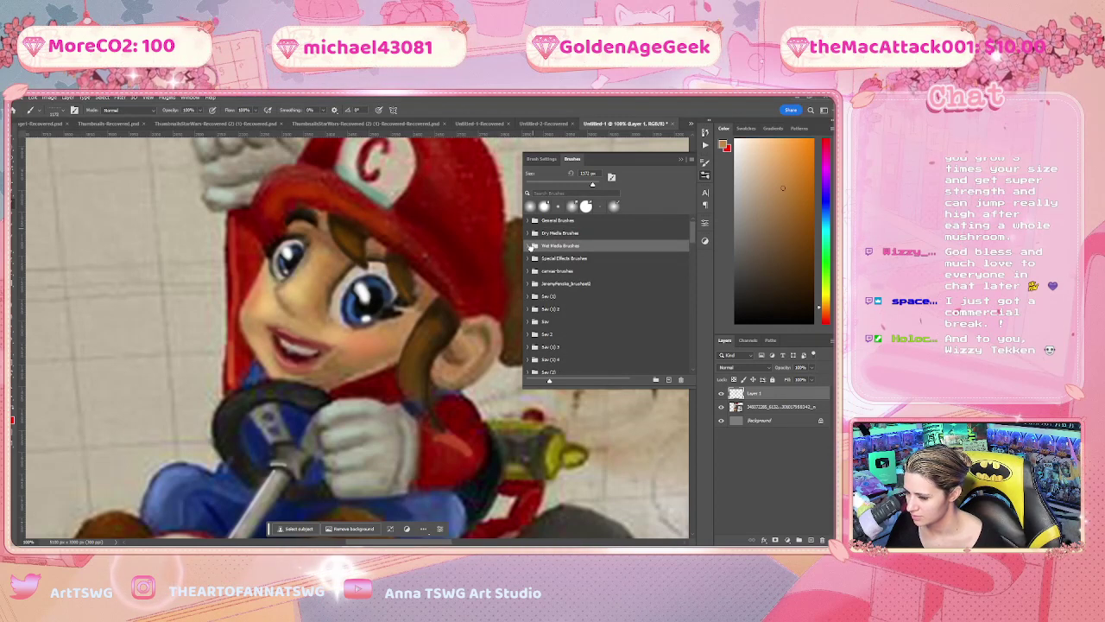
left_click(531, 247)
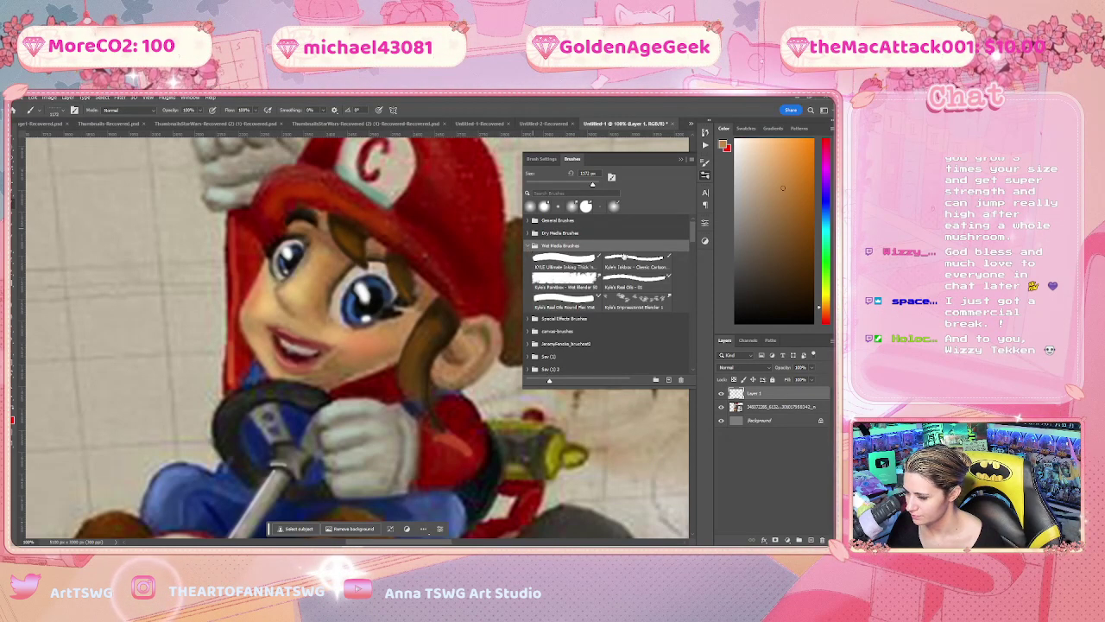
left_click(635, 260)
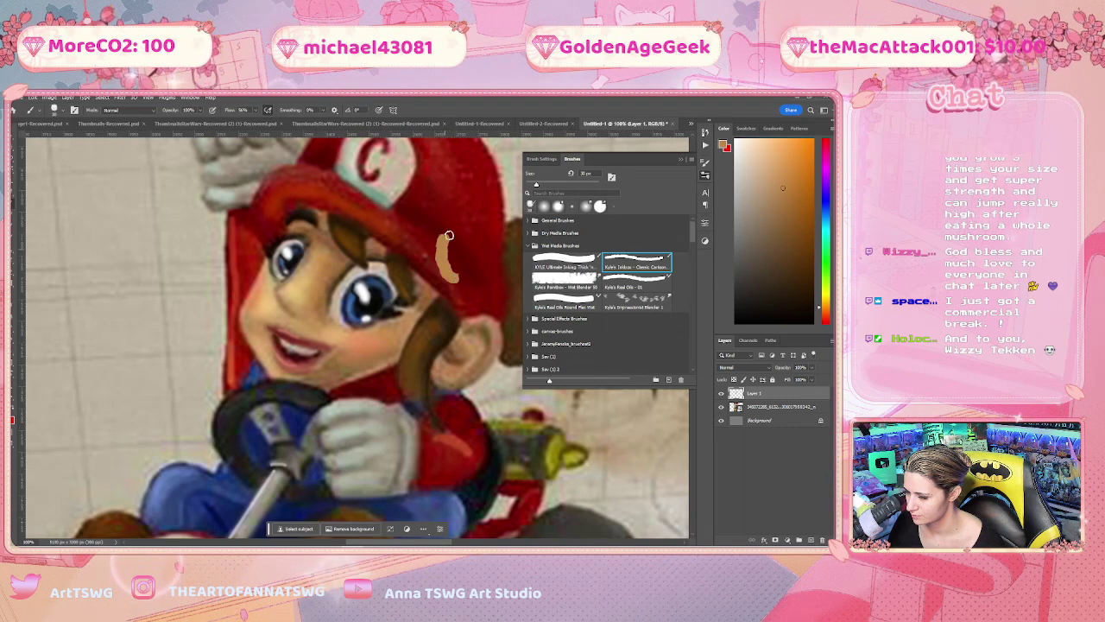
left_click_drag(449, 235, 462, 277)
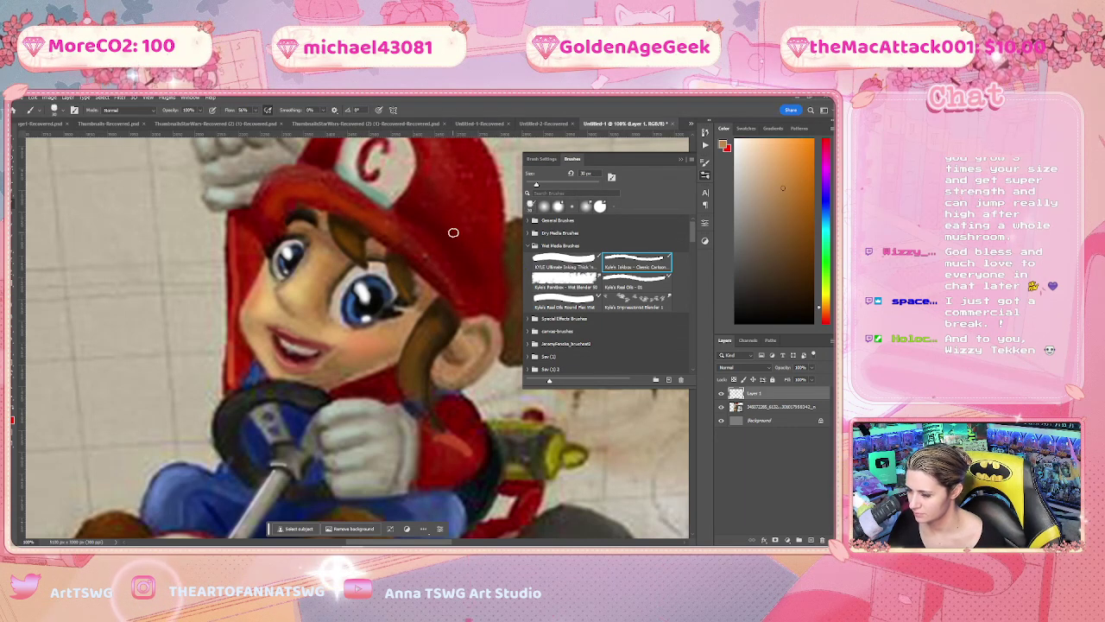
left_click(681, 160)
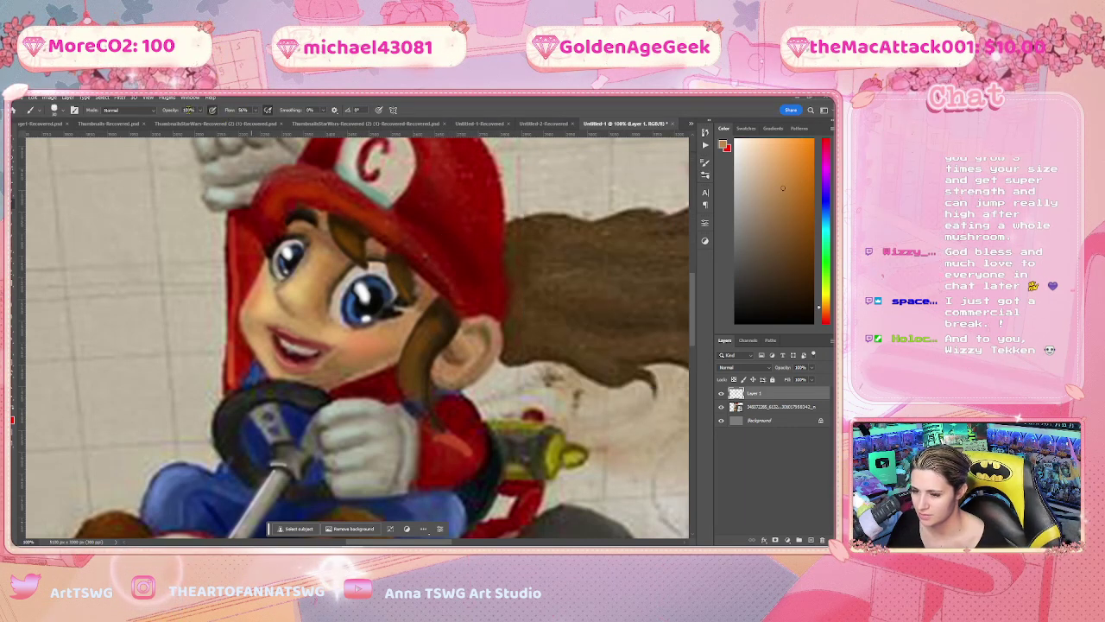
Paint thin tan highlight strands on the fringe and side lock at 22% brush opacity, and switch to the Blur tool to soften them
key("3")
key("5")
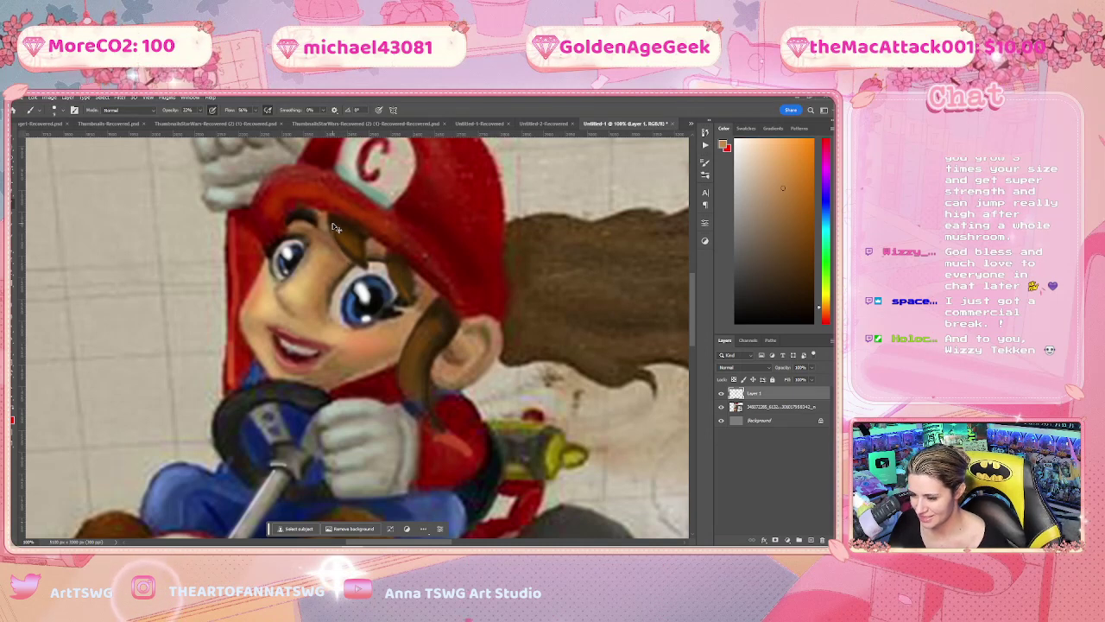
left_click(704, 175)
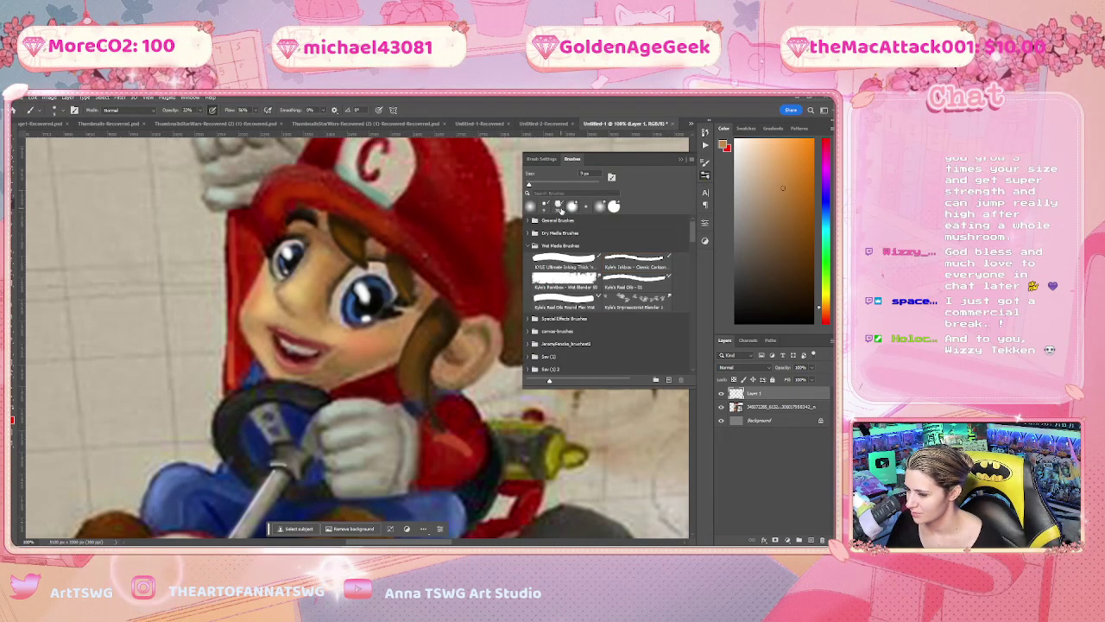
left_click(311, 223)
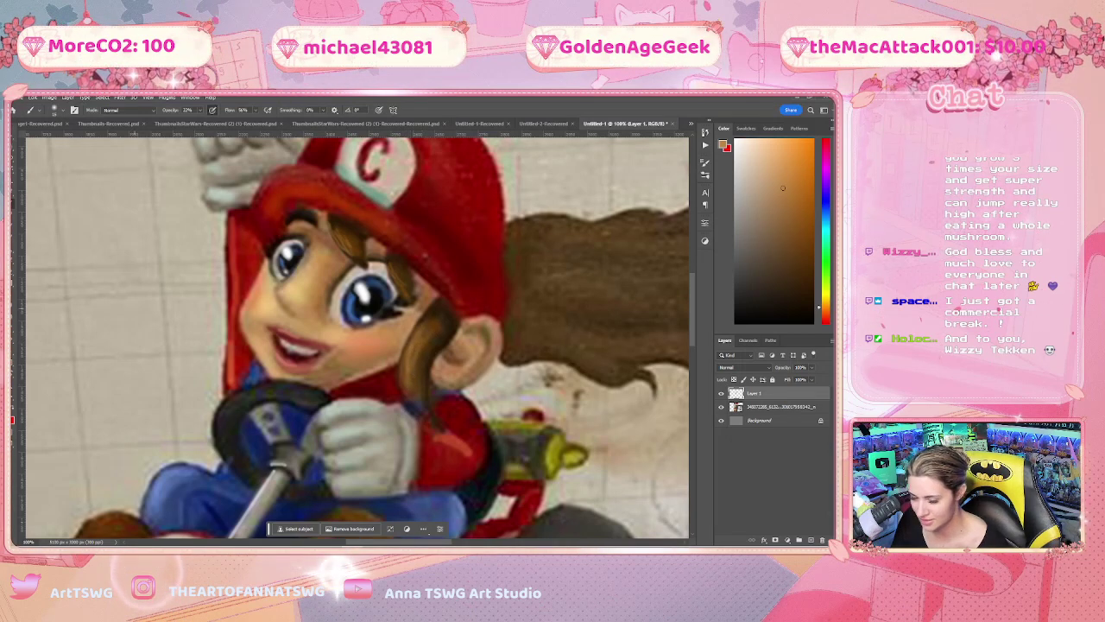
left_click(11, 295)
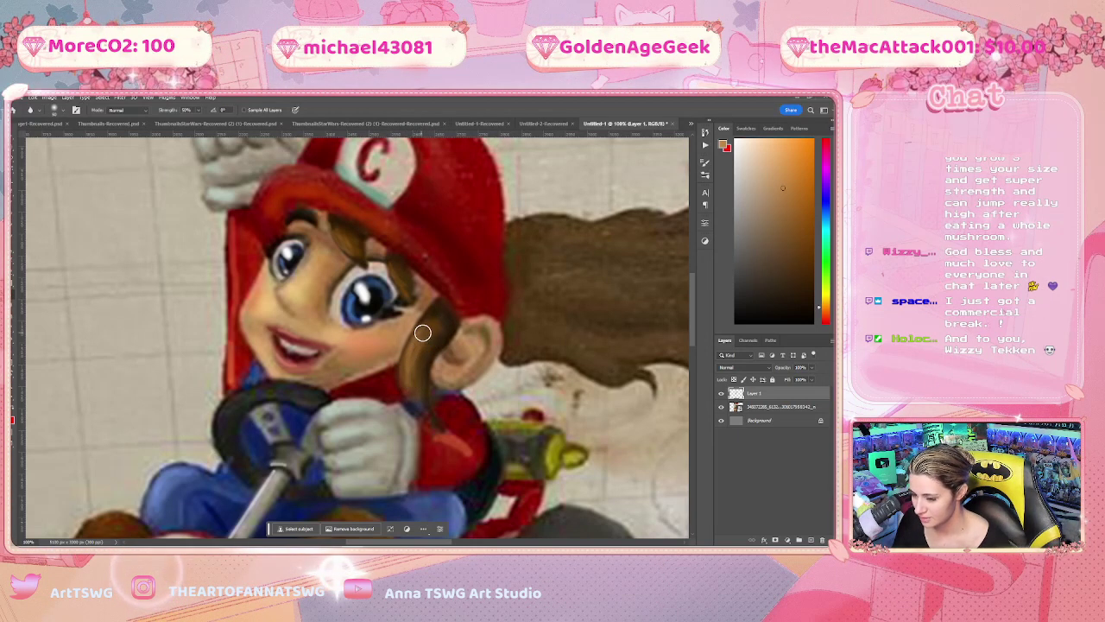
Sample a light skin tone from the driver's face as the painting color
scroll(426, 337, "down", 3)
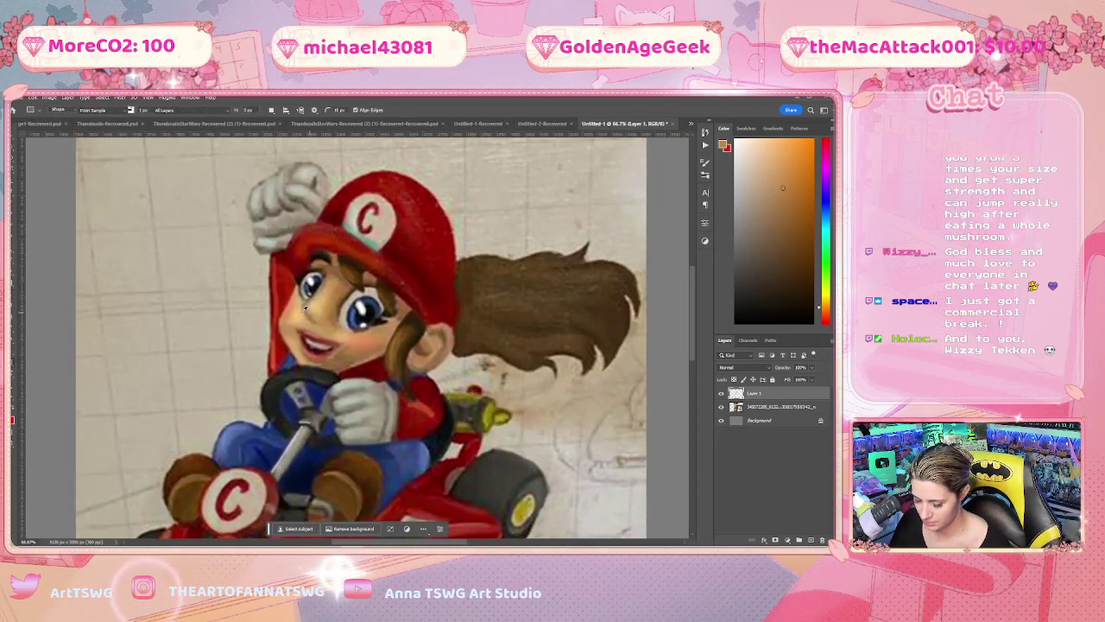
key("i")
left_click(302, 315)
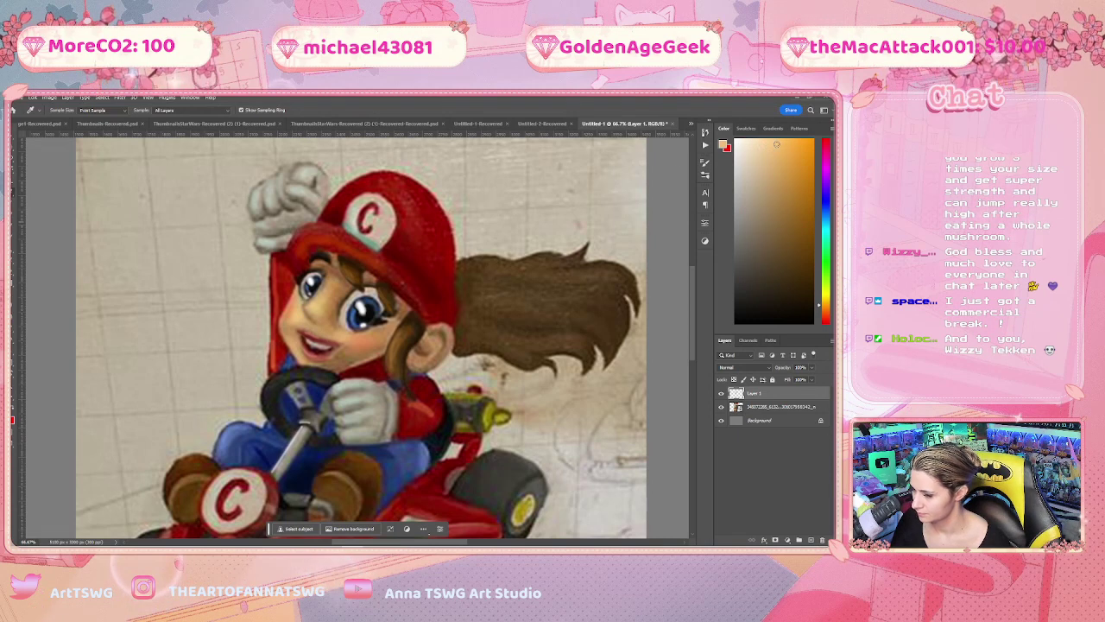
Switch to the Brush tool and change the painting color to a saturated reddish brown
key("b")
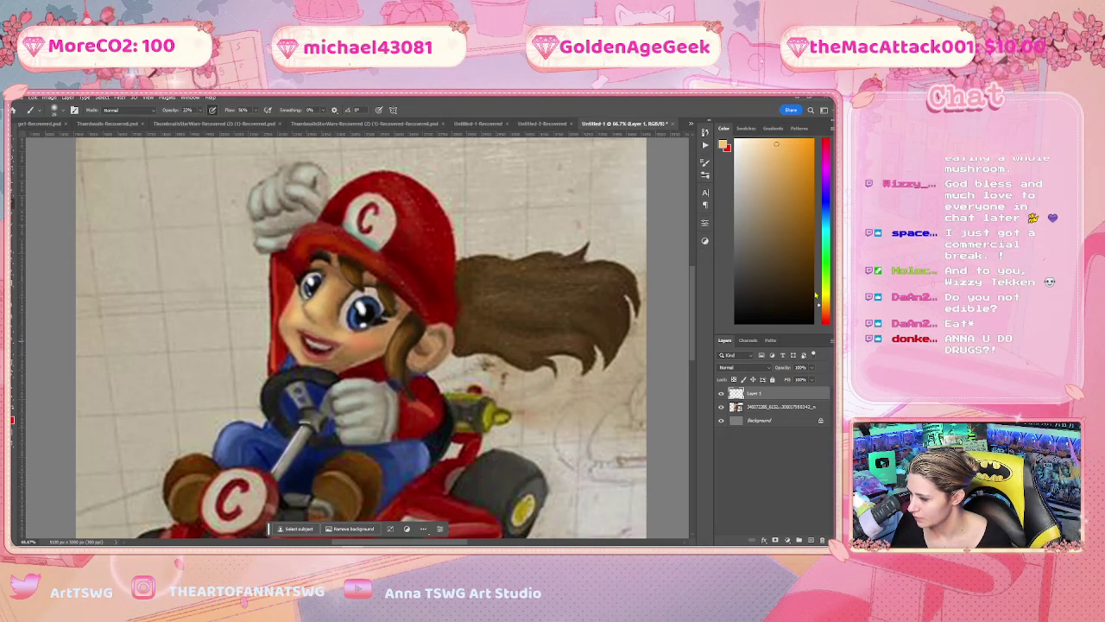
left_click(805, 233)
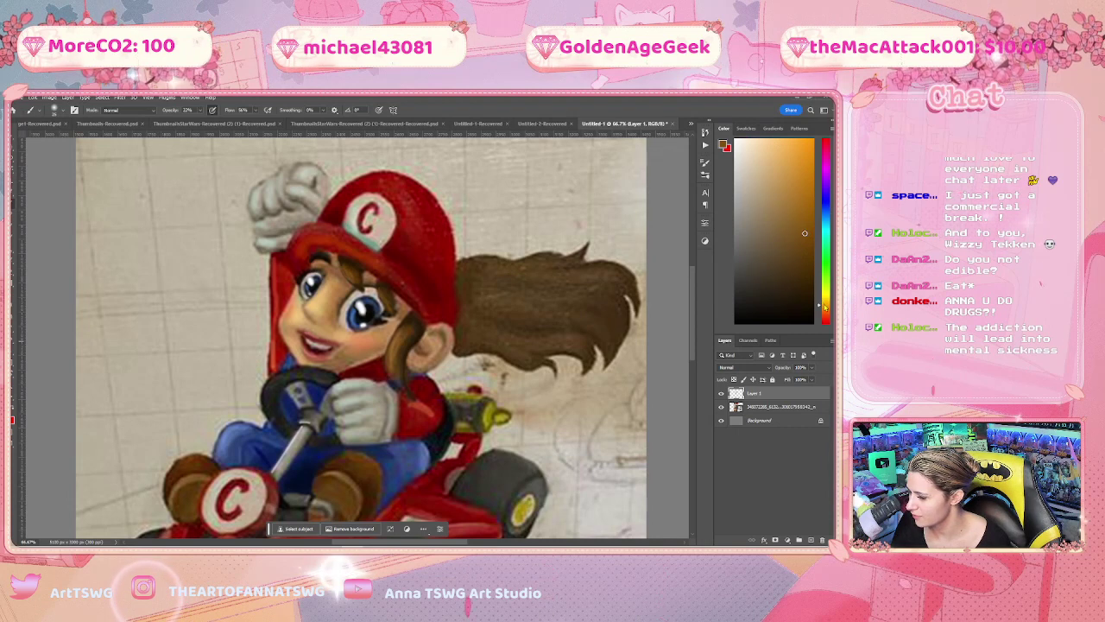
left_click(816, 203)
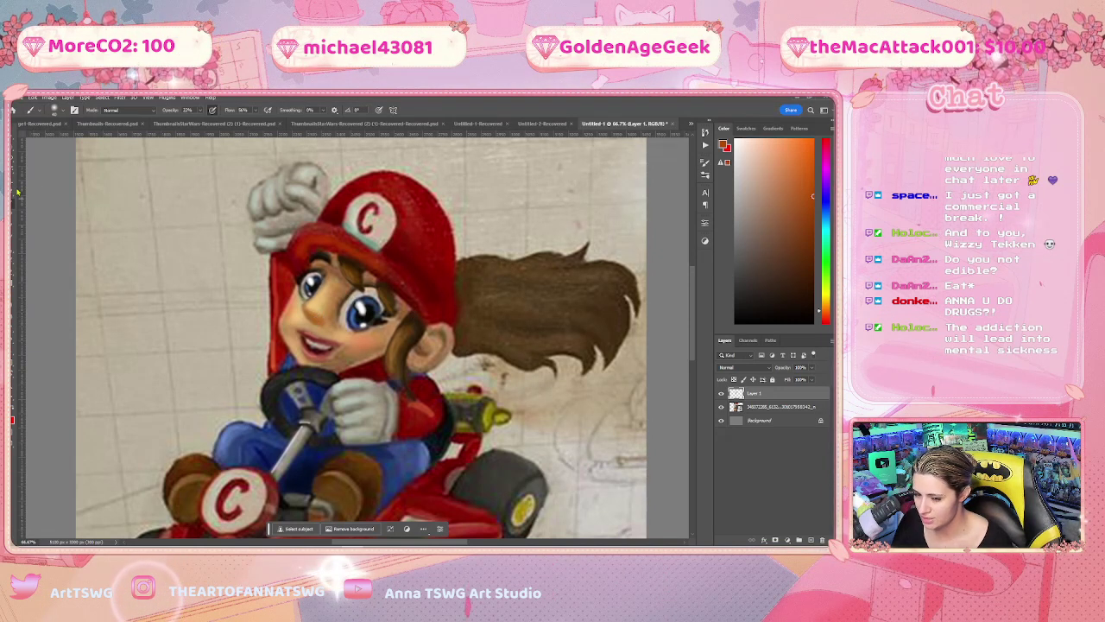
Sample a pale peach skin tone from the driver's face and return to the Brush tool
key("e")
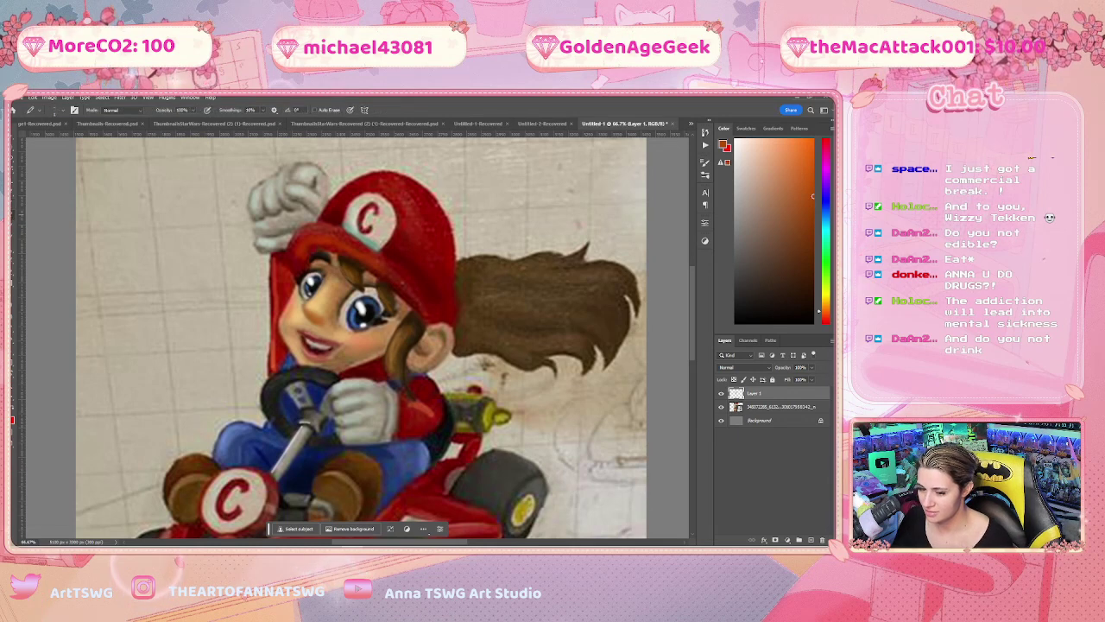
left_click(13, 201)
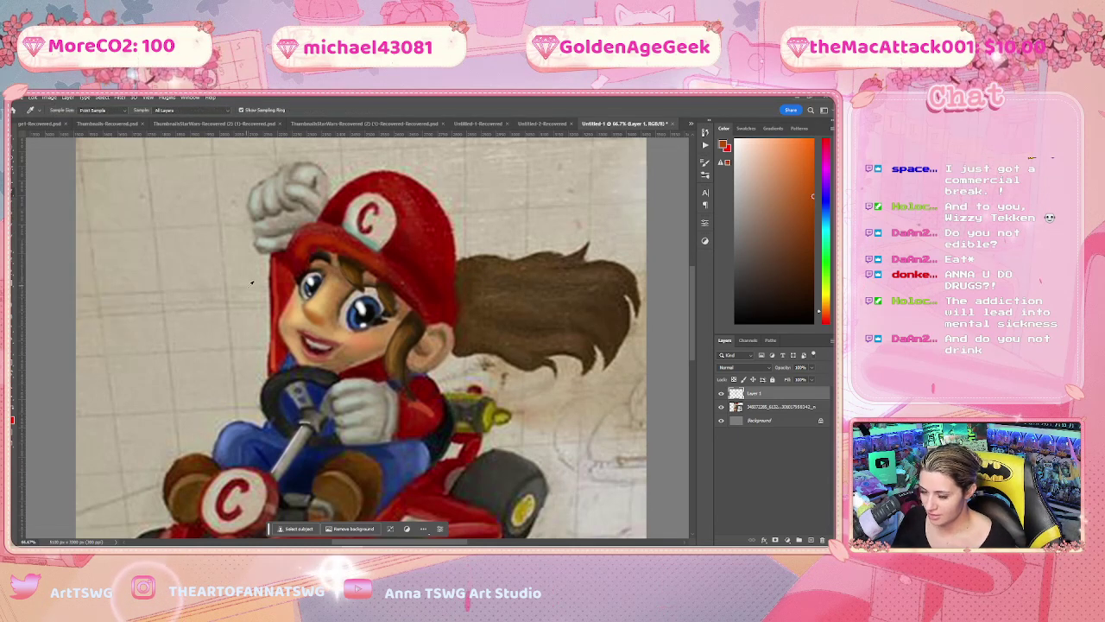
left_click(304, 309)
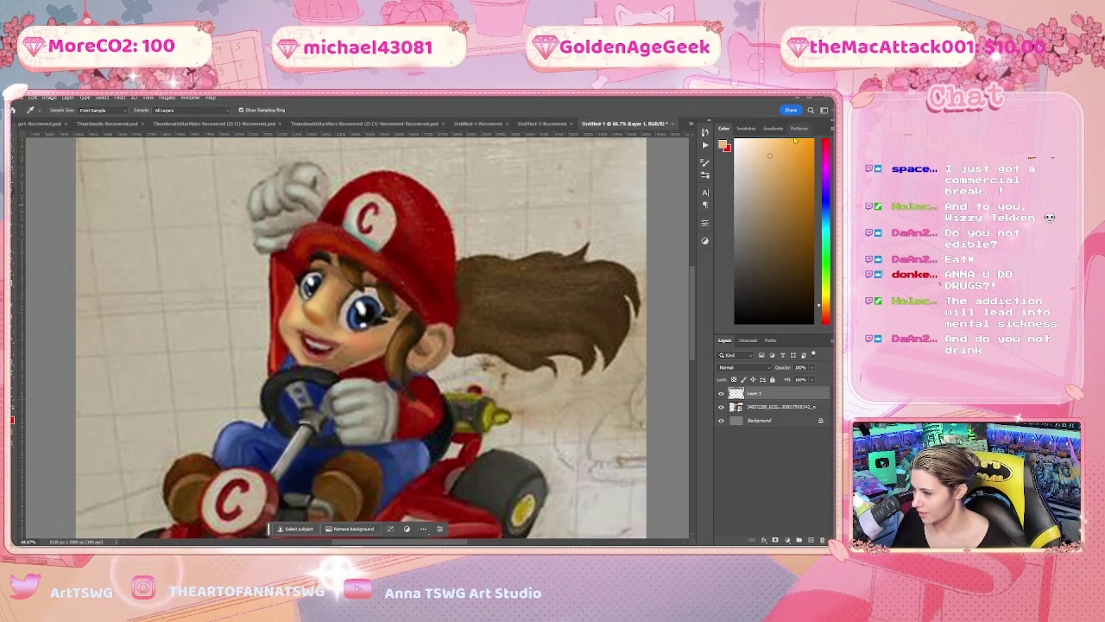
key("b")
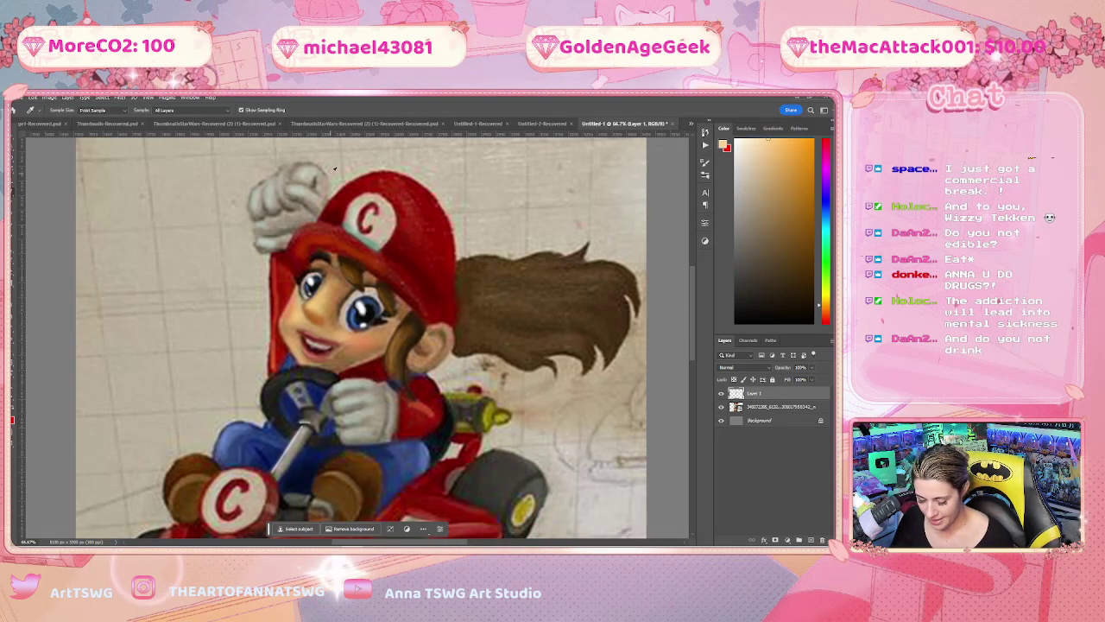
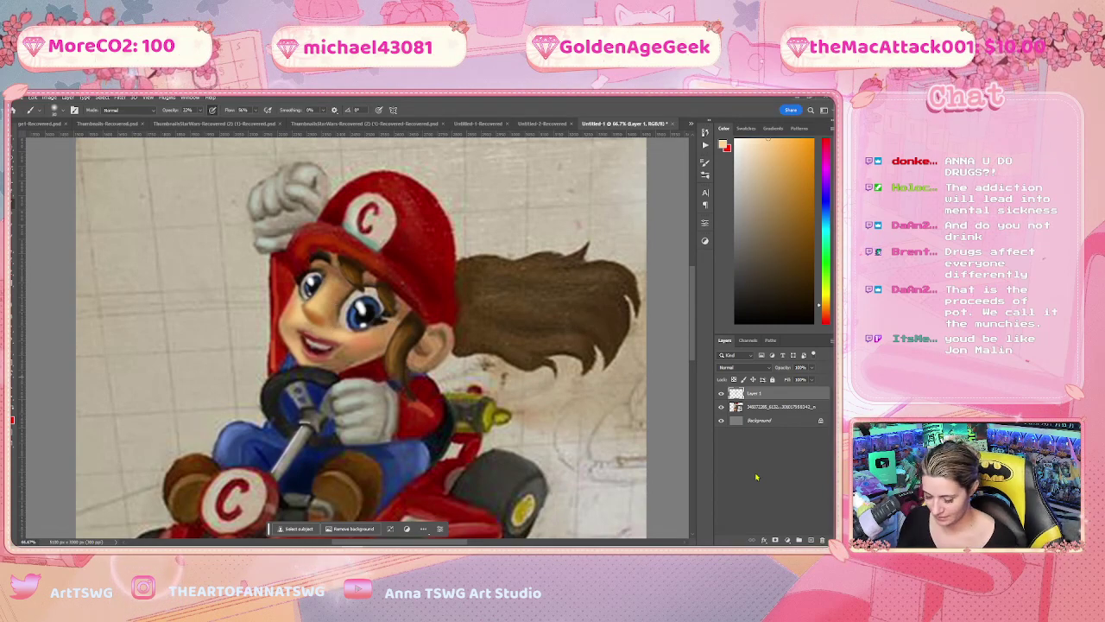
Compare the whole kart painting with and without the retouching on Layer 1 by toggling that layer's visibility
key("ctrl+minus")
key("ctrl+minus")
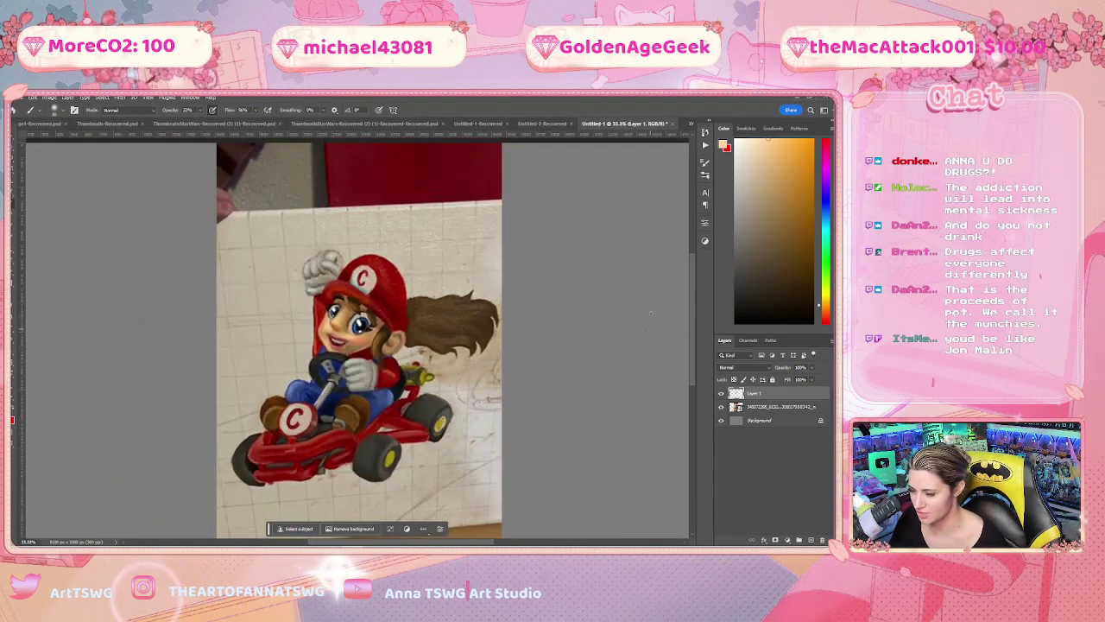
scroll(366, 343, "down", 2)
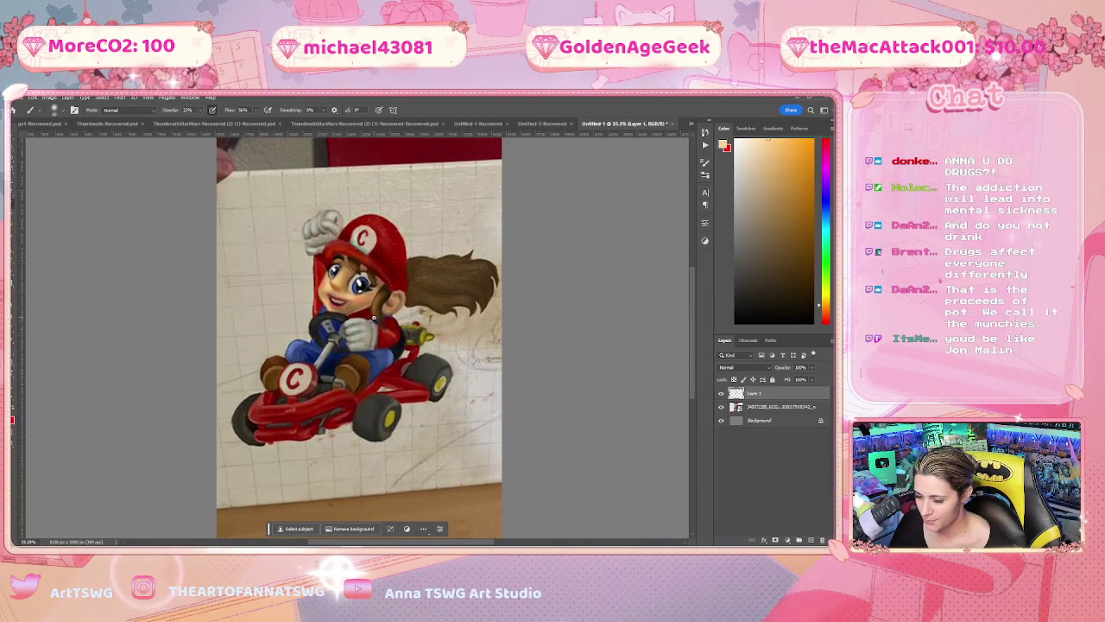
key("ctrl+plus")
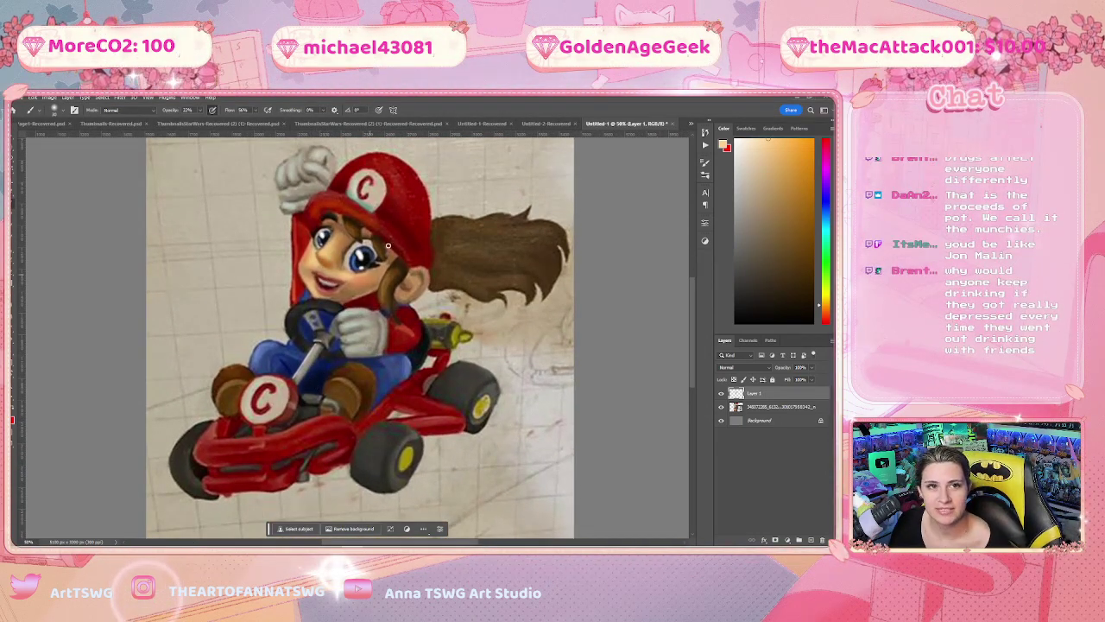
left_click(723, 395)
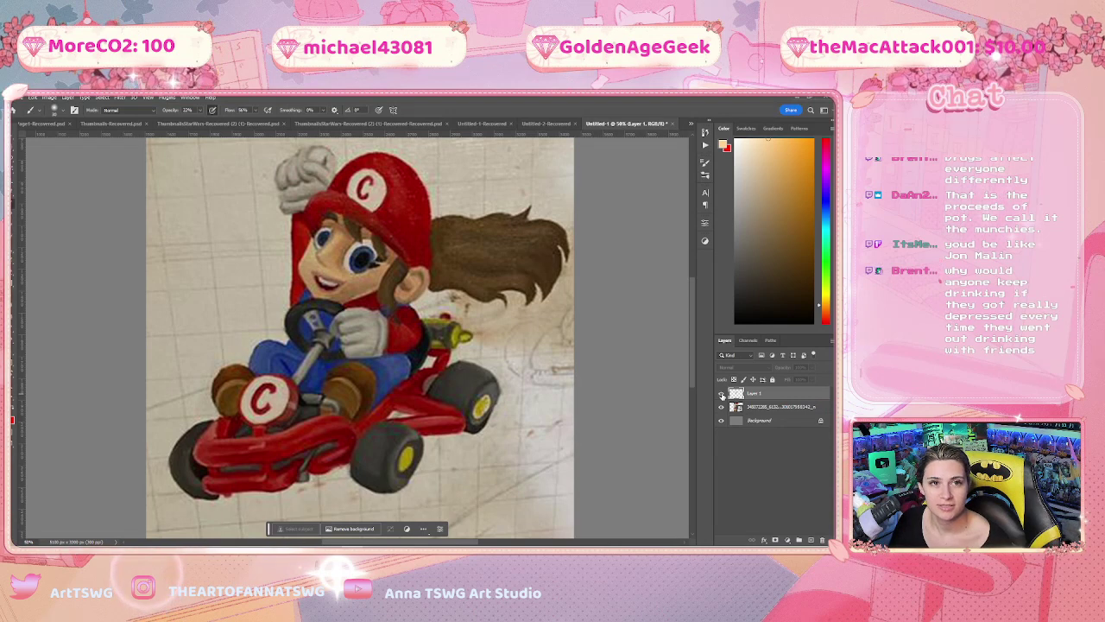
left_click(722, 395)
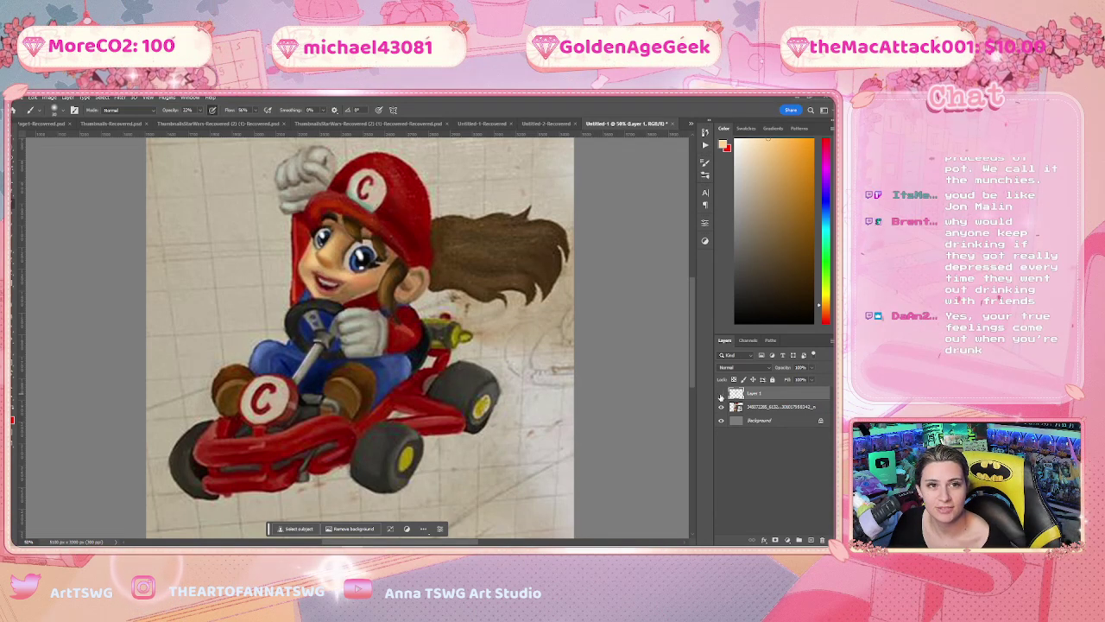
left_click(722, 395)
left_click(722, 394)
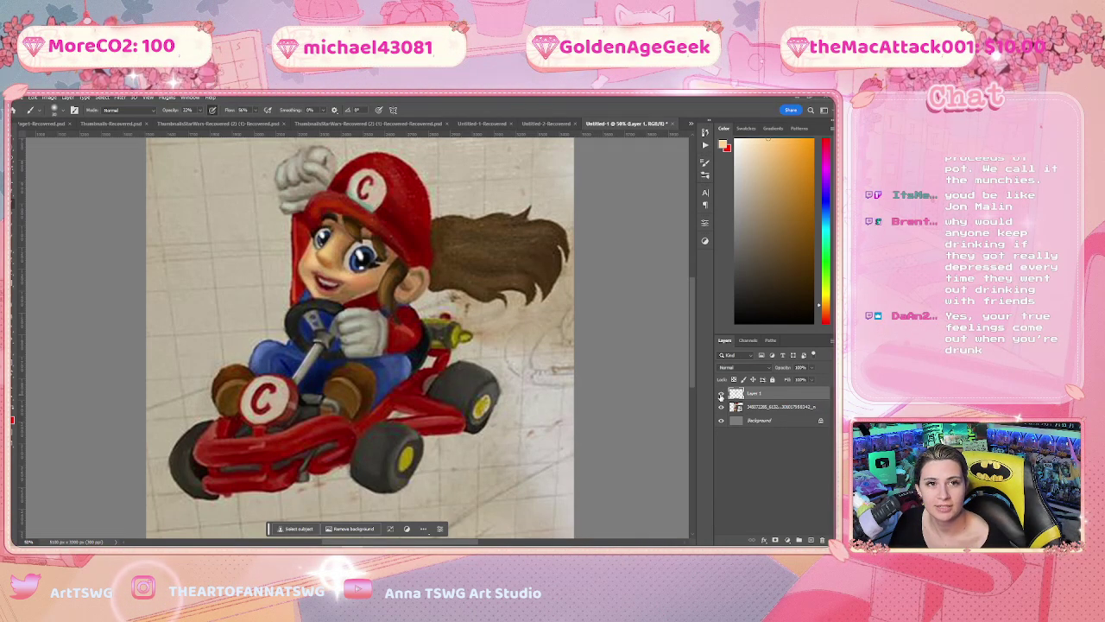
left_click(722, 395)
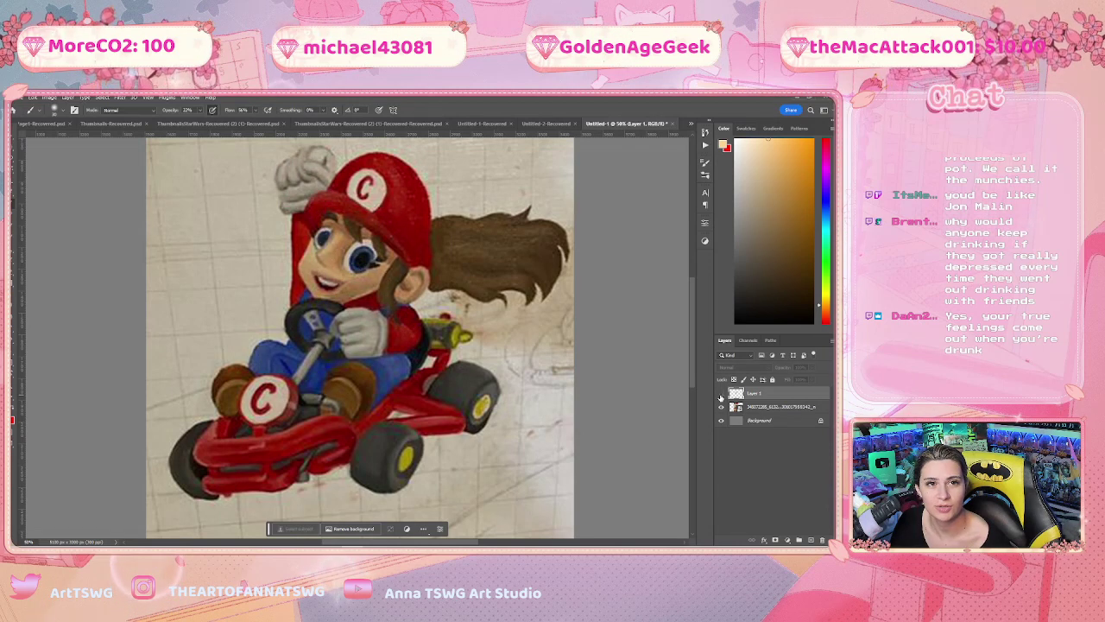
left_click(721, 395)
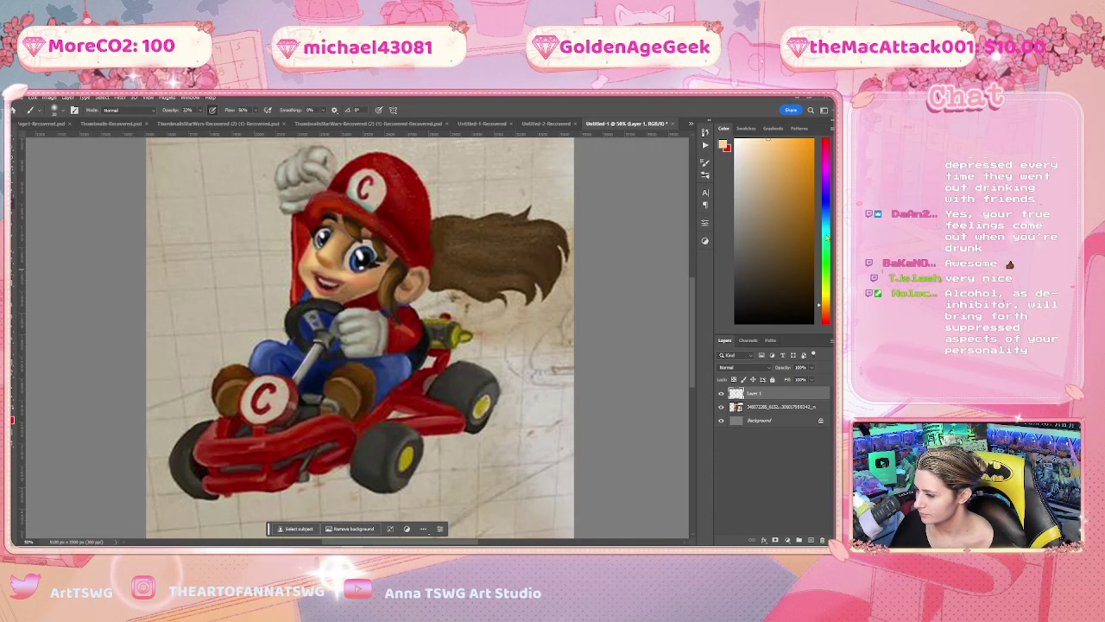
Add a new layer directly beneath Layer 1 and pick a bright turquoise as the painting color
left_click_drag(823, 302, 819, 291)
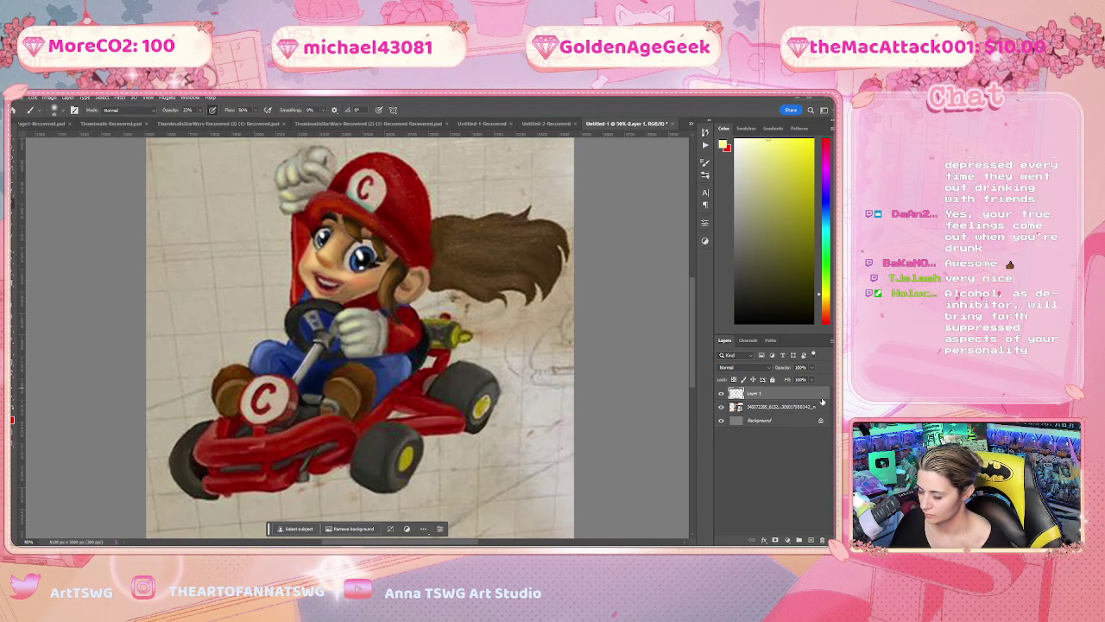
key("ctrl+shift+alt+n")
left_click_drag(760, 394, 760, 415)
left_click(823, 228)
left_click(797, 169)
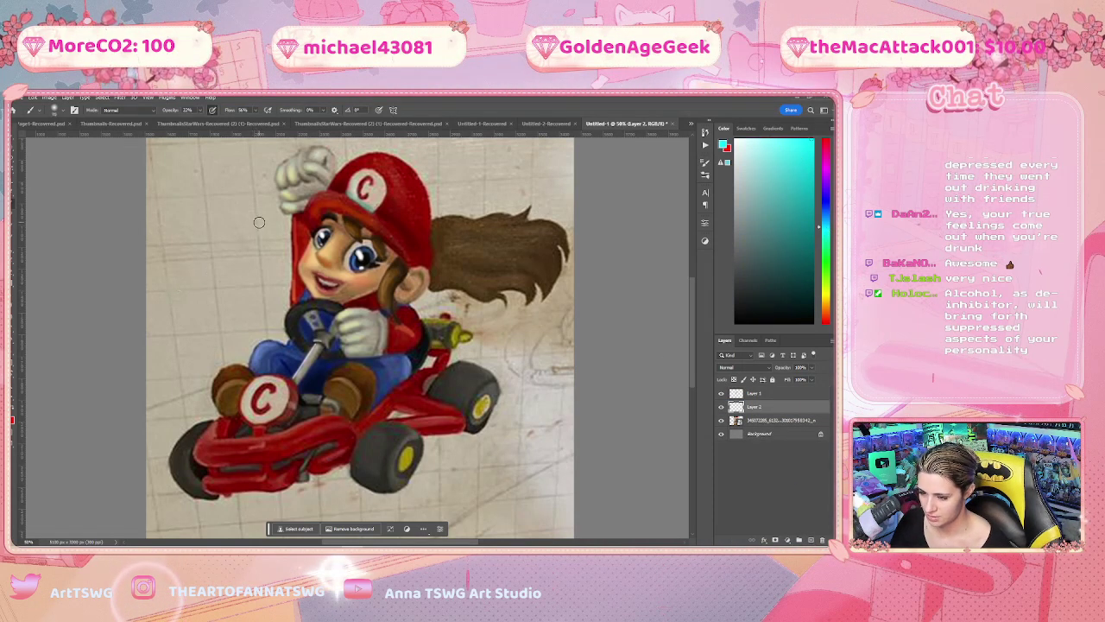
Paint a soft turquoise glow across the background around the driver with a large brush at 22% opacity
mouse_move(256, 224)
left_mouse_down()
mouse_move(239, 279)
mouse_move(254, 303)
left_mouse_up()
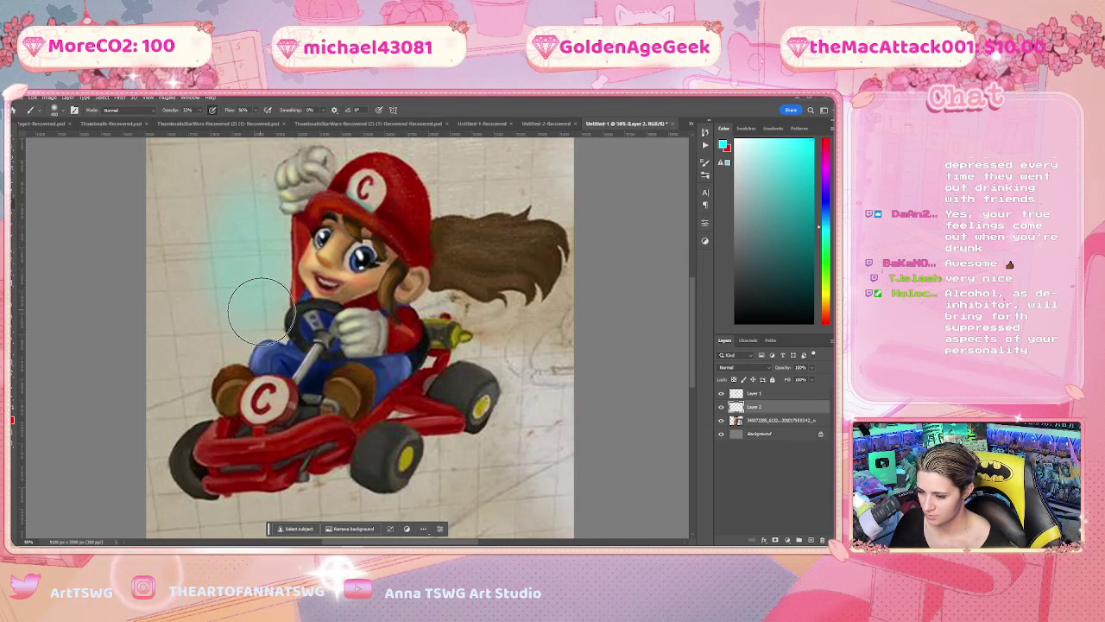
mouse_move(187, 337)
left_mouse_down()
mouse_move(232, 273)
mouse_move(198, 222)
left_mouse_up()
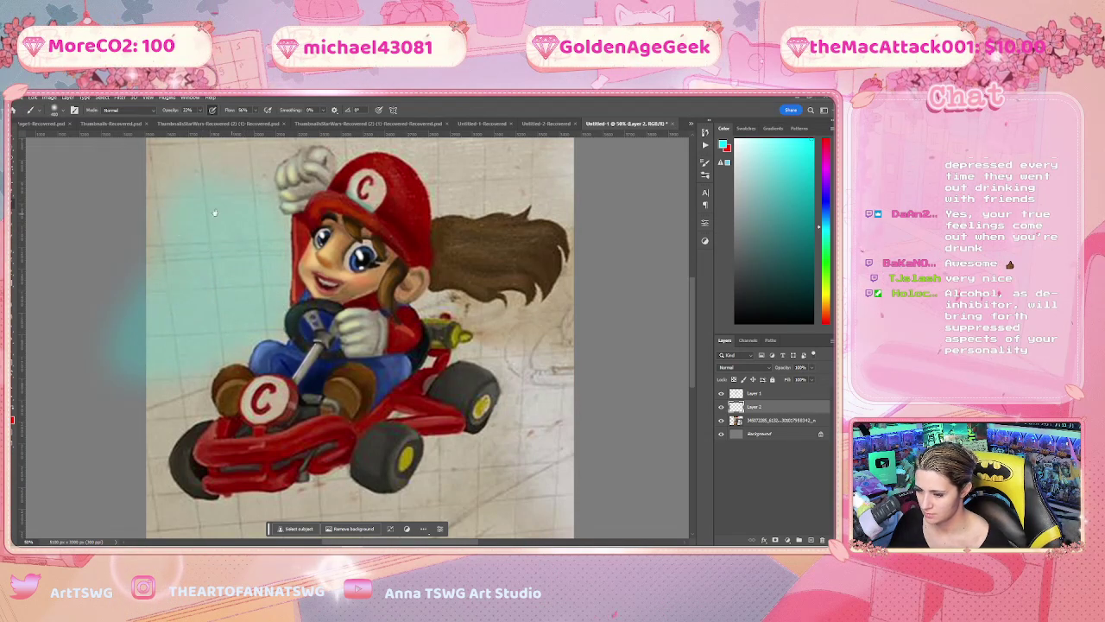
scroll(204, 295, "up", 3)
mouse_move(204, 295)
left_mouse_down()
mouse_move(261, 193)
mouse_move(247, 196)
mouse_move(218, 268)
mouse_move(171, 285)
mouse_move(206, 255)
left_mouse_up()
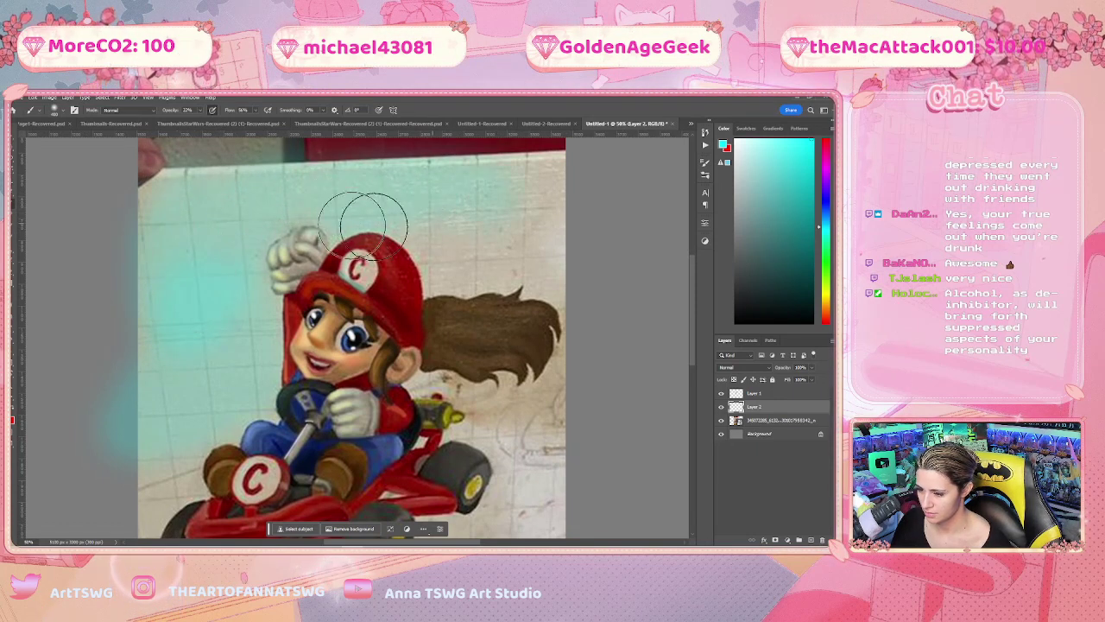
mouse_move(480, 201)
left_mouse_down()
mouse_move(525, 234)
mouse_move(529, 257)
mouse_move(508, 278)
mouse_move(448, 269)
mouse_move(435, 198)
left_mouse_up()
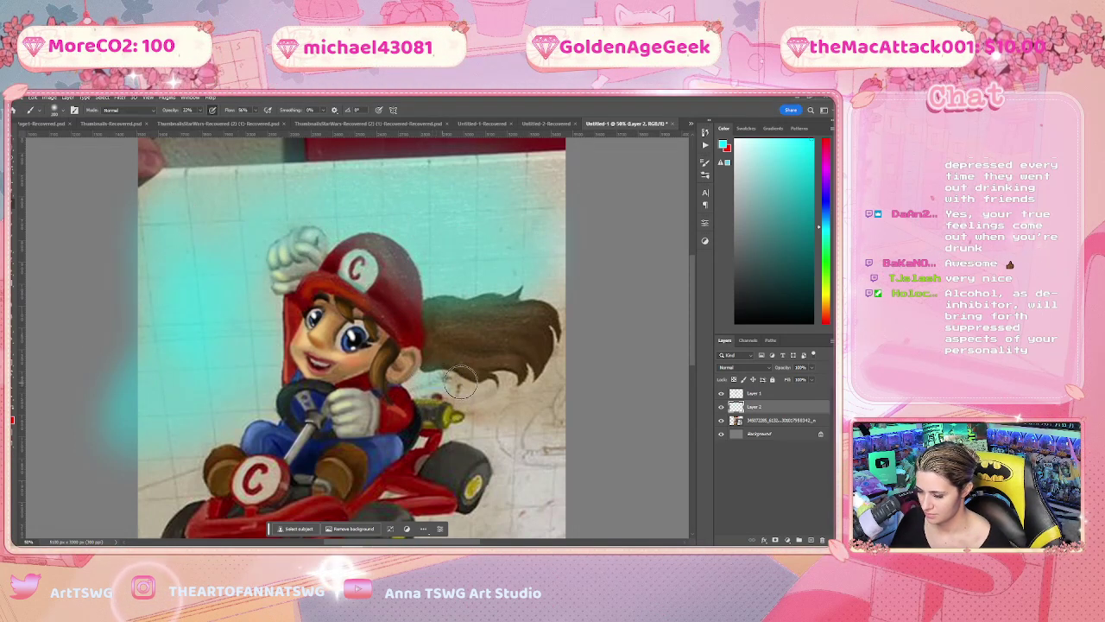
mouse_move(595, 277)
left_mouse_down()
mouse_move(481, 212)
mouse_move(261, 212)
mouse_move(173, 237)
left_mouse_up()
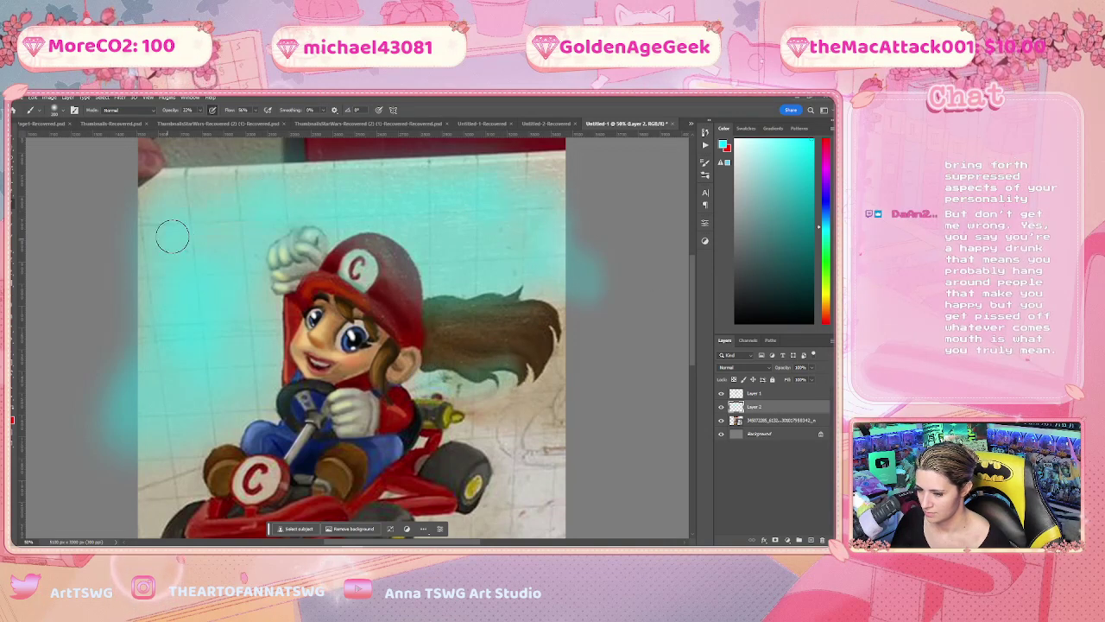
mouse_move(249, 331)
left_mouse_down()
mouse_move(235, 378)
mouse_move(253, 299)
left_mouse_up()
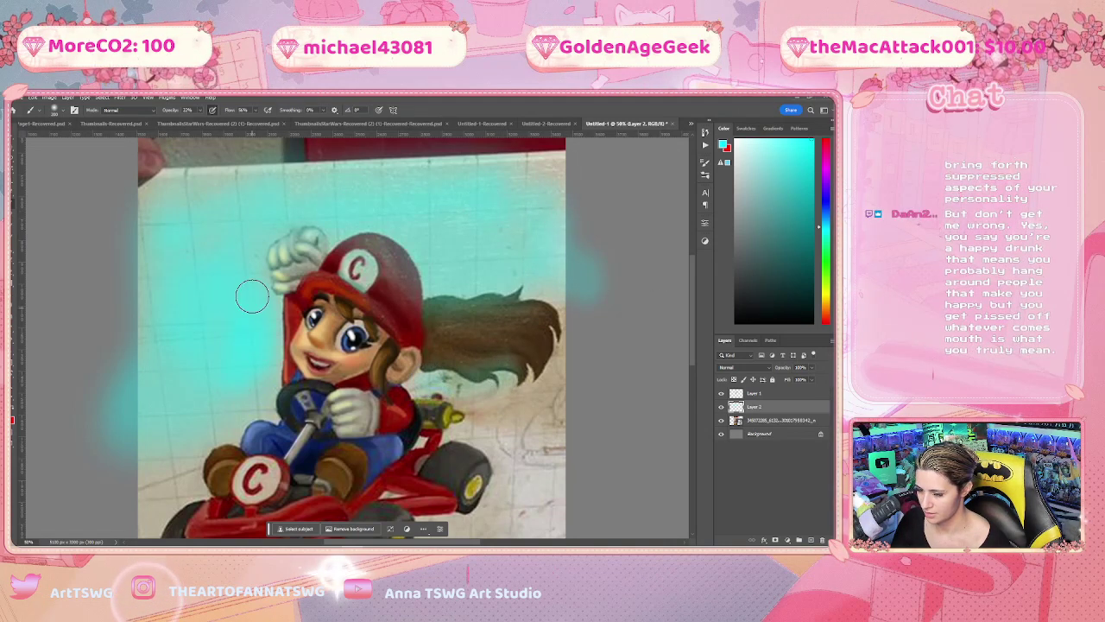
left_click_drag(161, 252, 527, 160)
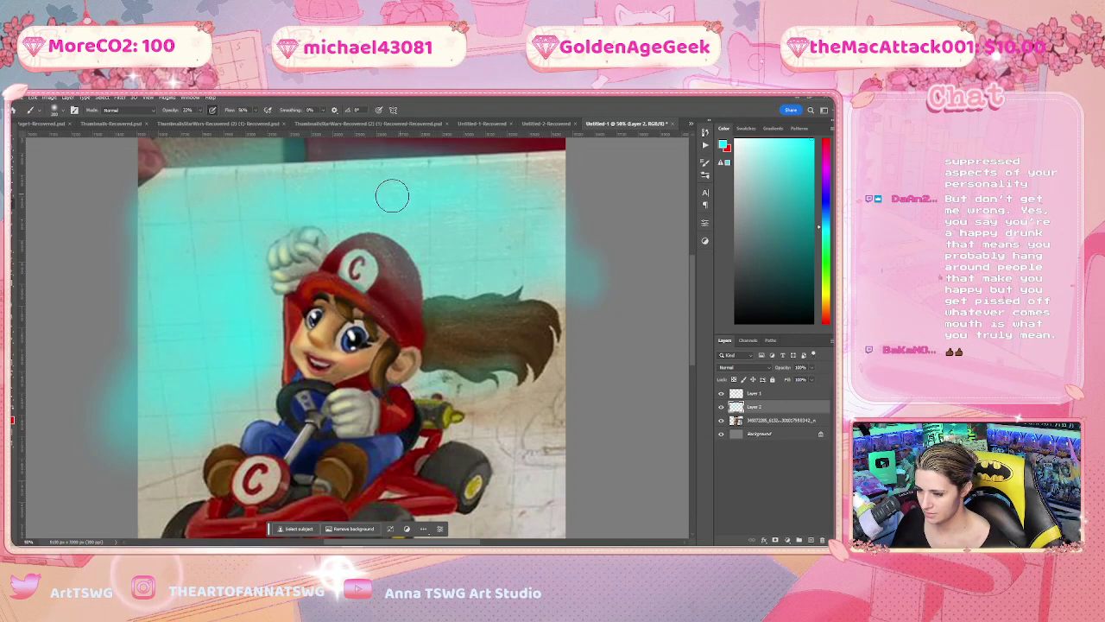
Erase the turquoise from the cap and ponytail, and lower the glow layer's opacity to just under 50%
key("e")
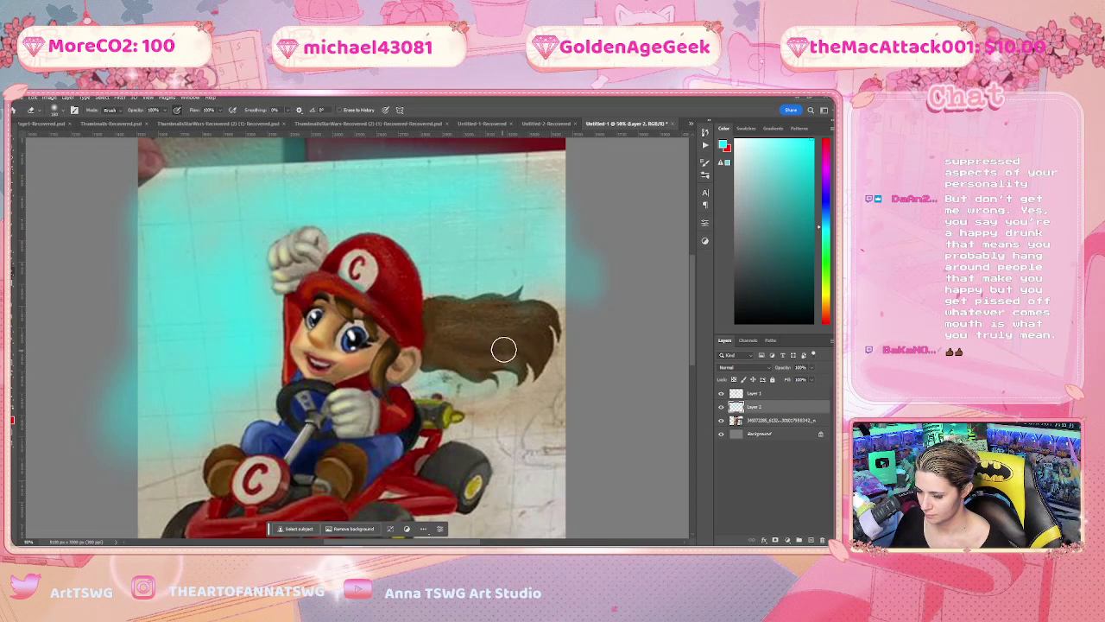
mouse_move(388, 446)
left_mouse_down()
mouse_move(366, 358)
mouse_move(378, 352)
left_mouse_up()
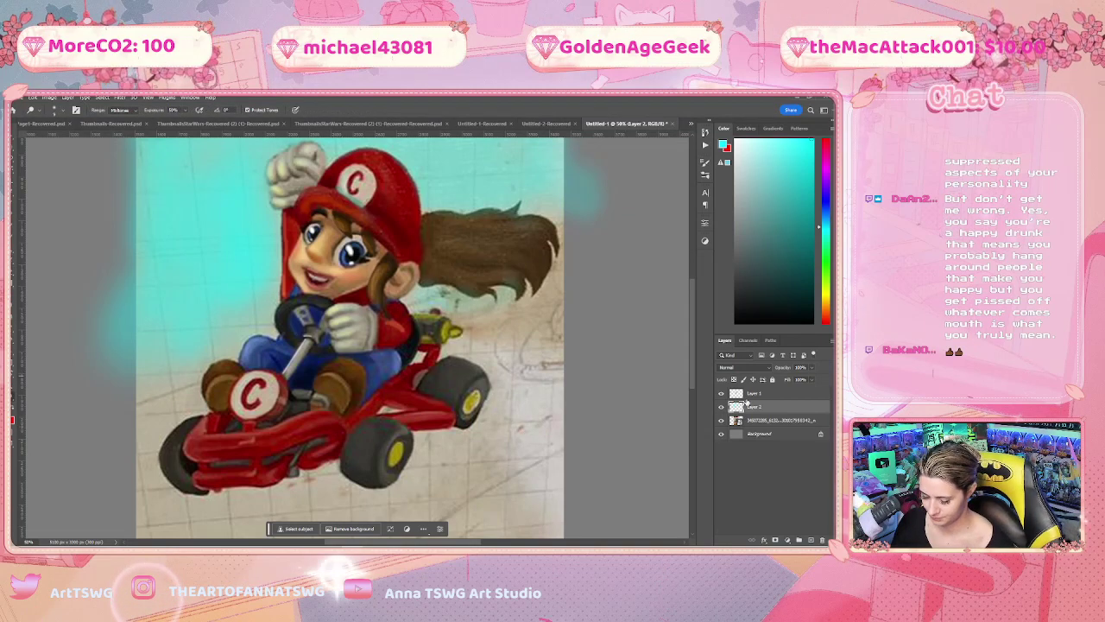
key("ctrl+minus")
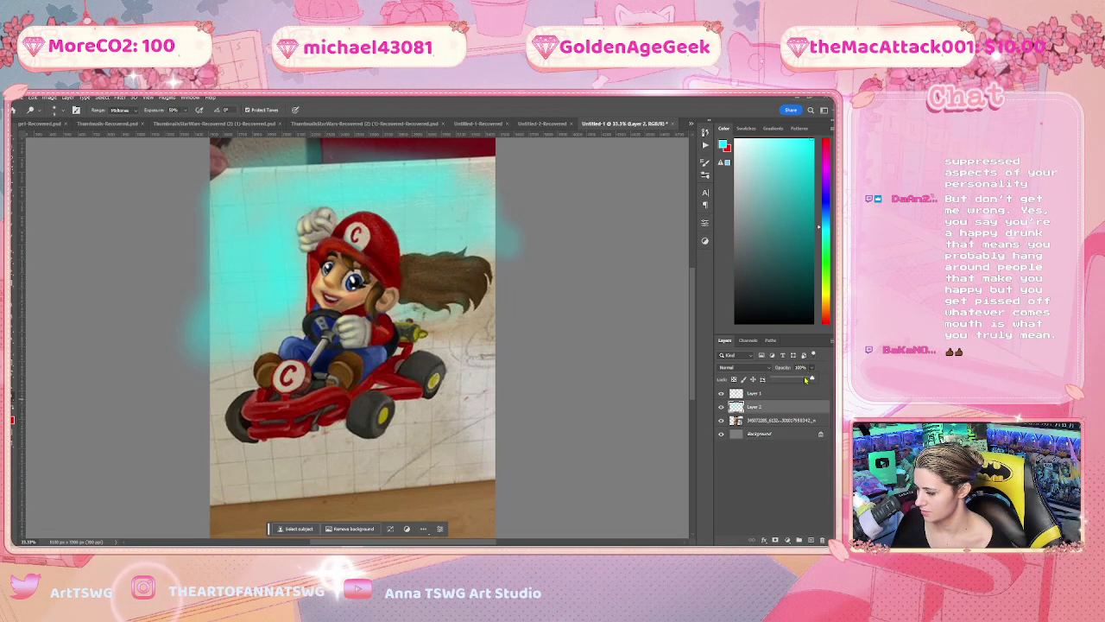
left_click_drag(811, 368, 791, 380)
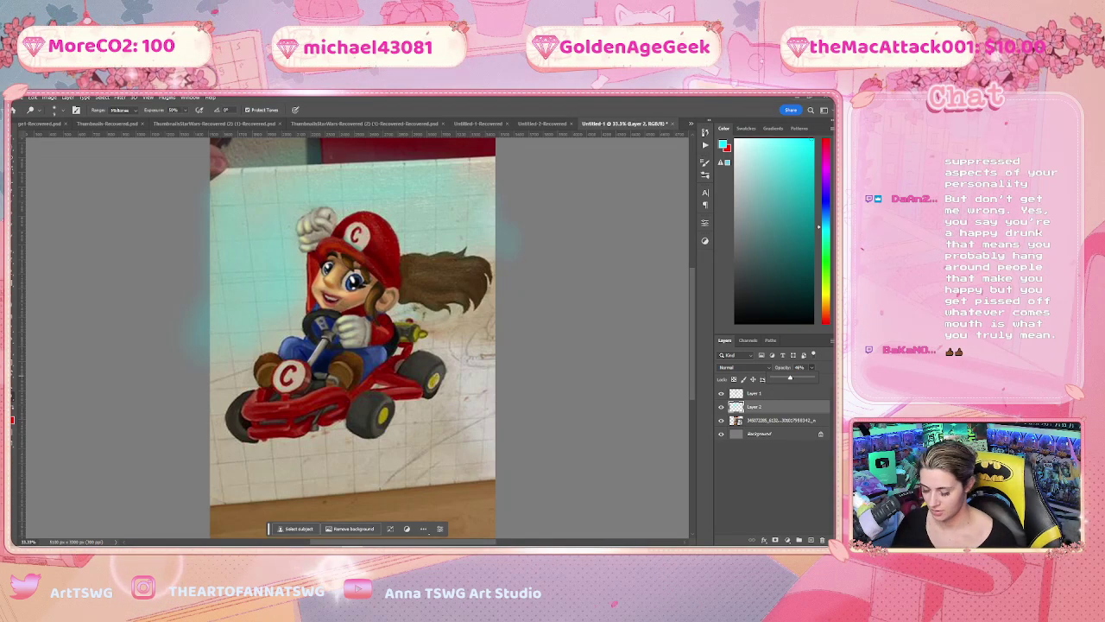
Sample the steering wheel's dark tones, pick a lighter grey, and paint a highlight along the wheel's rim with the brush at 22% opacity
key("ctrl+plus")
key("ctrl+plus")
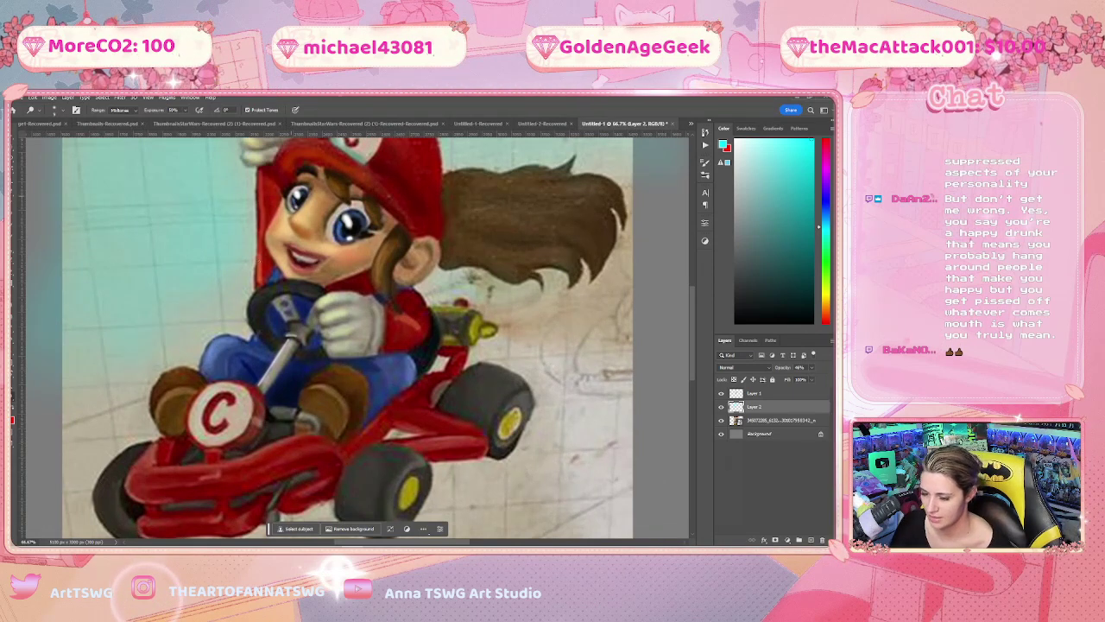
left_click(279, 284)
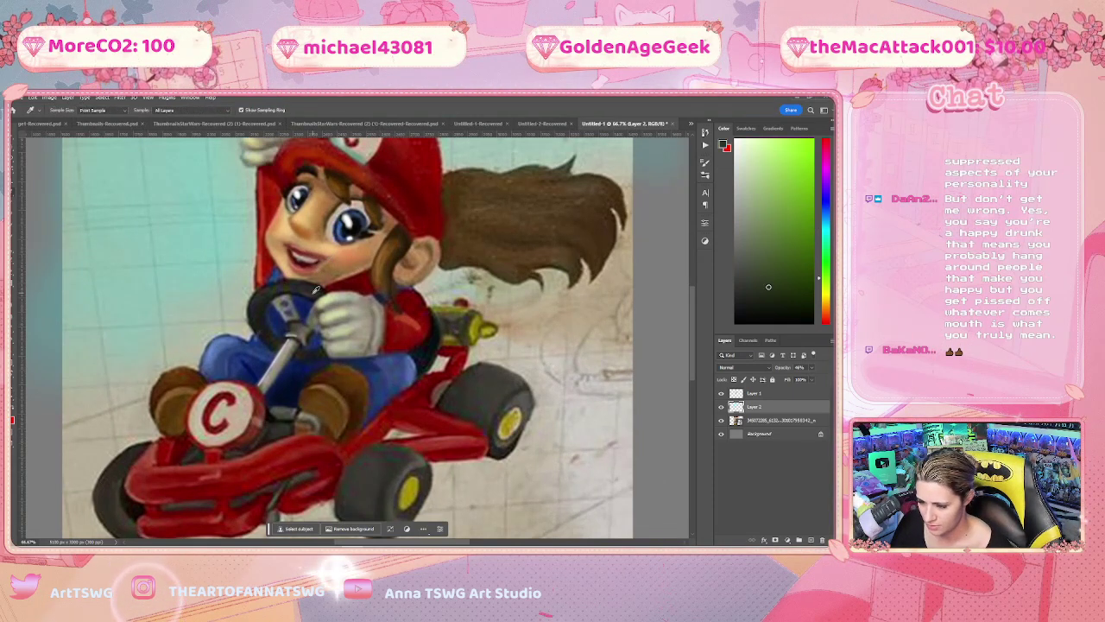
left_click(316, 290)
left_click(309, 294)
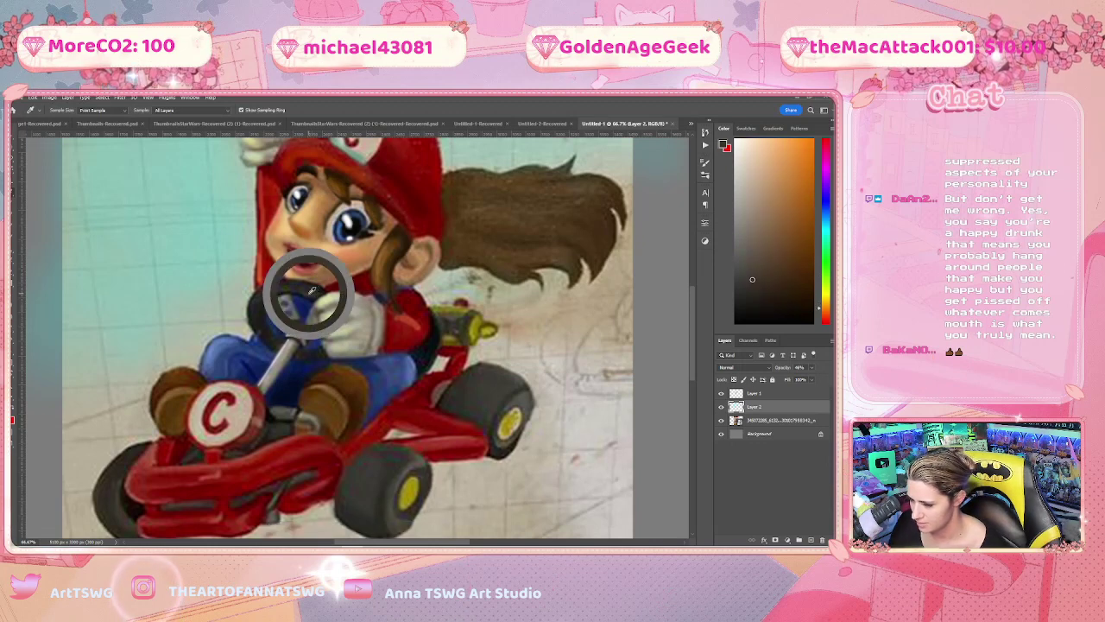
left_click(272, 335)
left_click(744, 229)
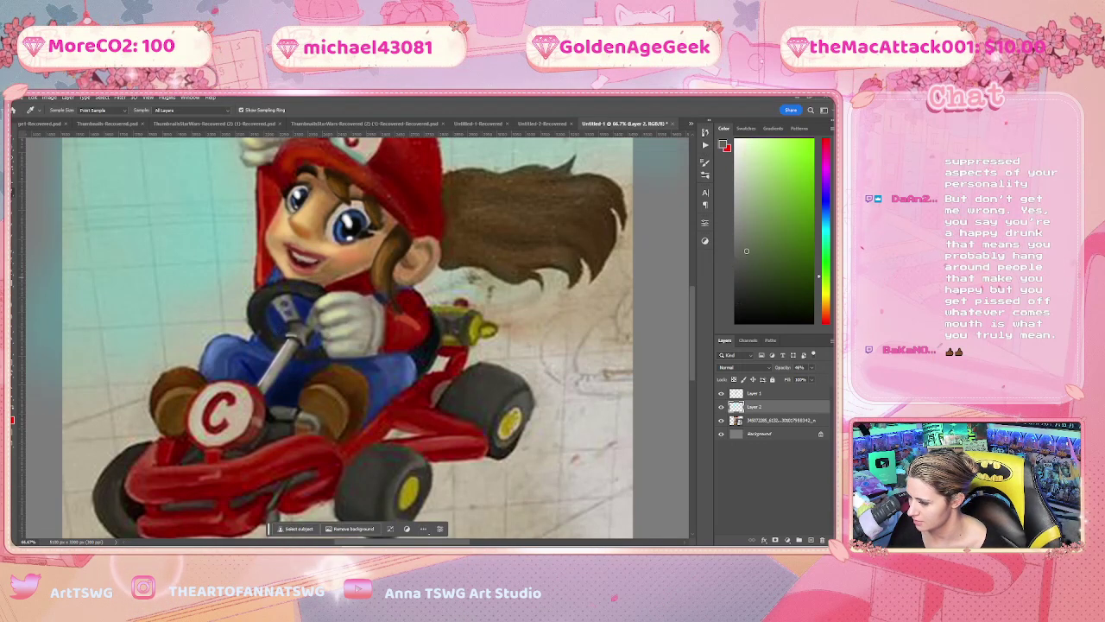
key("b")
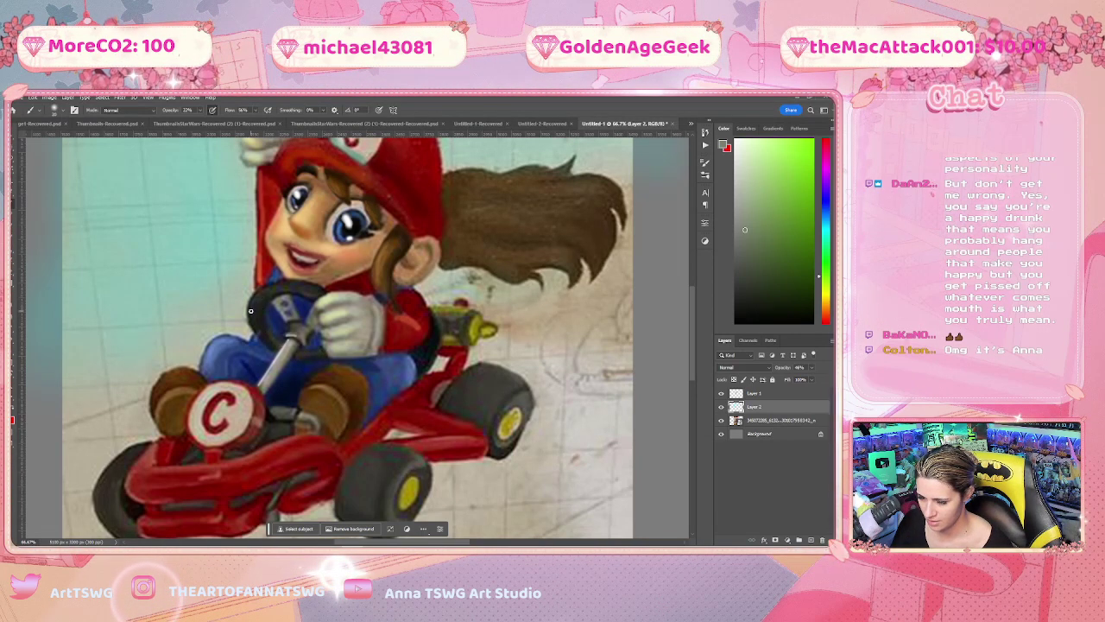
left_click_drag(260, 317, 311, 297)
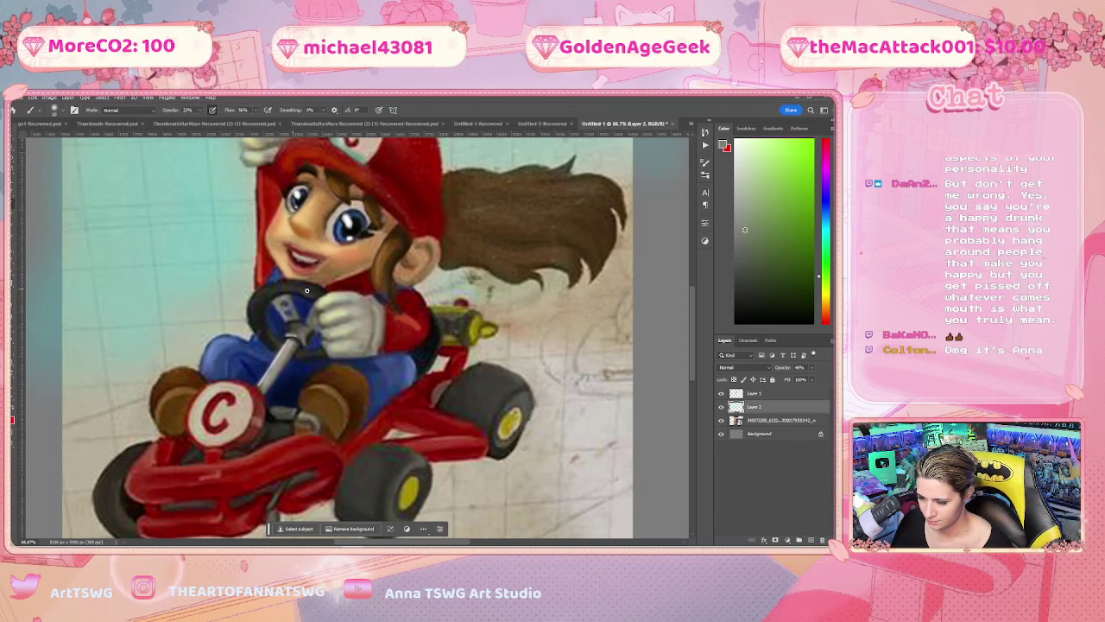
Switch to Layer 1 and refine the steering wheel with black shading and light grey highlights sampled from its hub
left_click(753, 394)
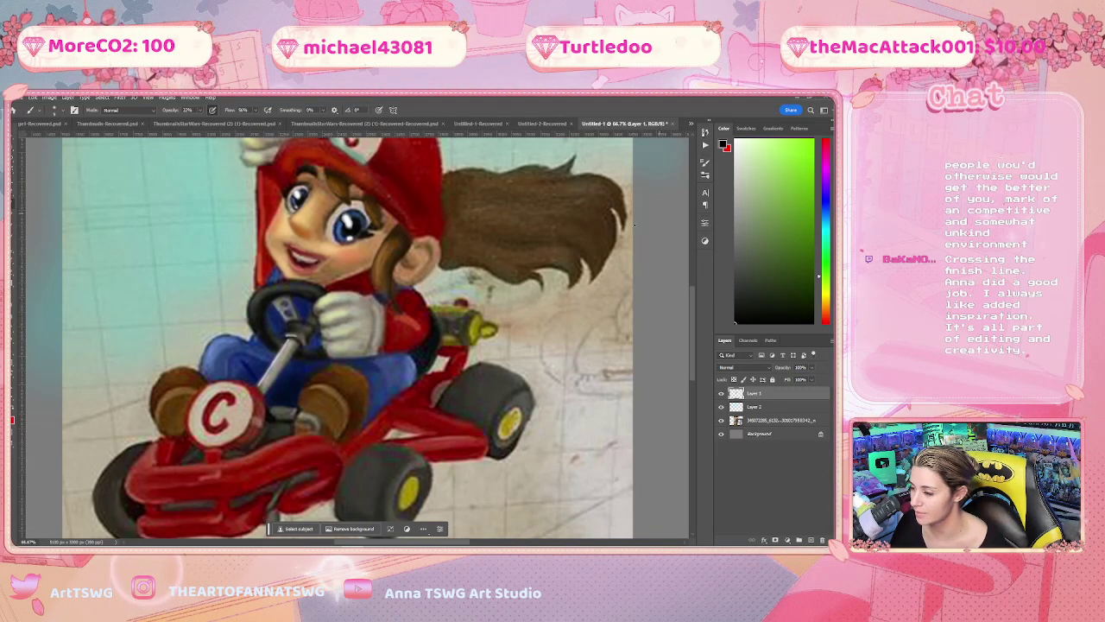
key("i")
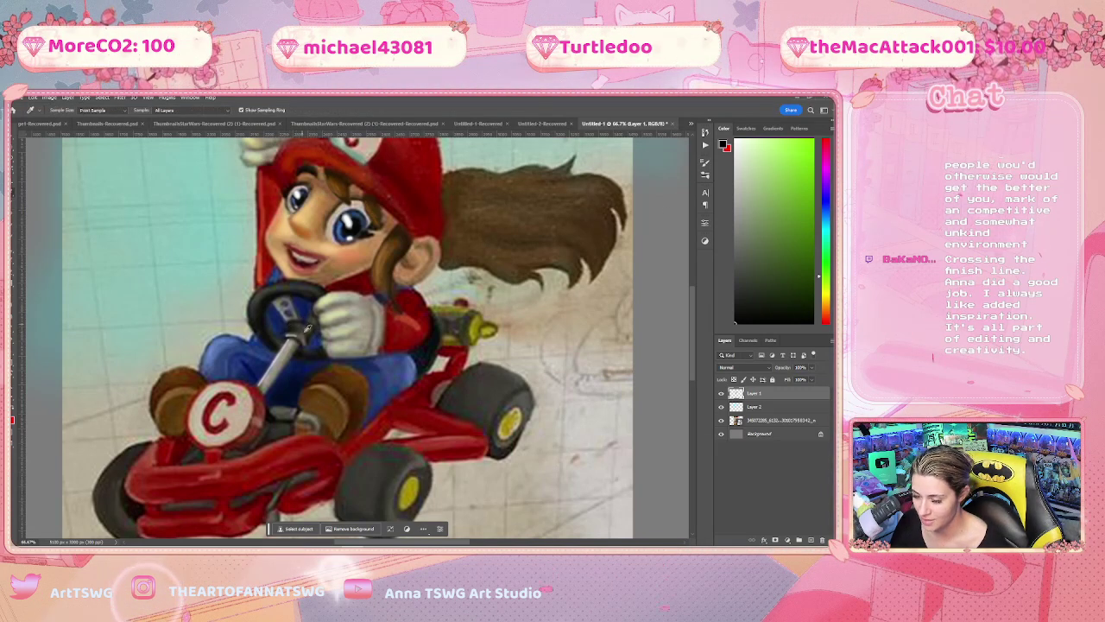
left_click(285, 308)
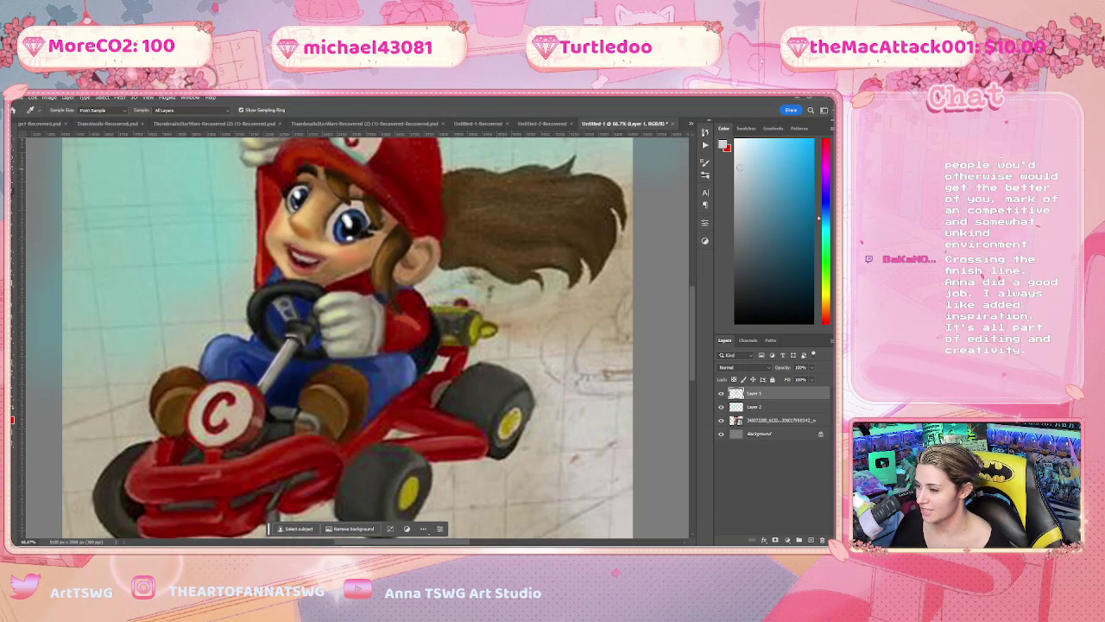
key("b")
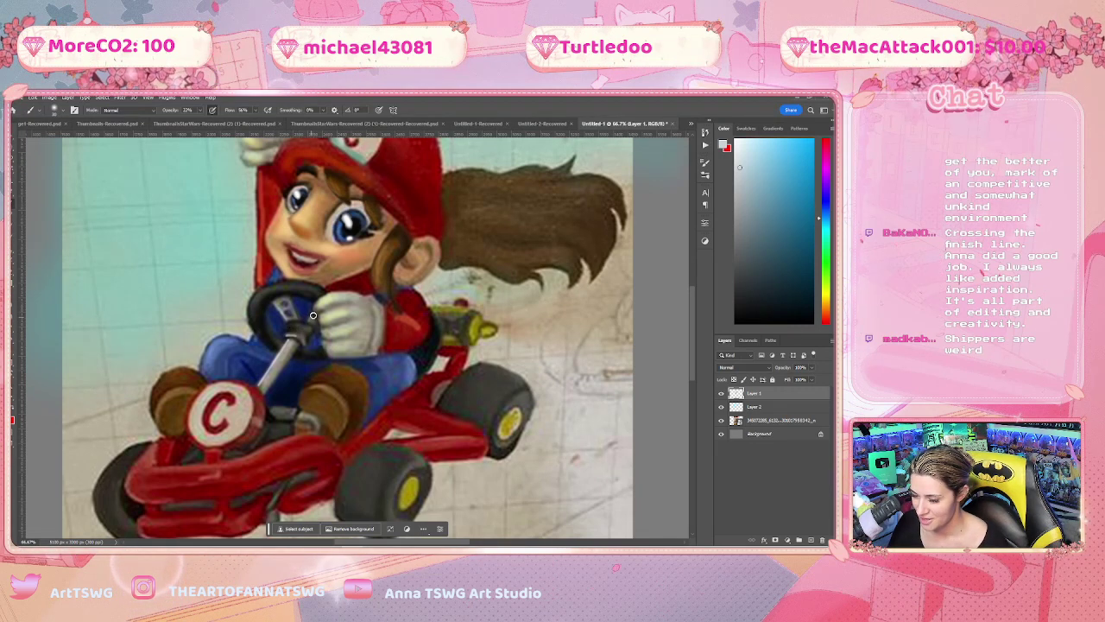
key("r")
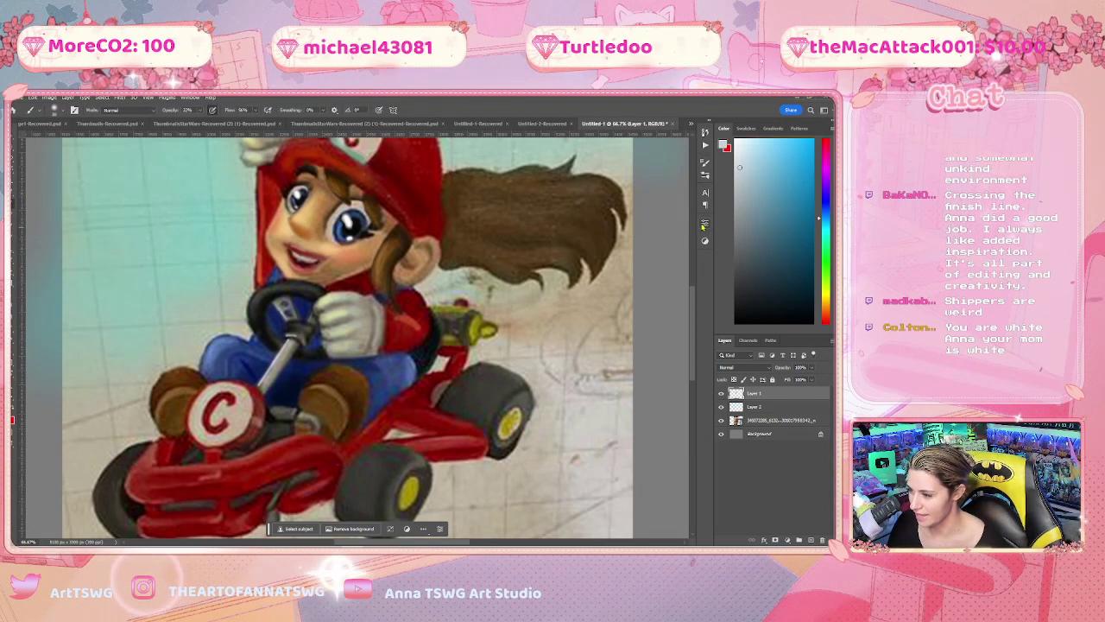
left_click(282, 322, "alt")
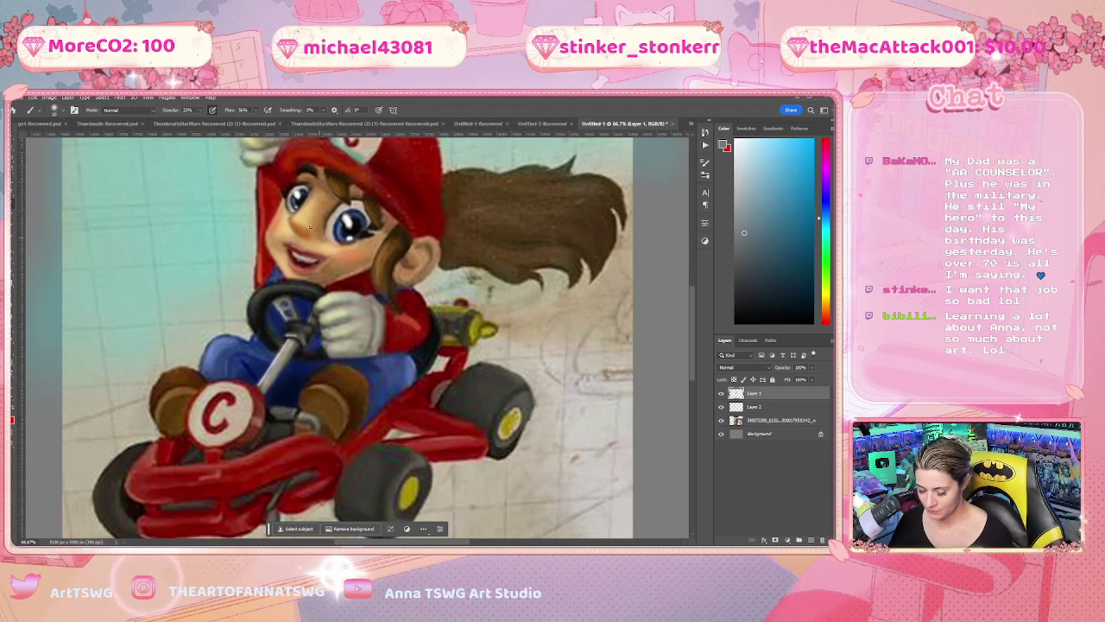
Shade the driver's red collar and raised sleeve with dark reds sampled from the clothing
left_click(349, 279, "alt")
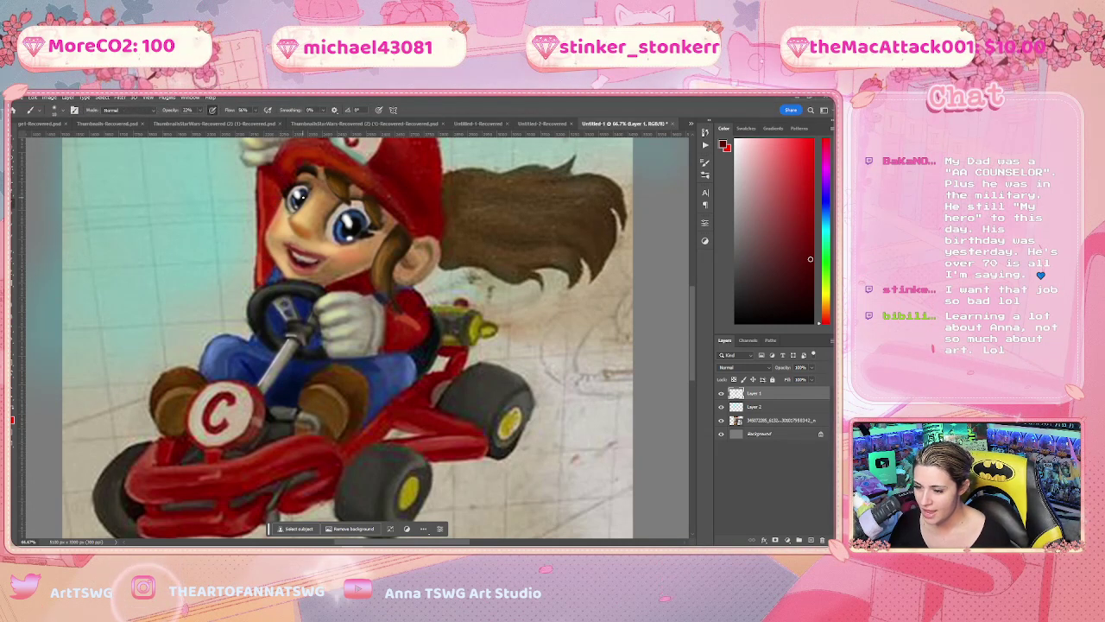
left_click_drag(299, 185, 310, 214)
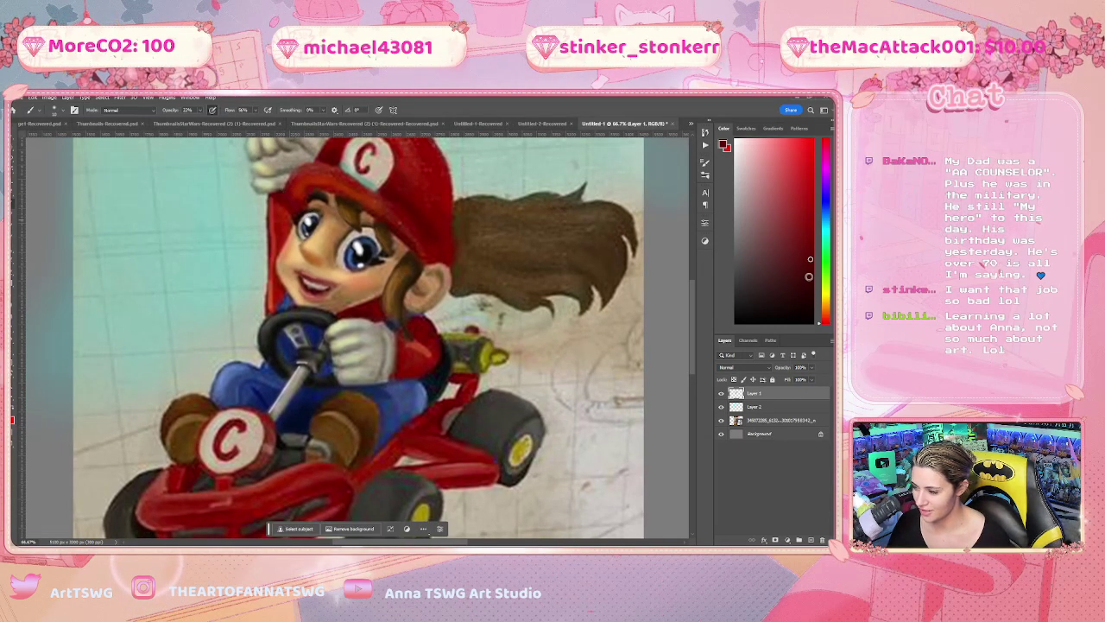
left_click(282, 191, "alt")
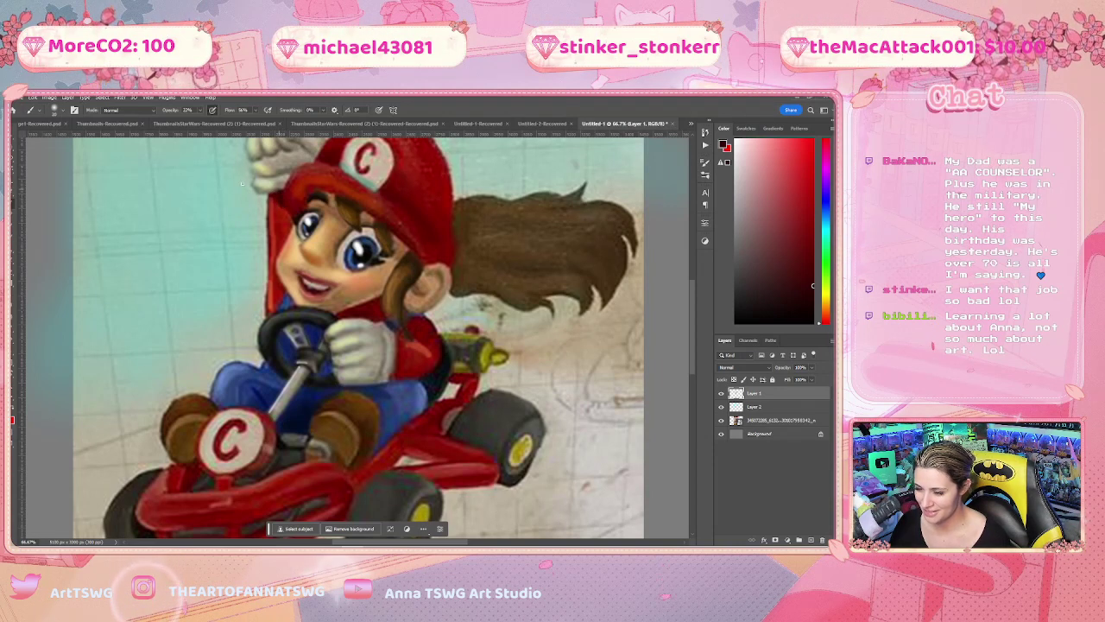
key("r")
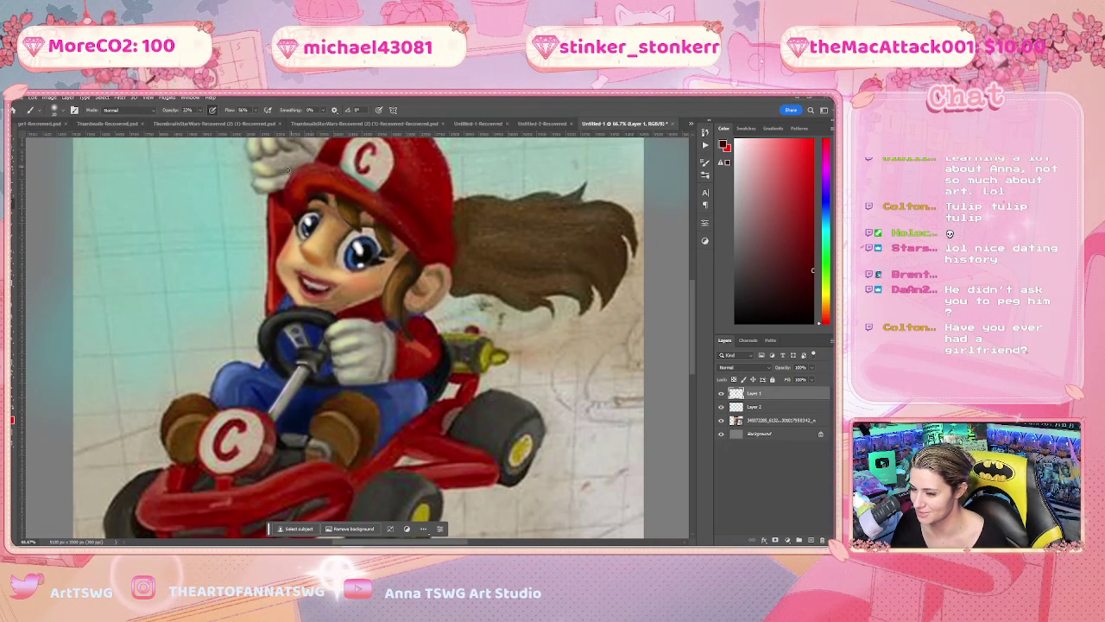
Deepen the shadow where the raised glove meets the cap, using a dark grey-brown sampled from the glove and softening it with the Blur tool
scroll(341, 173, "up", 2)
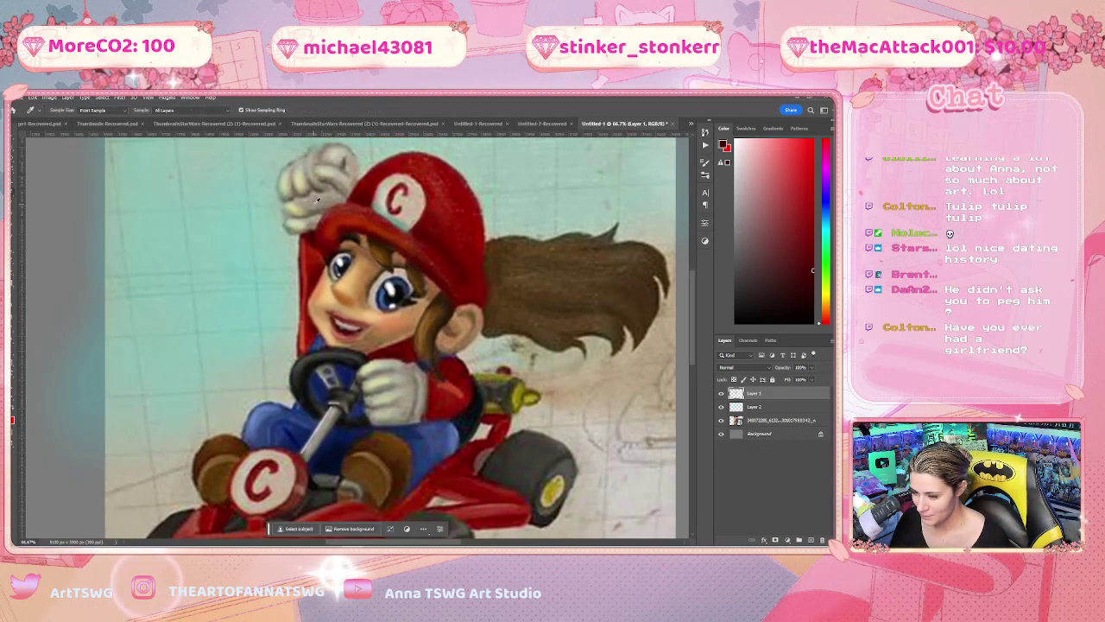
left_click(317, 204, "alt")
left_click(742, 285)
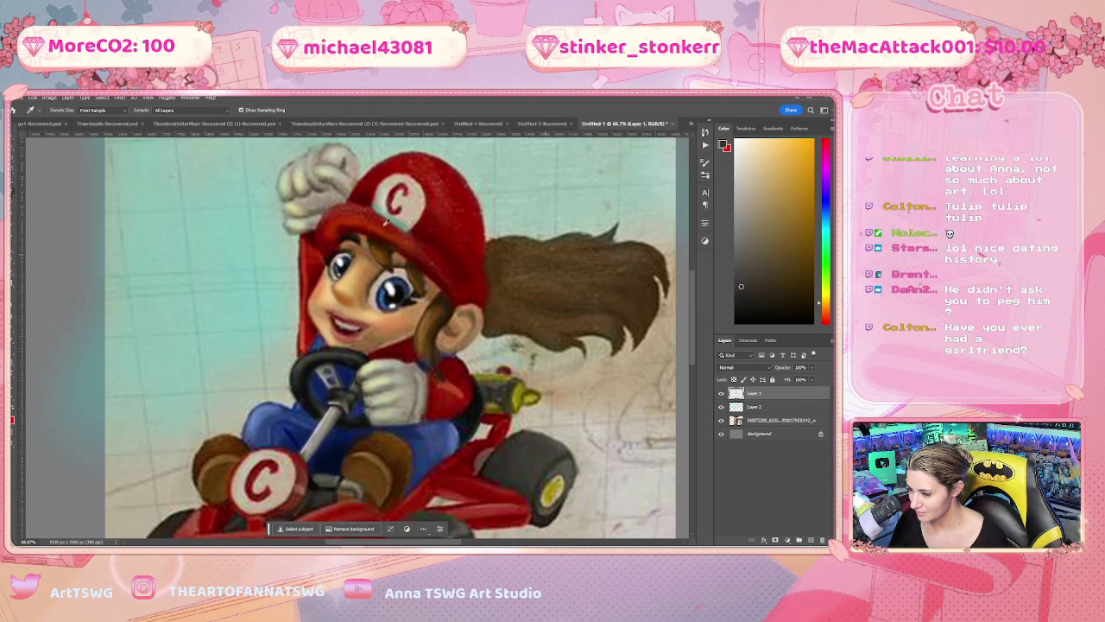
key("b")
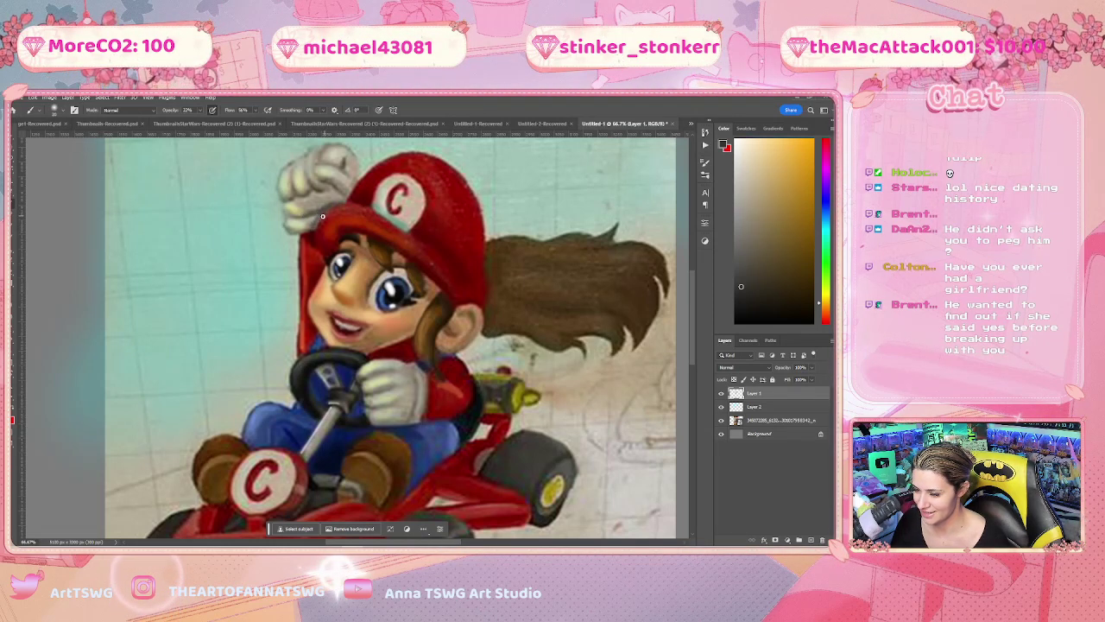
left_click(12, 300)
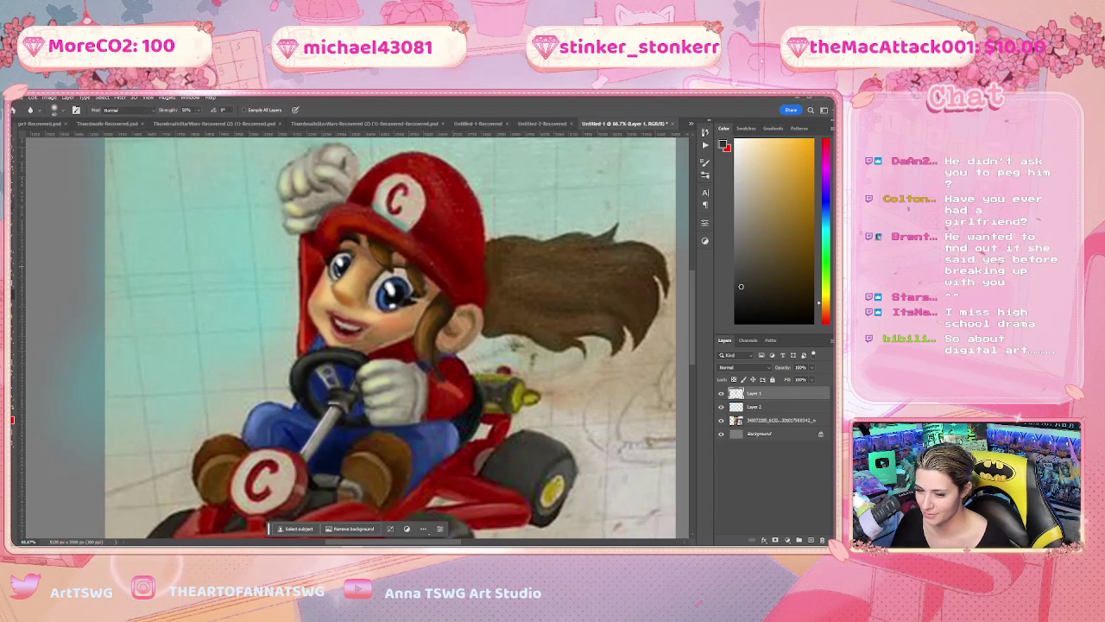
key("b")
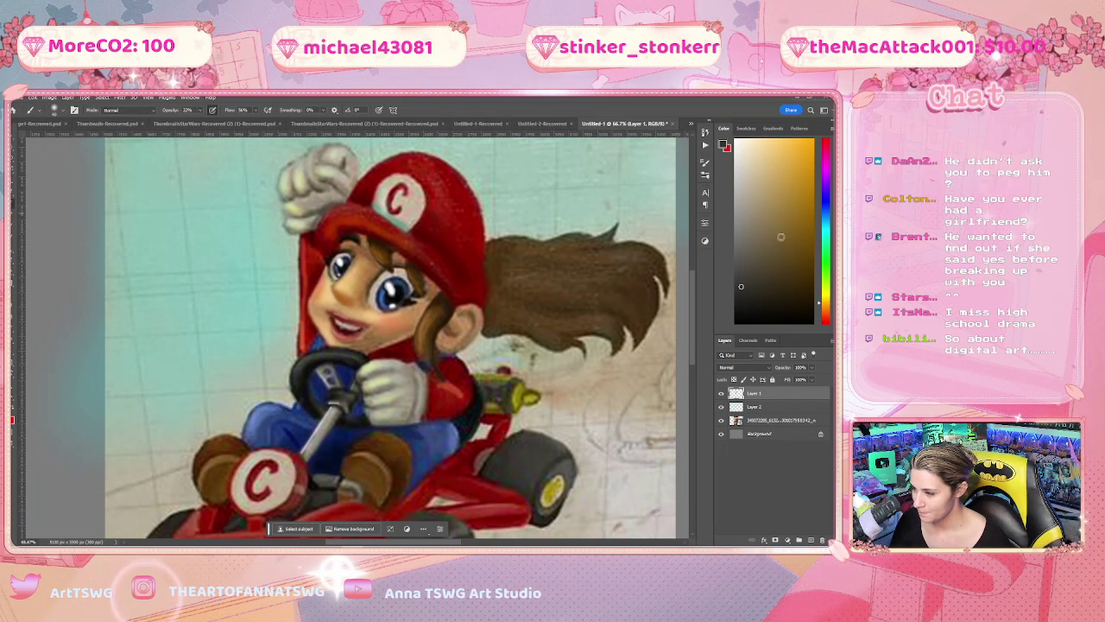
left_click(743, 266)
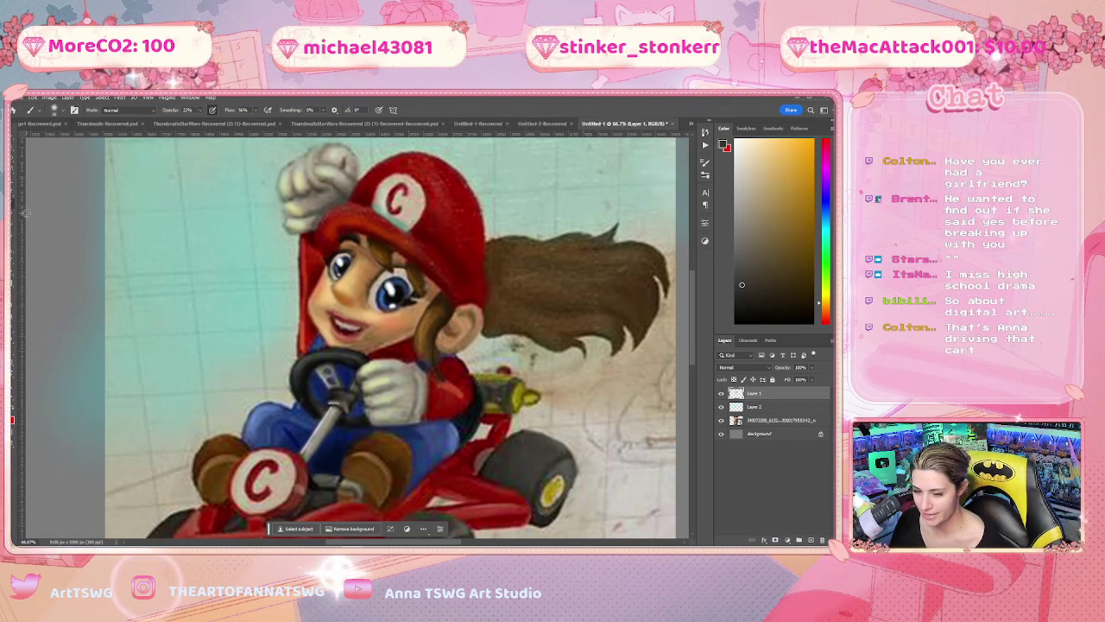
Darken the hair around the driver's ear and cheek with a dark brown sampled from the hair's shadows
key("i")
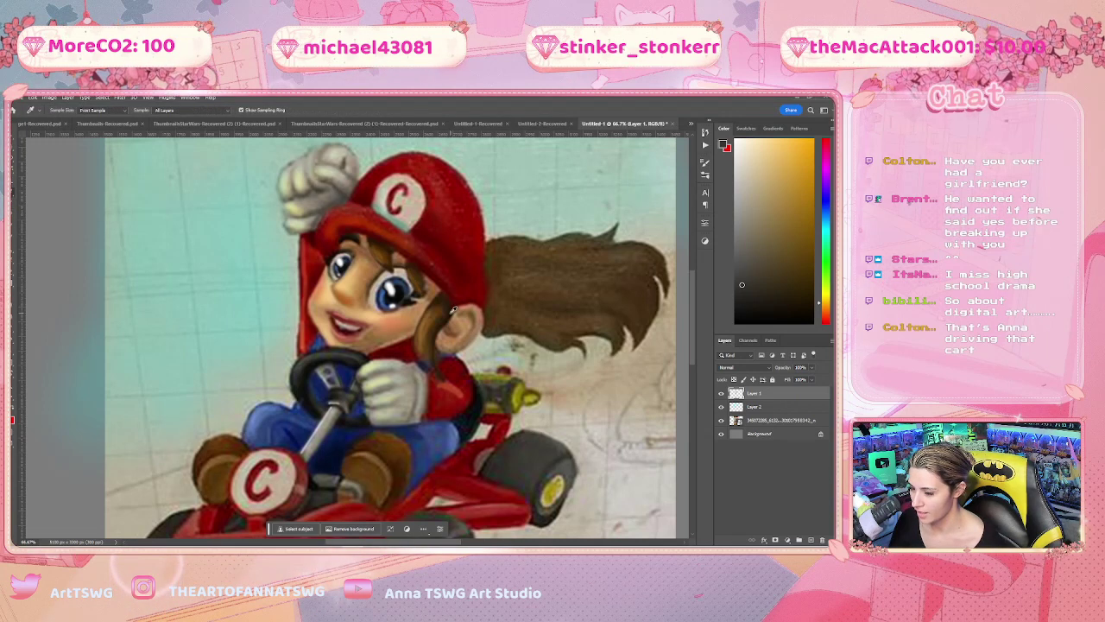
left_click(453, 311)
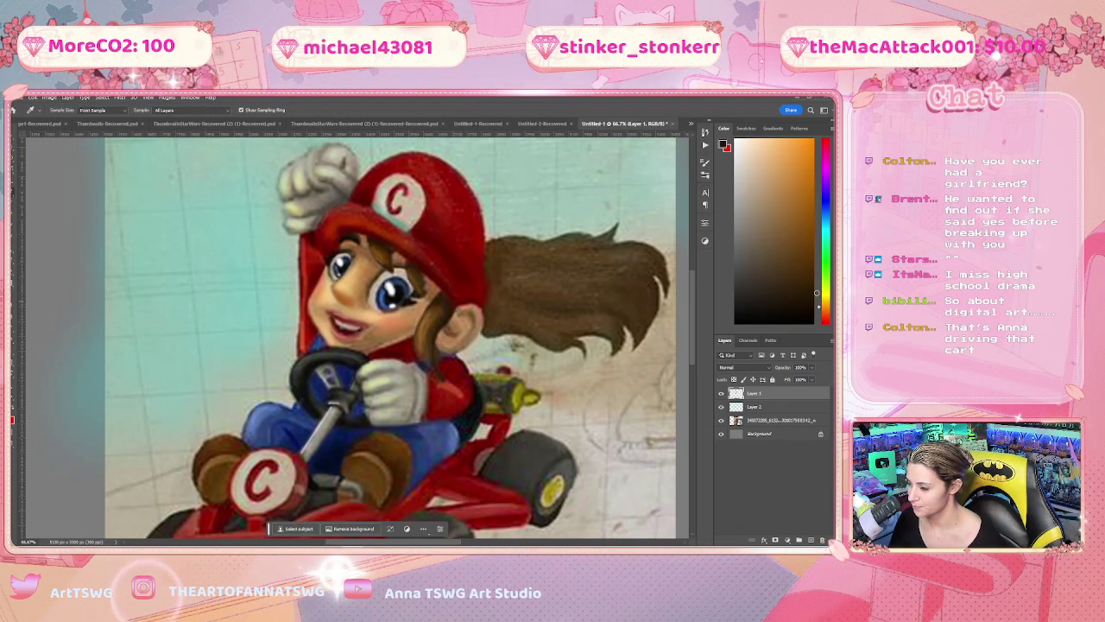
left_click(434, 290)
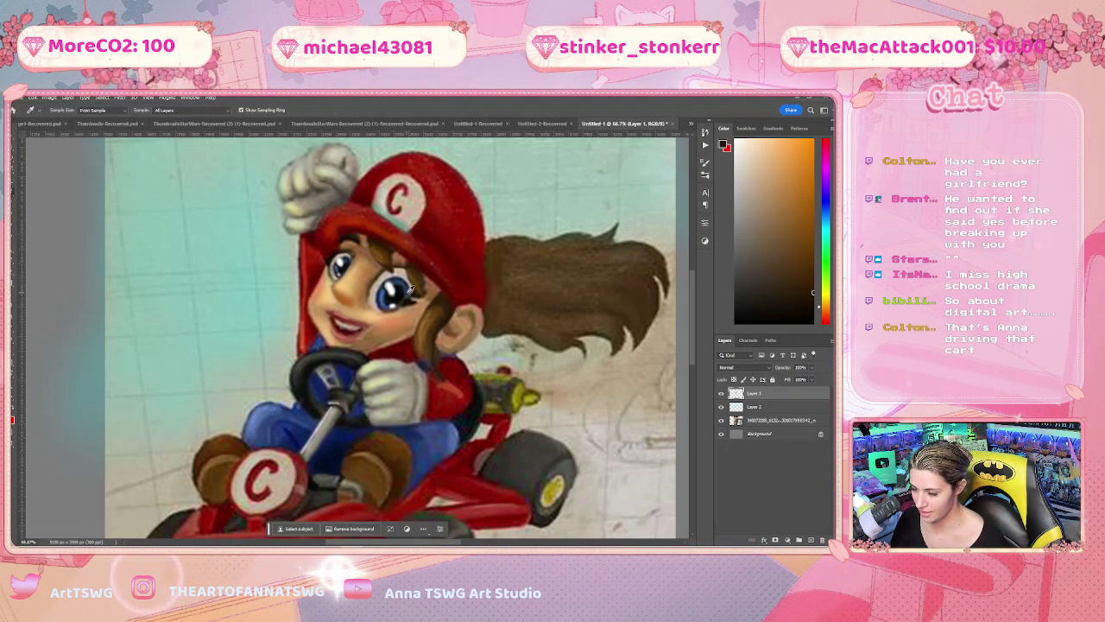
key("b")
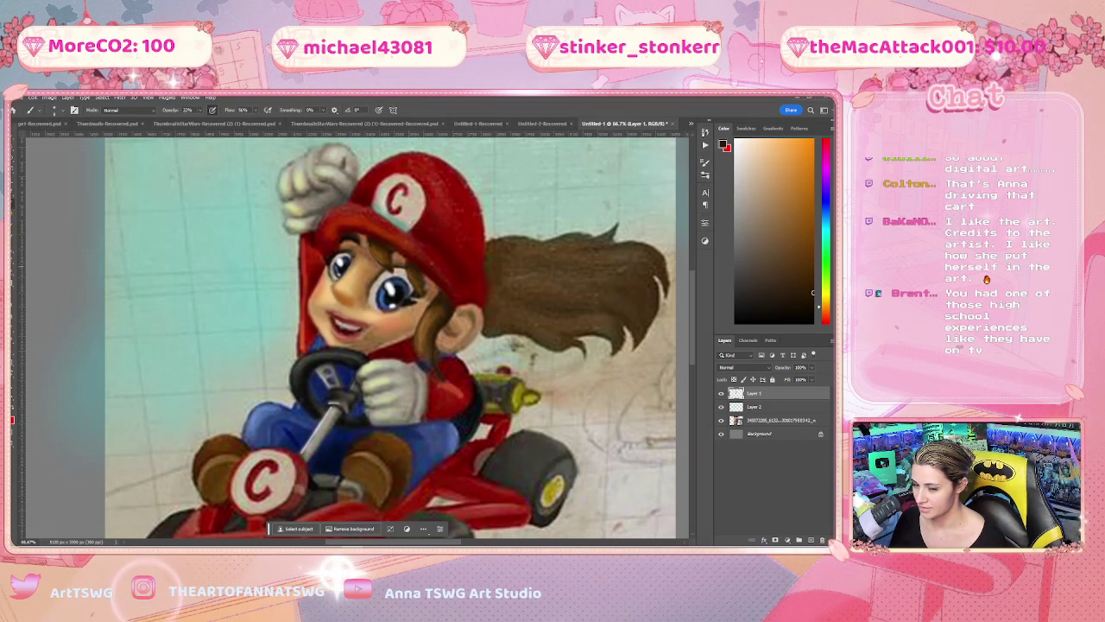
Shade the cap with a sampled dark red and brighten its crown with a vivid red
key("i")
left_click(442, 243)
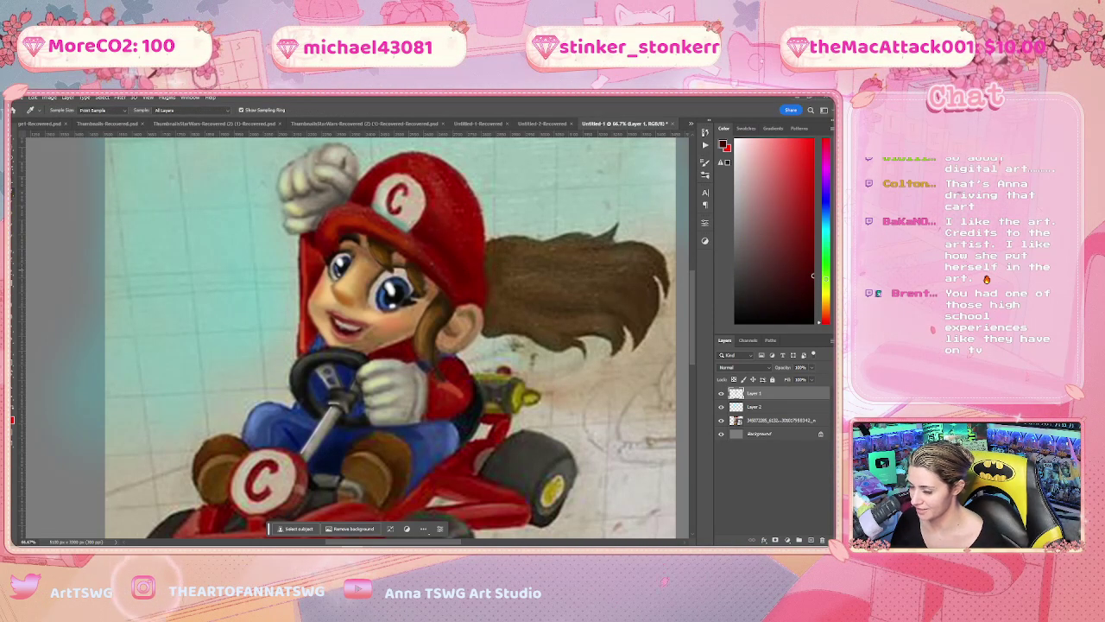
key("b")
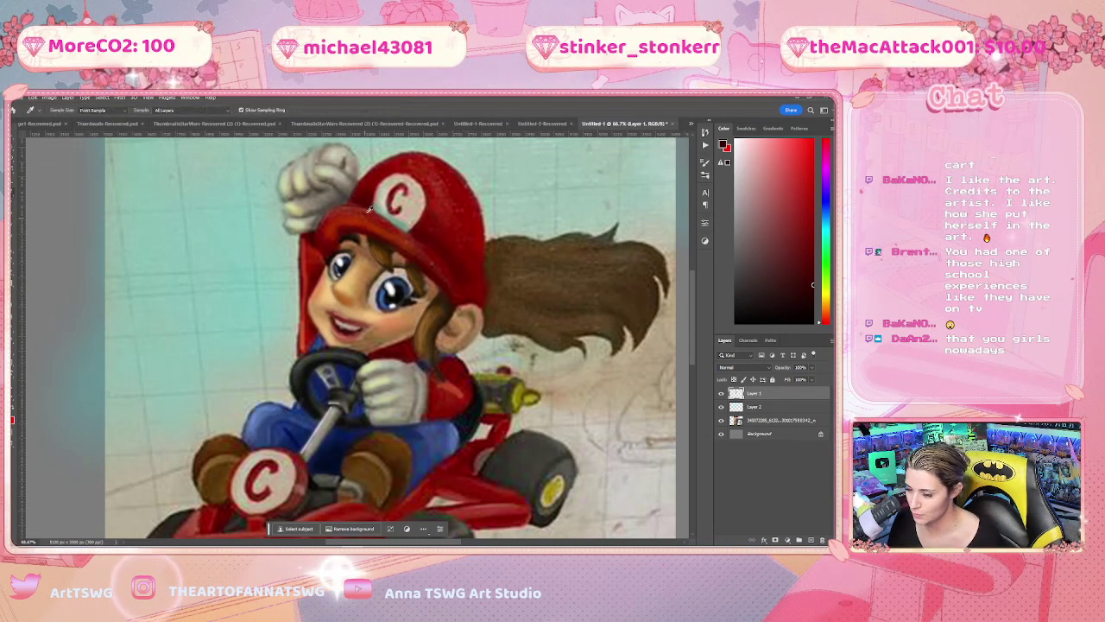
left_click(366, 207, "alt")
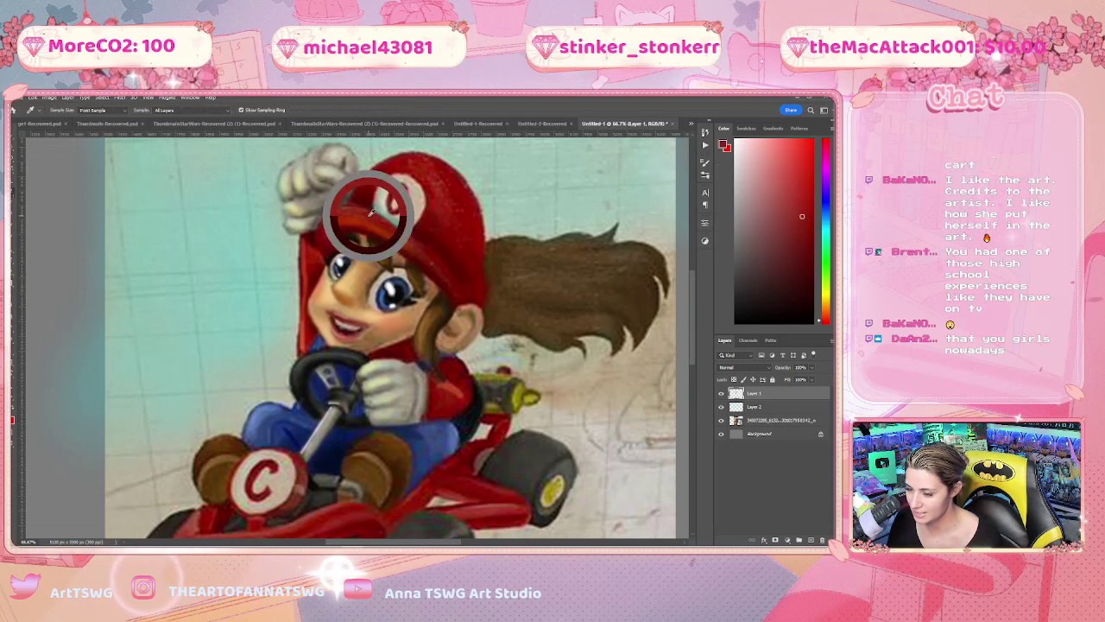
left_click(383, 171, "alt")
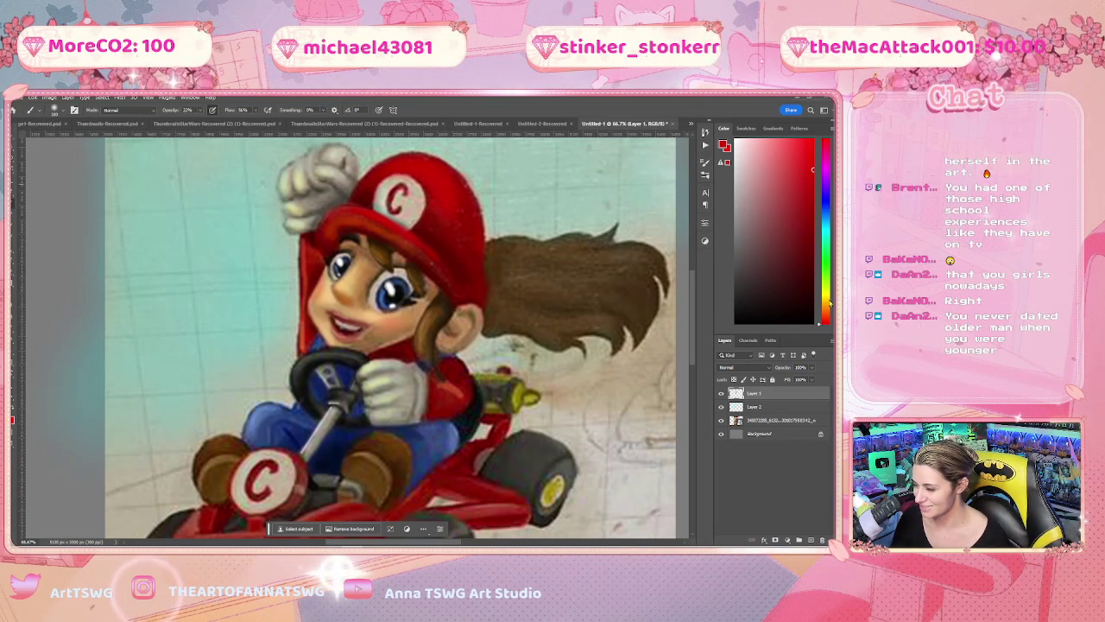
Add warm orange and golden yellow highlights to the cap's crown and soften them with the Blur tool
left_click(825, 154)
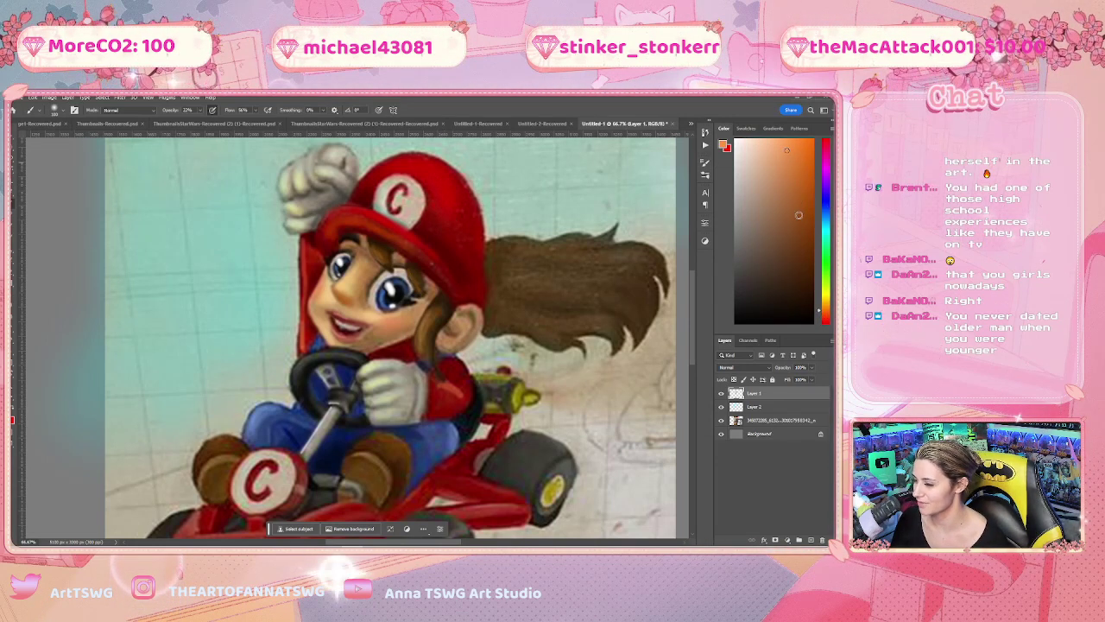
left_click(821, 302)
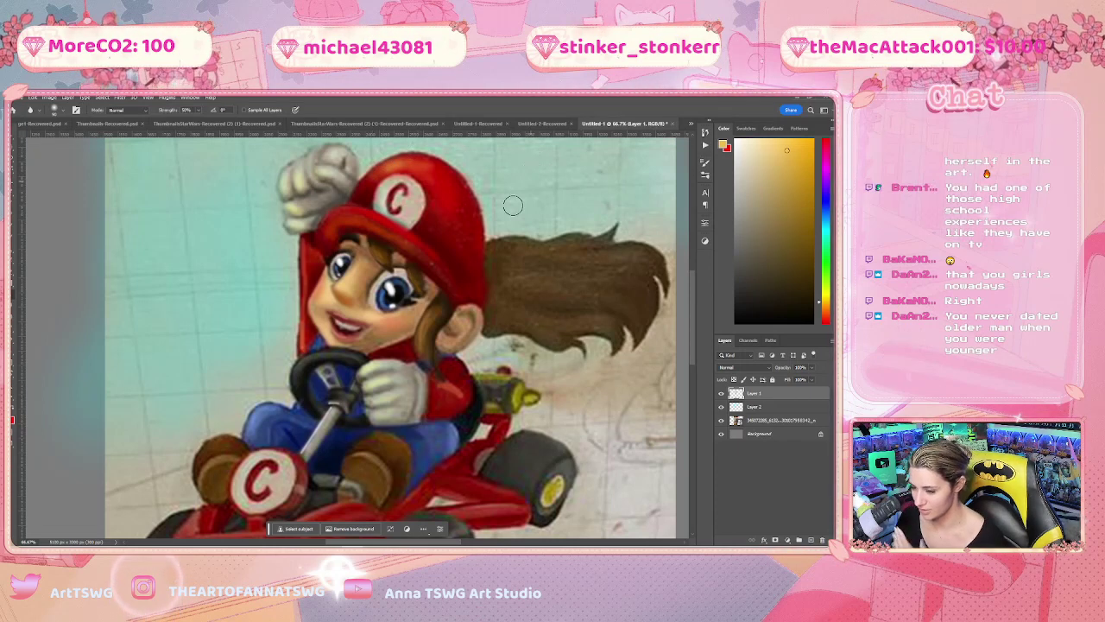
key("b")
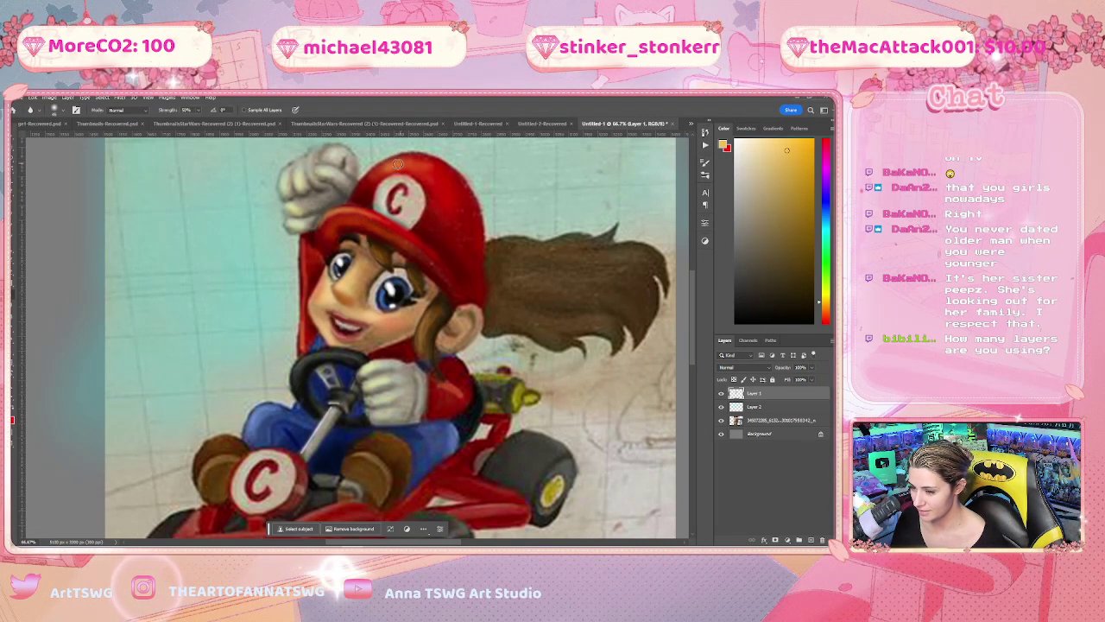
scroll(469, 361, "down", 2)
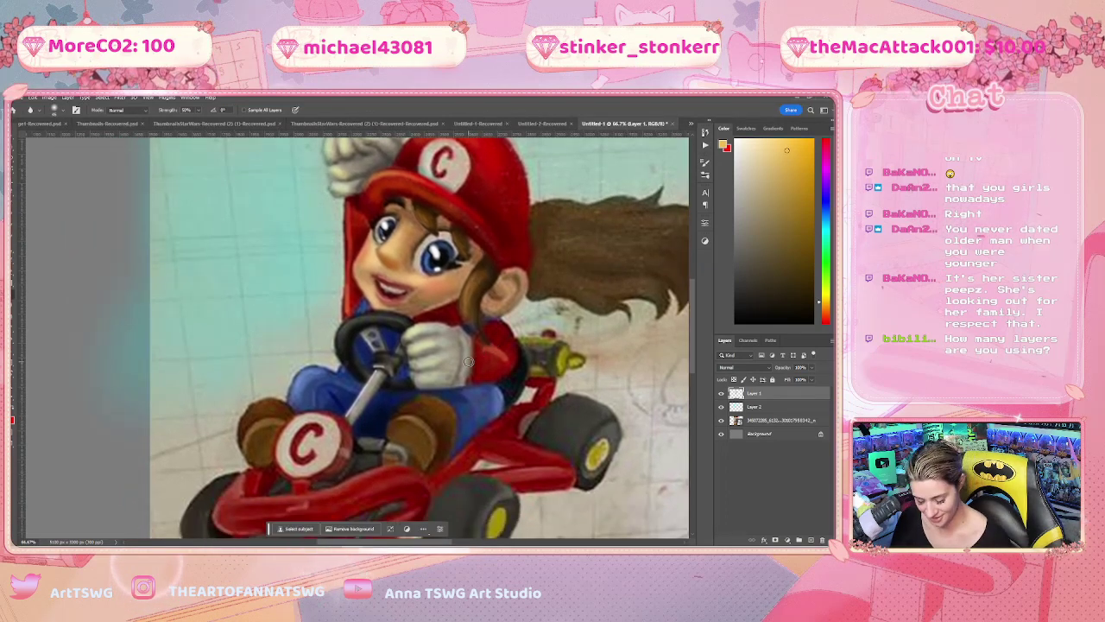
key("b")
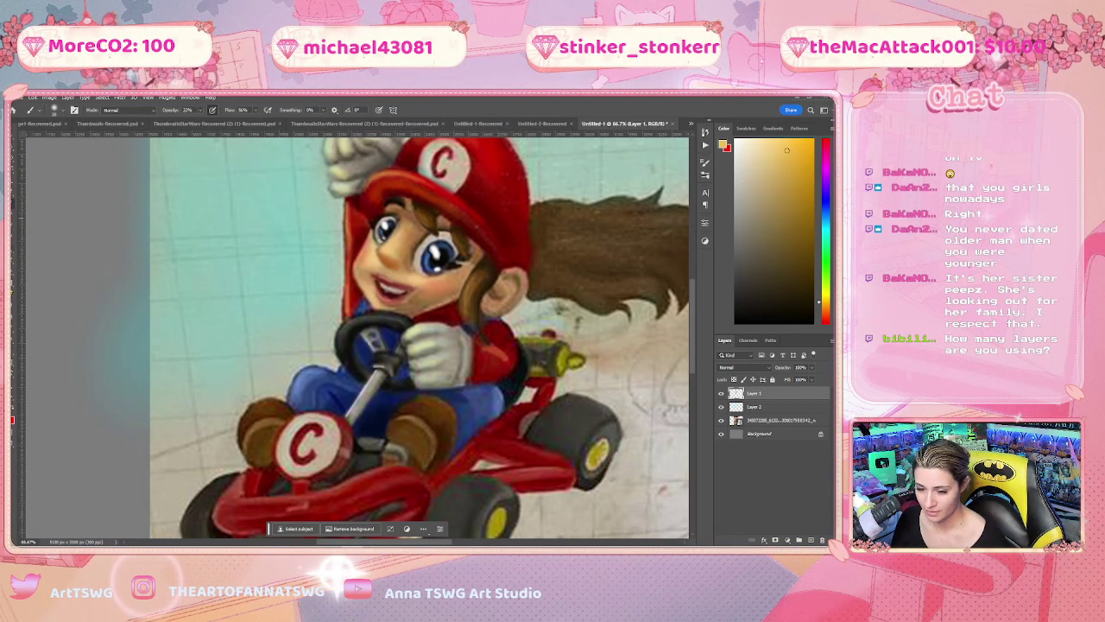
Group the two paint layers, Layer 1 and Layer 2
key("r")
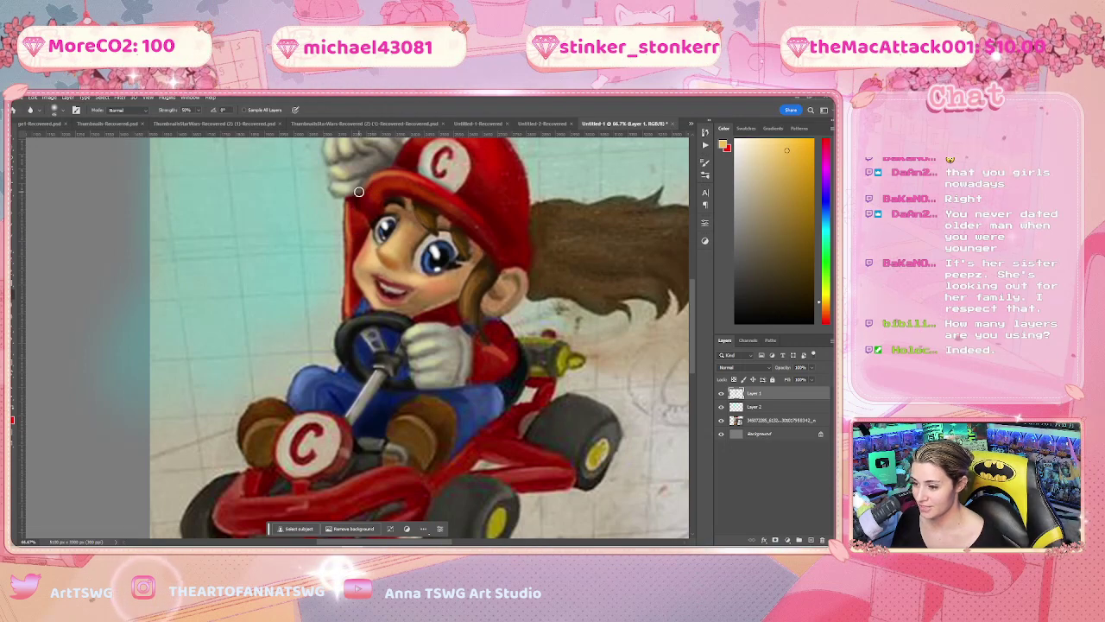
key("ctrl+minus")
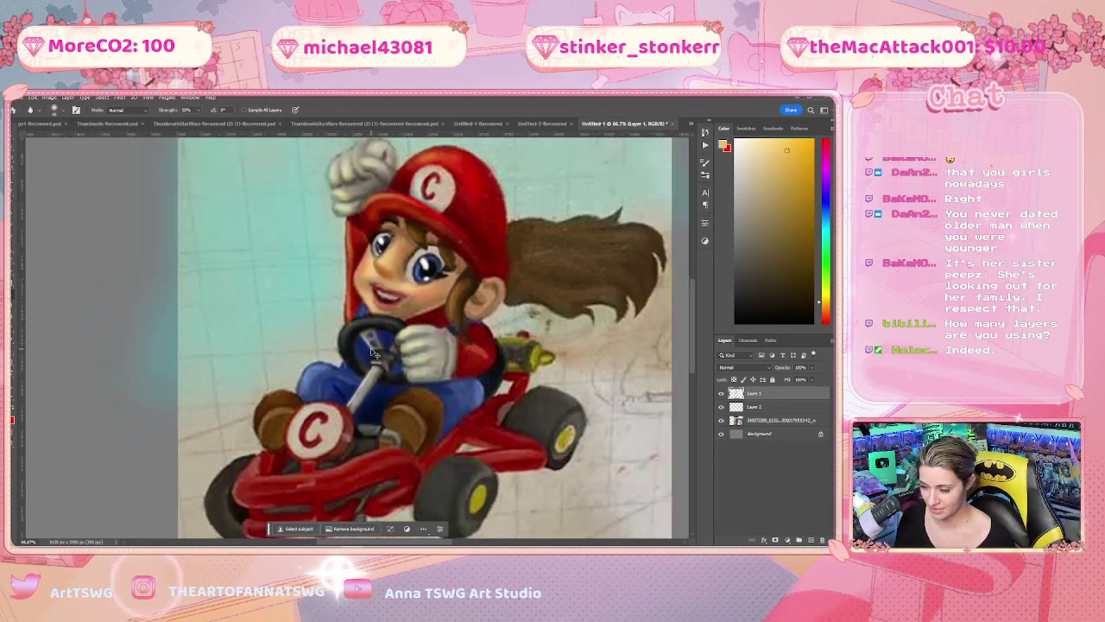
key("ctrl+plus")
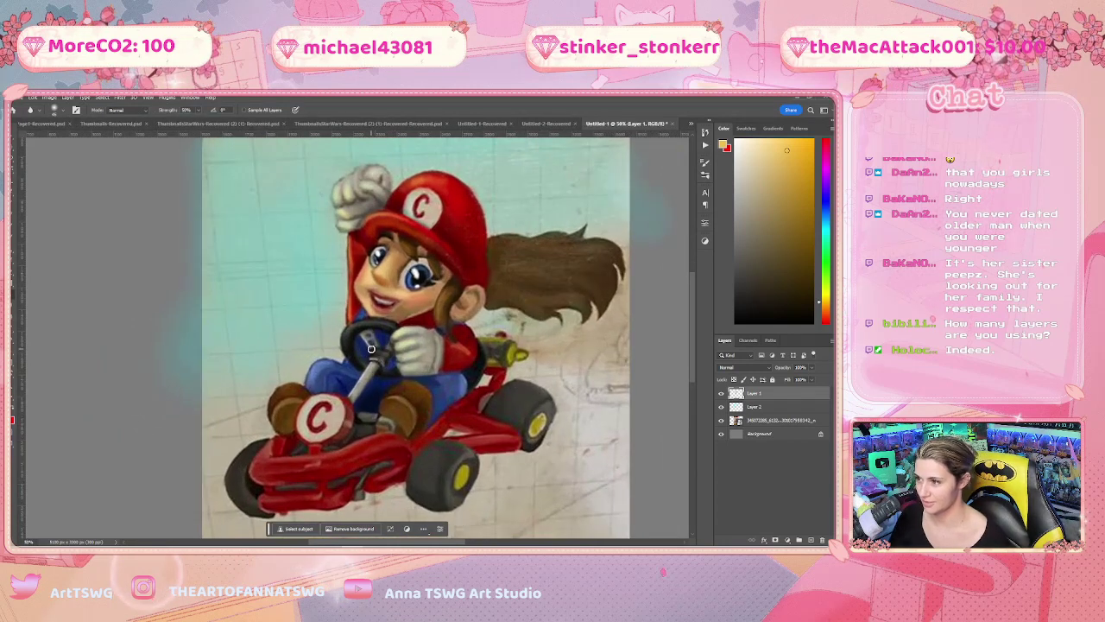
left_click(767, 411, "shift")
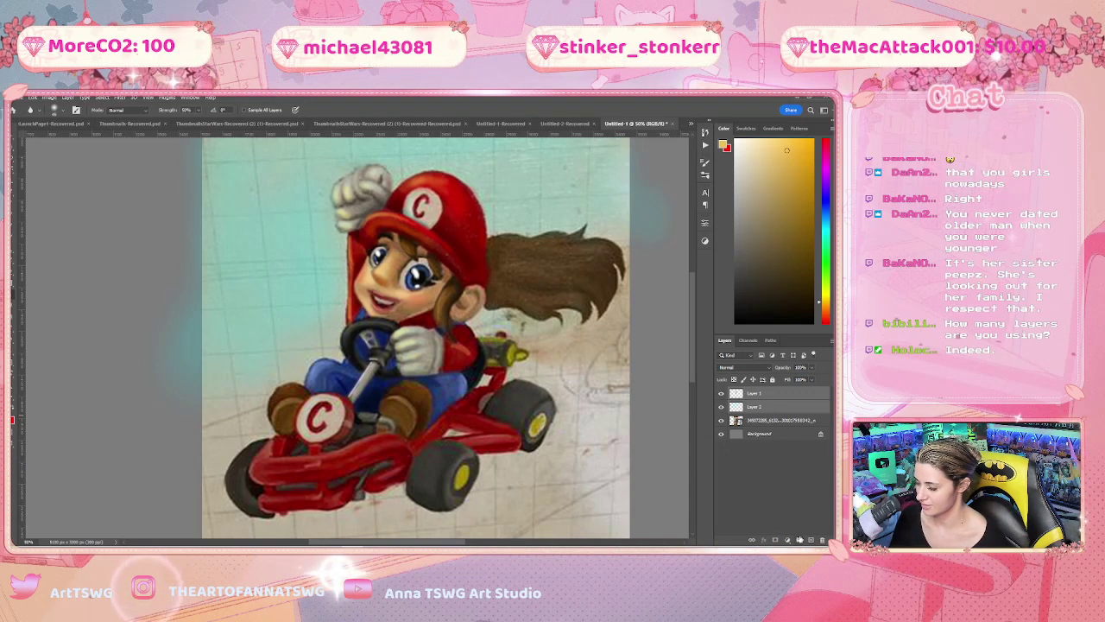
key("ctrl+g")
Compare the painting with and without the digital paint by toggling the visibility of Group 1
left_click(722, 393)
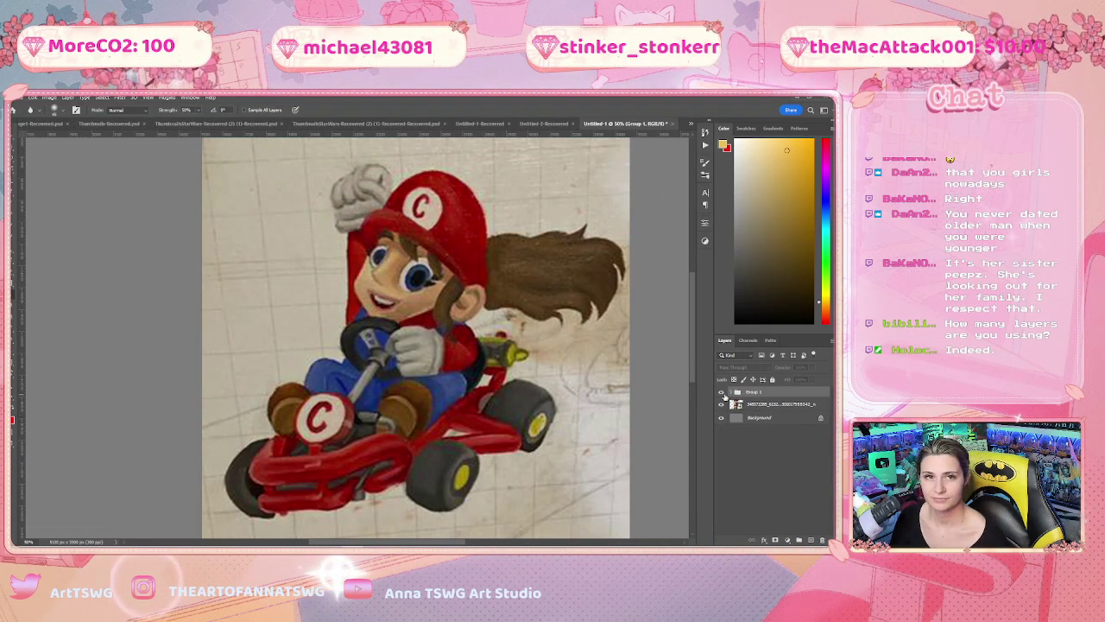
left_click(722, 393)
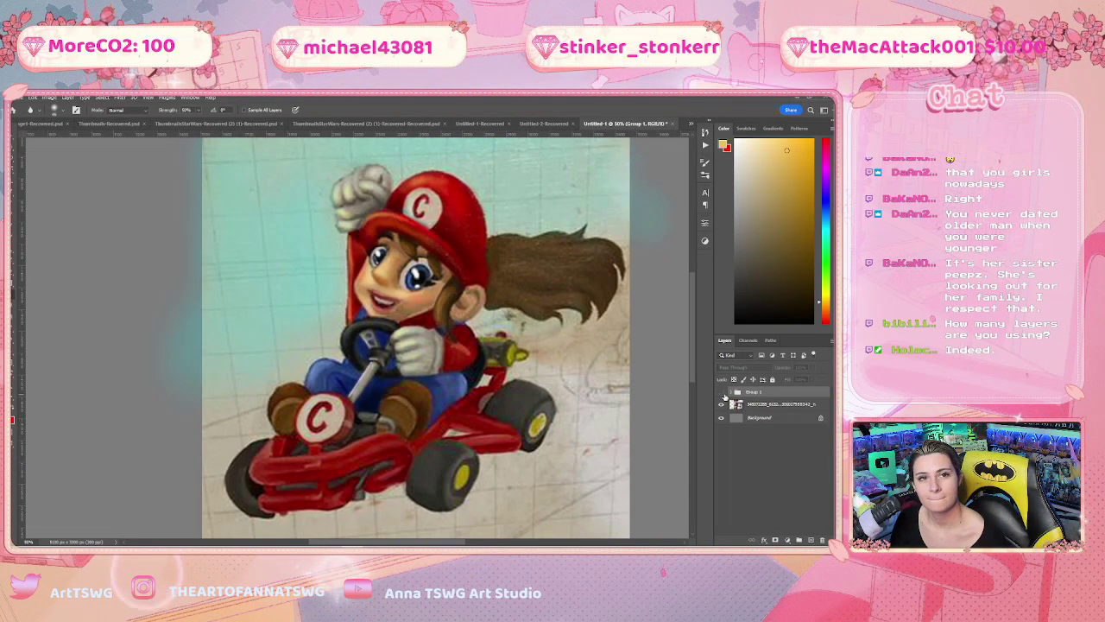
left_click(722, 393)
left_click(722, 393)
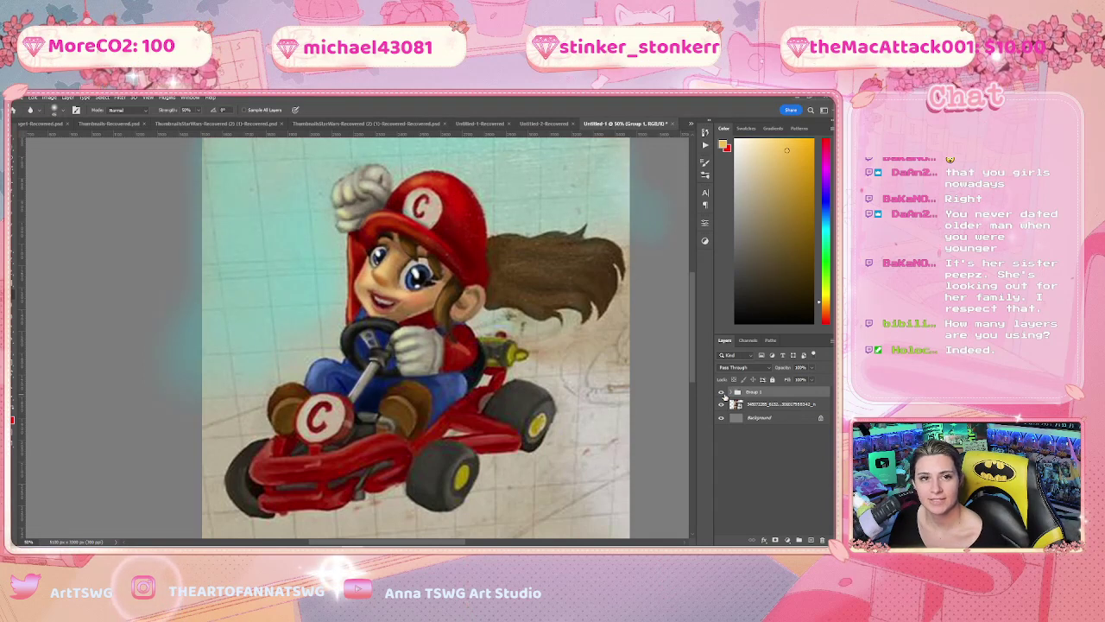
left_click(722, 393)
left_click(722, 393)
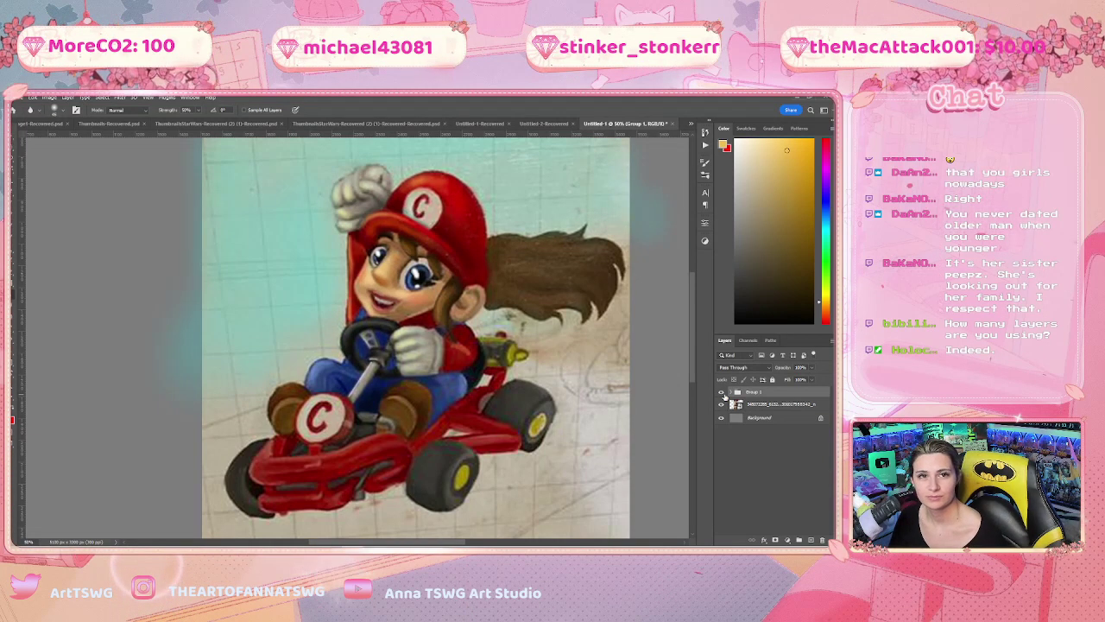
left_click(722, 393)
left_click(722, 393)
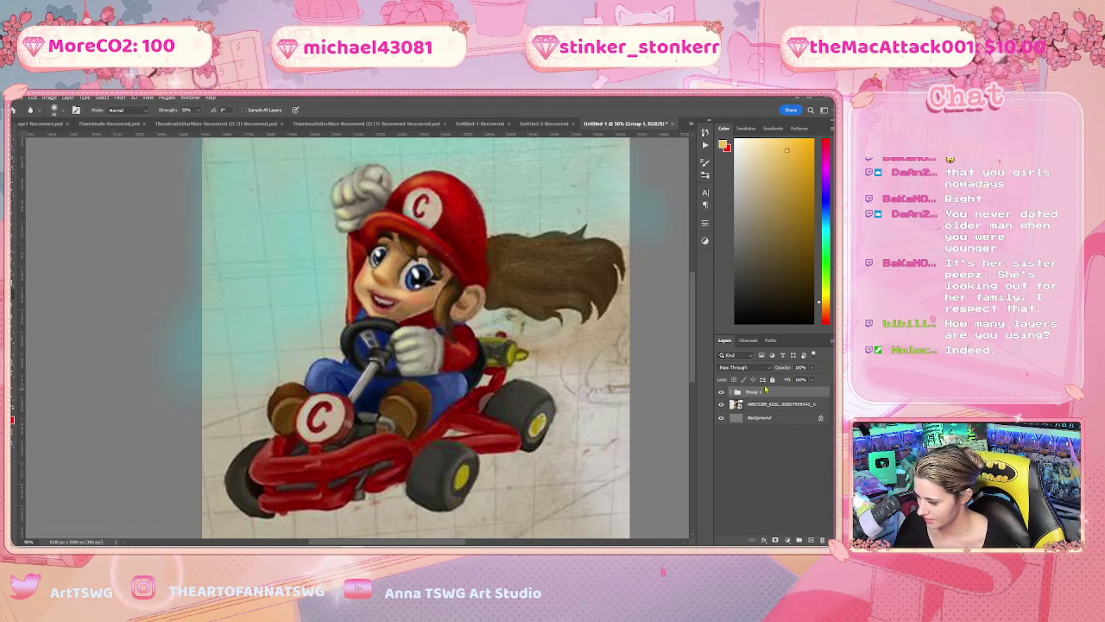
left_click(722, 393)
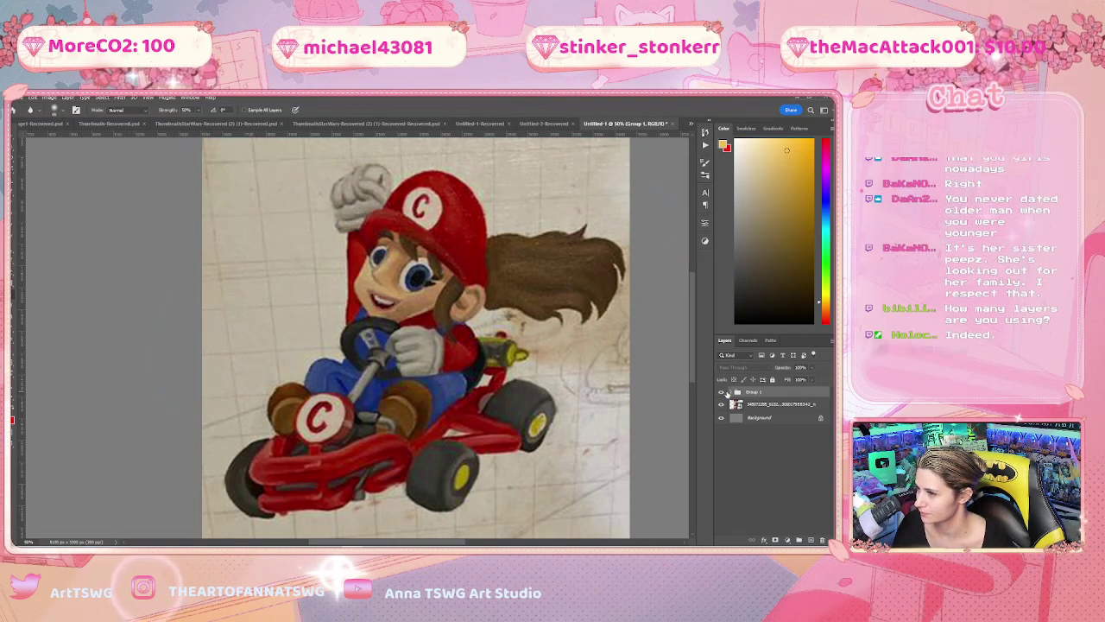
left_click(723, 392)
On Layer 1 inside the group, brighten the kart's round C emblem with a pale cream based on the emblem's own colour
left_click(731, 392)
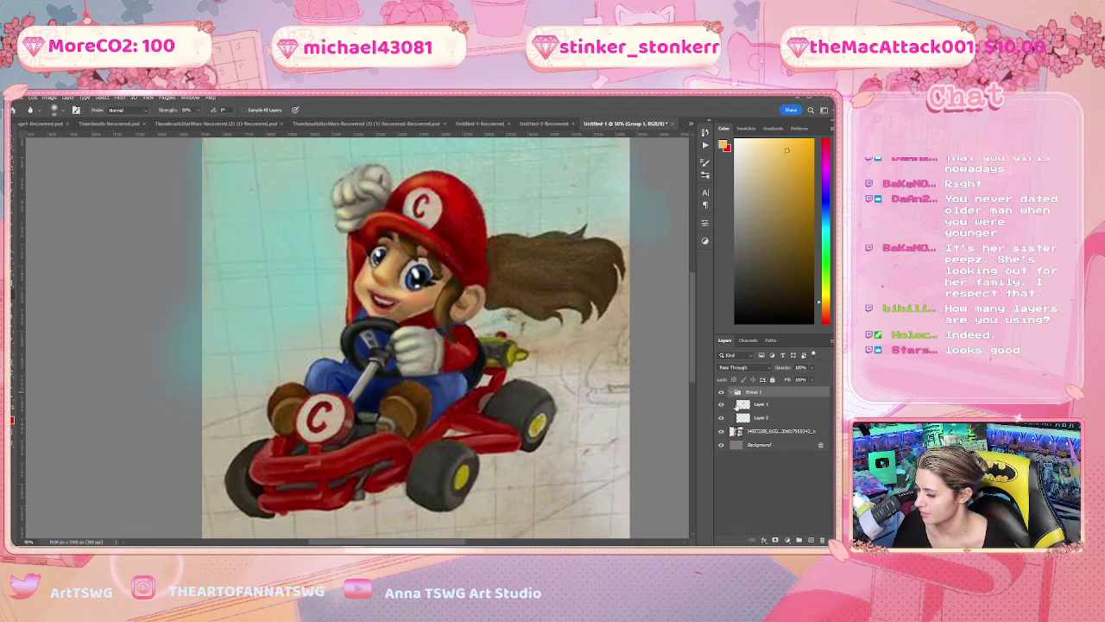
left_click(748, 404)
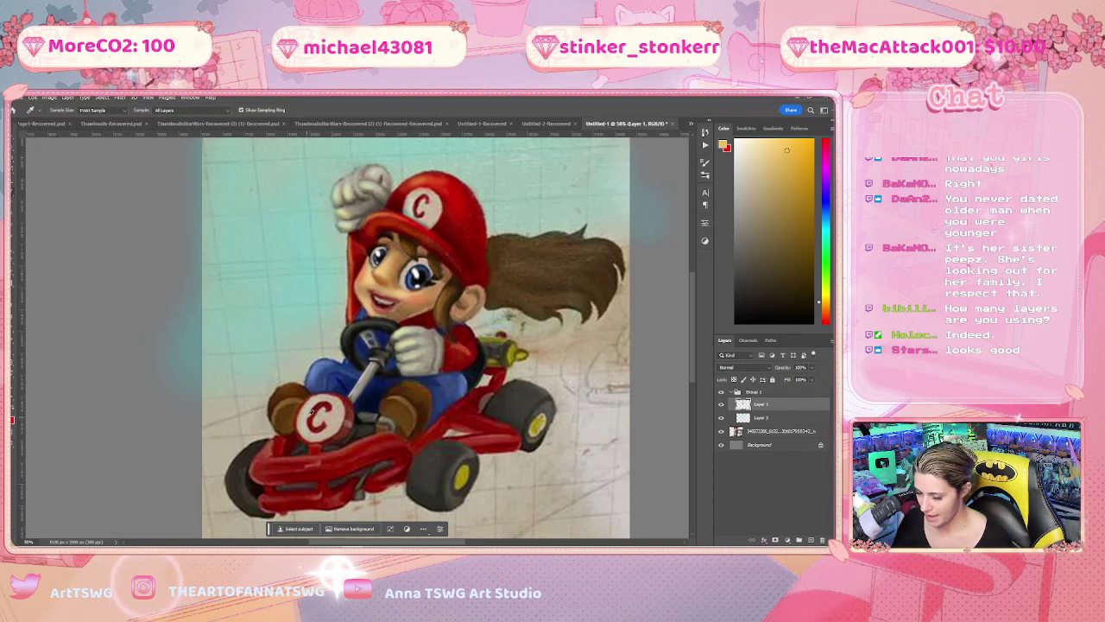
left_click(302, 420, "alt")
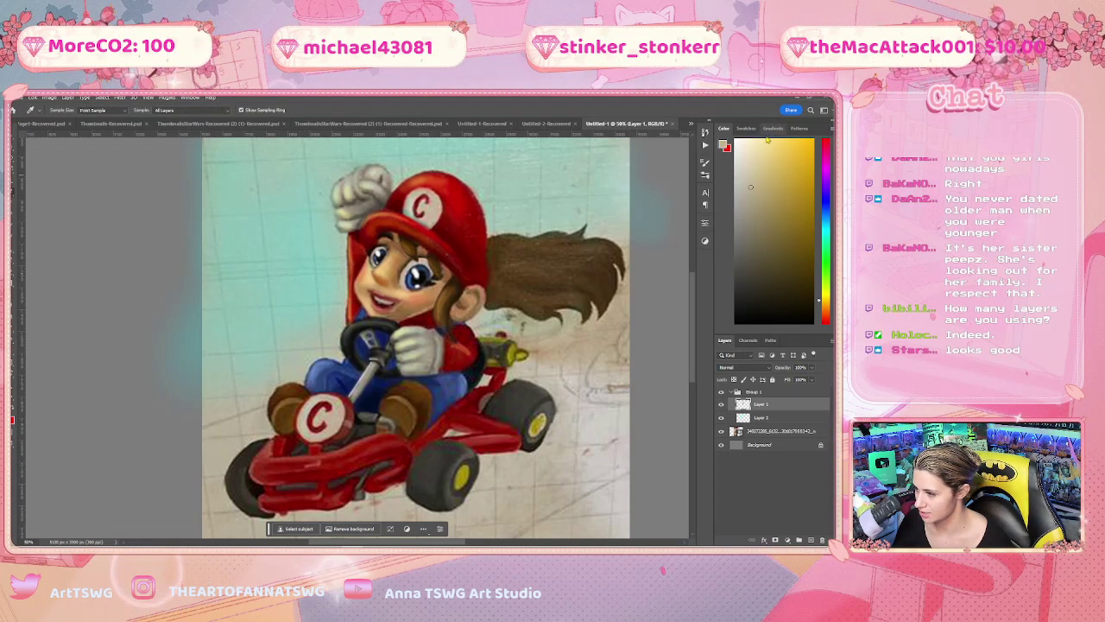
scroll(484, 251, "down", 3)
scroll(484, 250, "left", 2)
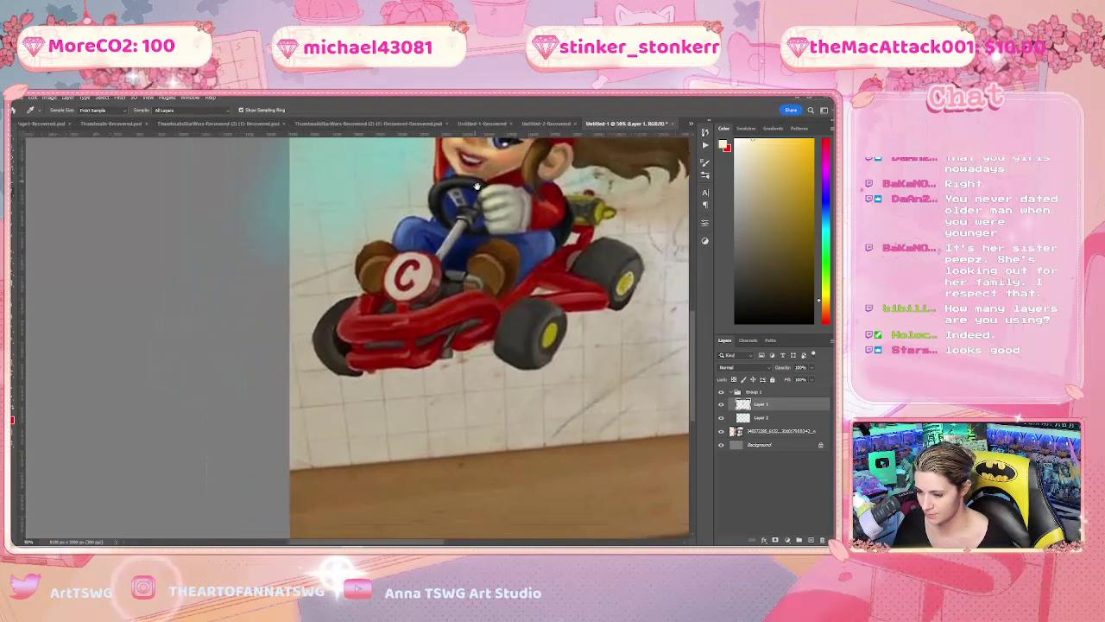
key("b")
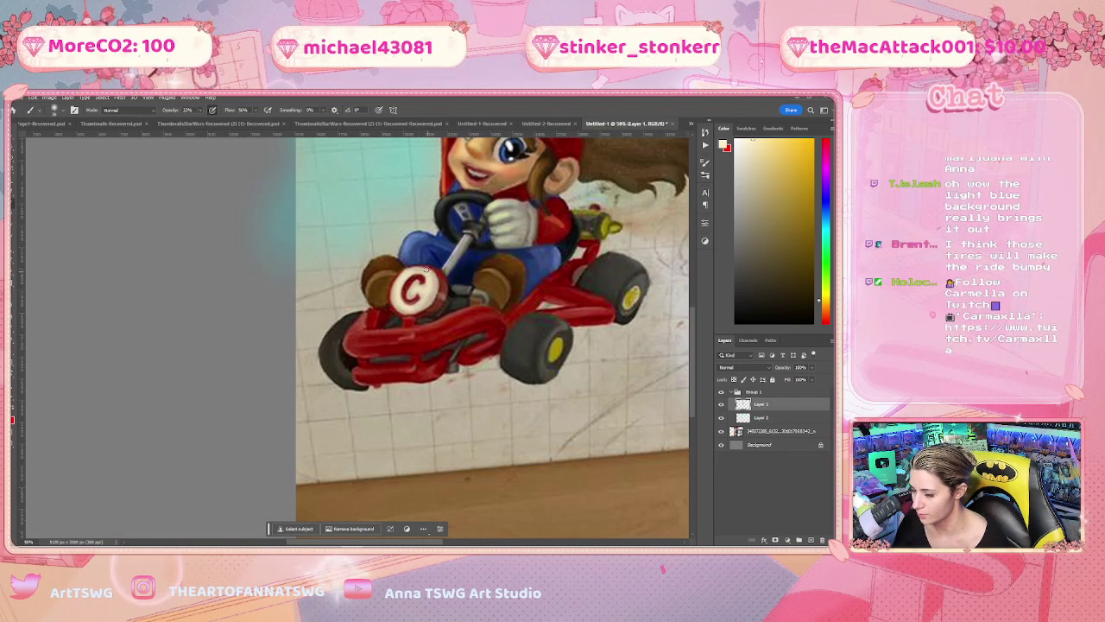
scroll(481, 296, "up", 3)
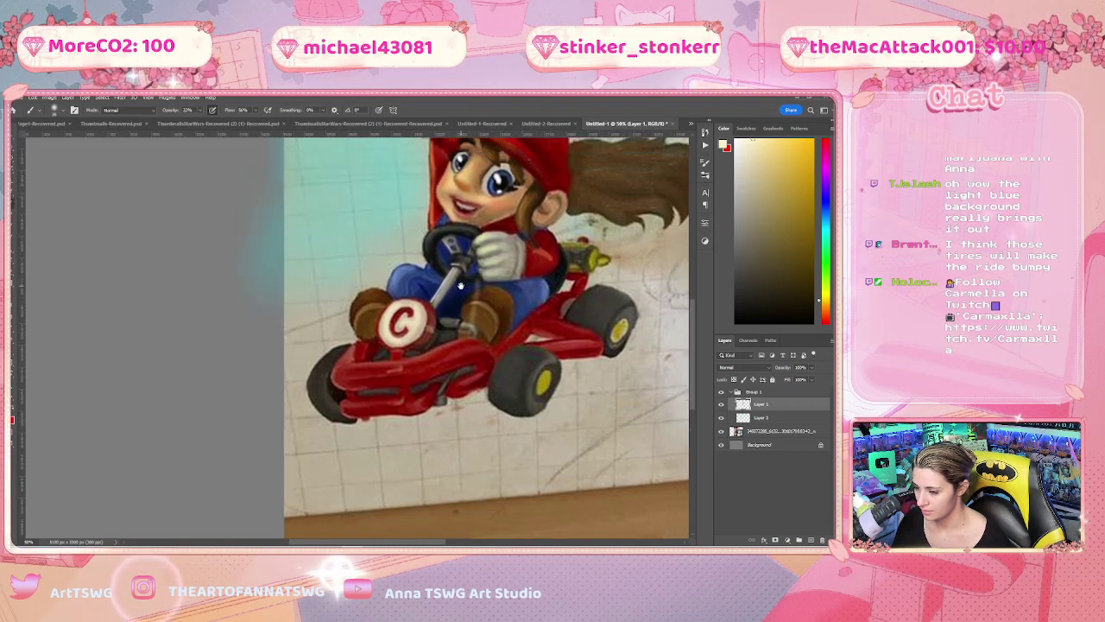
scroll(450, 311, "down", 3)
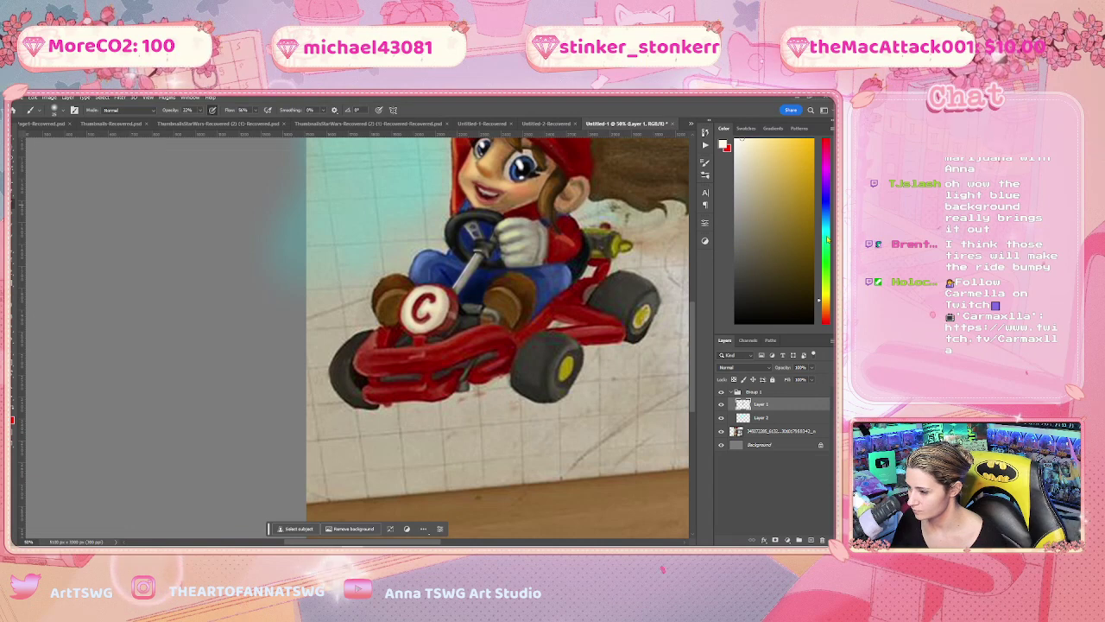
Shade the emblem with a muted grey-teal softened by the Blur tool, and brighten its letter C with vivid red
left_click(794, 196)
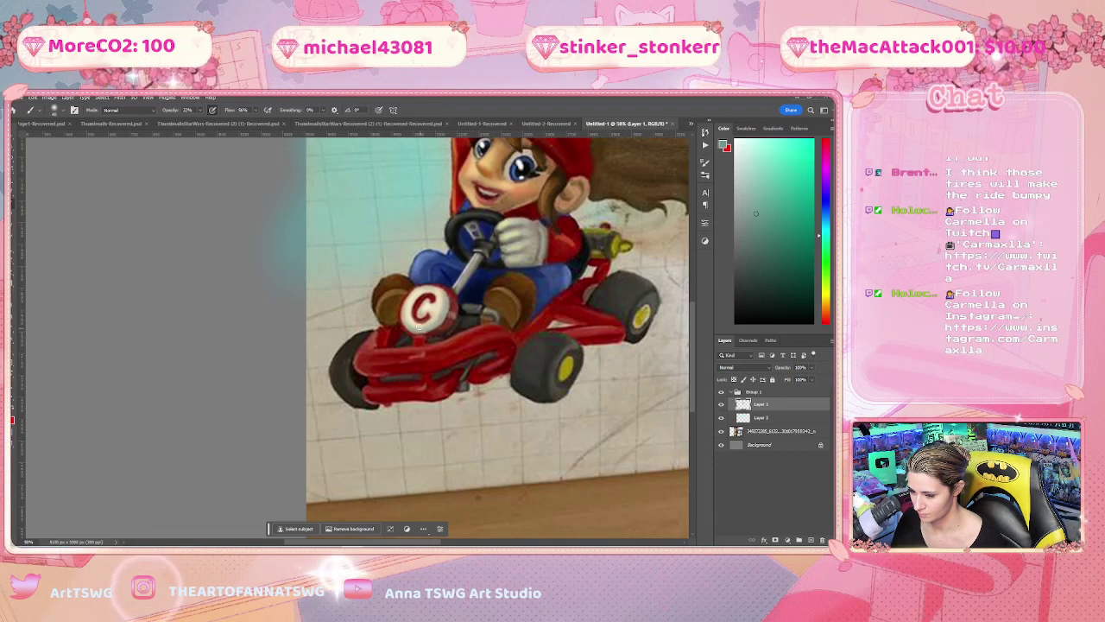
key("r")
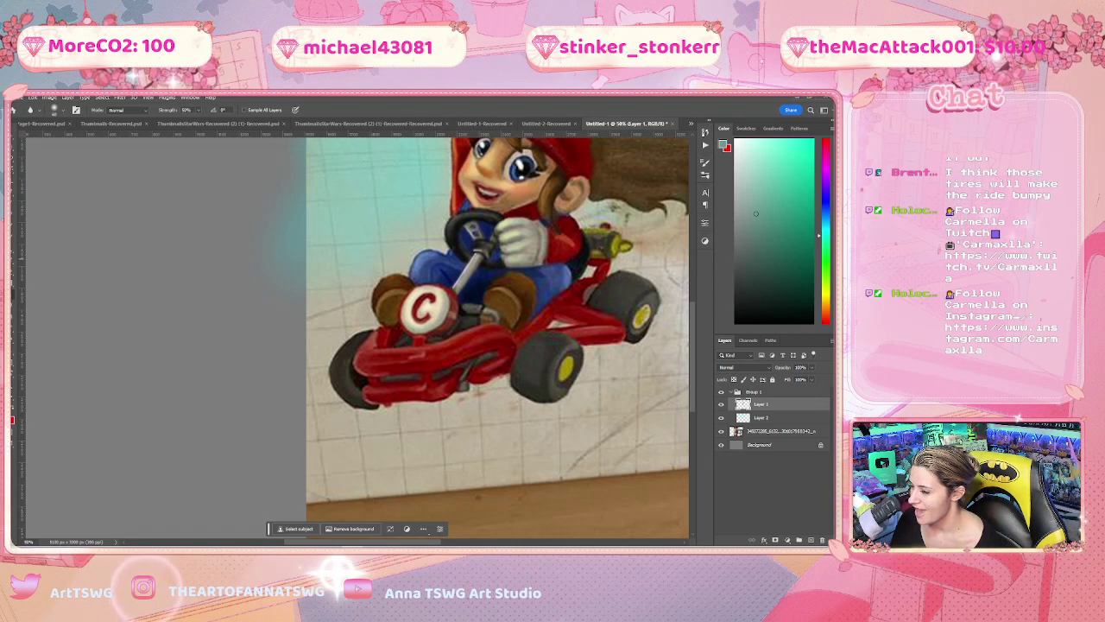
key("x")
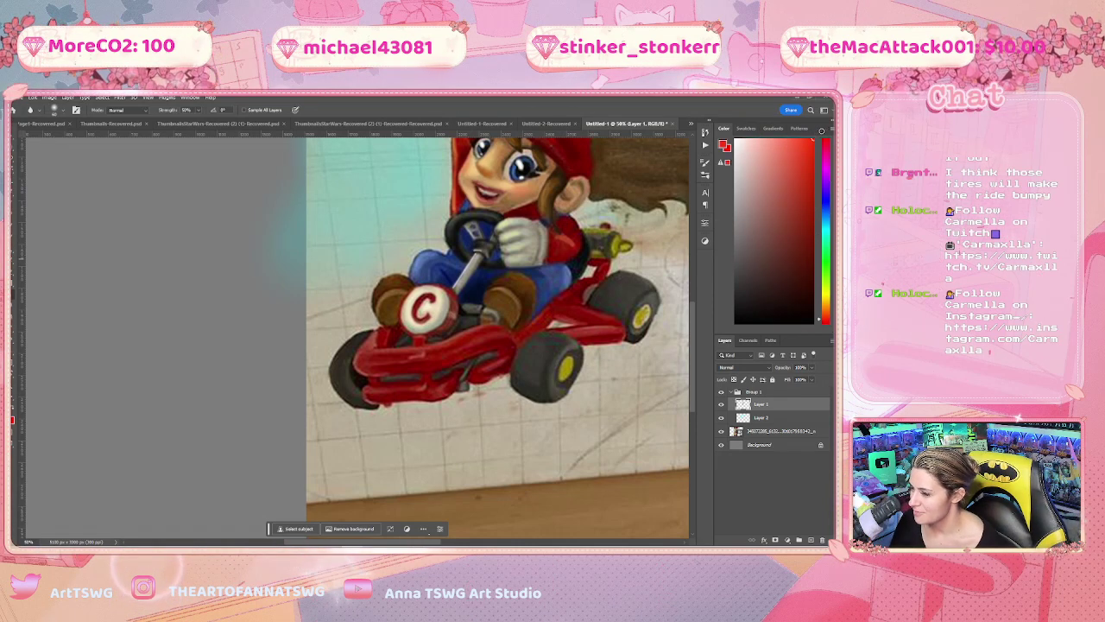
key("b")
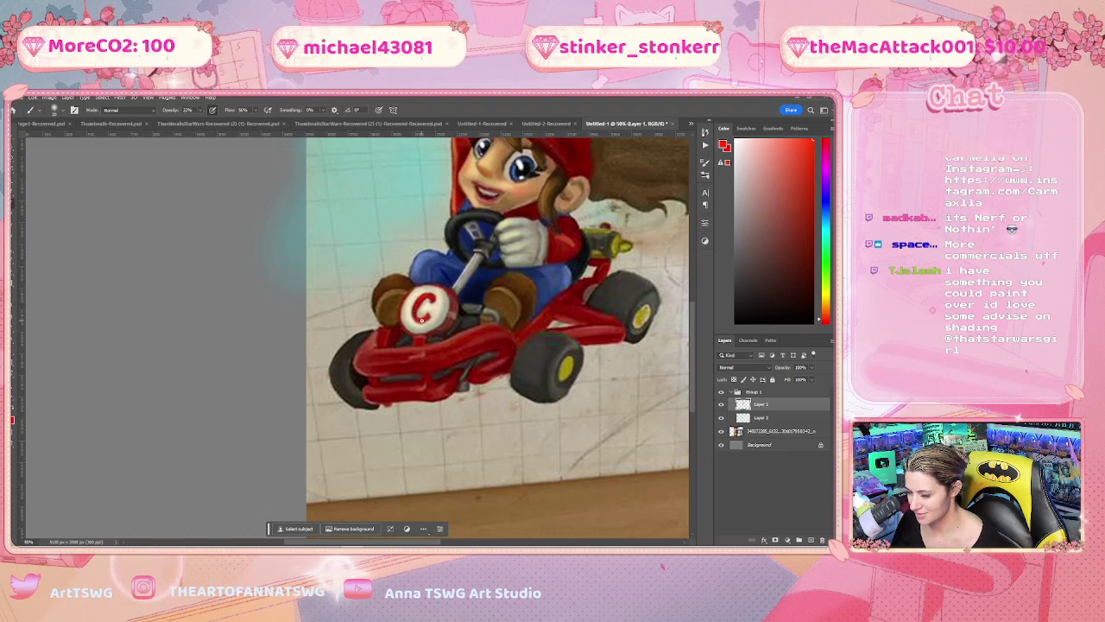
Paint light red highlights along the kart's front bumper tubes and deepen the dark areas by the front wheel with black
left_click(785, 234)
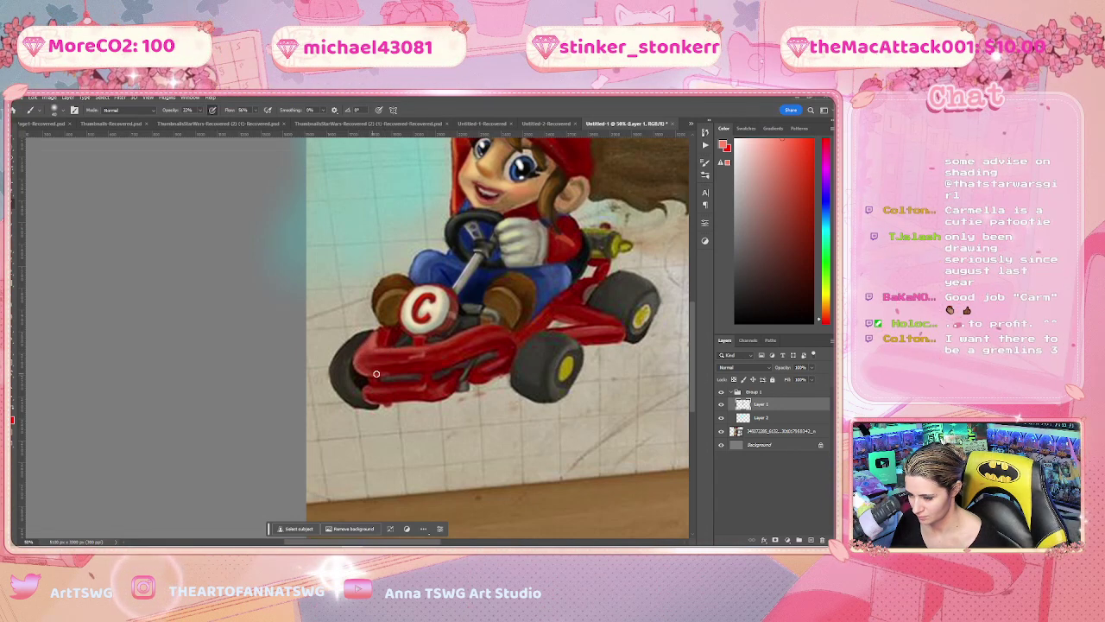
scroll(561, 404, "up", 3)
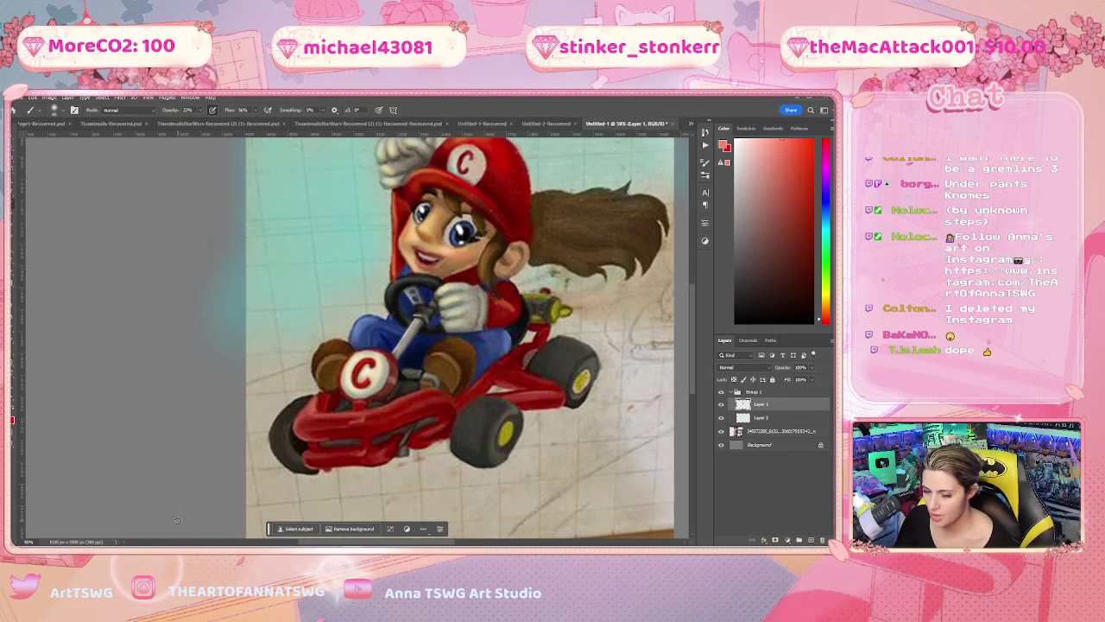
key("d")
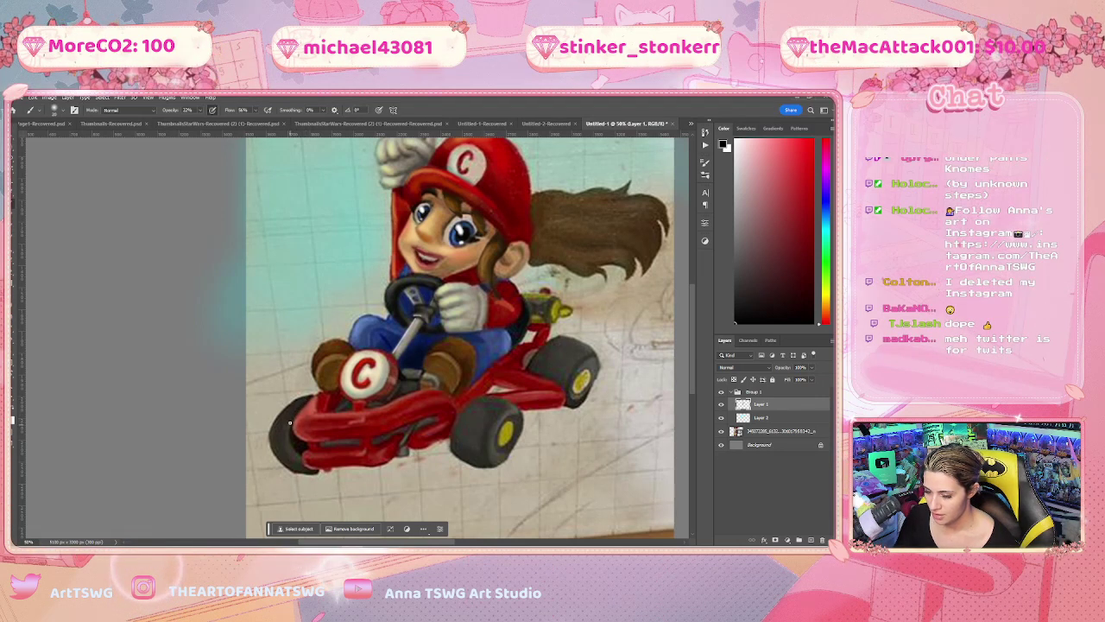
Hide Group 1 to compare the whole kart driver with the original painting photo
left_click_drag(640, 347, 571, 392)
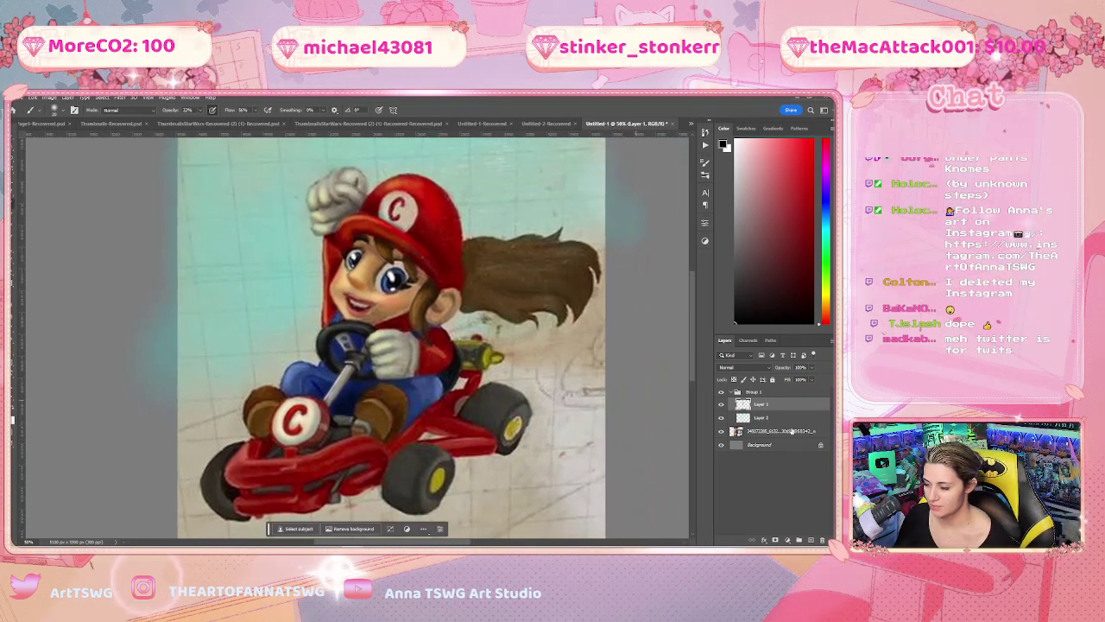
left_click(721, 393)
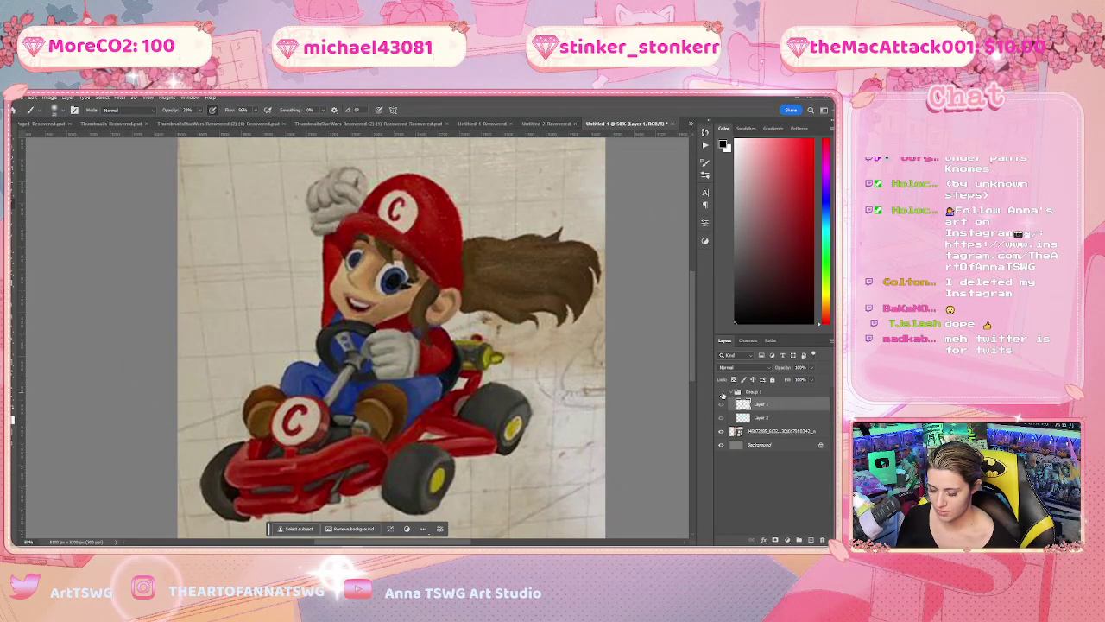
key("ctrl+minus")
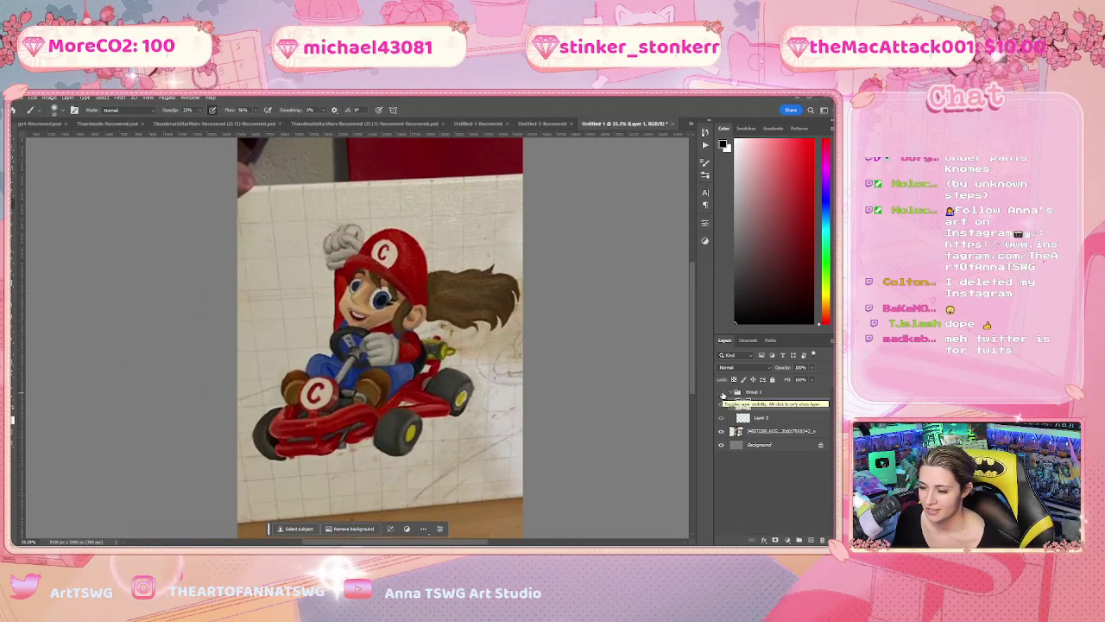
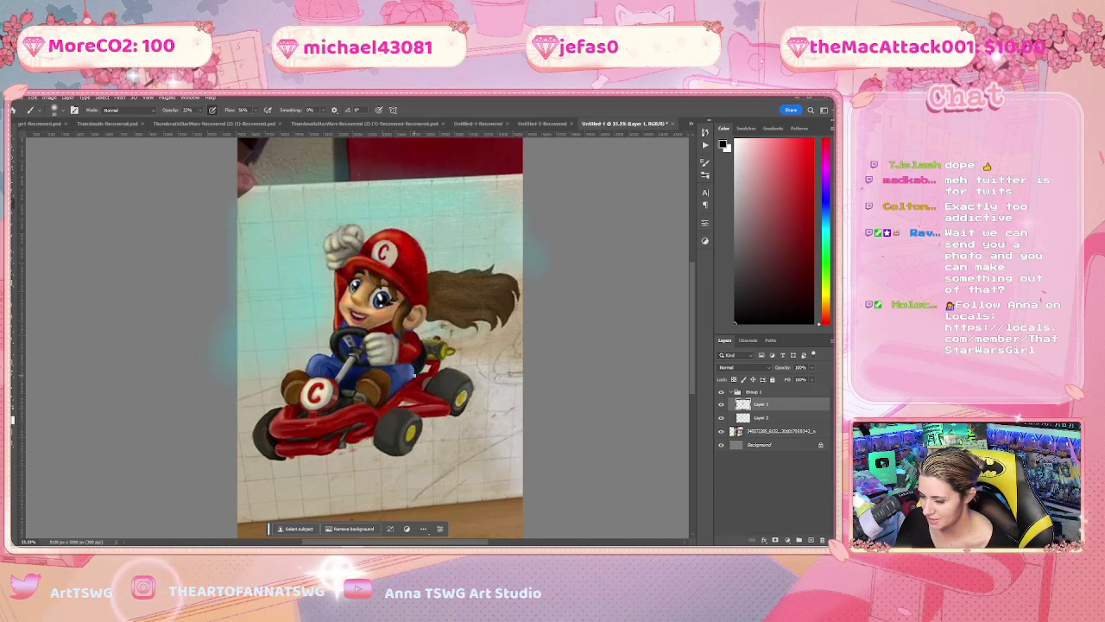
Shade the blue overalls with a dark navy and add lighter blue highlights, softening them with the Blur tool
left_click(825, 209)
left_click(812, 257)
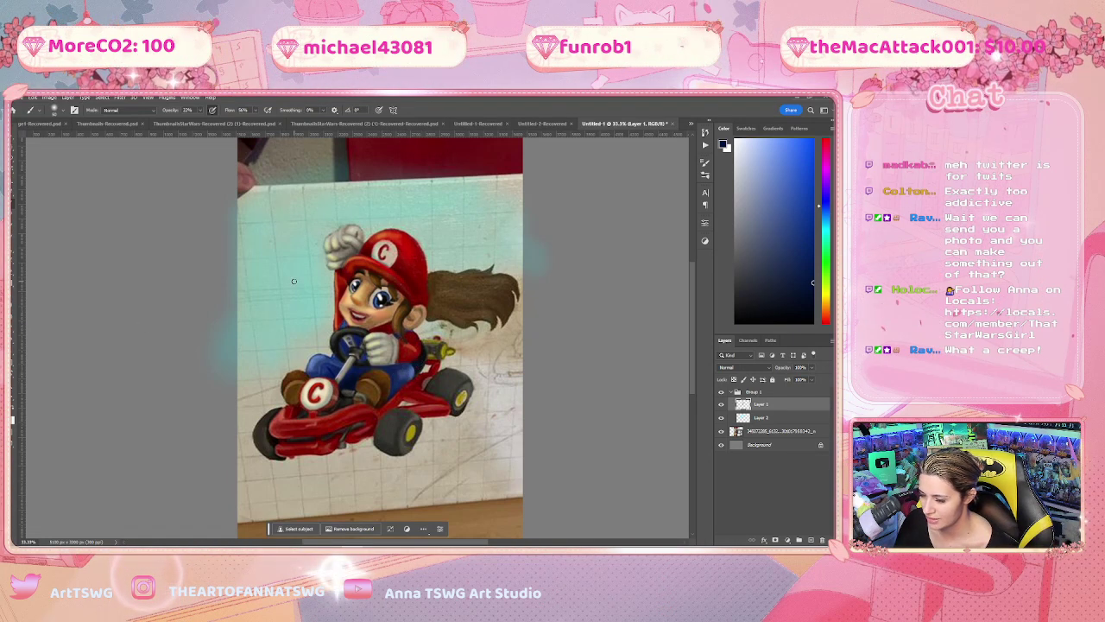
left_click(788, 155)
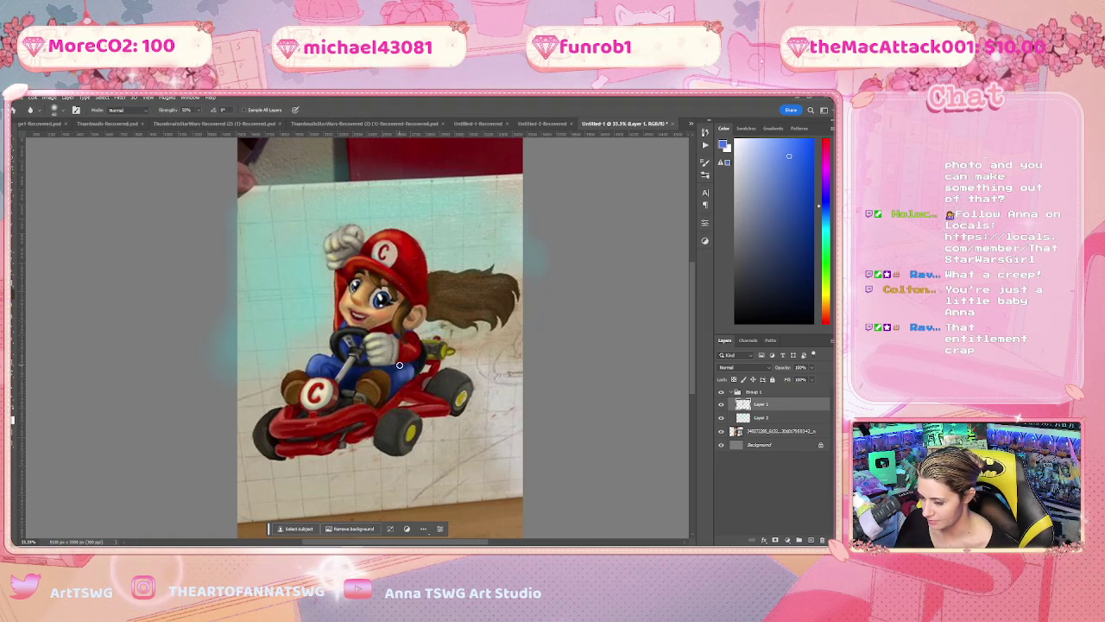
Brighten the driver's brown shoes with a warm orange-brown and deepen their shadows with a sampled very dark brown
key("i")
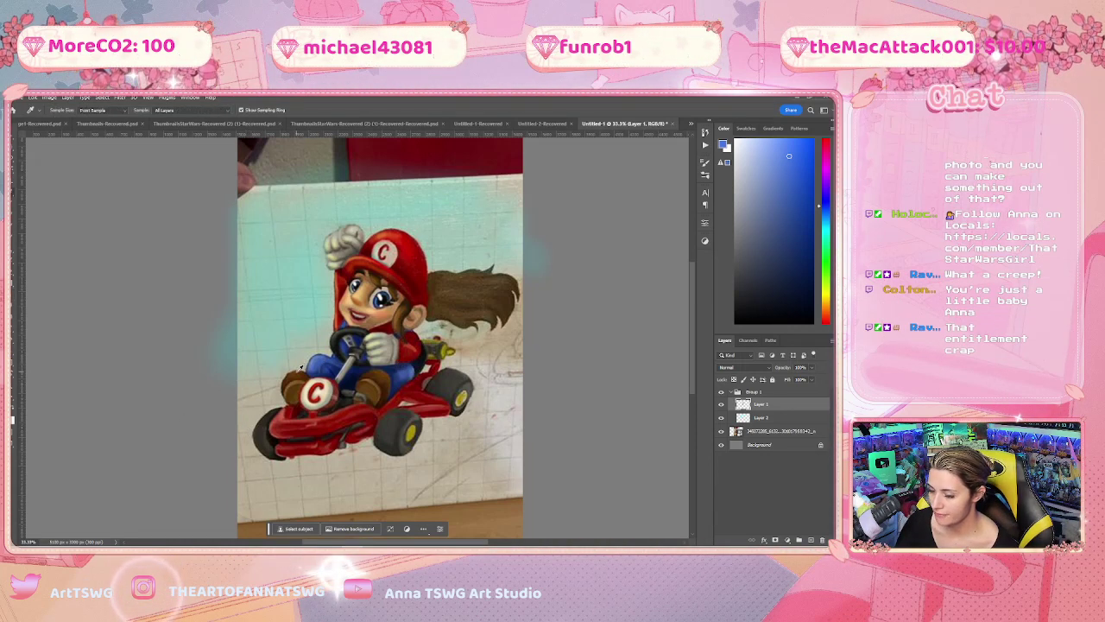
left_click(483, 298)
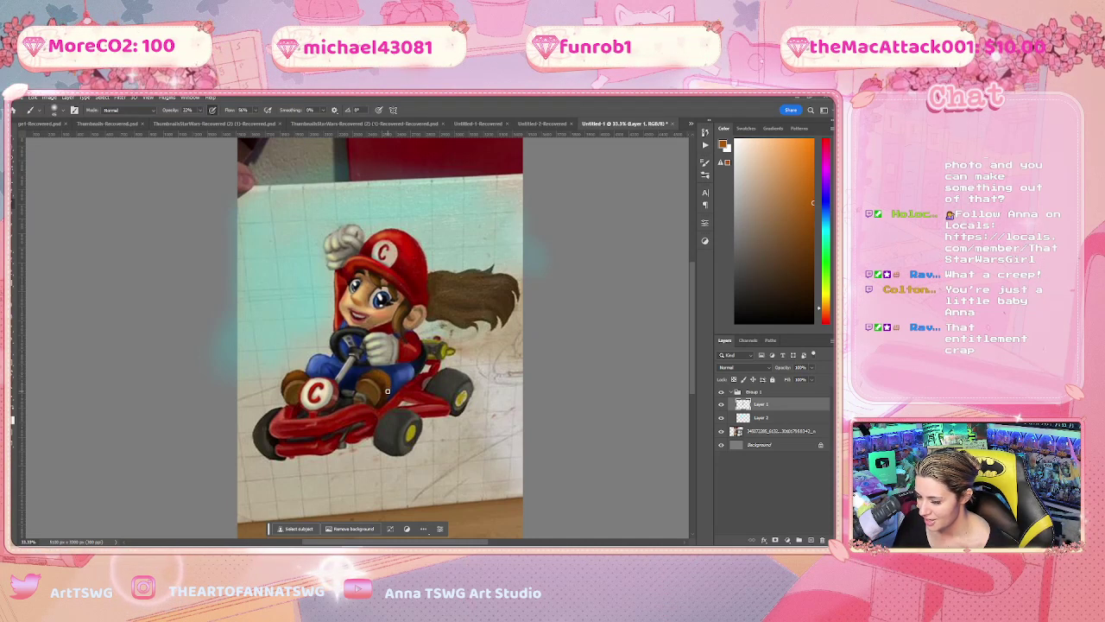
key("o")
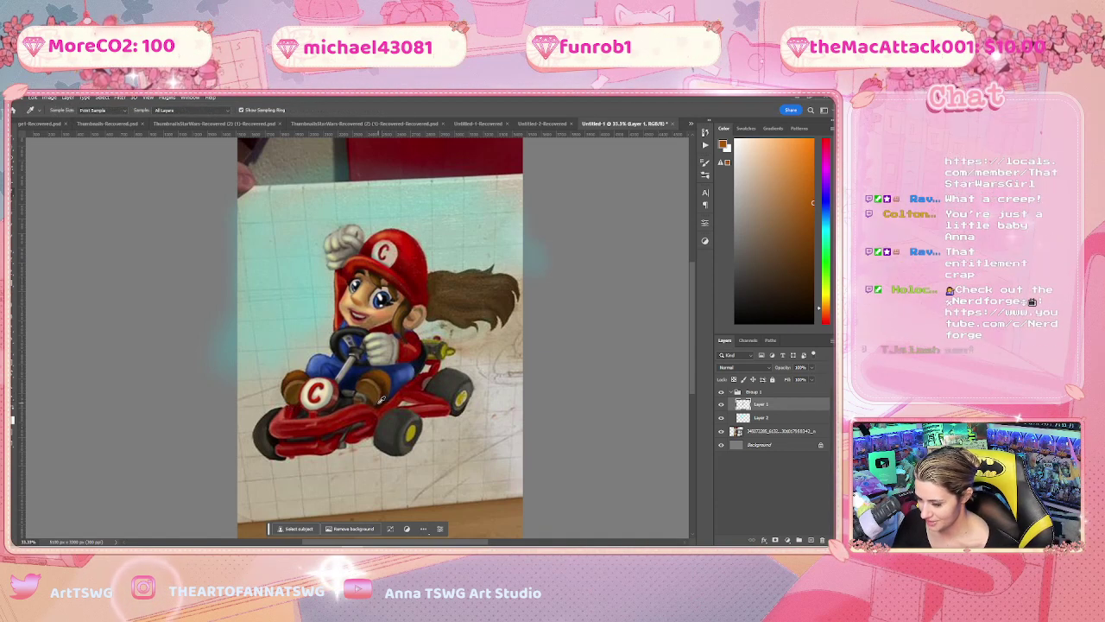
key("i")
left_click(380, 402)
key("b")
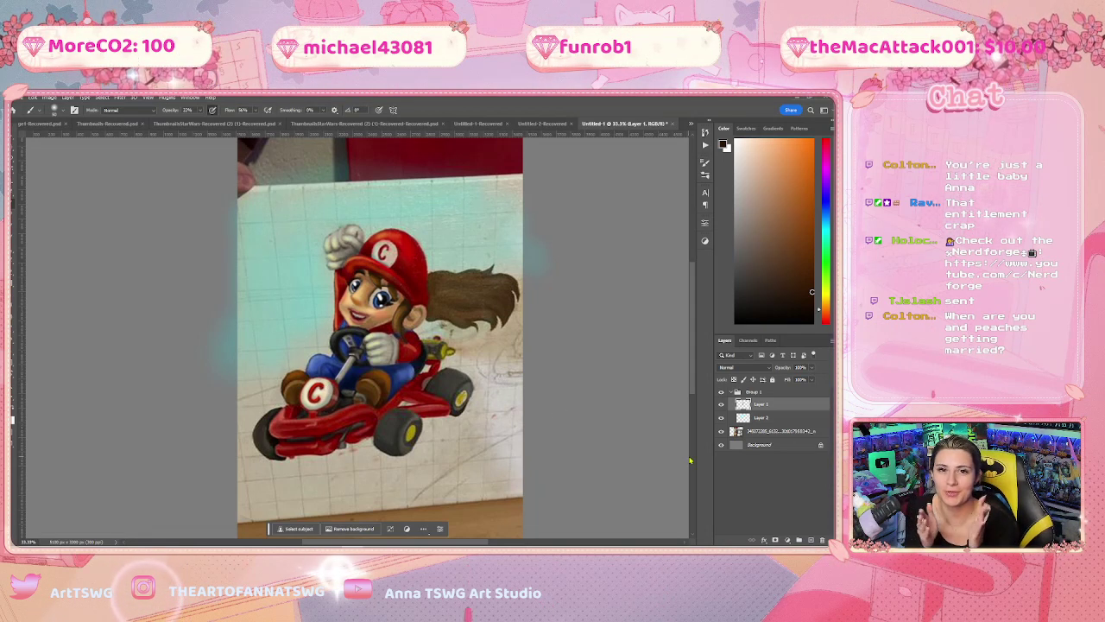
key("ctrl+plus")
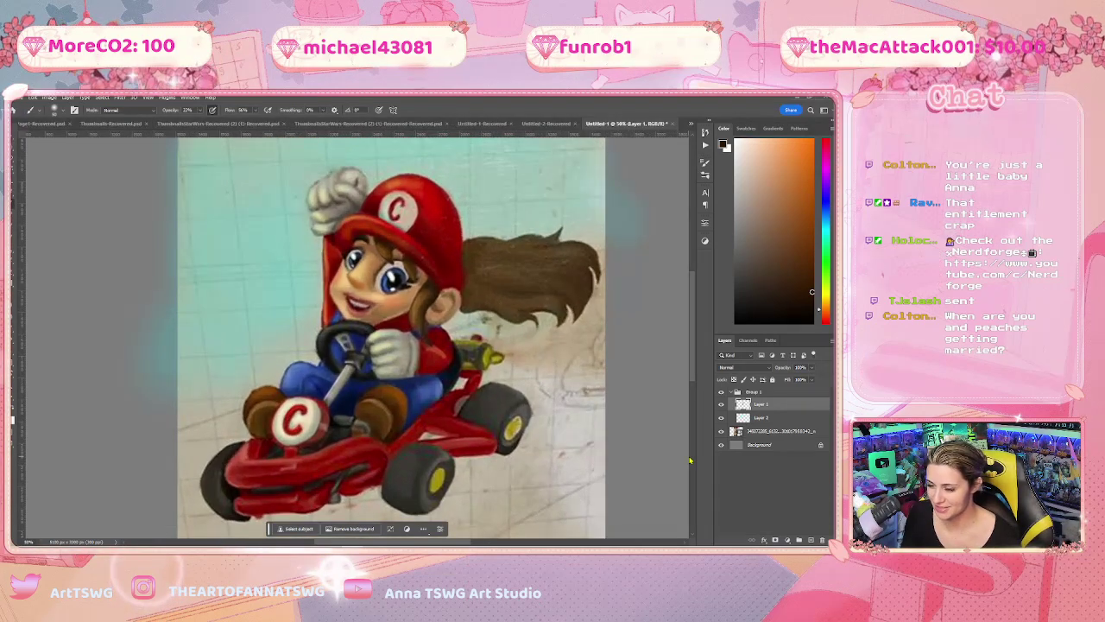
Refine the dark details around the steering column and front of the kart with dark grey, blue-grey and near-black strokes
left_click_drag(481, 410, 474, 367)
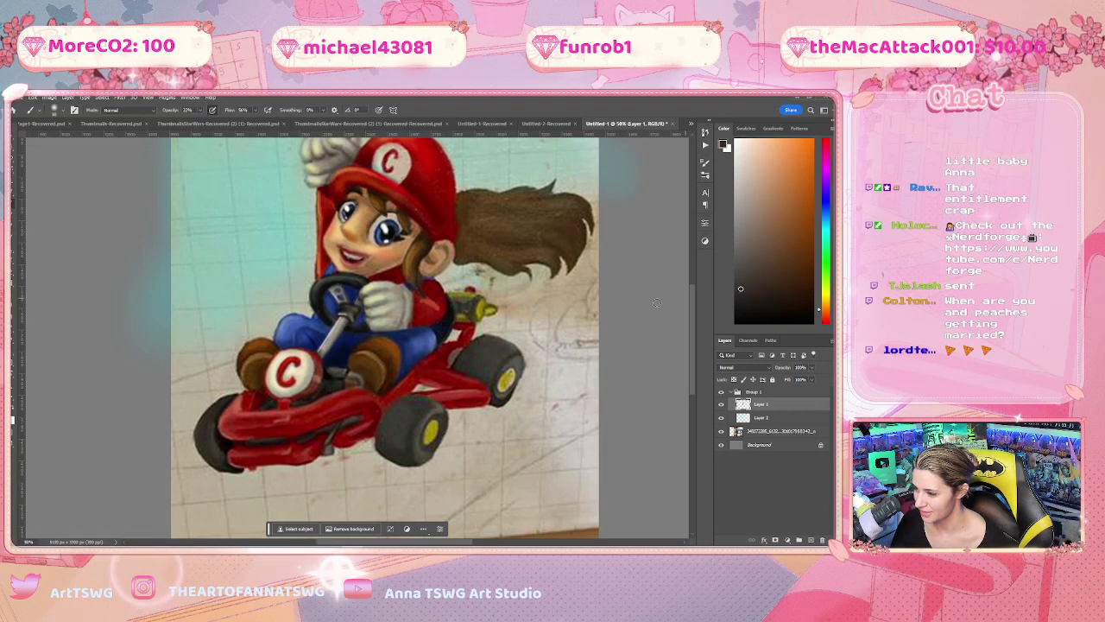
left_click(351, 304, "alt")
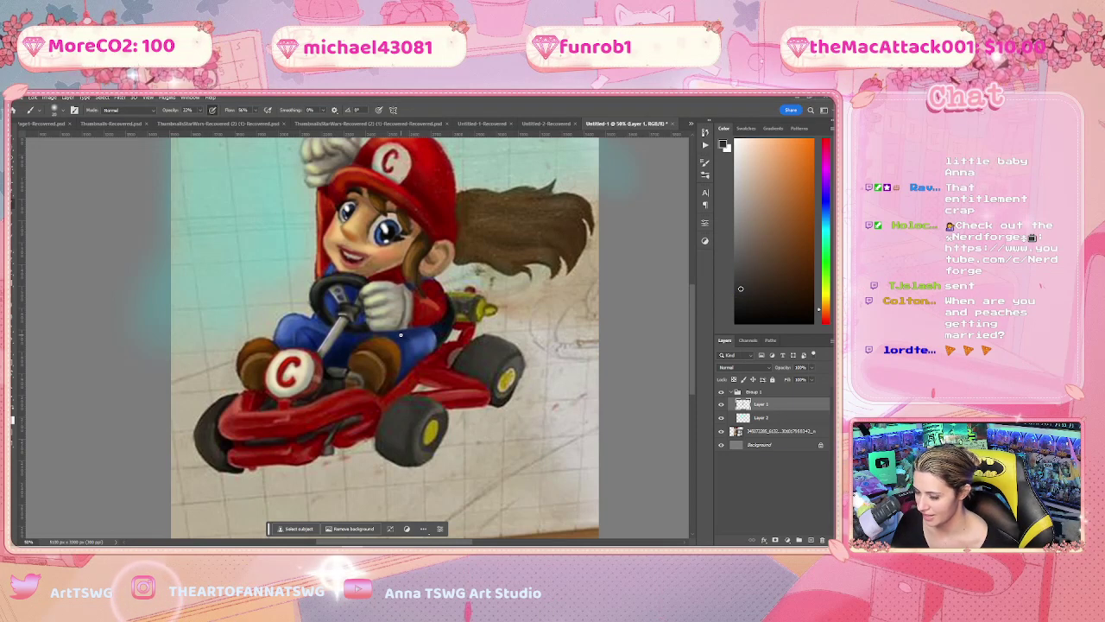
left_click(825, 213)
left_click(757, 248)
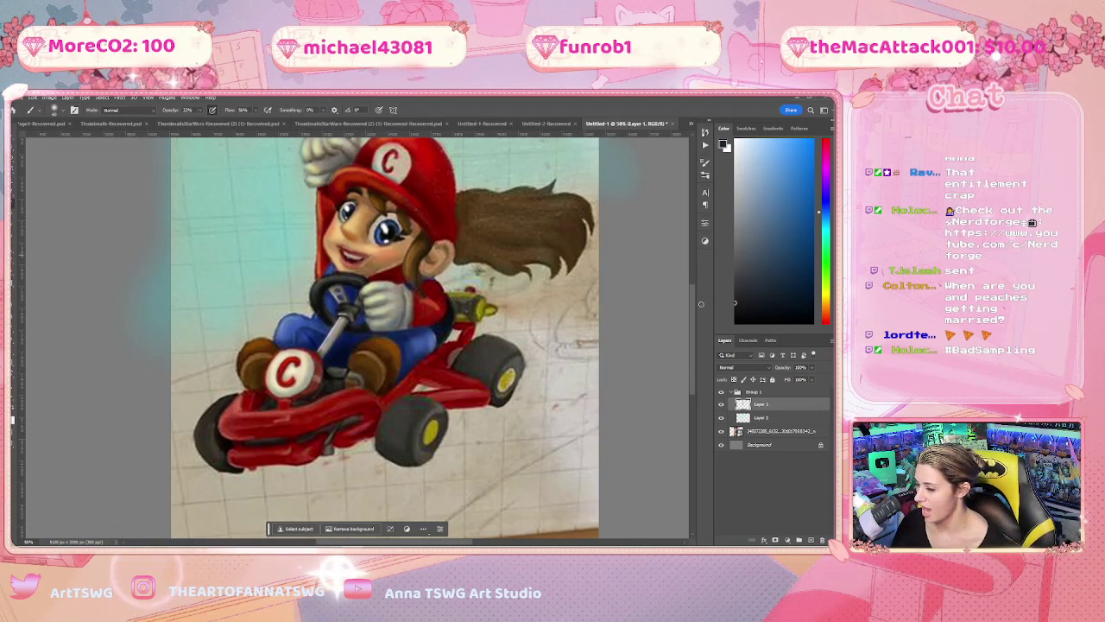
left_click(166, 351, "alt")
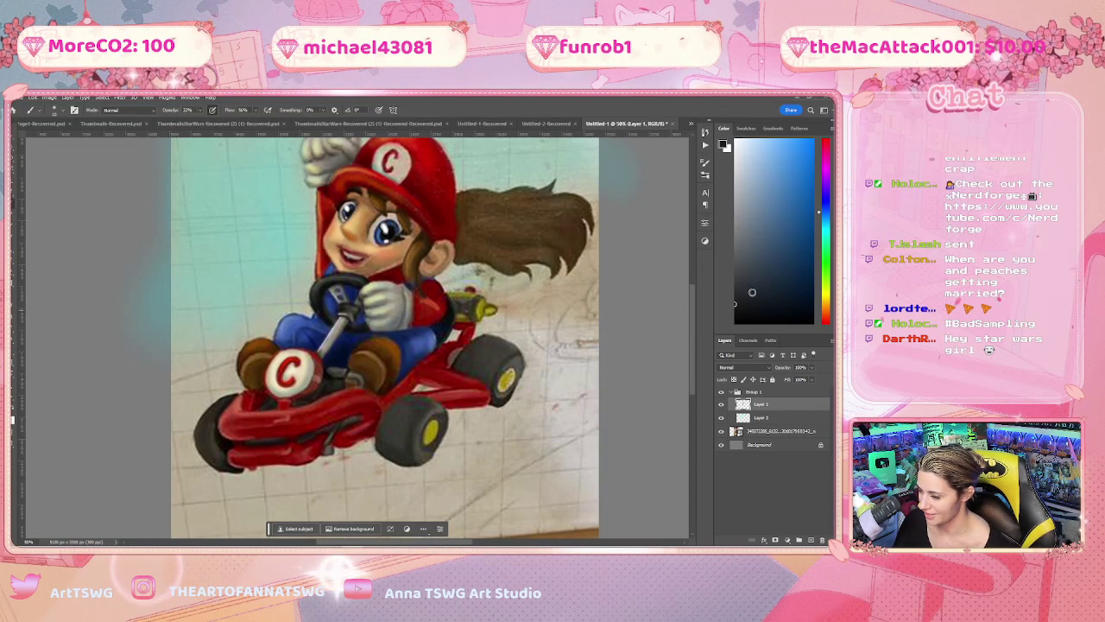
mouse_move(230, 437)
left_mouse_down()
mouse_move(345, 410)
mouse_move(277, 402)
left_mouse_up()
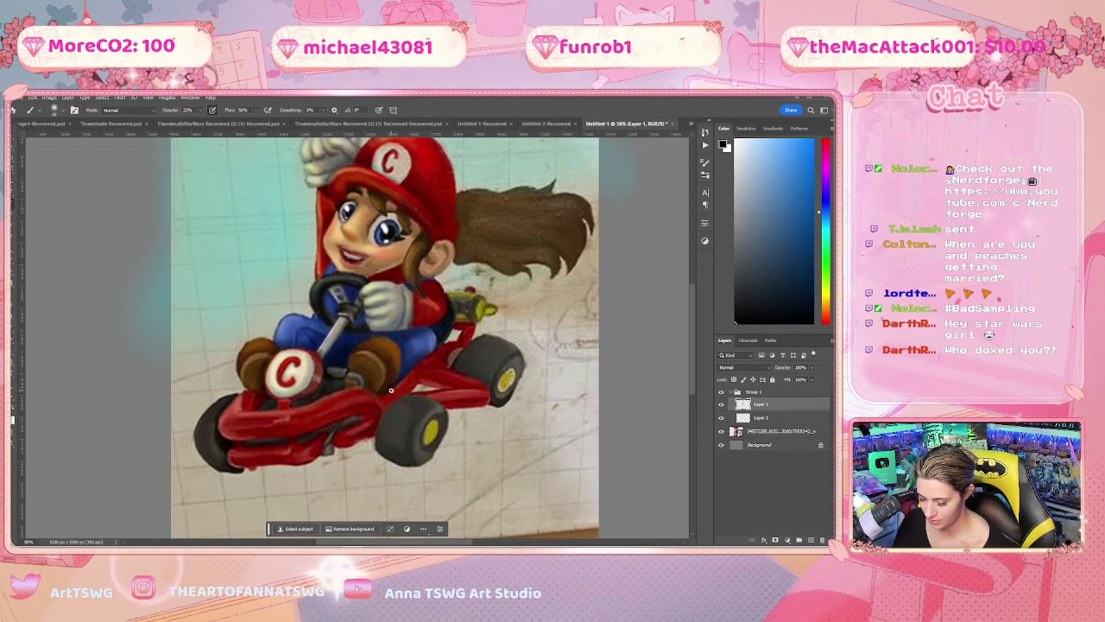
Deepen the shadows on the driver's front brown shoe with sampled browns shifted to a very dark orange-brown
left_click(392, 369, "alt")
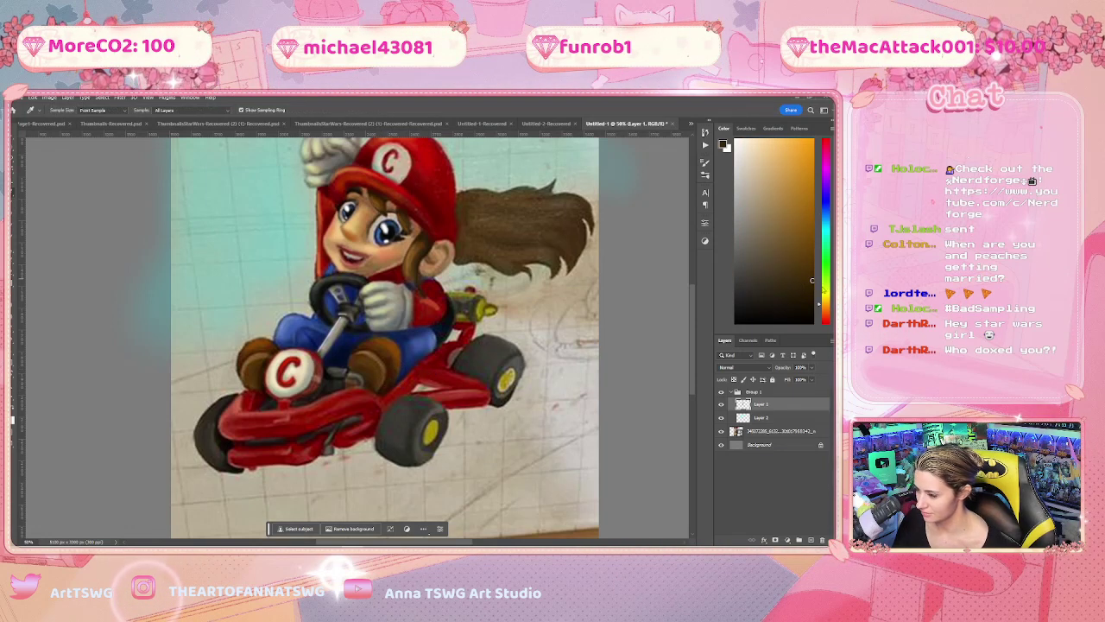
left_click(822, 311)
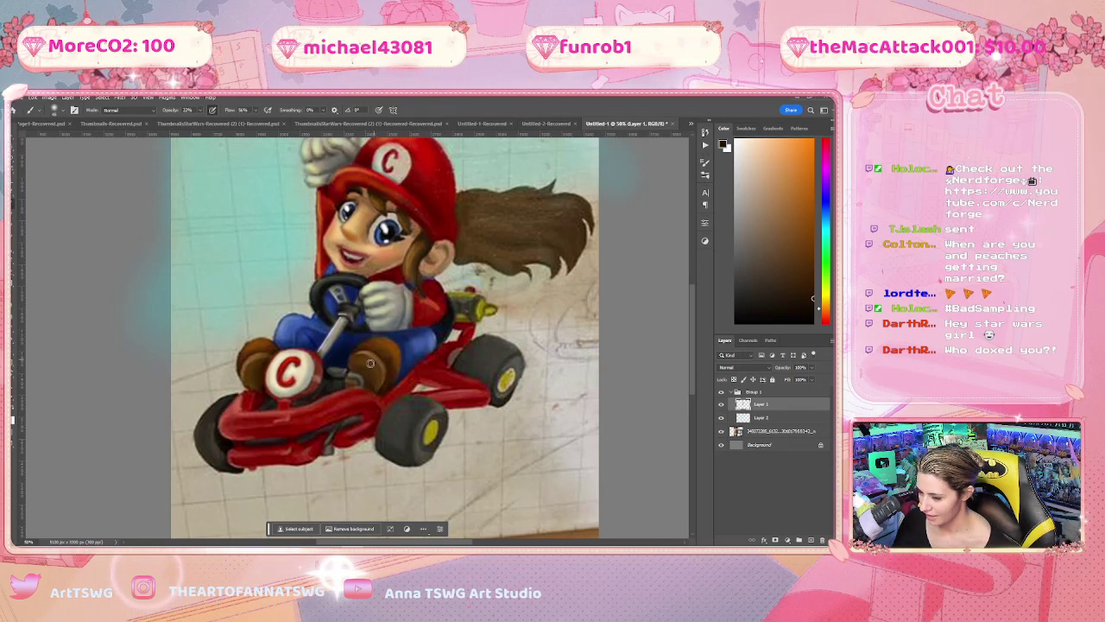
left_click(349, 369, "alt")
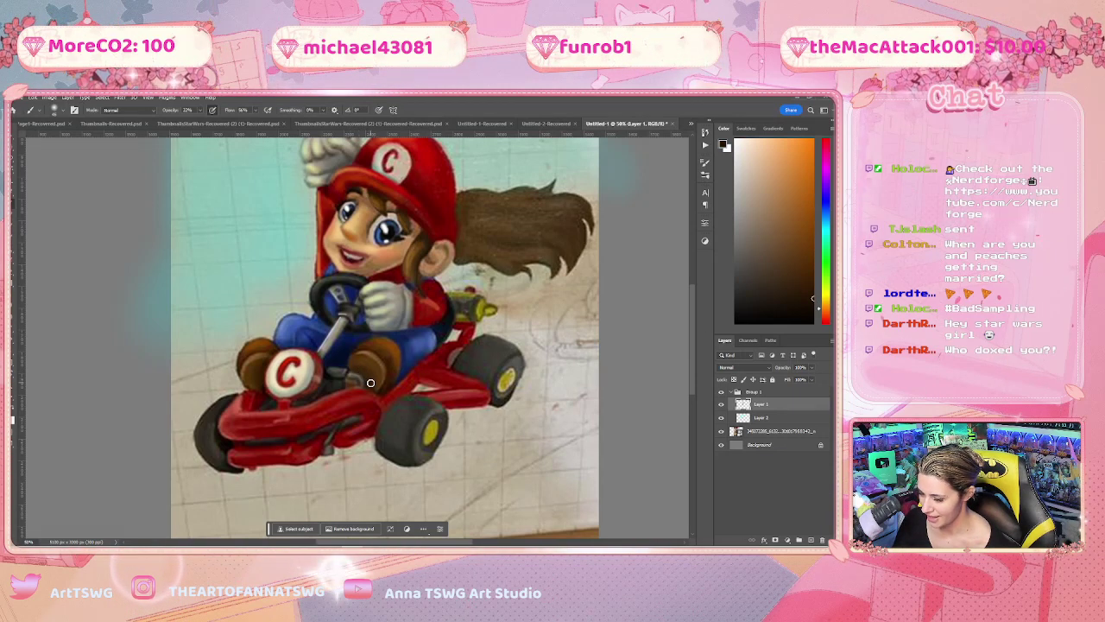
left_click(819, 306)
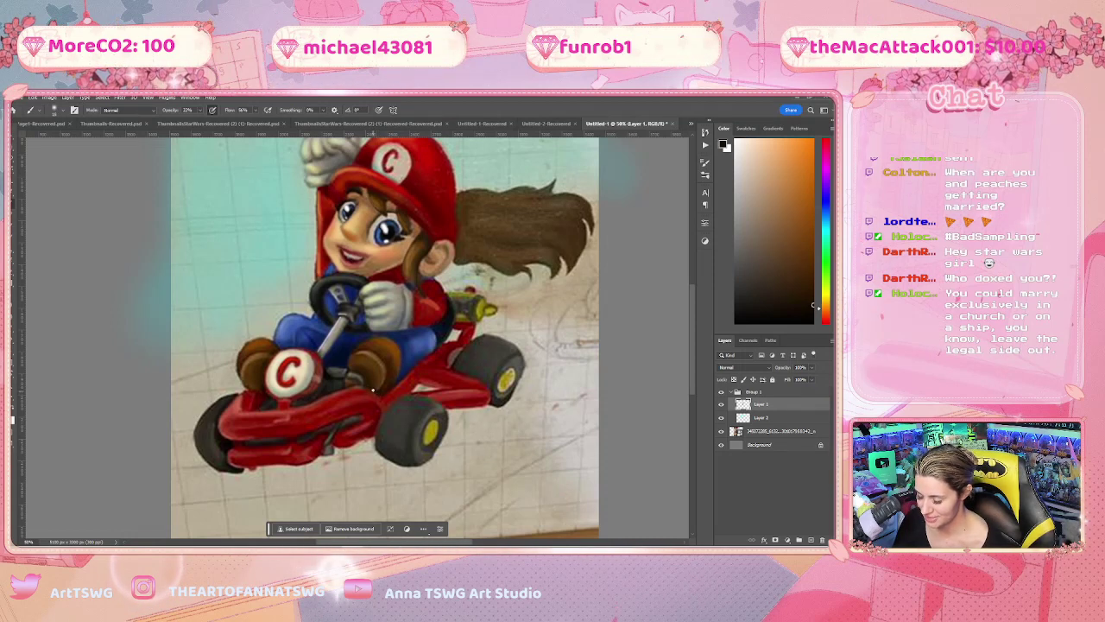
Paint warm brown and bright orange-brown highlights on the driver's front shoe with the brush at 22% opacity
key("2")
key("2")
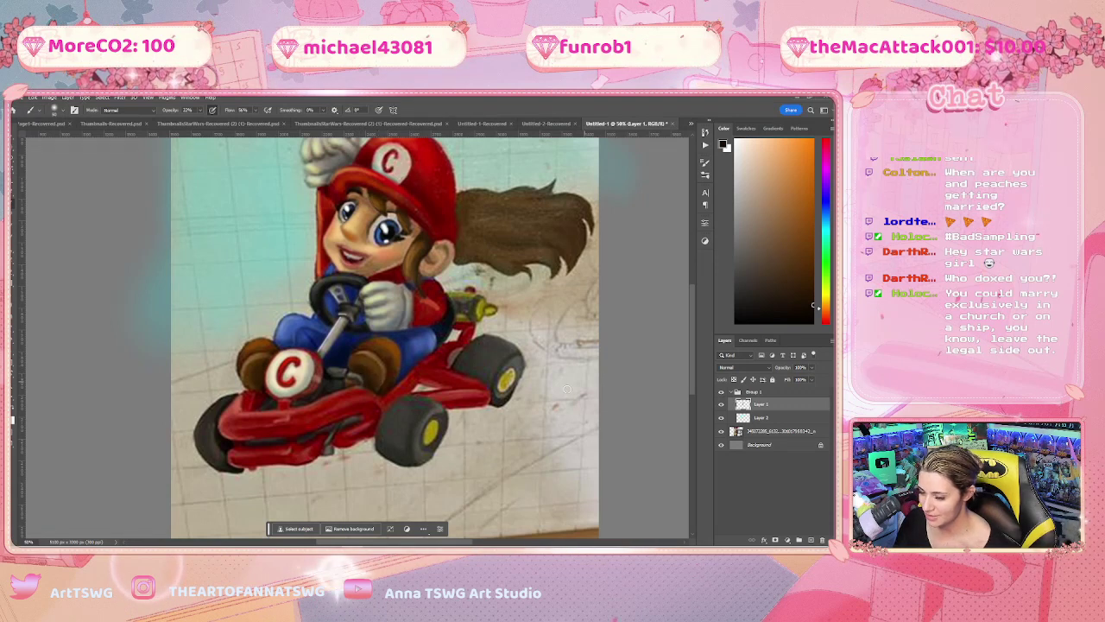
left_click(815, 264)
left_click(813, 263)
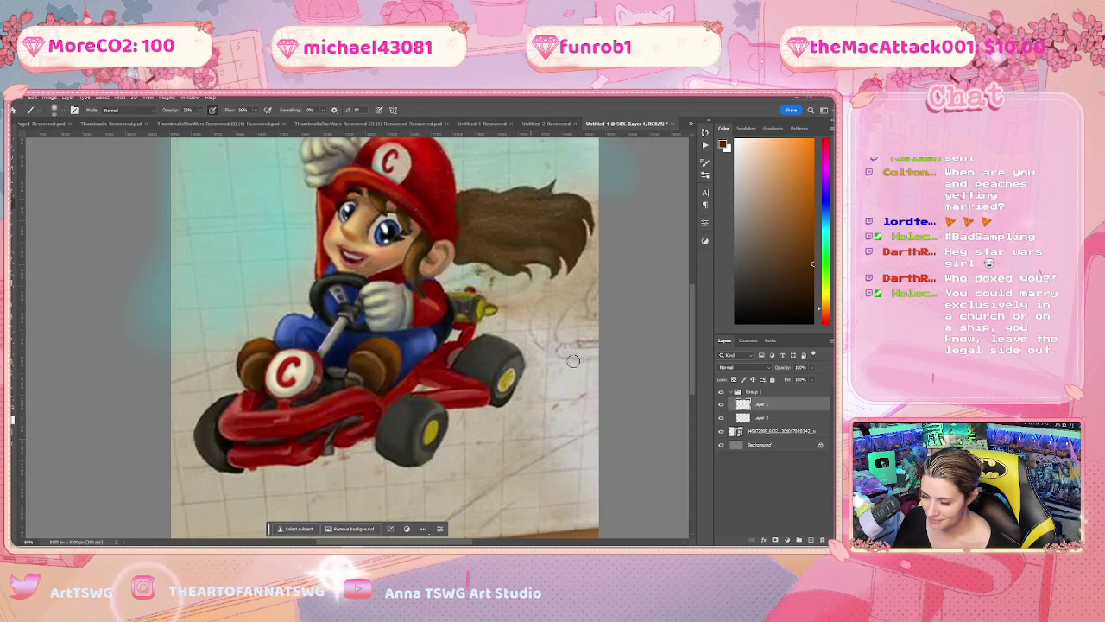
left_click(813, 197)
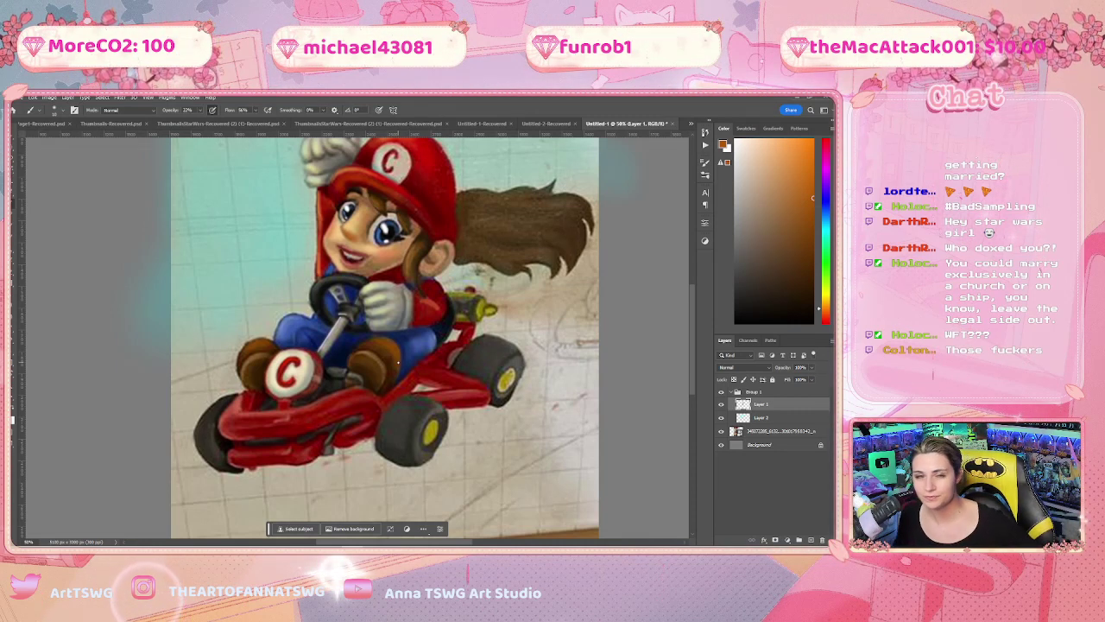
key("ctrl+z")
key("ctrl+shift+z")
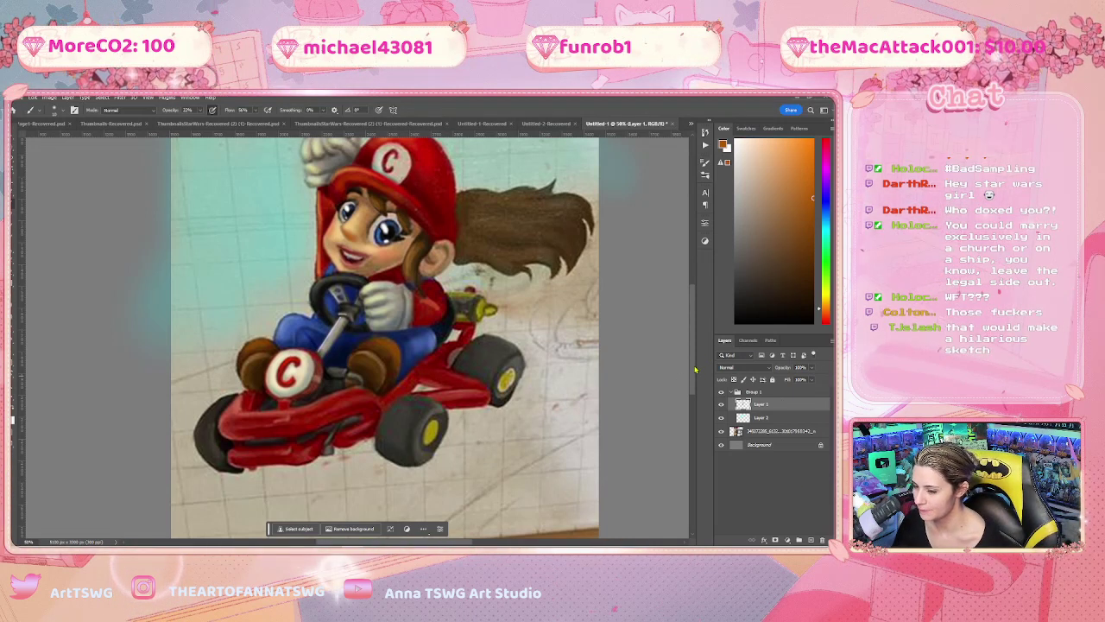
Shade the red shirt around the collar and shoulder with a dark red sampled below the chin
scroll(692, 340, "up", 2)
key("i")
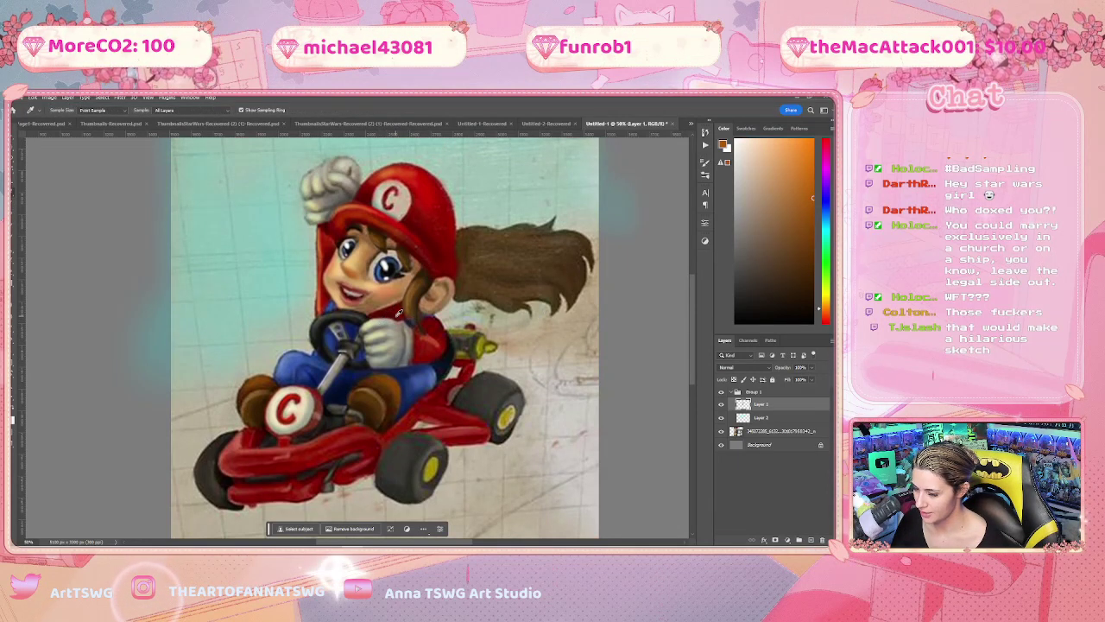
left_click(397, 314)
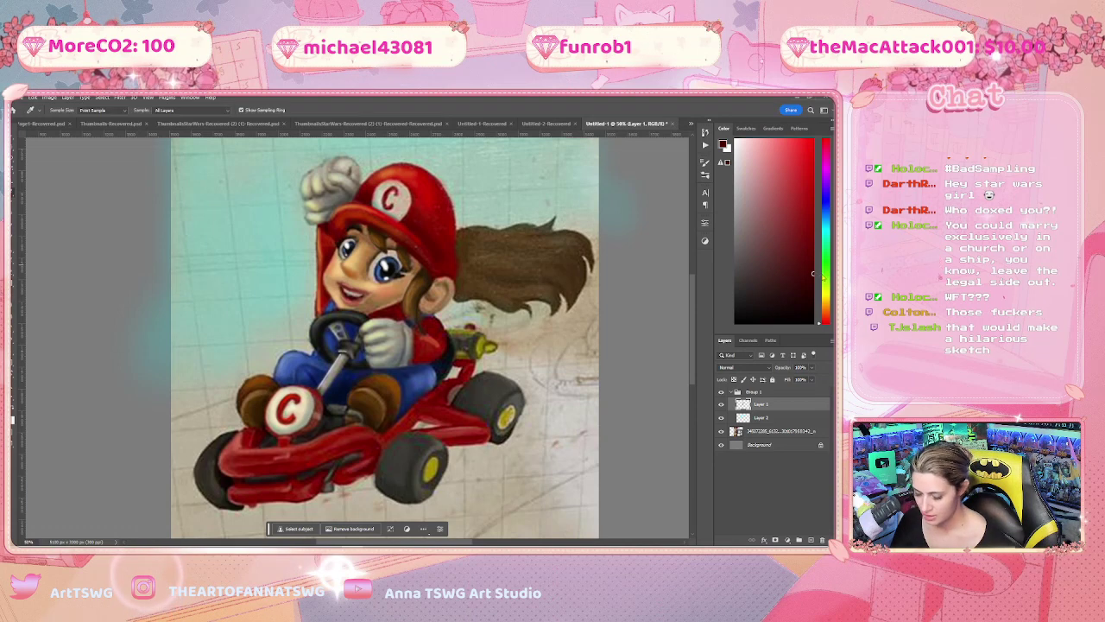
key("b")
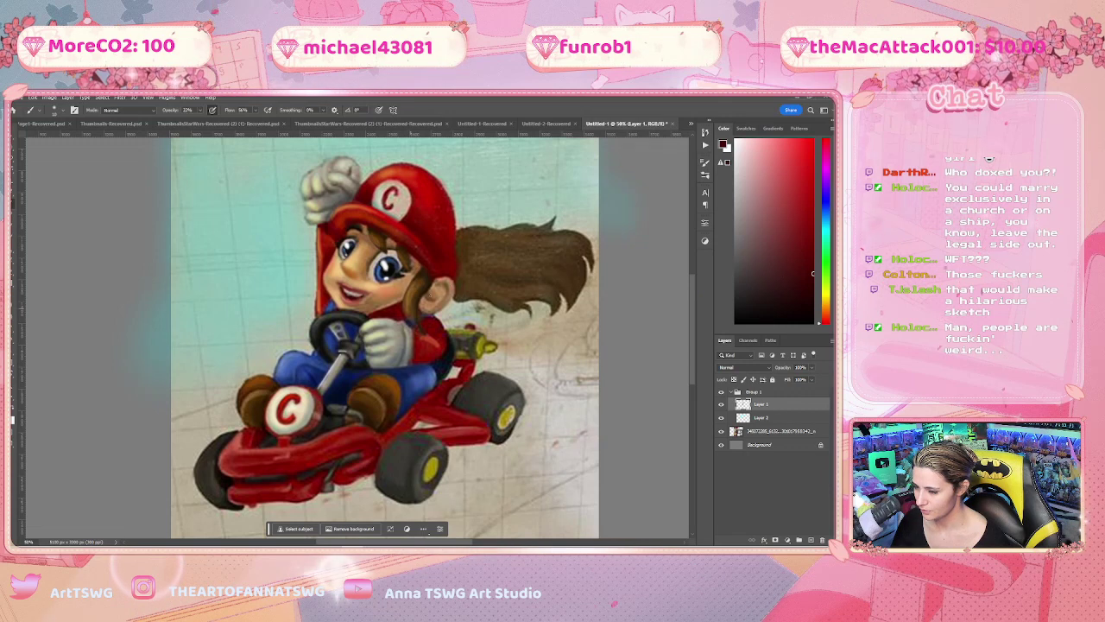
Try shading the flowing ponytail with very dark brown and lighter tan strokes softened by the Blur tool, and erase the new paint
key("i")
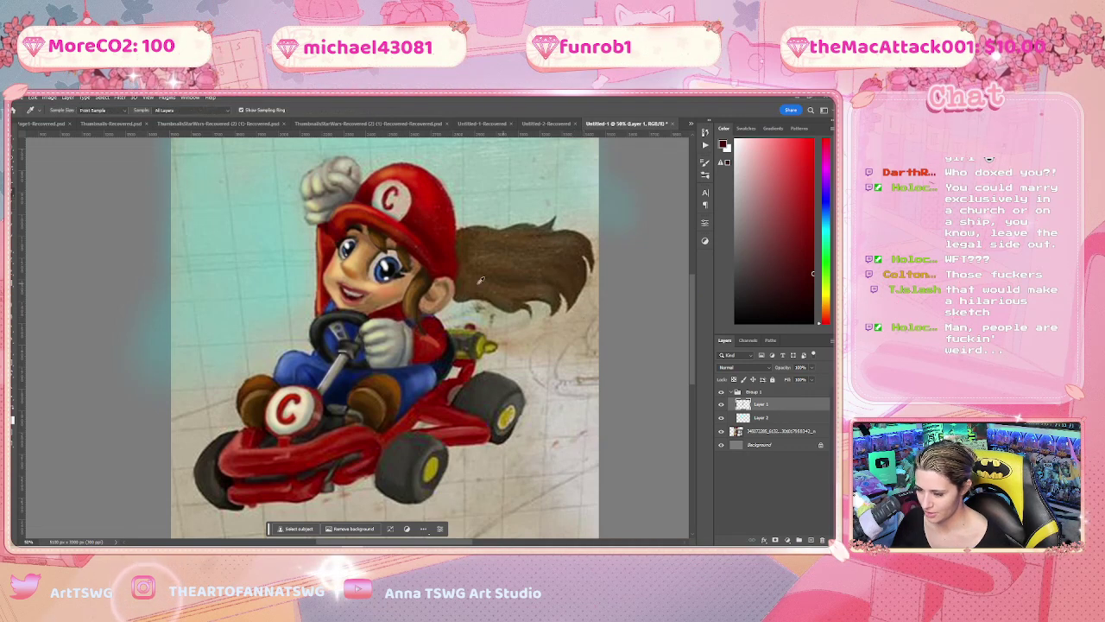
left_click(430, 280)
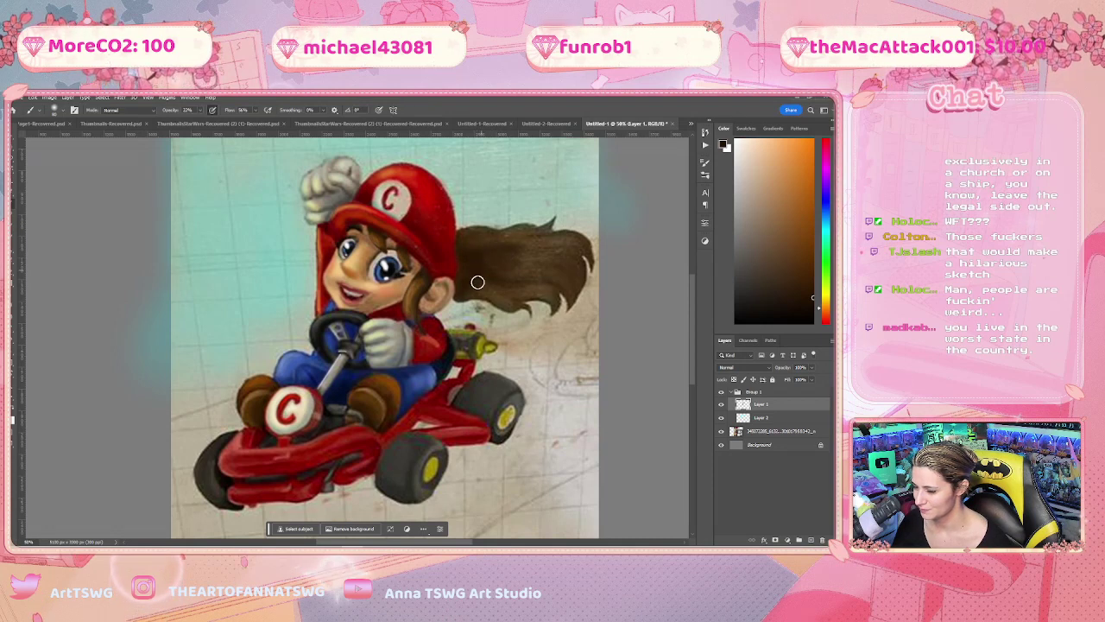
left_click_drag(805, 291, 811, 301)
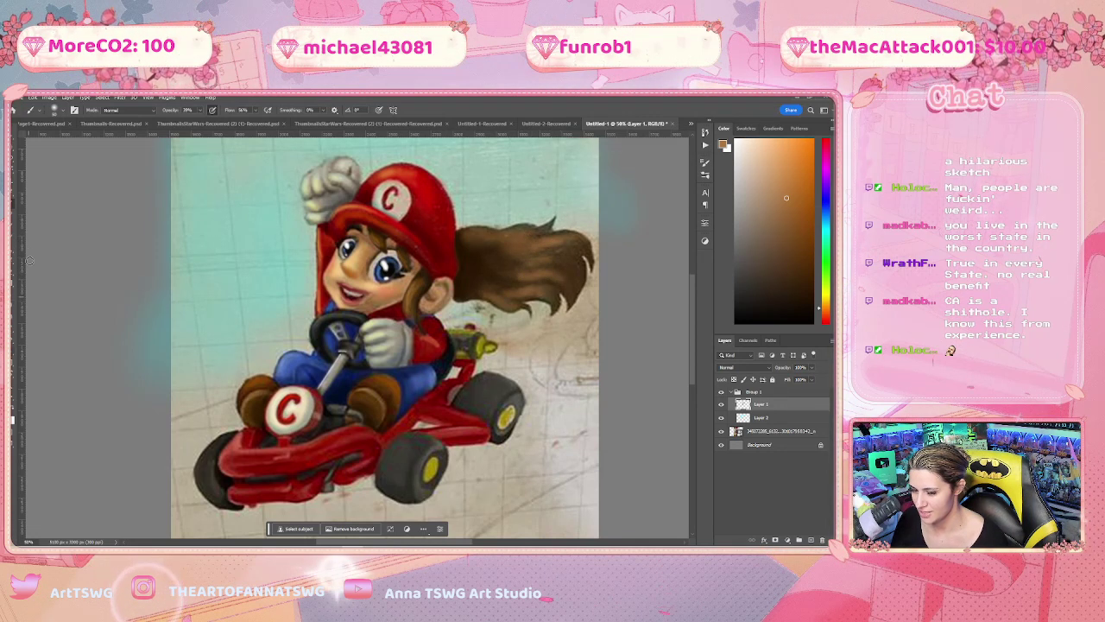
left_click(23, 302)
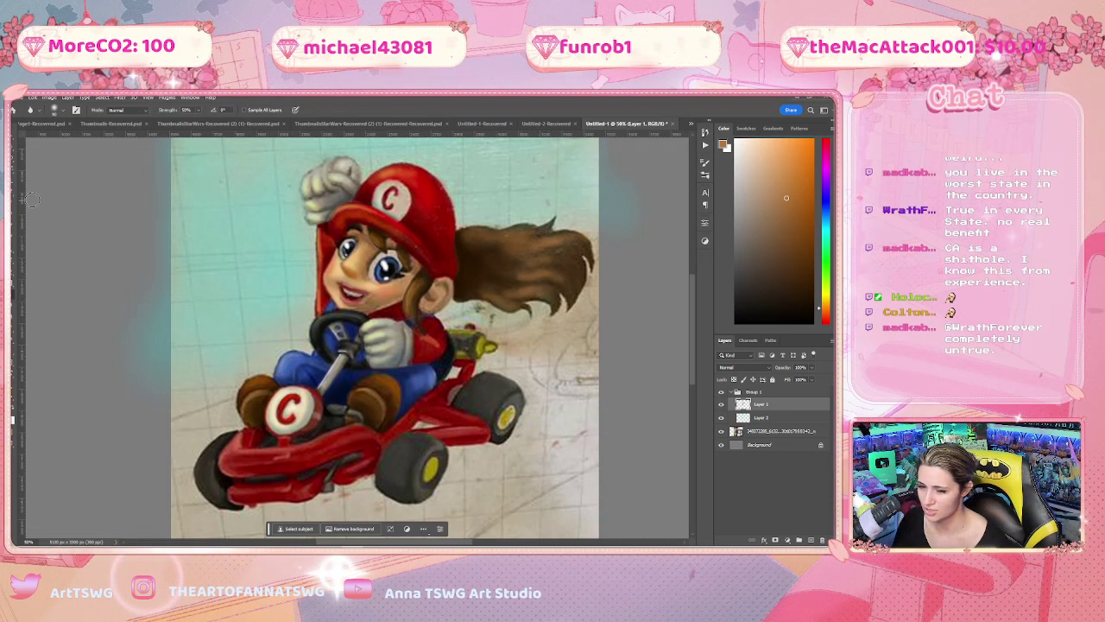
key("b")
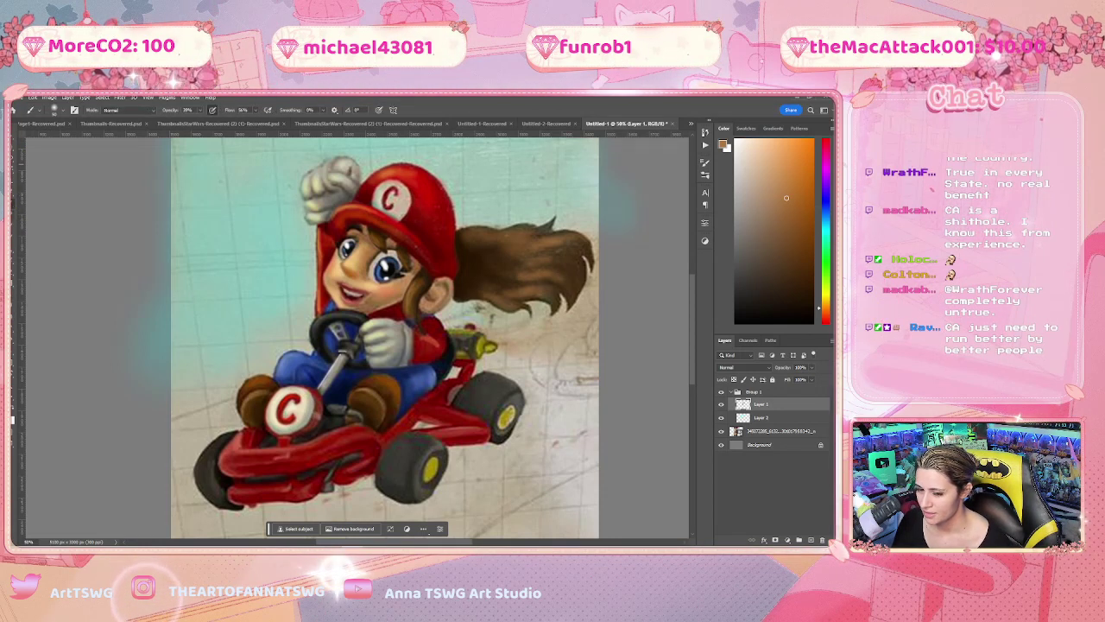
key("e")
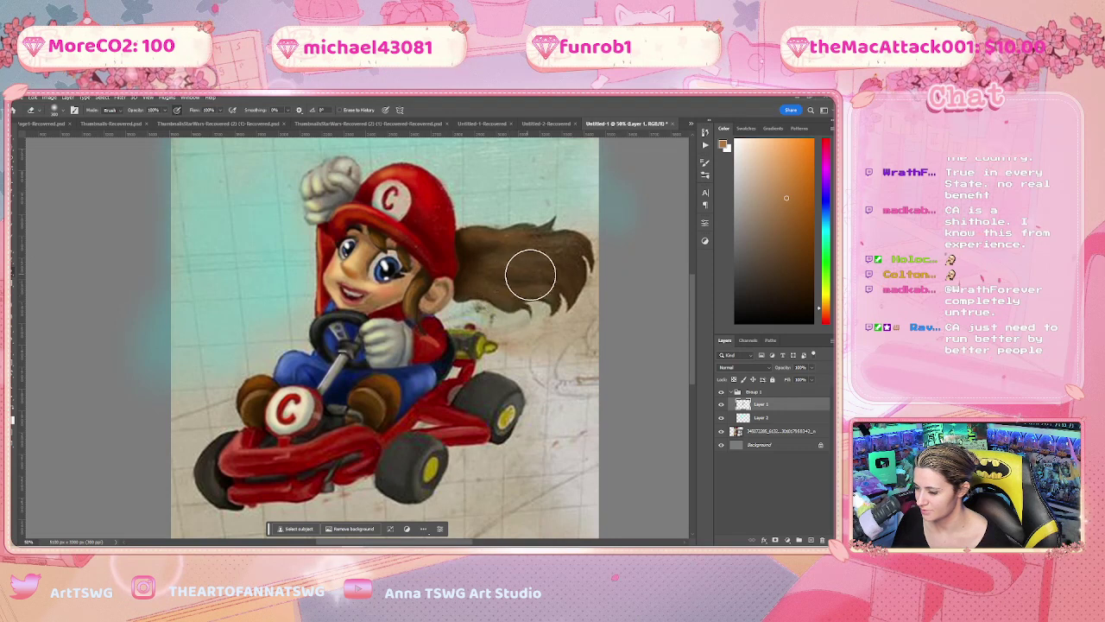
left_click_drag(528, 247, 535, 259)
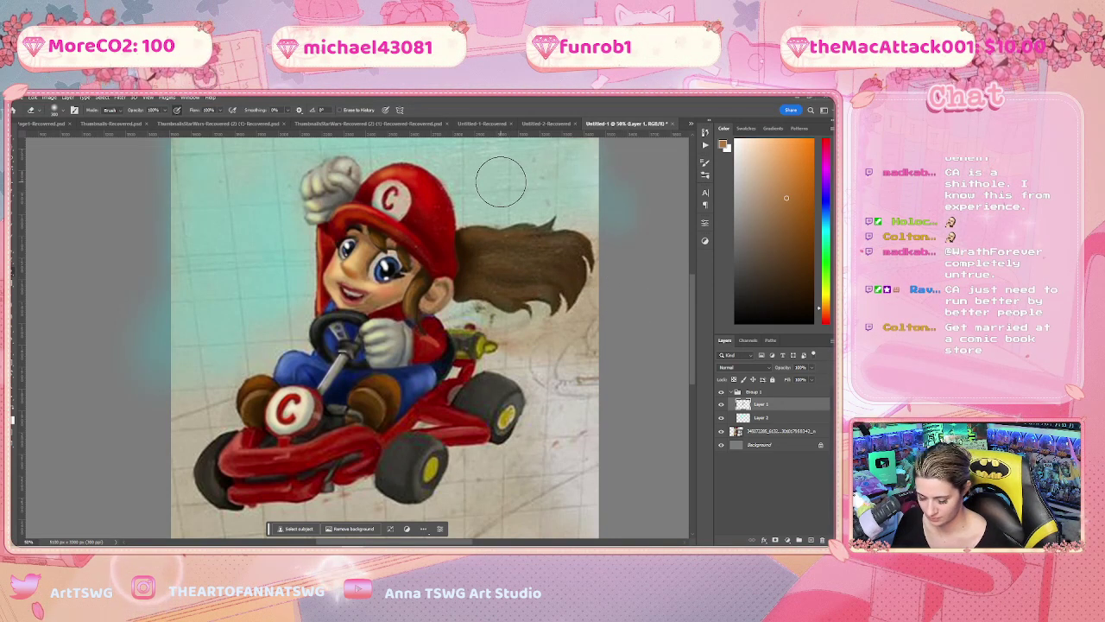
Refine the red cap's edges and shading with sampled bright and dark reds, softening the strokes with the Blur tool
left_click(427, 183, "alt")
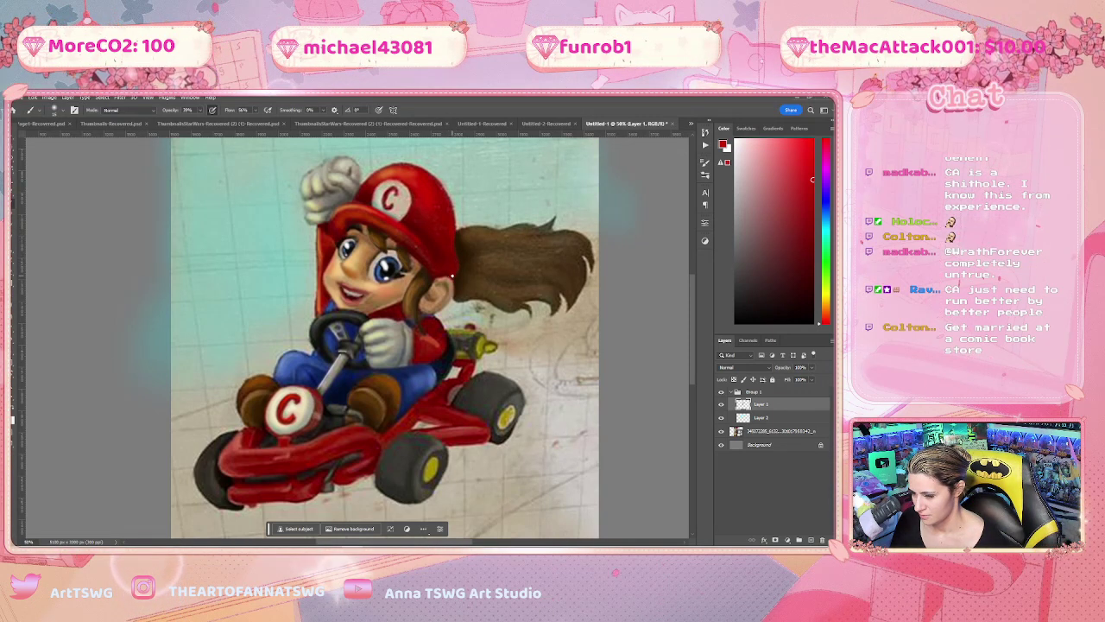
key("r")
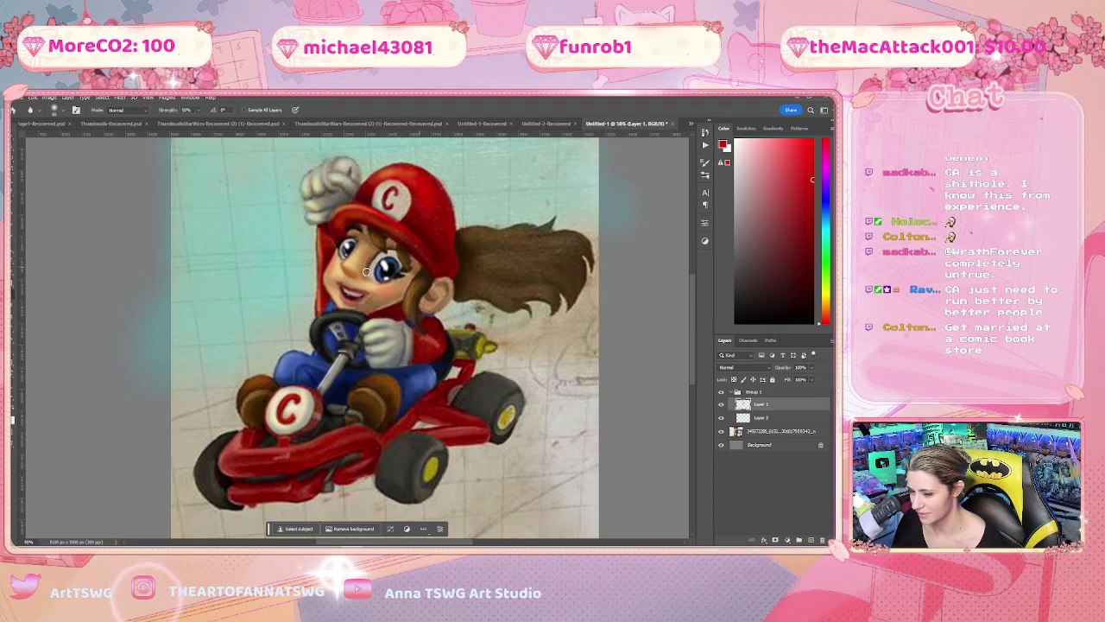
key("b")
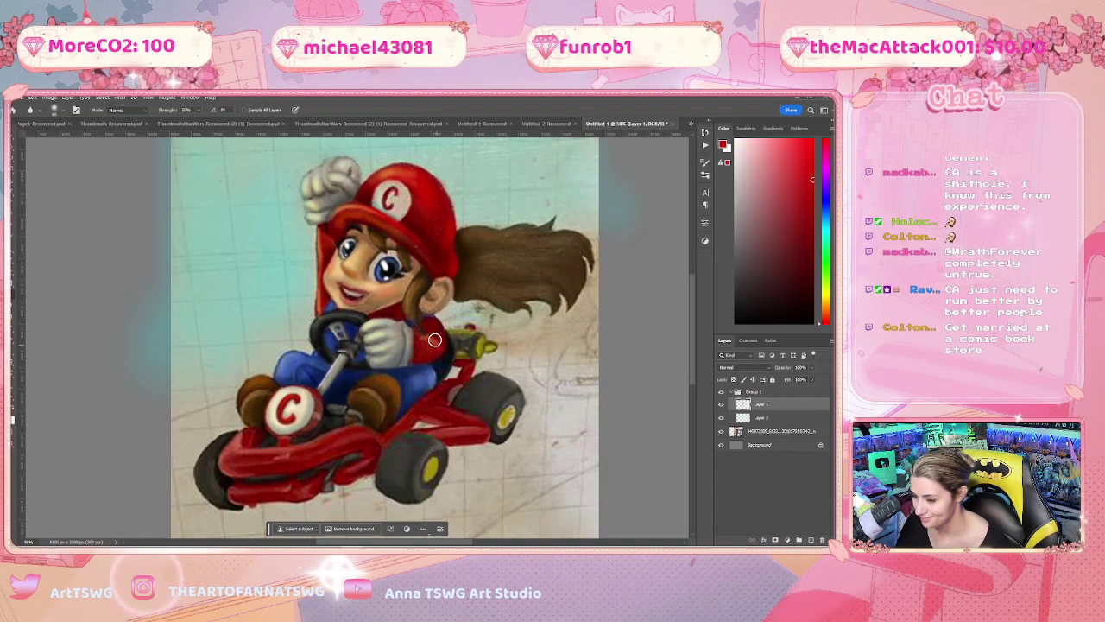
key("i")
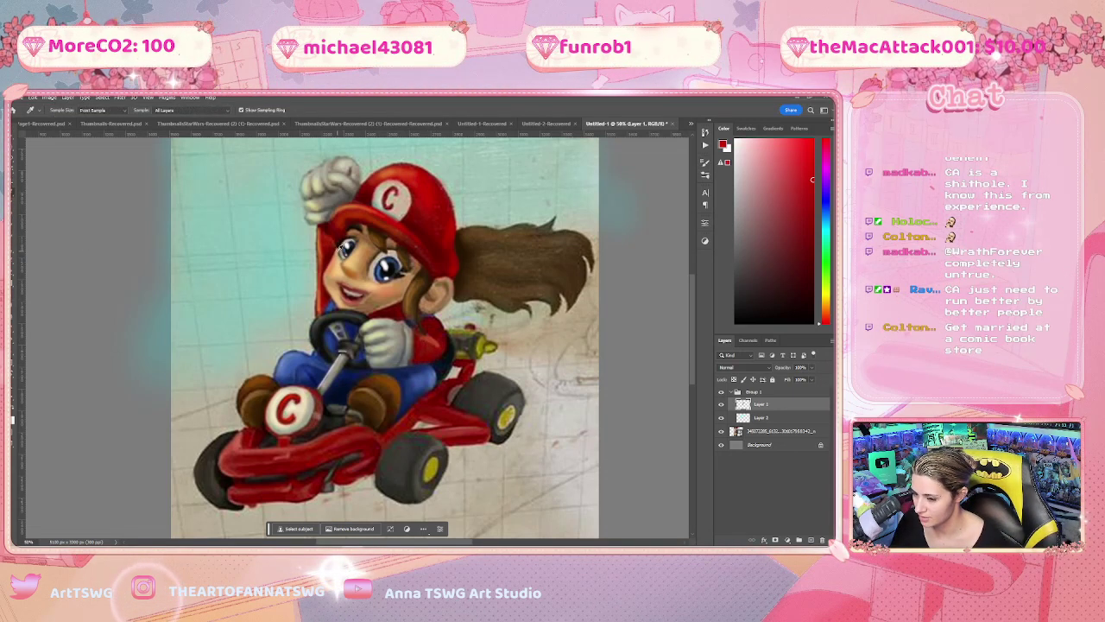
left_click(332, 247)
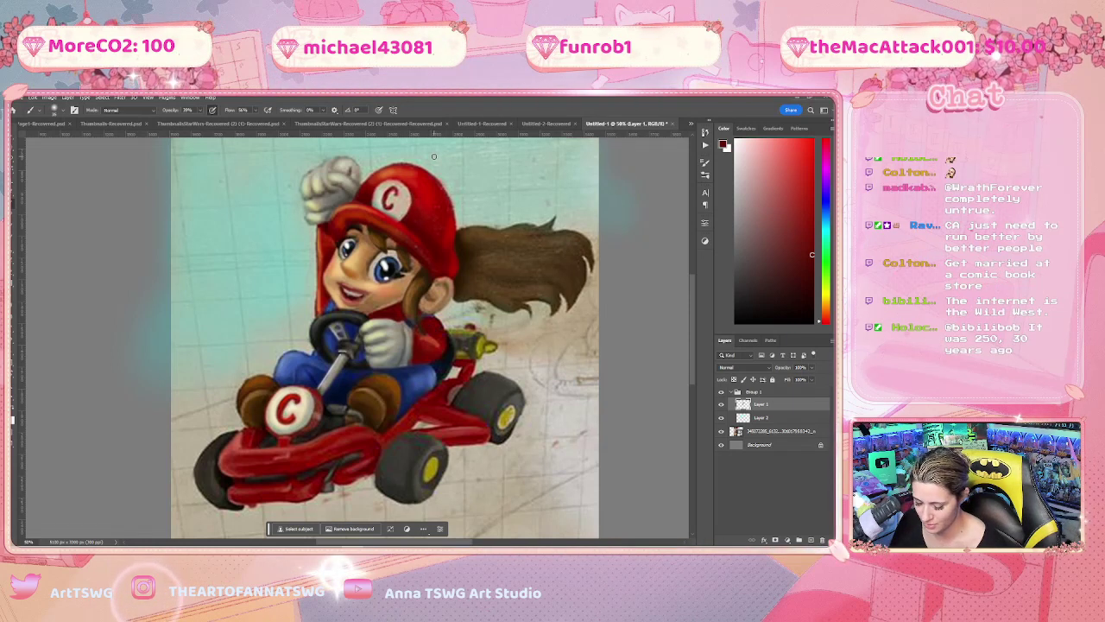
left_click(433, 189, "alt")
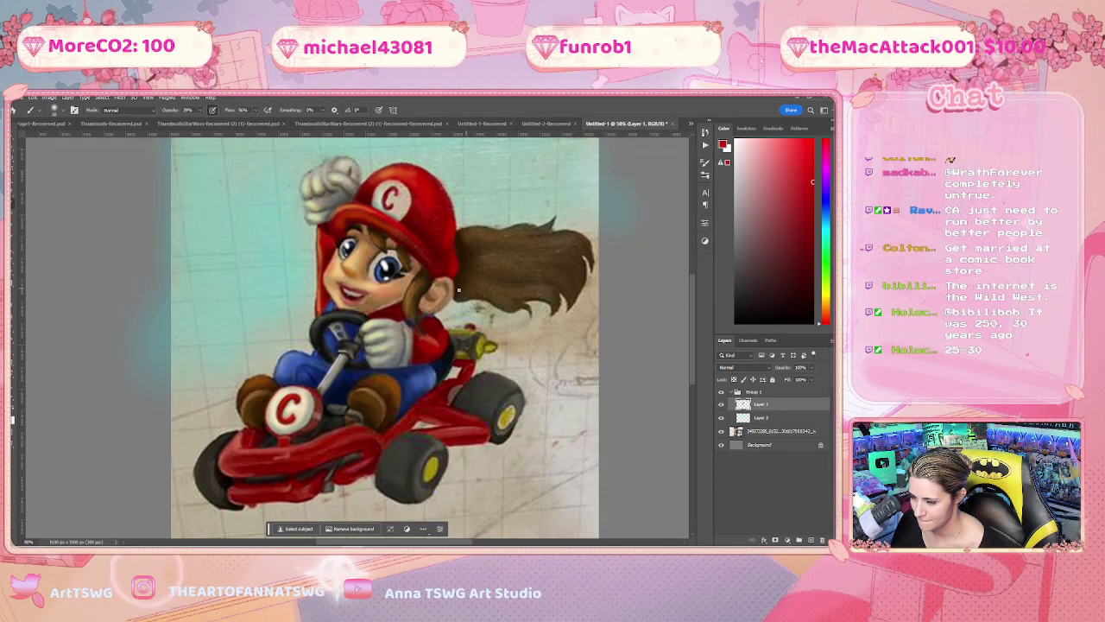
Shade the driver's ear with an orange-brown sampled from the face
key("i")
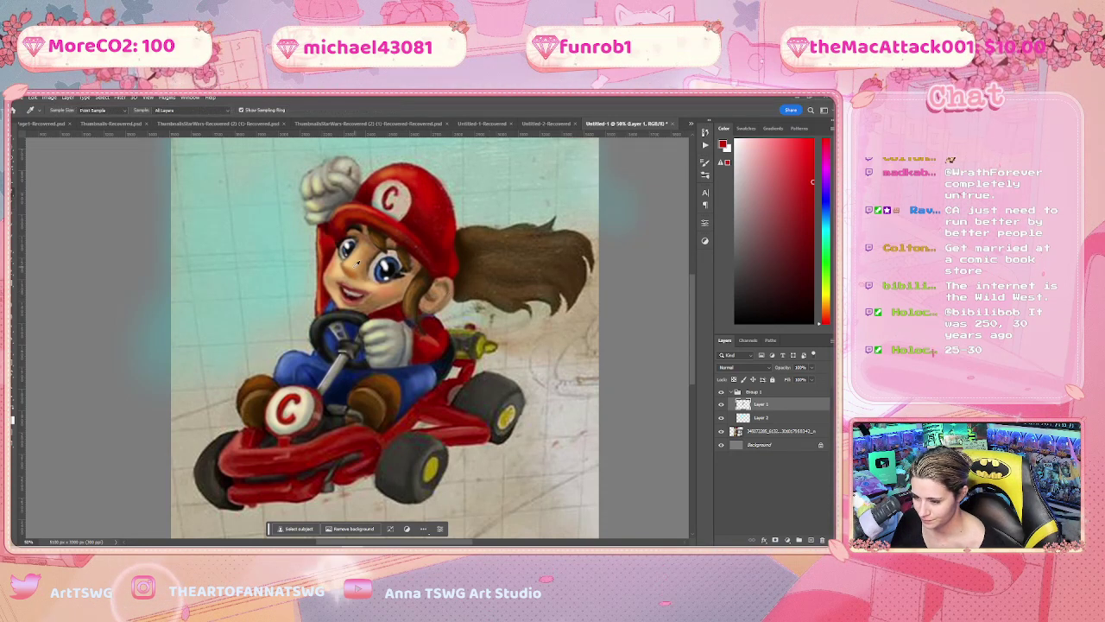
left_click(392, 278)
key("b")
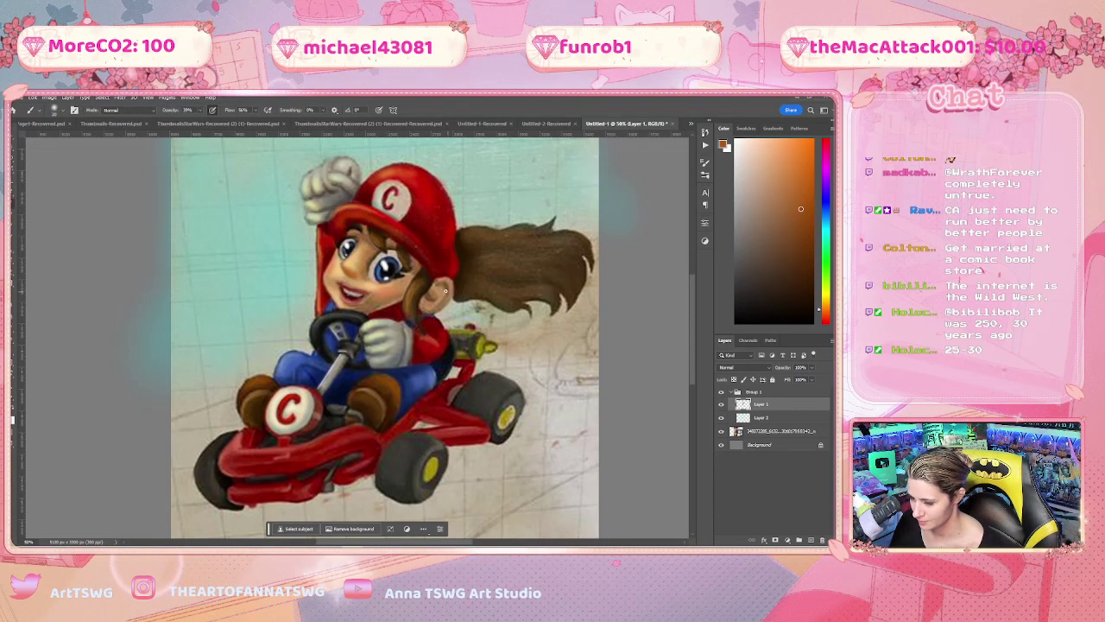
left_click_drag(431, 284, 445, 293)
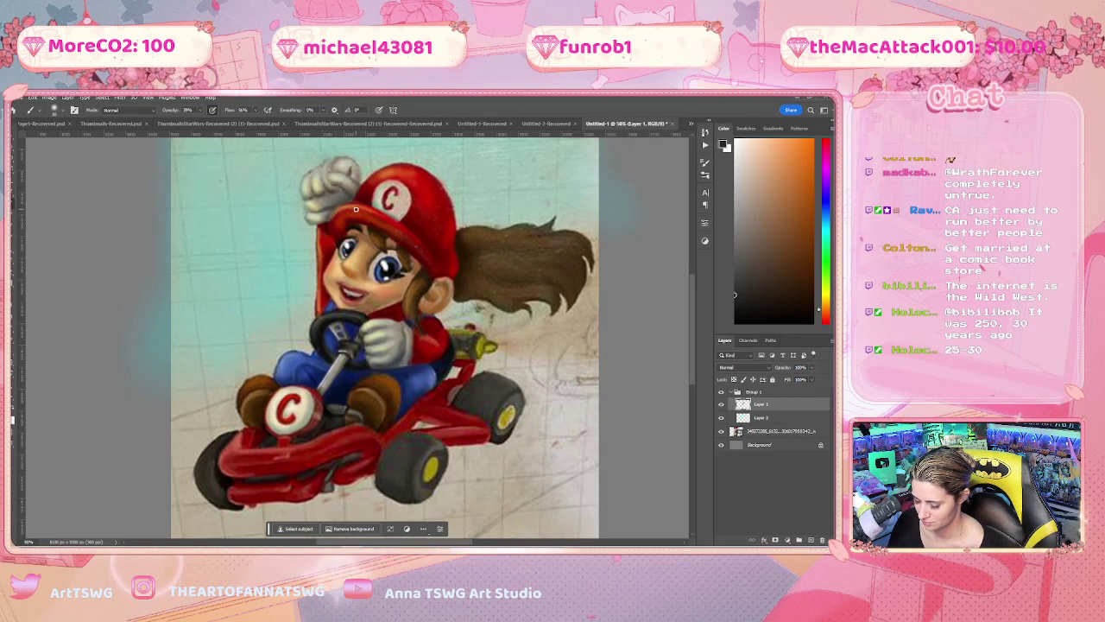
Shade the folds of the raised glove beside the red cap with low-opacity dark strokes and an olive-gray sampled from the glove
scroll(355, 209, "up", 5)
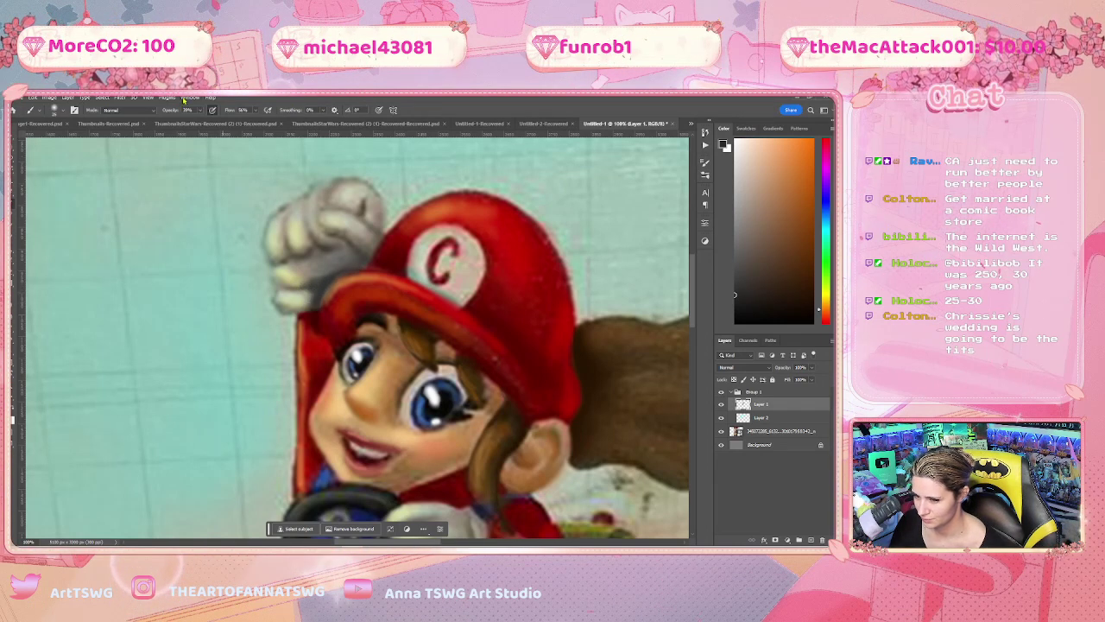
key("2")
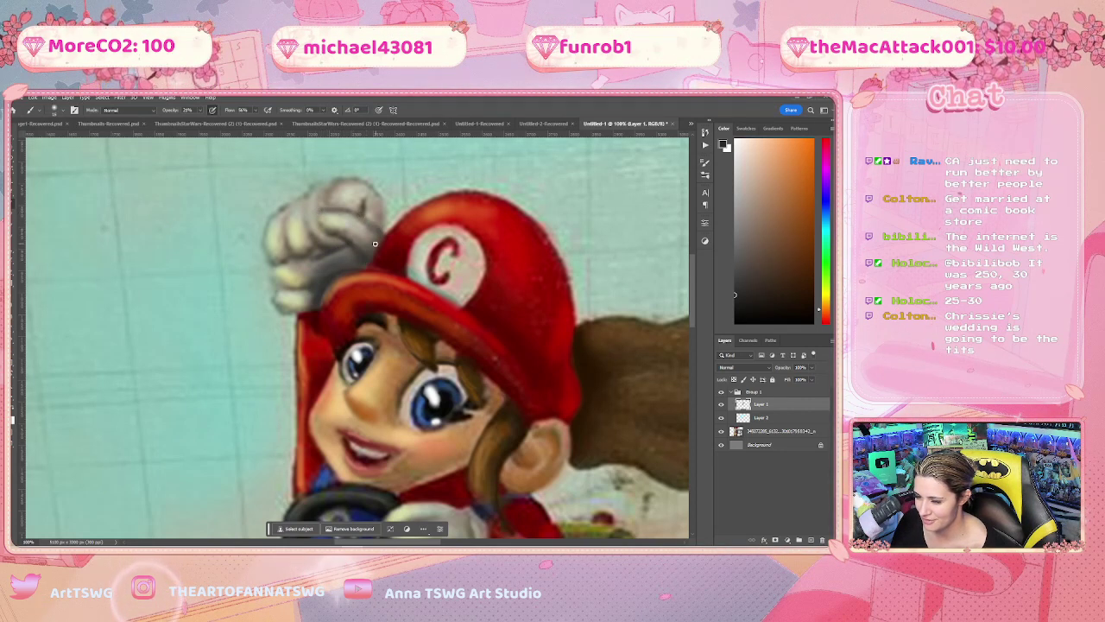
key("e")
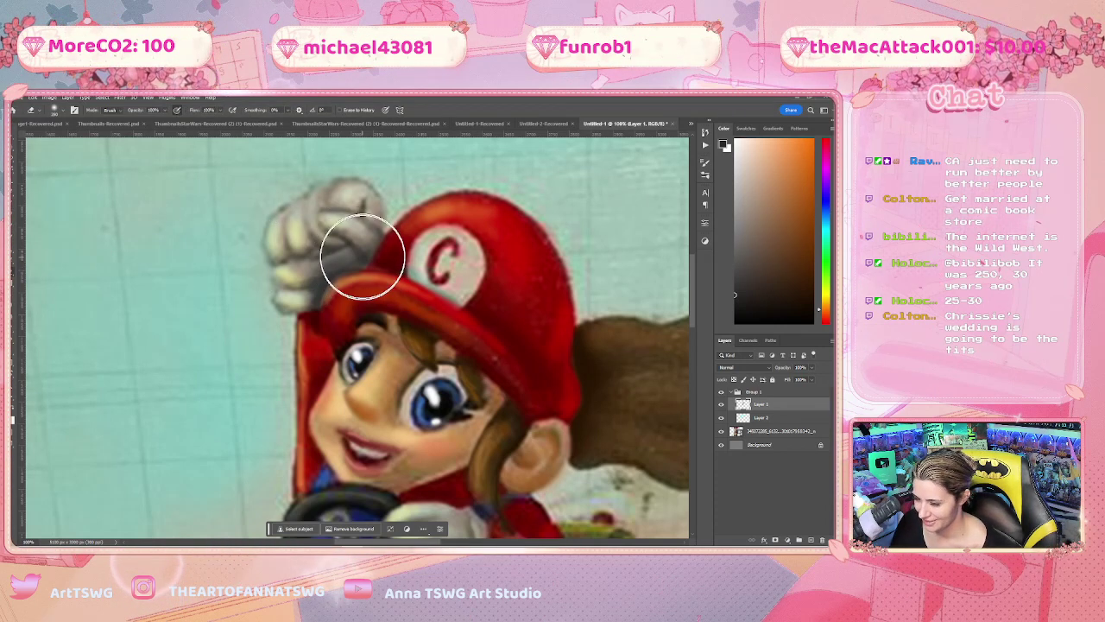
key("bracketleft")
key("bracketleft")
key("bracketleft")
key("bracketleft")
key("bracketleft")
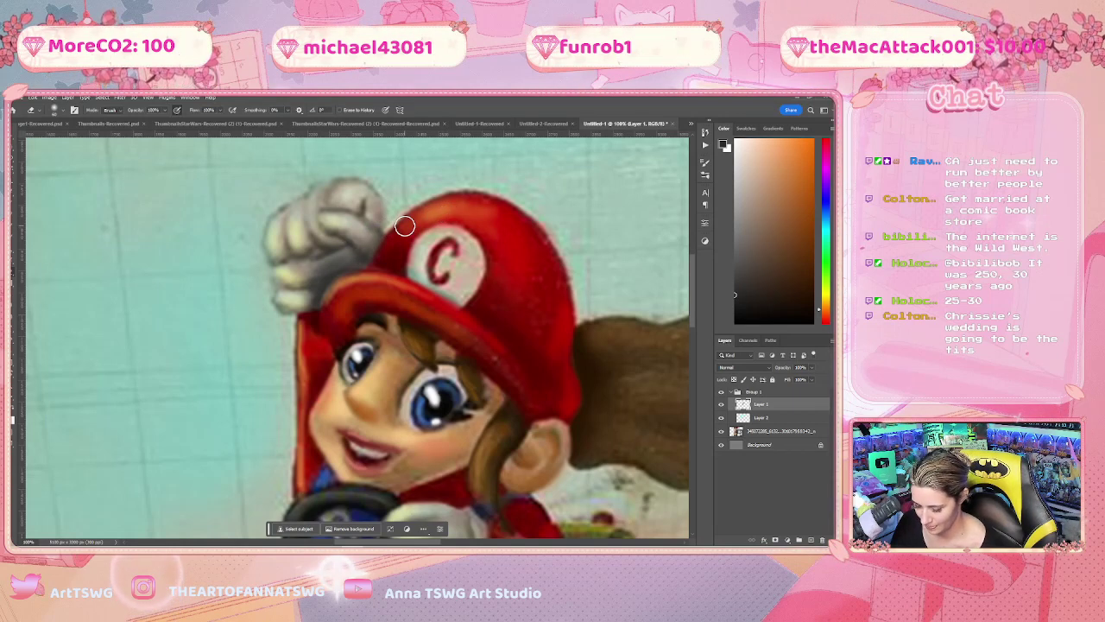
key("o")
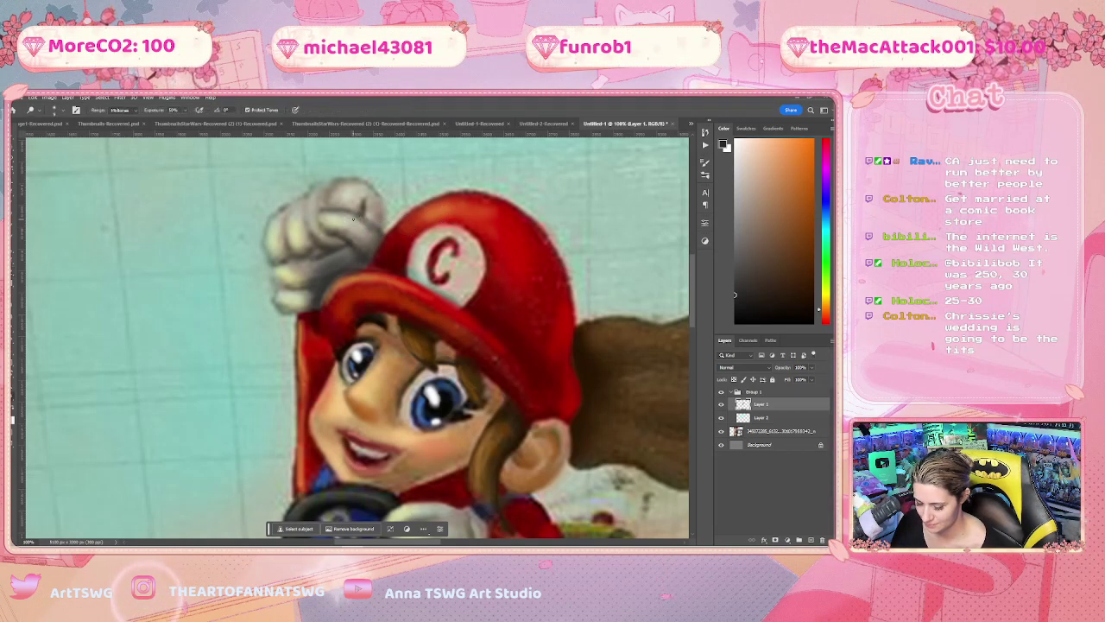
left_click_drag(353, 224, 348, 248)
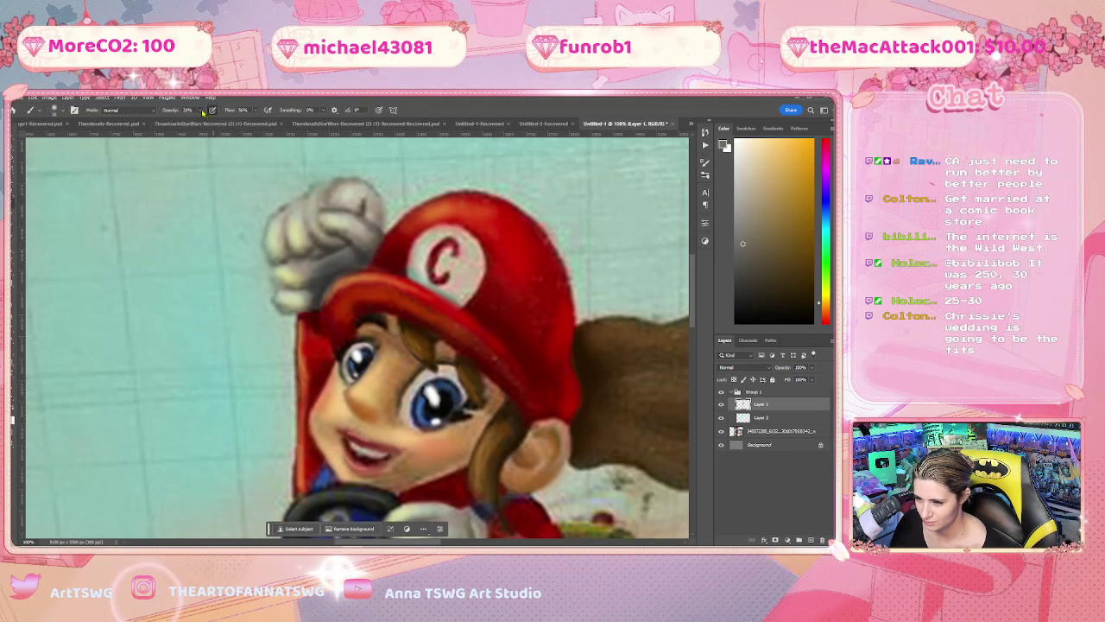
left_click_drag(204, 112, 227, 120)
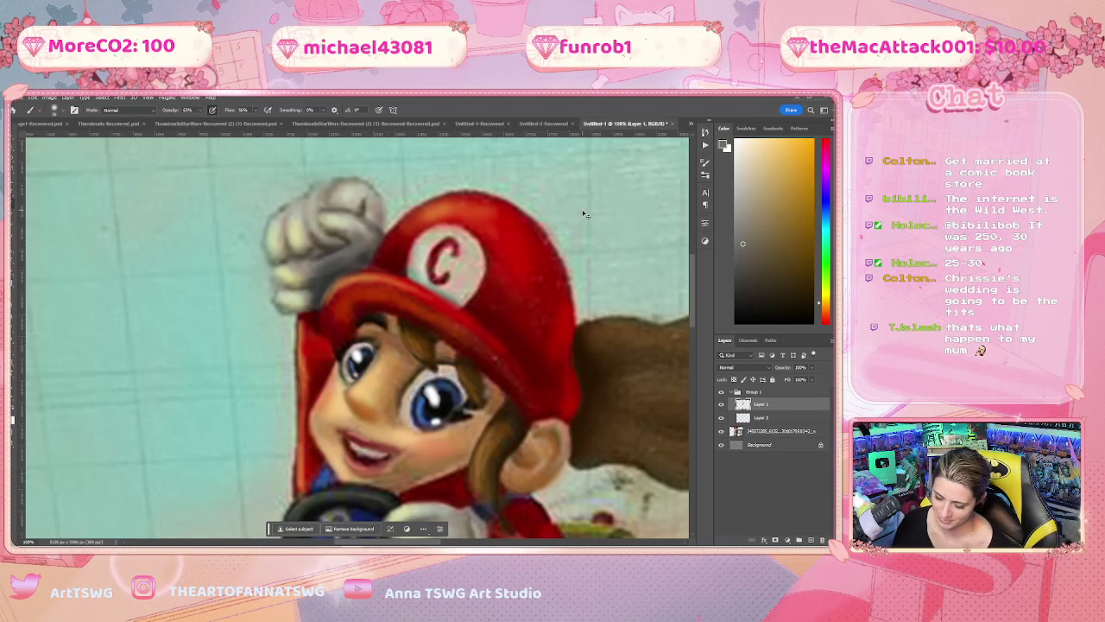
Darken the edges of the kart's tires with black brush strokes
key("ctrl+minus")
key("ctrl+minus")
key("ctrl+minus")
key("ctrl+minus")
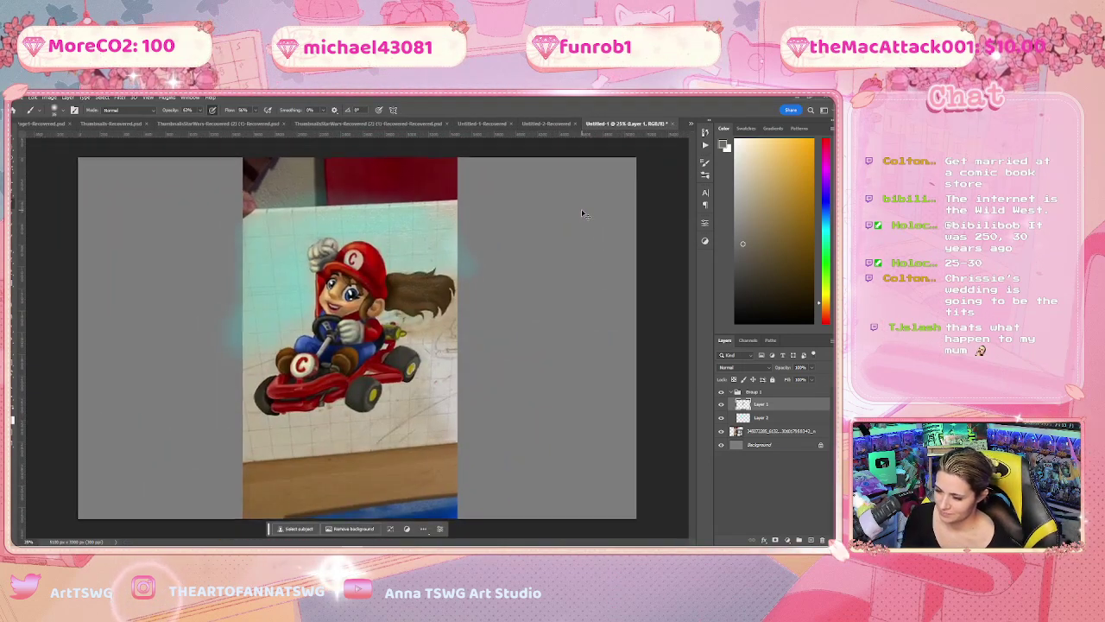
key("ctrl+plus")
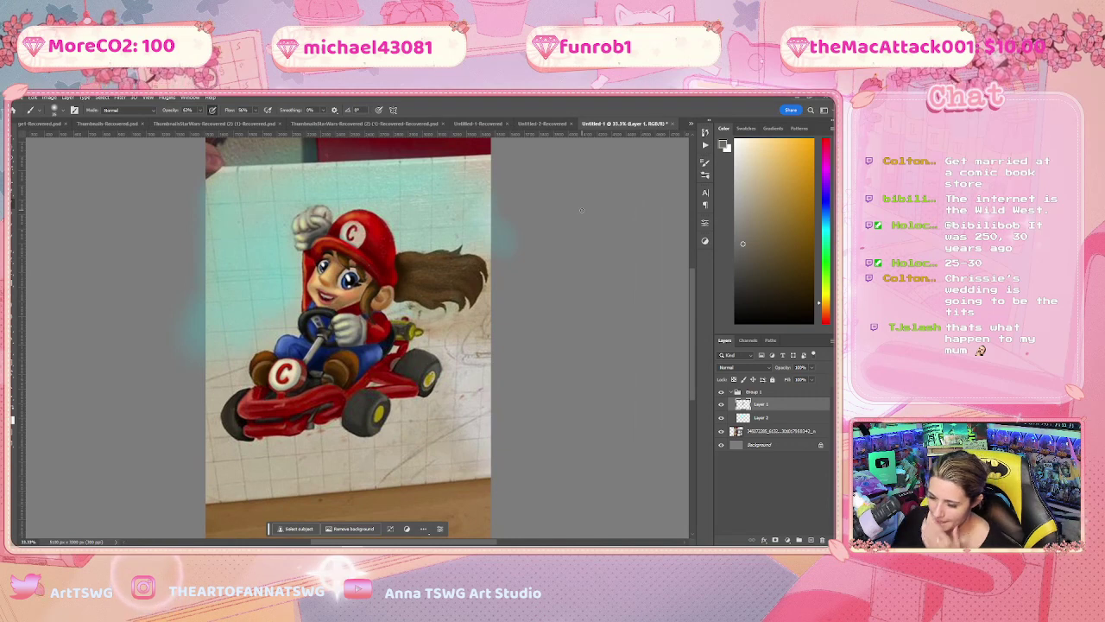
key("ctrl+plus")
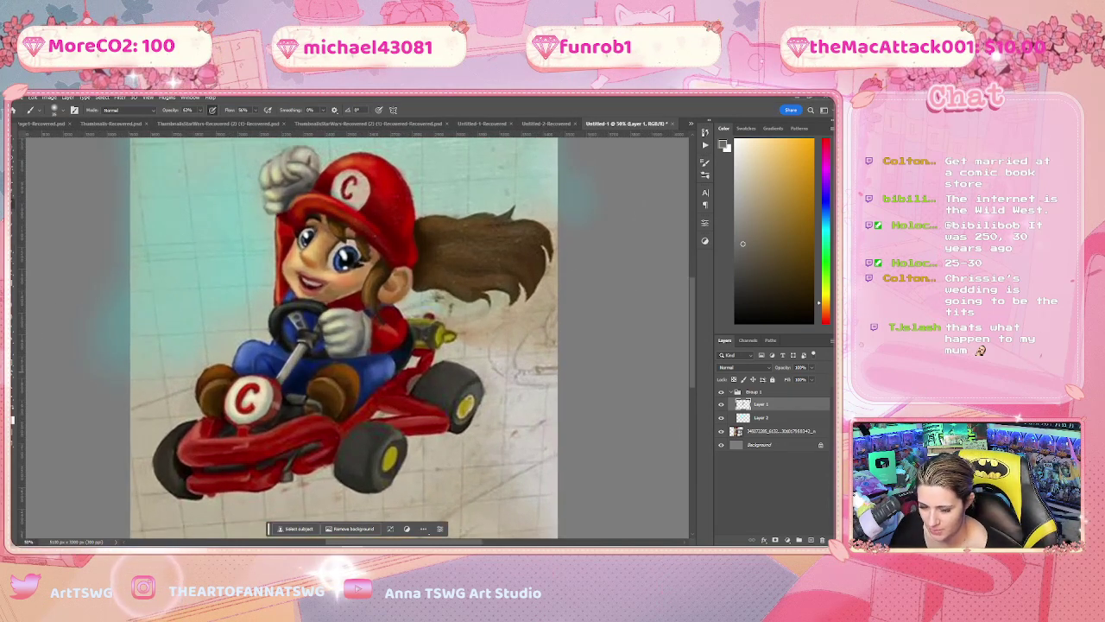
key("d")
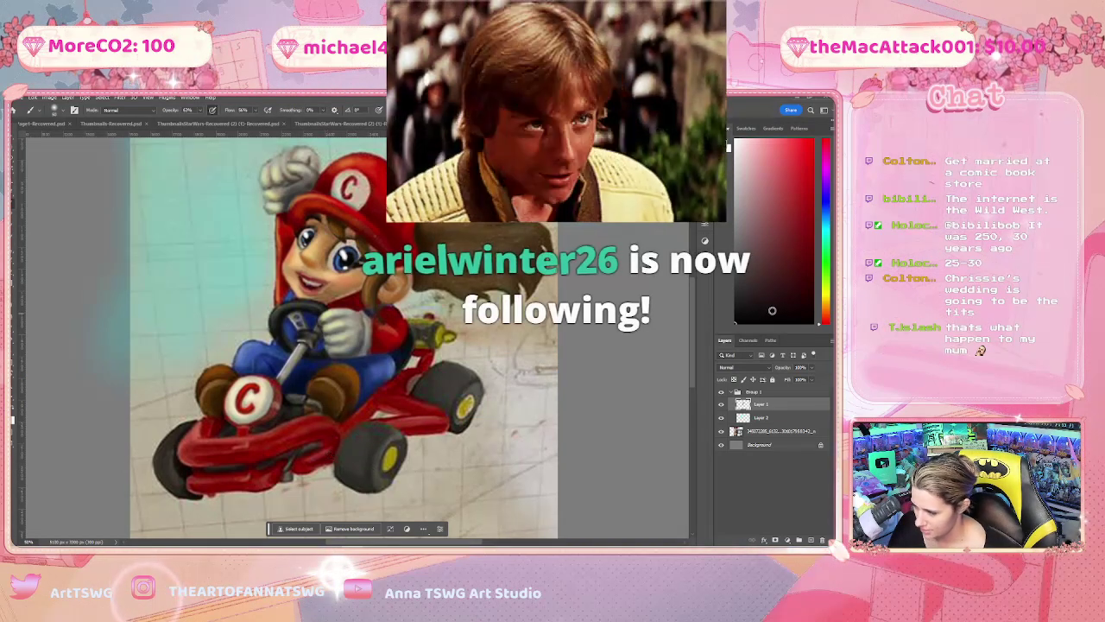
key("i")
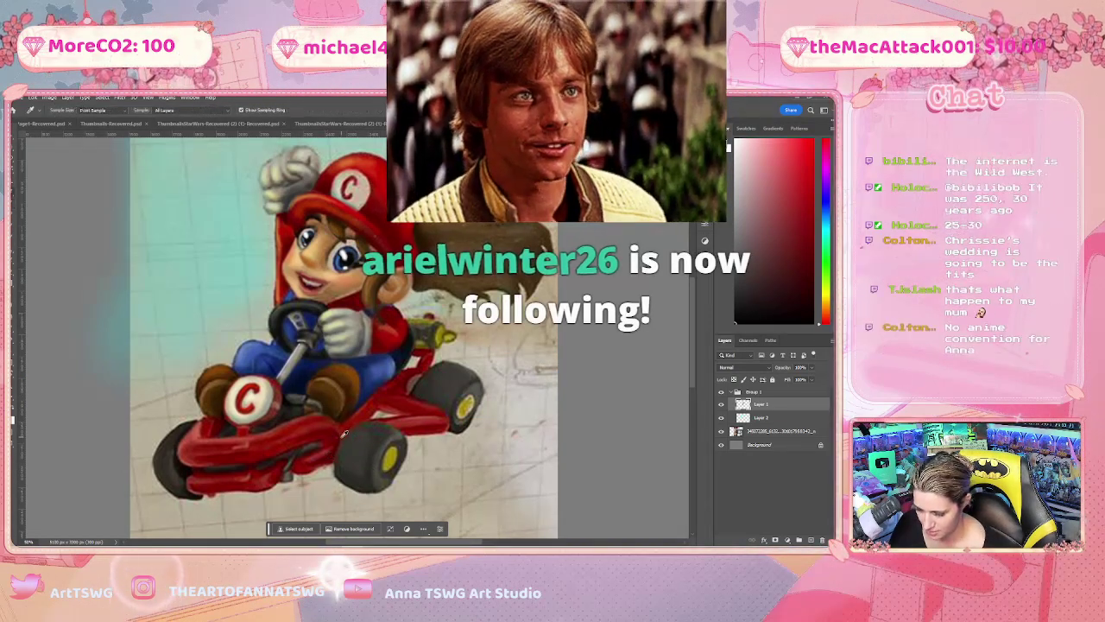
left_click(343, 434)
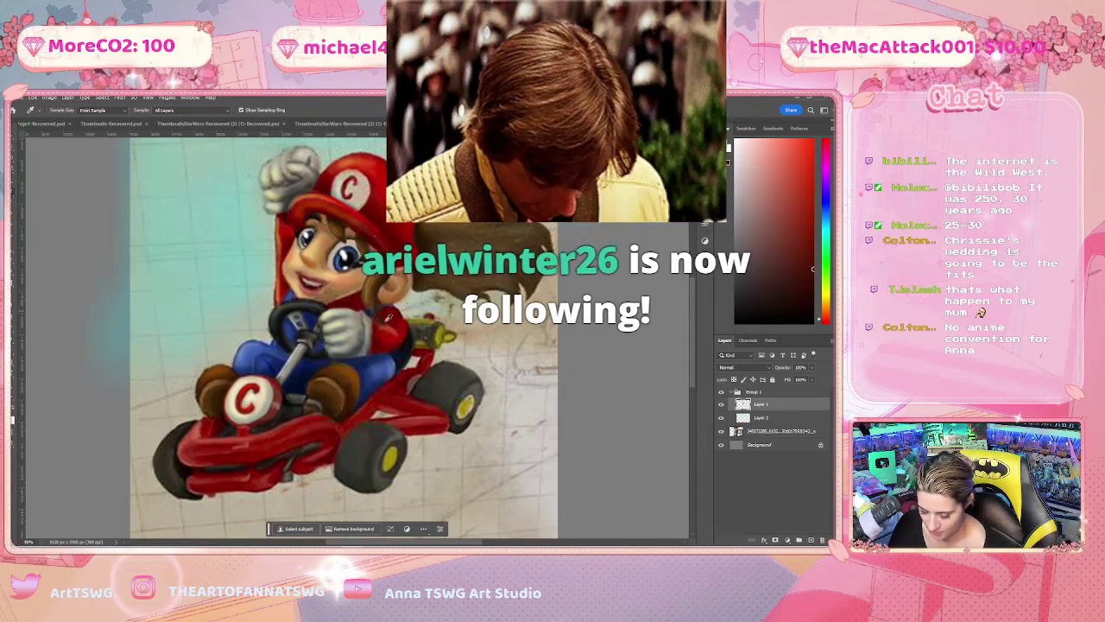
key("b")
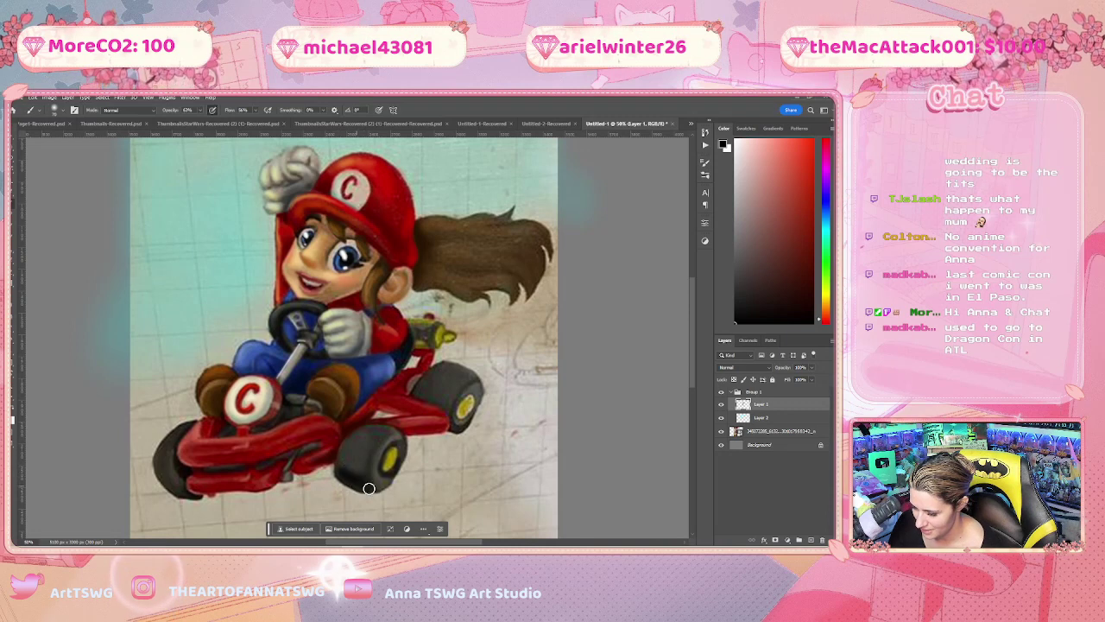
Add soft neutral gray highlights to the kart's front tire at 5% brush opacity
left_click_drag(203, 113, 176, 120)
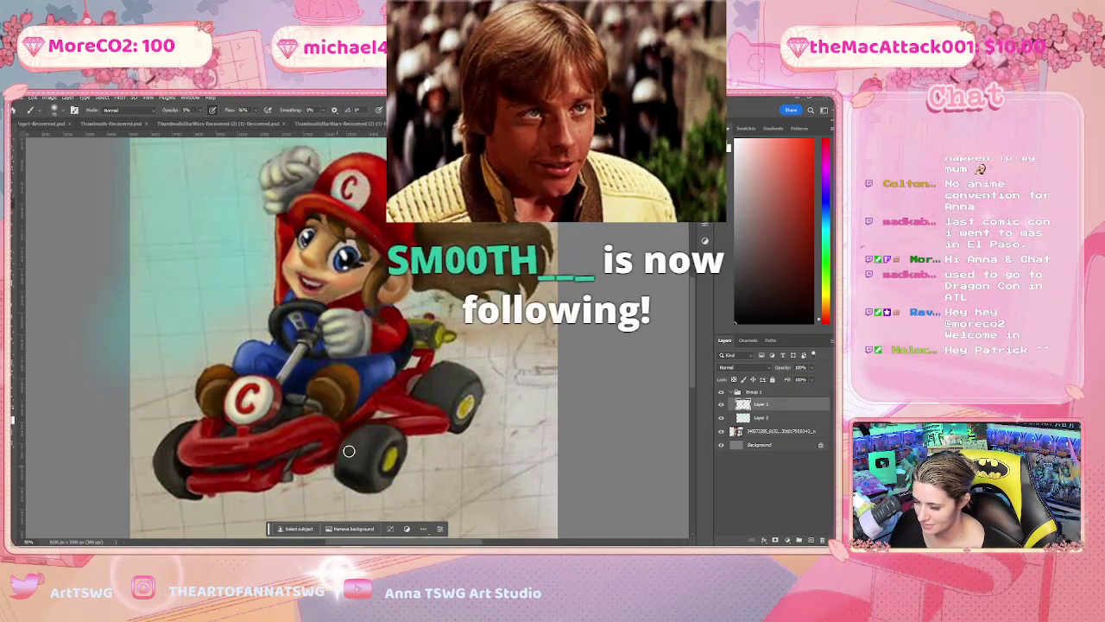
left_click(743, 237)
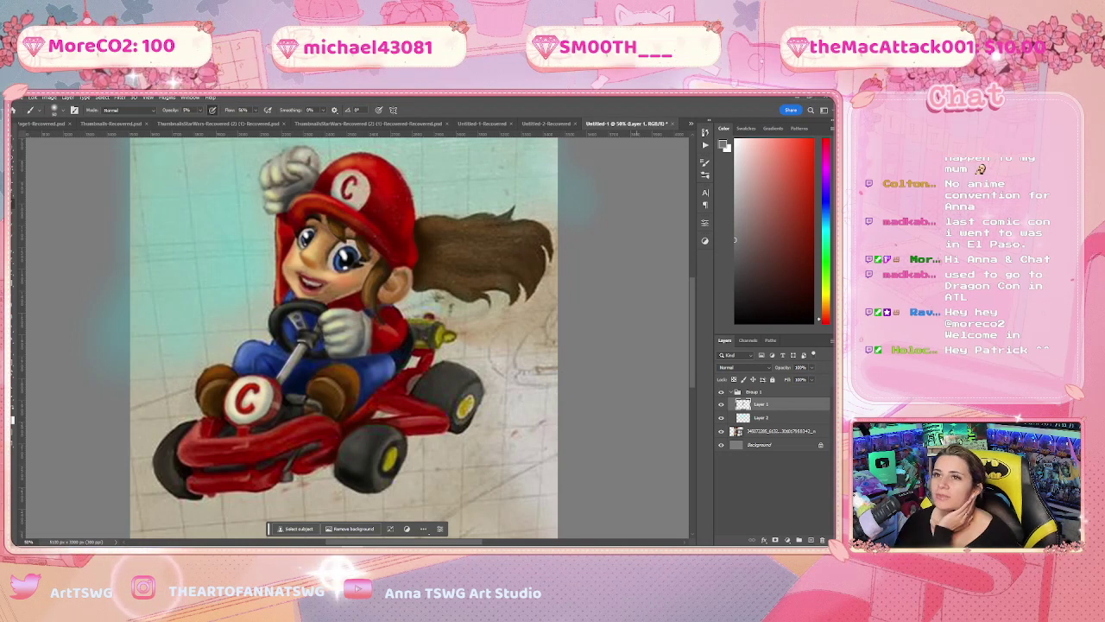
key("ctrl+r")
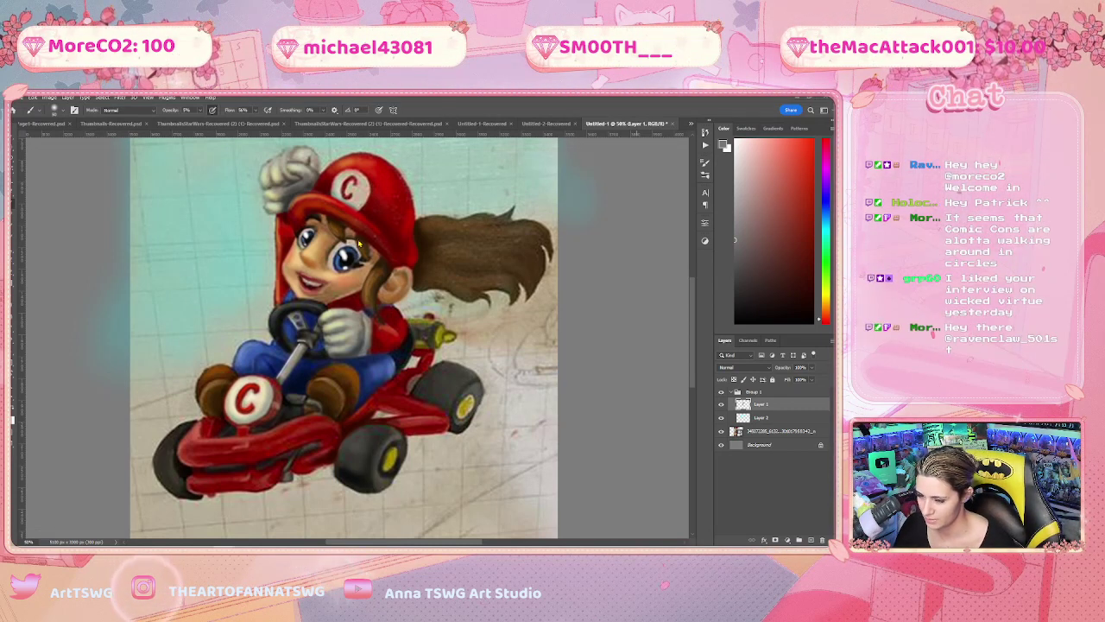
Shade the whites of both eyes with low-opacity blue-gray tones, raise the brush opacity to 34%, and soften the strokes with the Blur tool
scroll(357, 244, "up", 5)
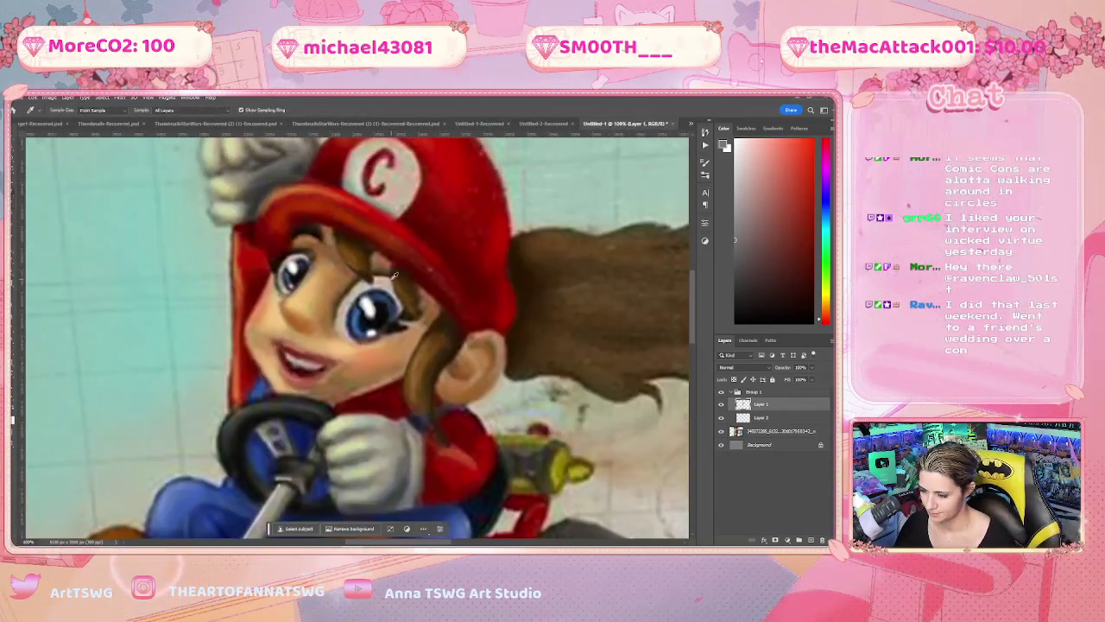
left_click(371, 289, "alt")
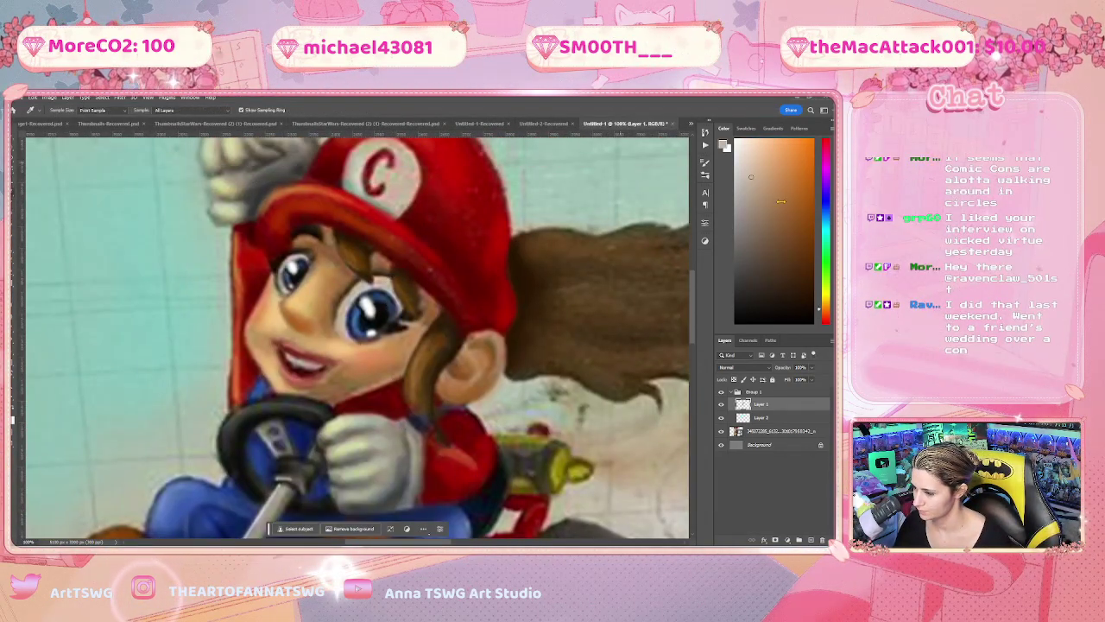
left_click(820, 211)
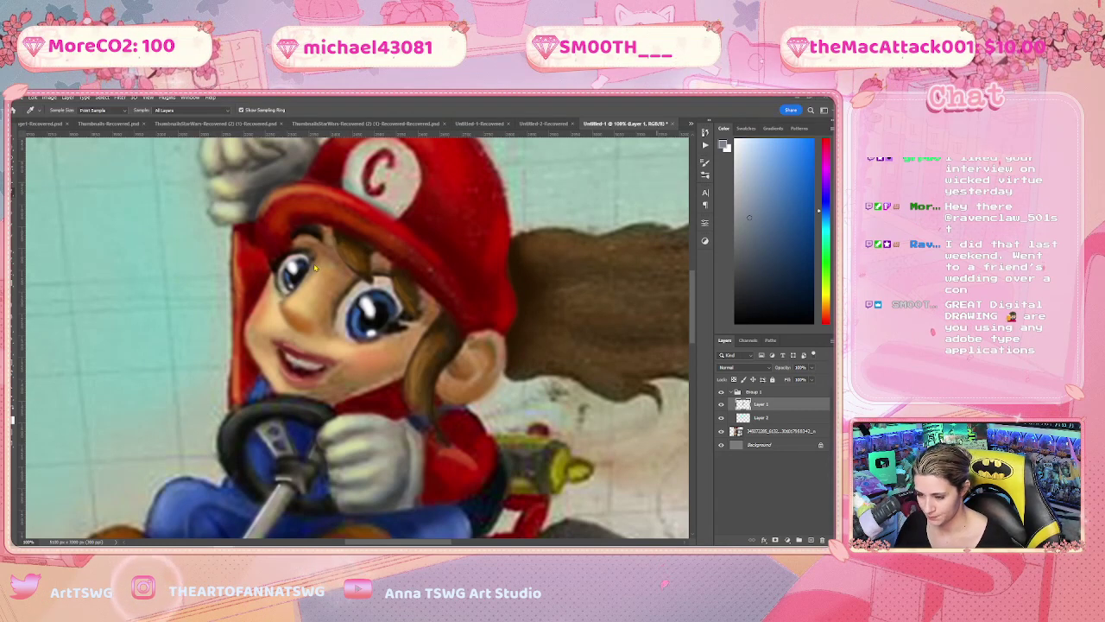
key("b")
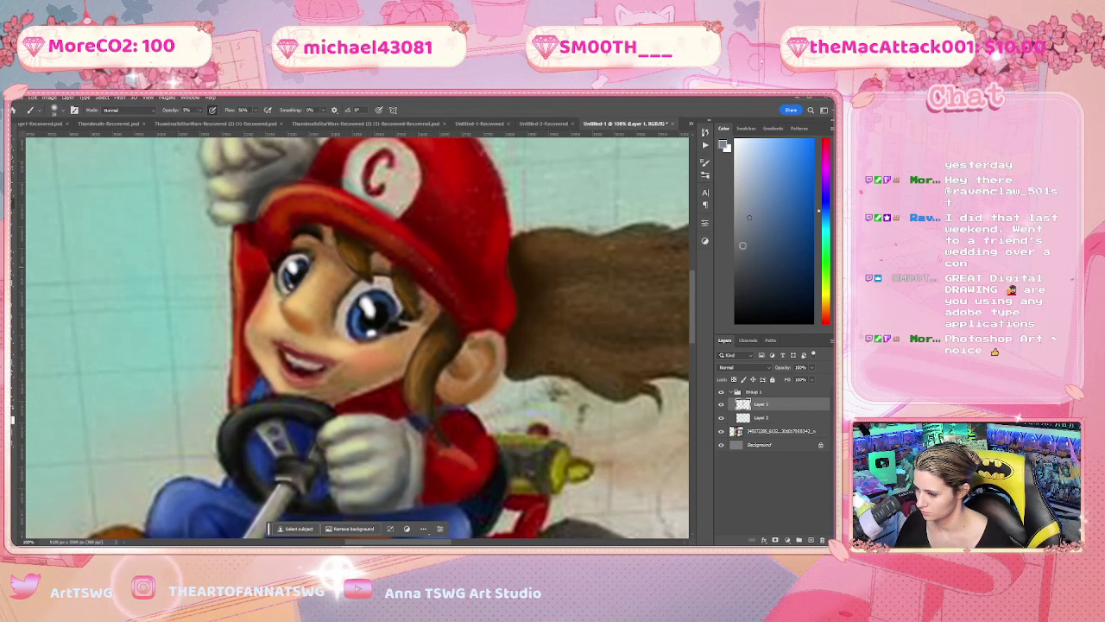
left_click(391, 296, "alt")
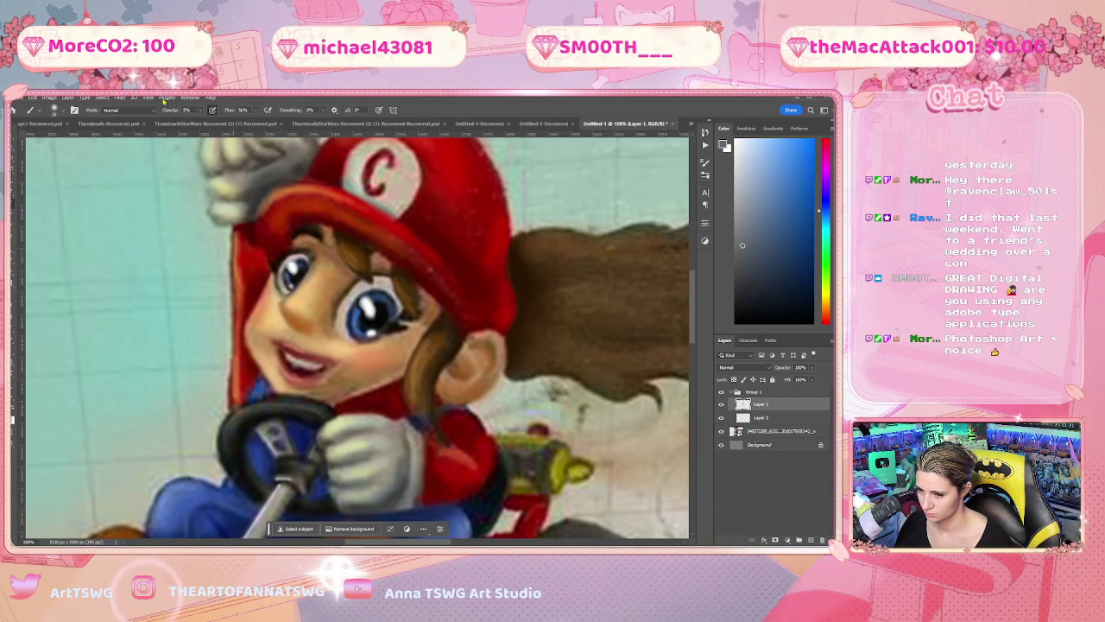
left_click_drag(197, 109, 212, 123)
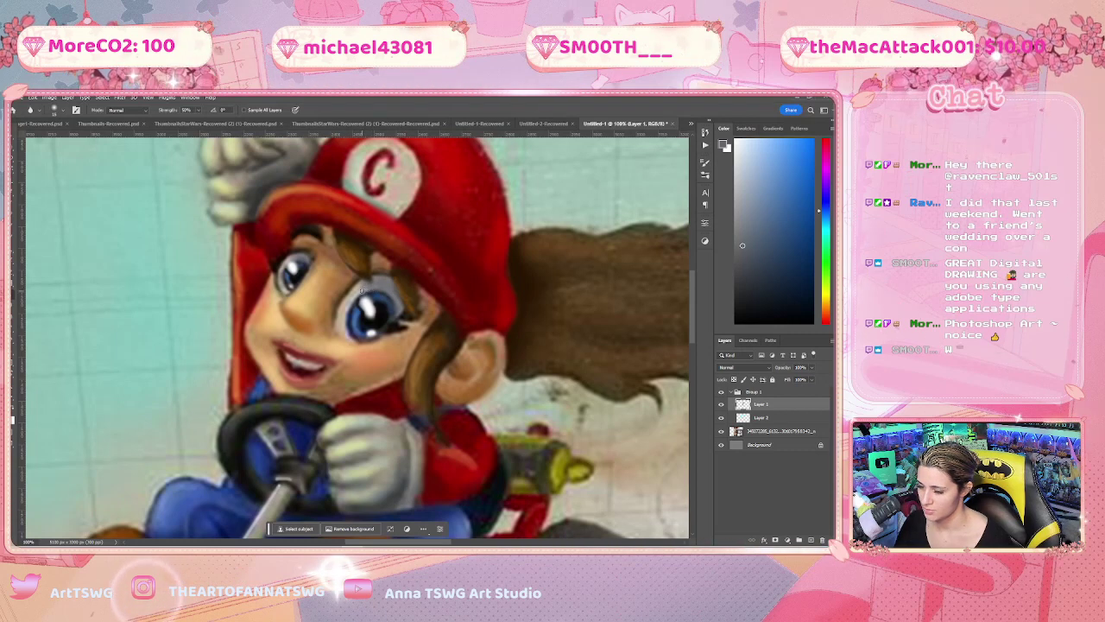
Brighten the eyes with white and add a pale yellow-green highlight along the outer edge of the face
left_click(805, 153)
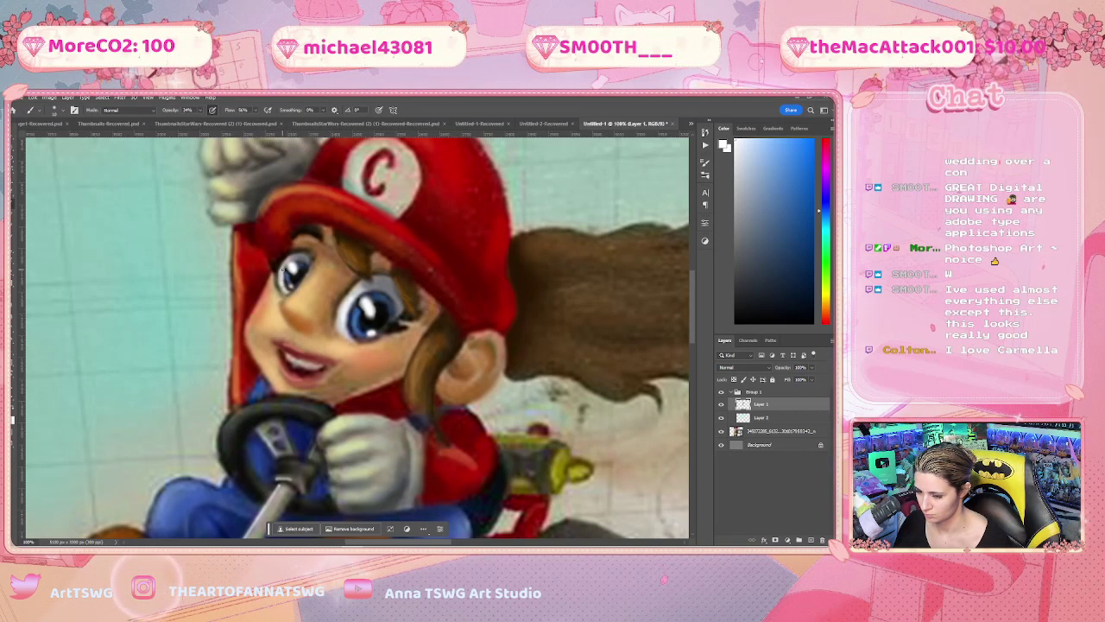
left_click_drag(830, 298, 827, 286)
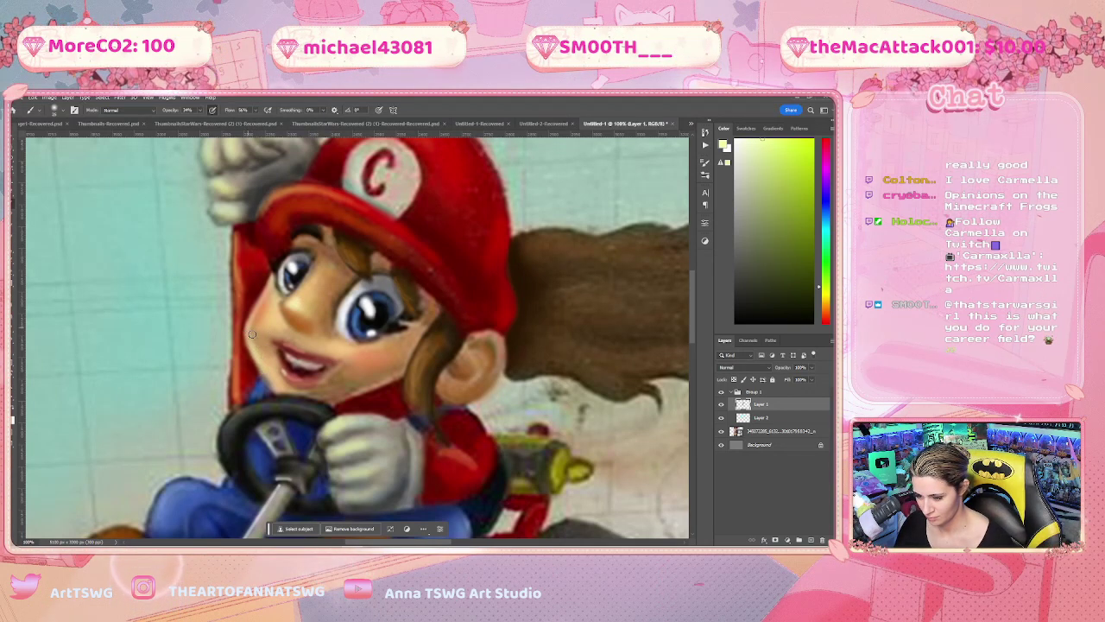
Compare the original painting photo with the enhanced version by toggling the visibility of Group 1
key("ctrl+minus")
key("ctrl+minus")
key("ctrl+minus")
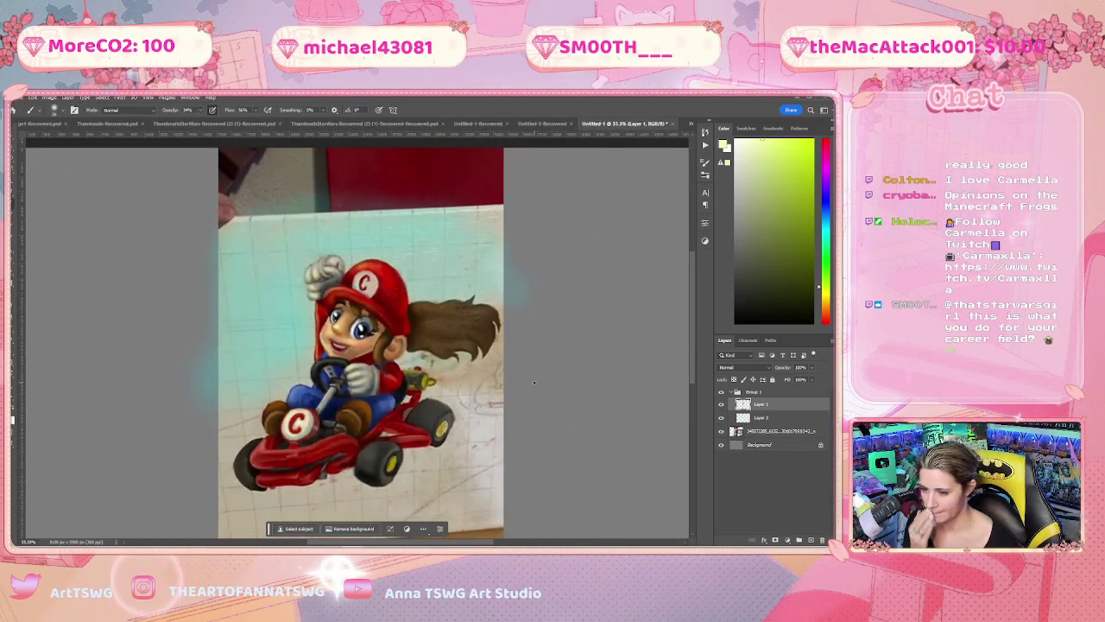
left_click_drag(534, 382, 519, 326)
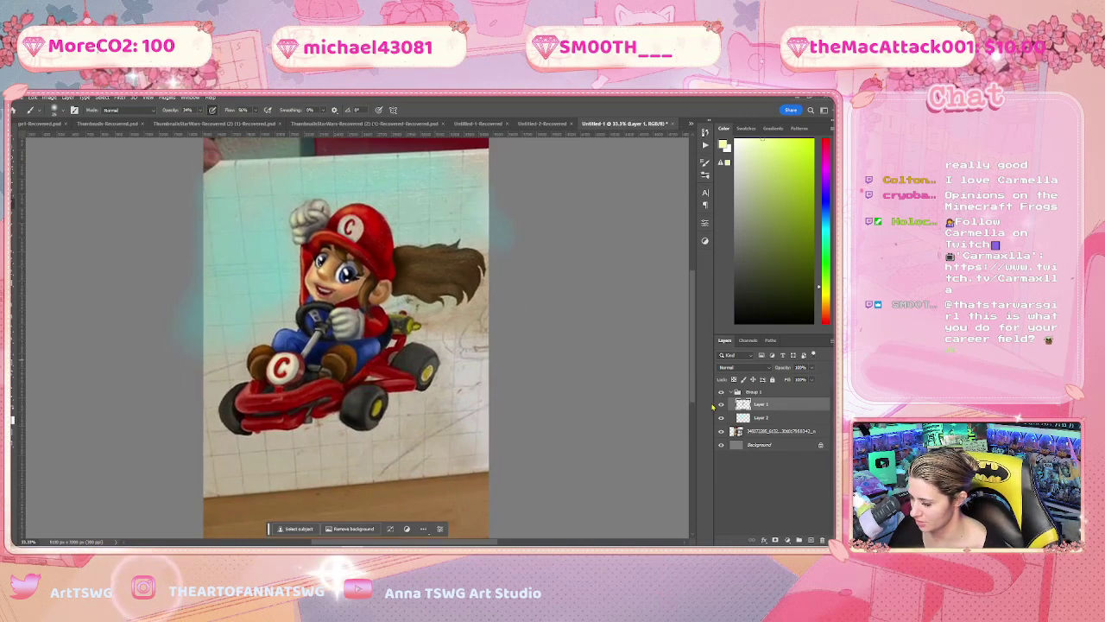
left_click(727, 393)
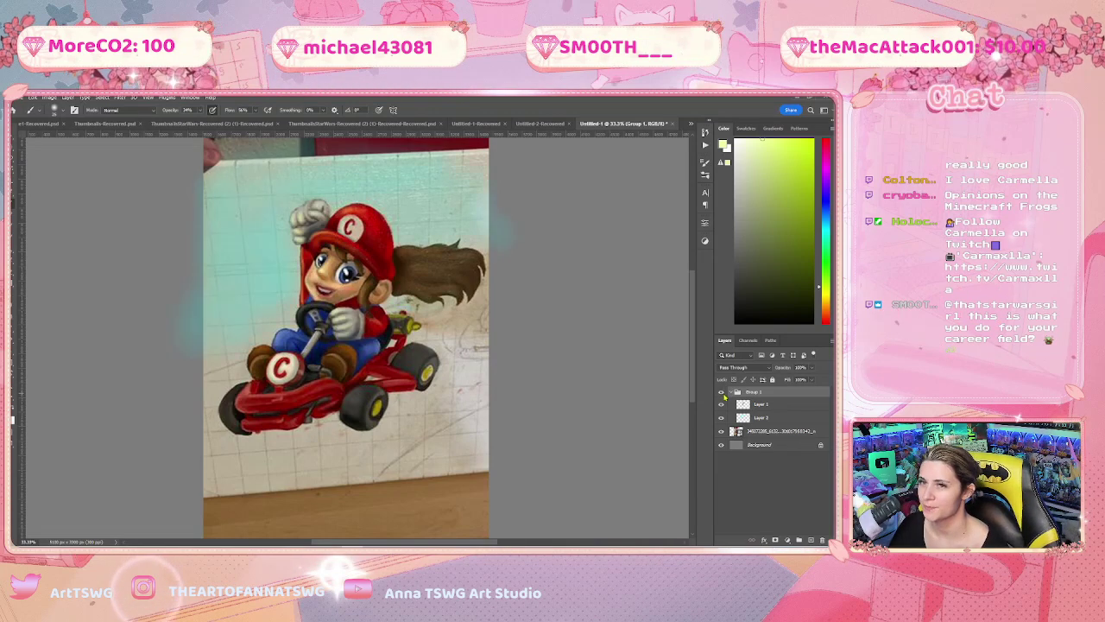
left_click(722, 393)
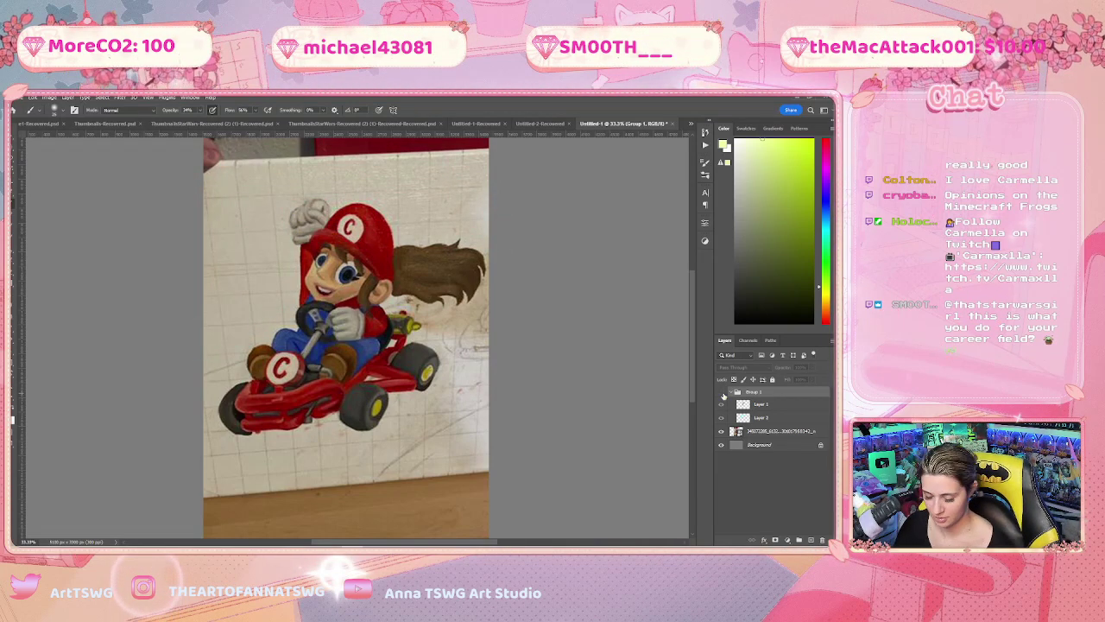
key("ctrl+plus")
left_click_drag(539, 228, 542, 257)
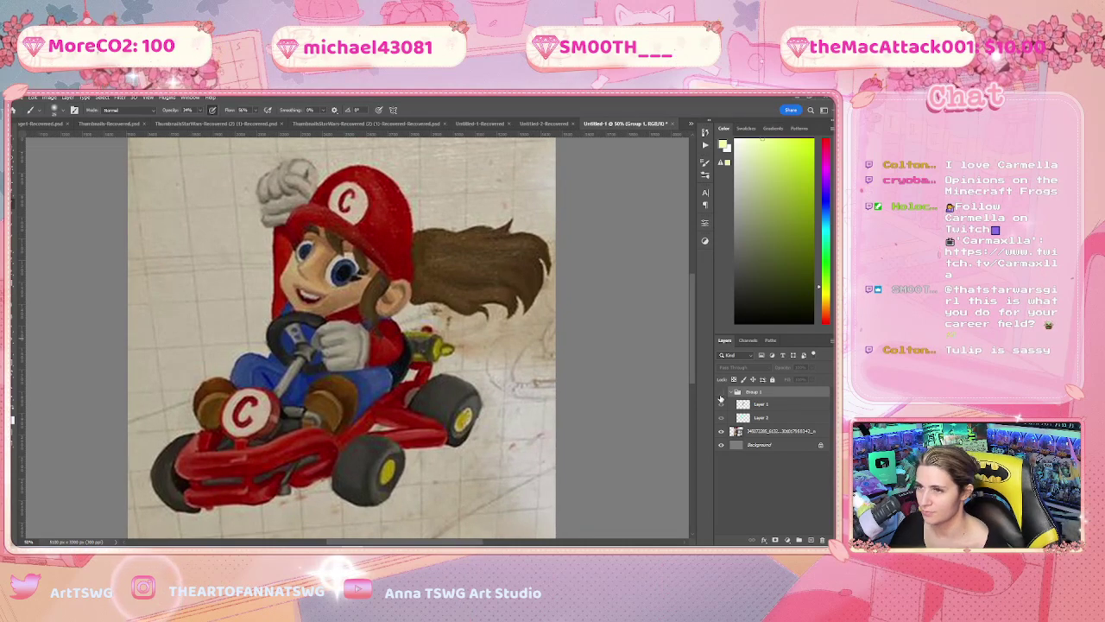
left_click(722, 394)
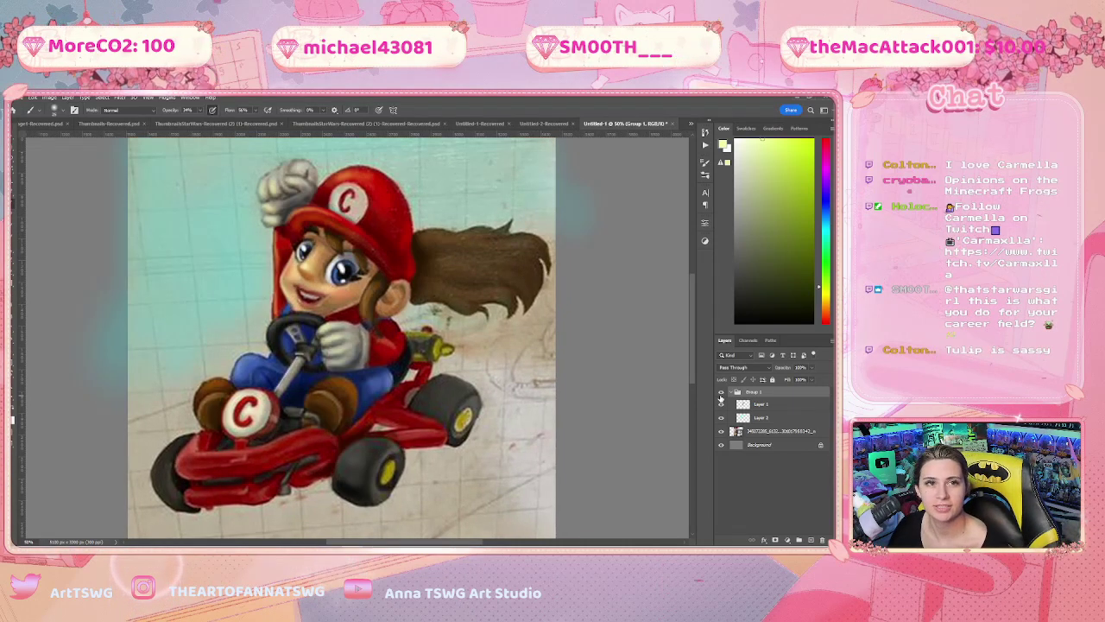
left_click(721, 394)
left_click(722, 394)
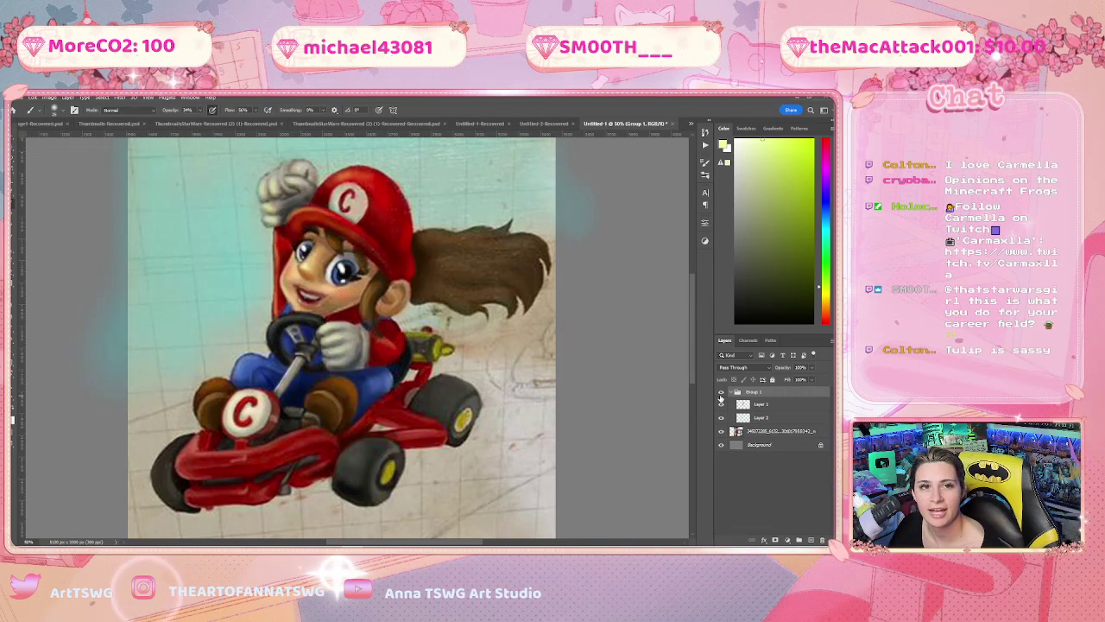
left_click(722, 394)
left_click(722, 394)
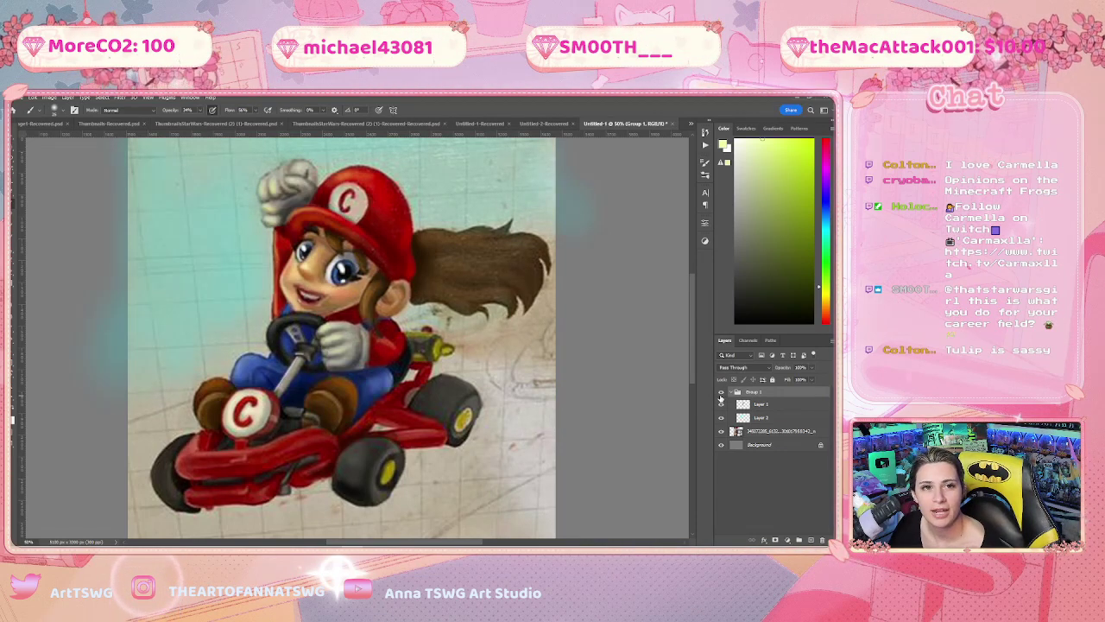
left_click(721, 394)
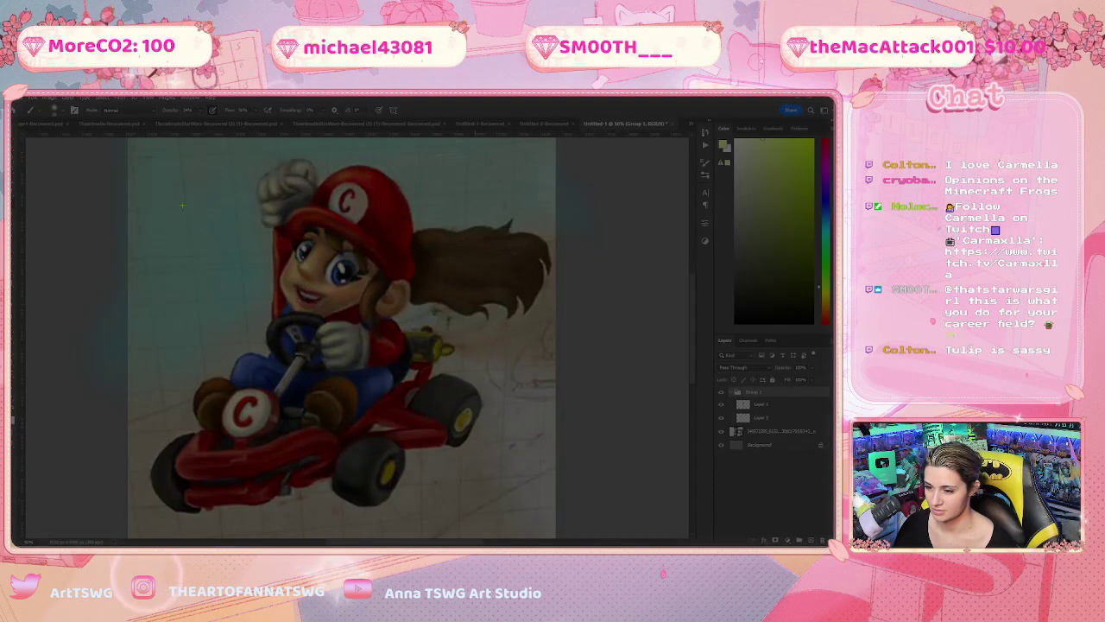
Capture a screenshot of the enhanced painting area, from the raised glove down to the kart
left_click_drag(128, 137, 556, 536)
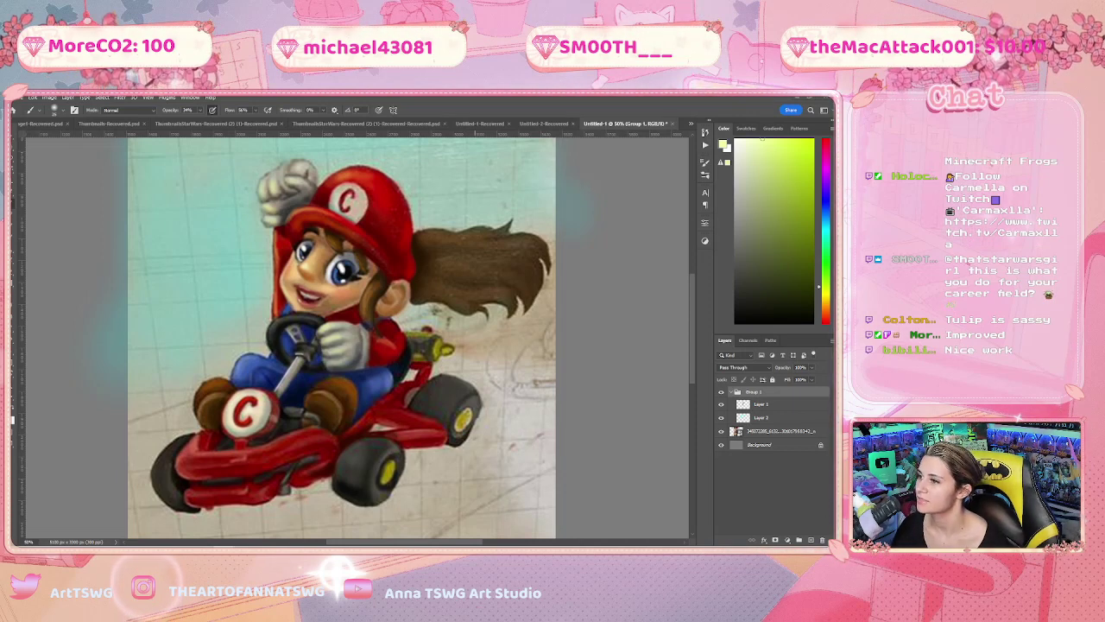
Collapse Group 1 and repeatedly hide and show it to compare the original painting photo with the enhanced version
left_click(733, 393)
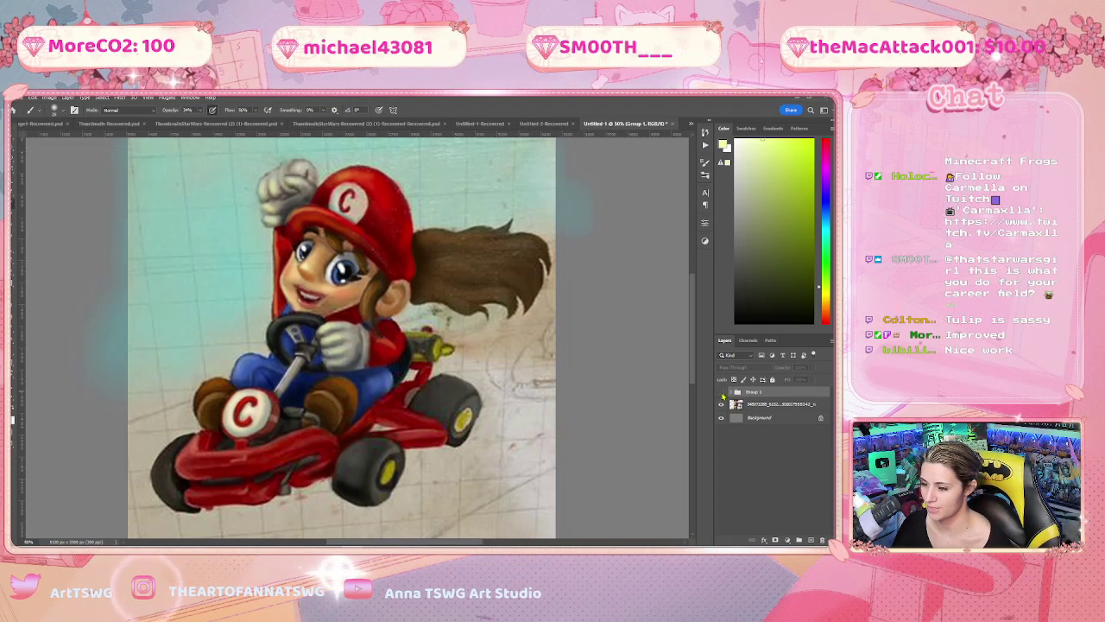
left_click(721, 393)
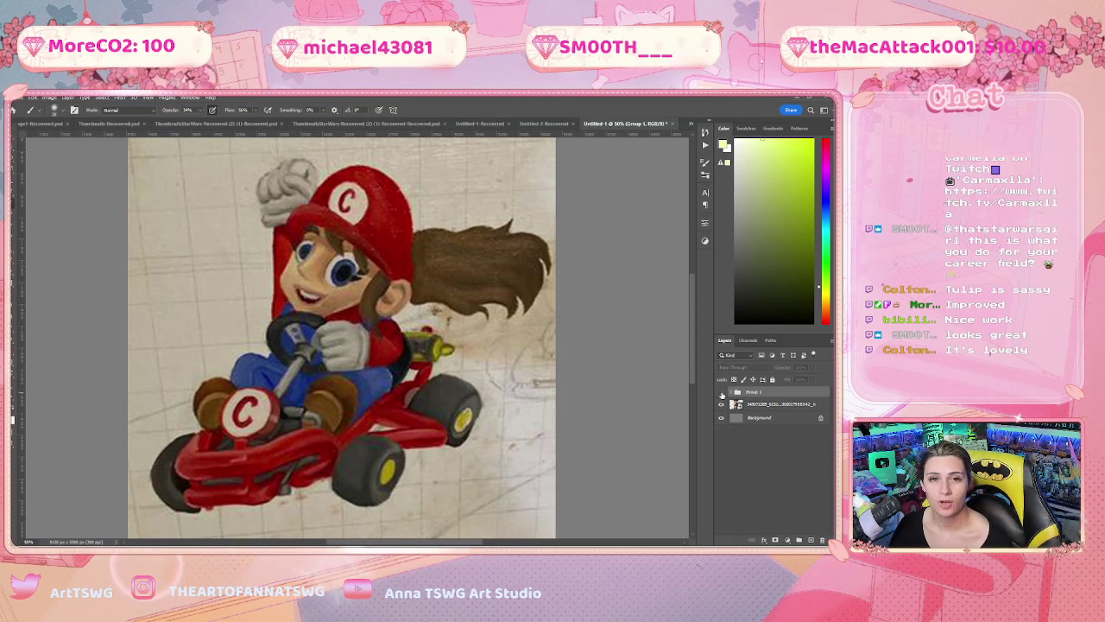
left_click(722, 394)
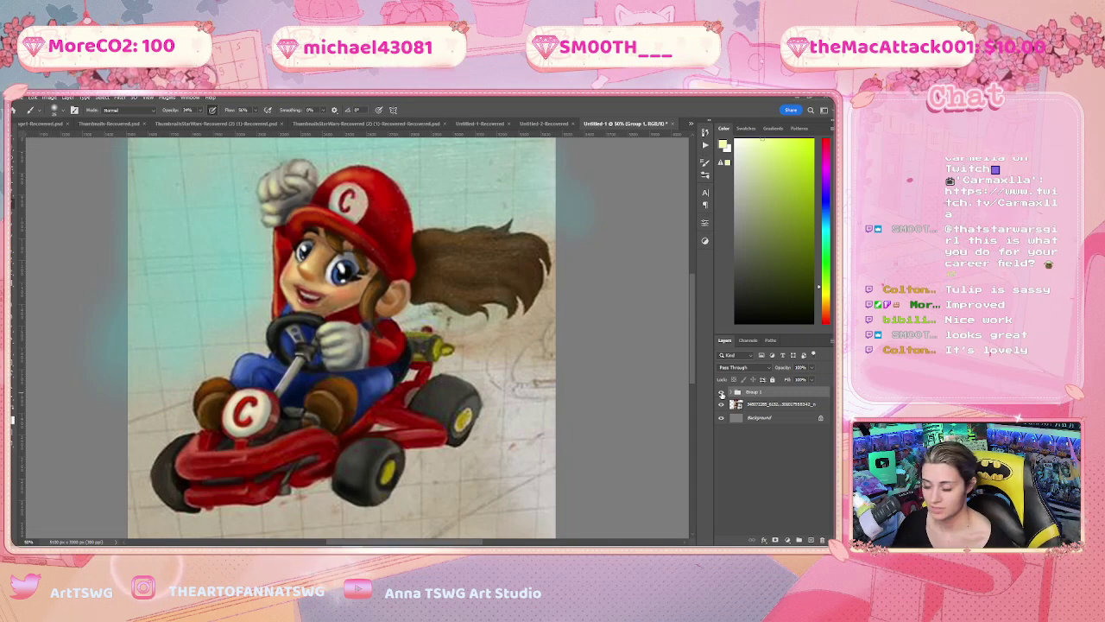
left_click(722, 394)
left_click(722, 394)
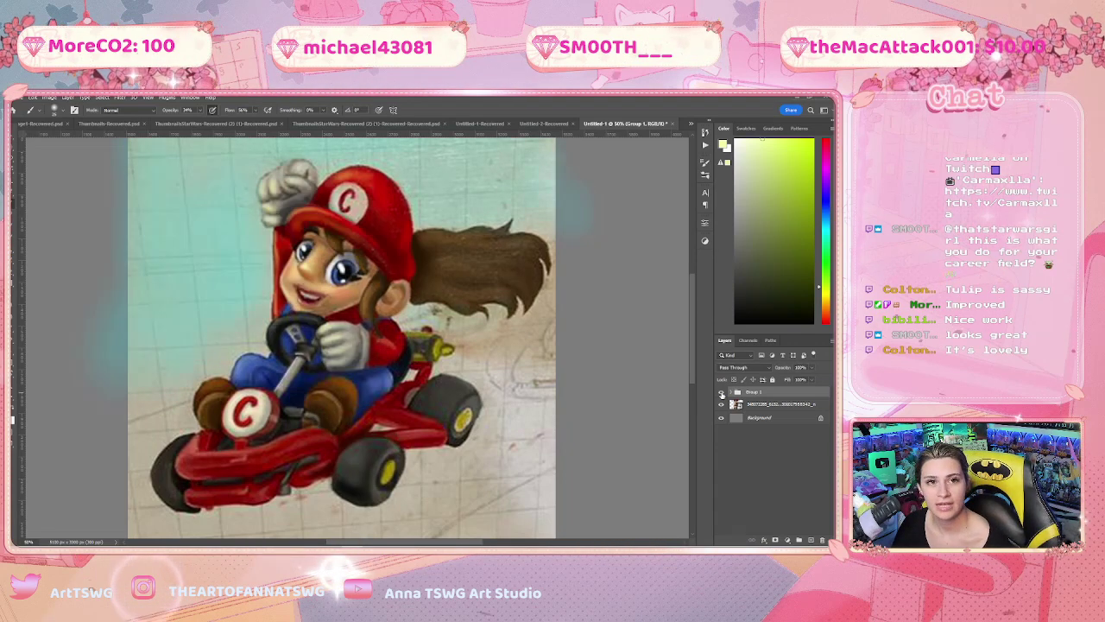
left_click(722, 394)
left_click(722, 393)
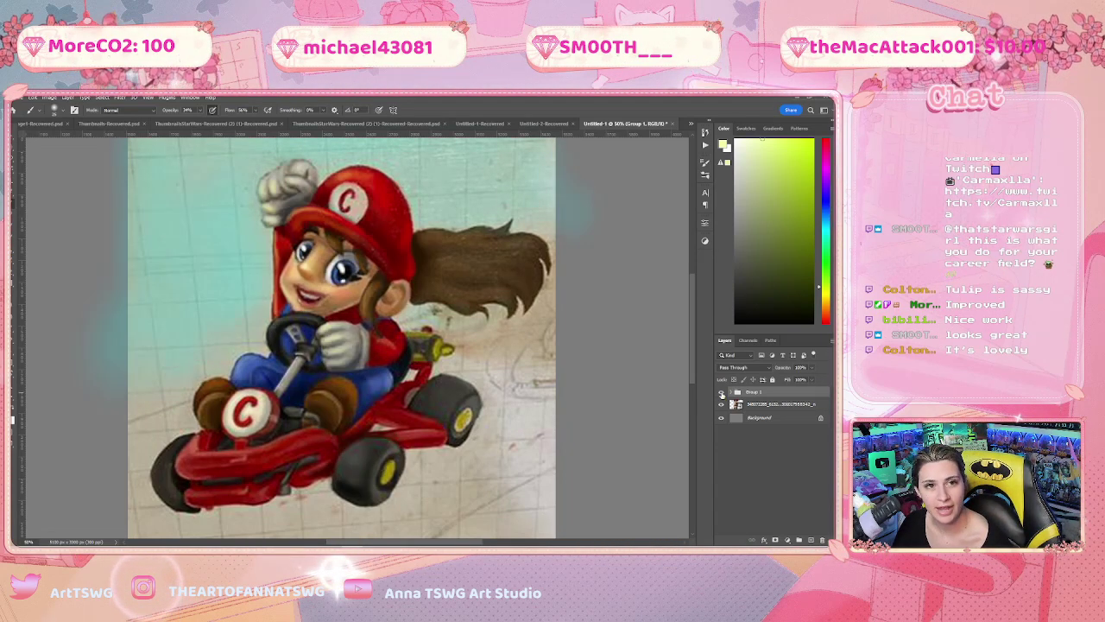
left_click(722, 394)
left_click(722, 394)
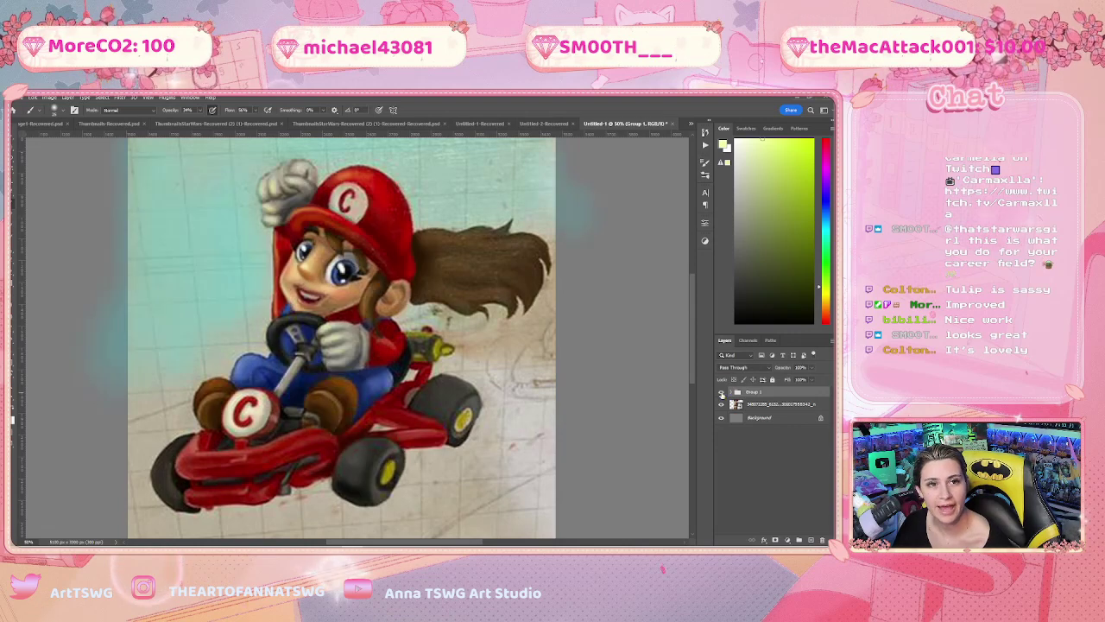
left_click(722, 393)
left_click(722, 394)
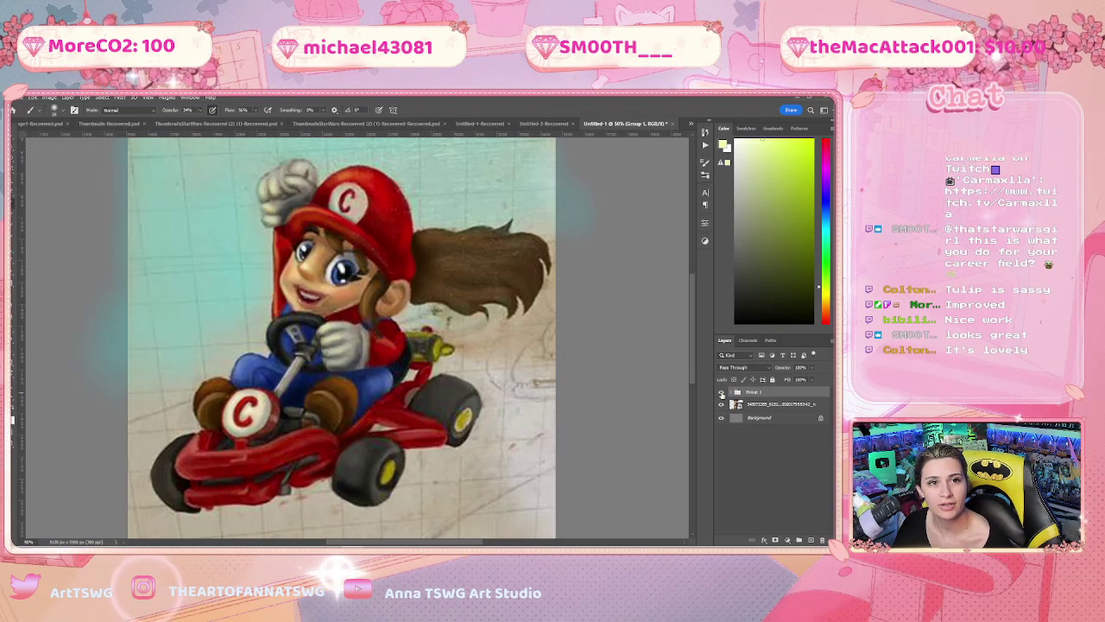
left_click(722, 394)
left_click(722, 394)
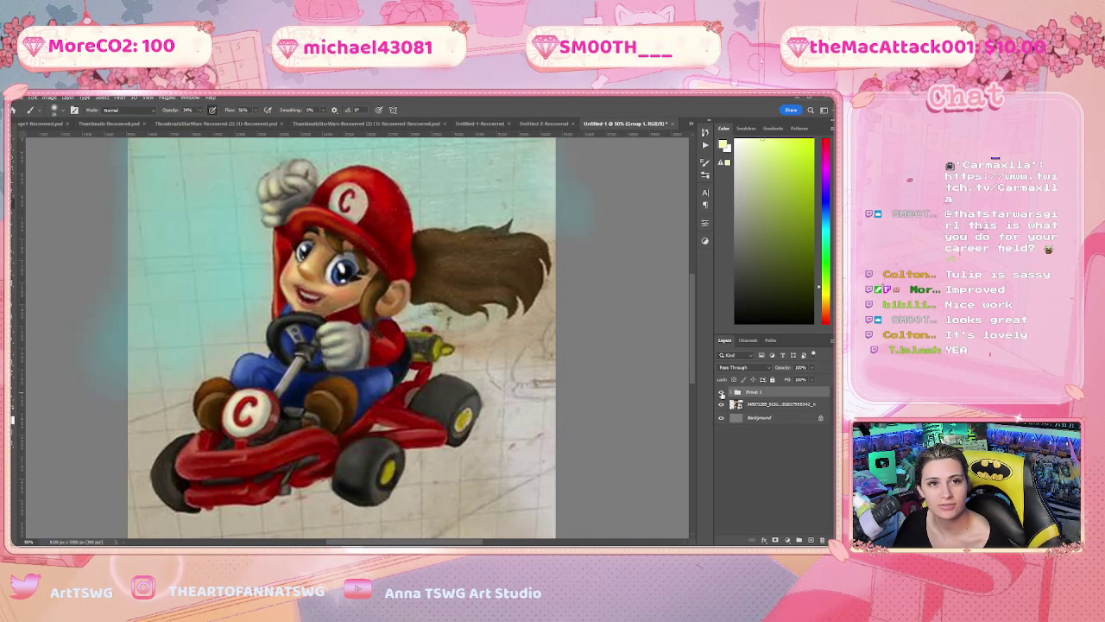
left_click(722, 393)
left_click(721, 394)
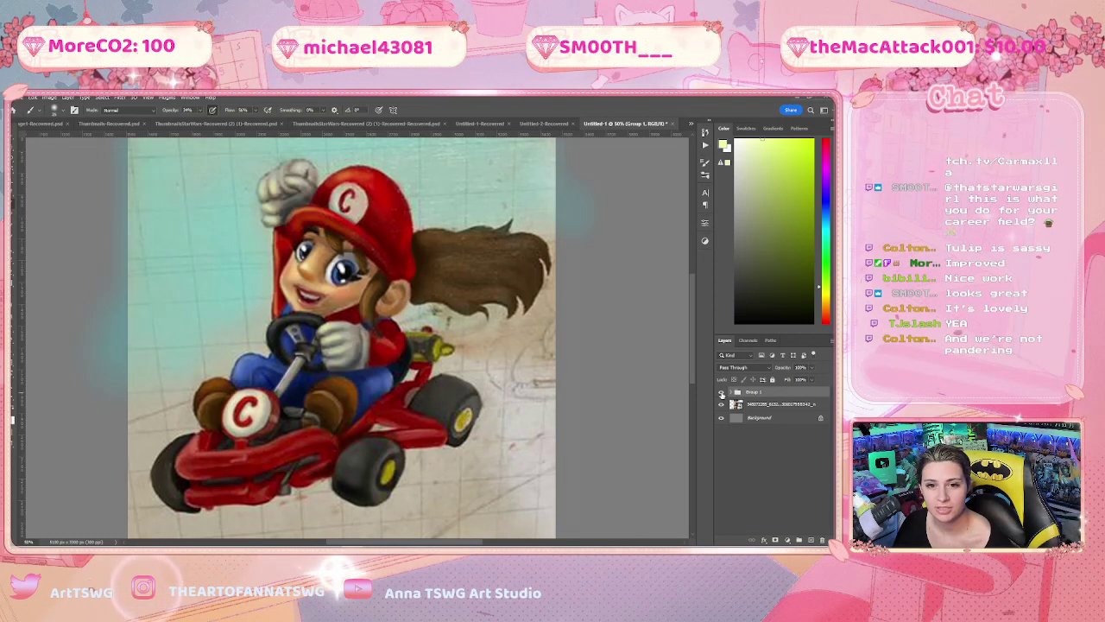
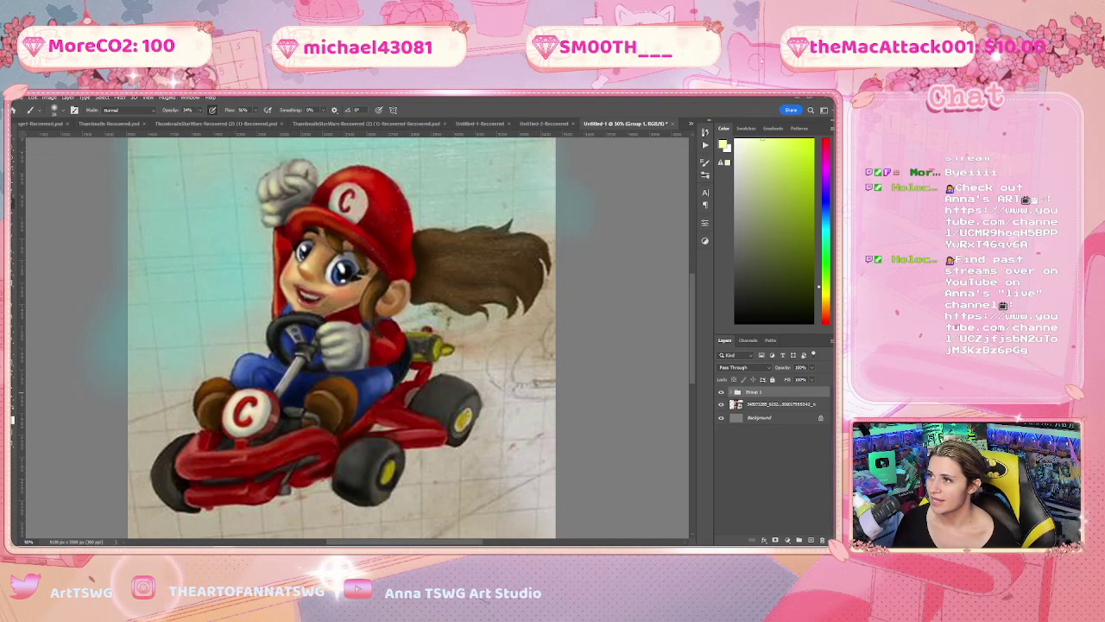
Switch to the browser and enlarge the art studio's YouTube channel page
key("alt+Tab")
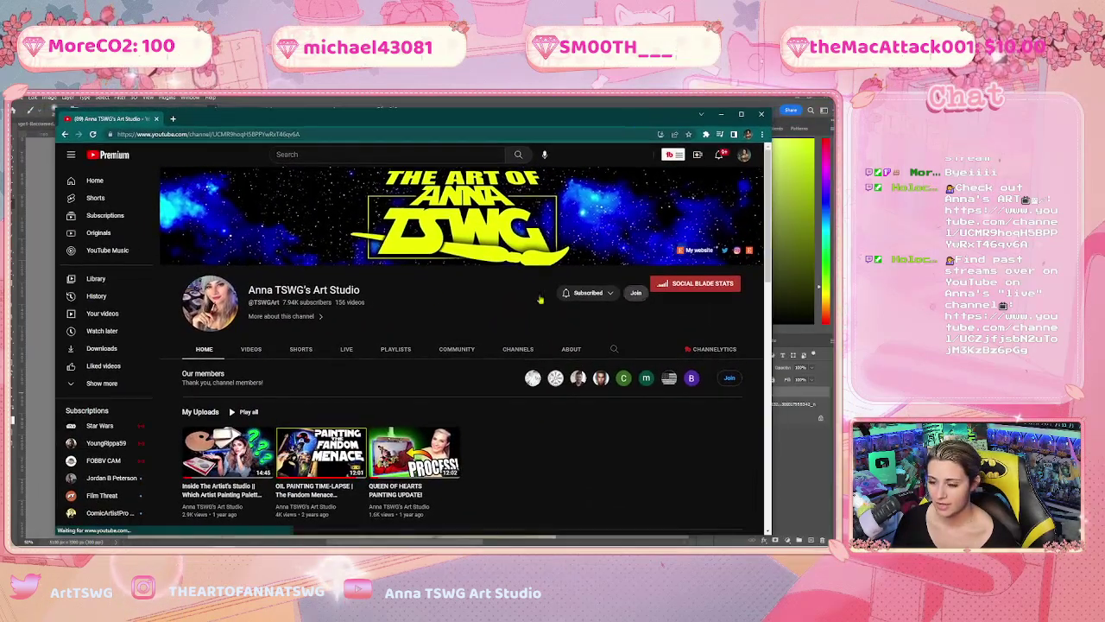
key("ctrl+plus")
key("ctrl+plus")
key("ctrl+plus")
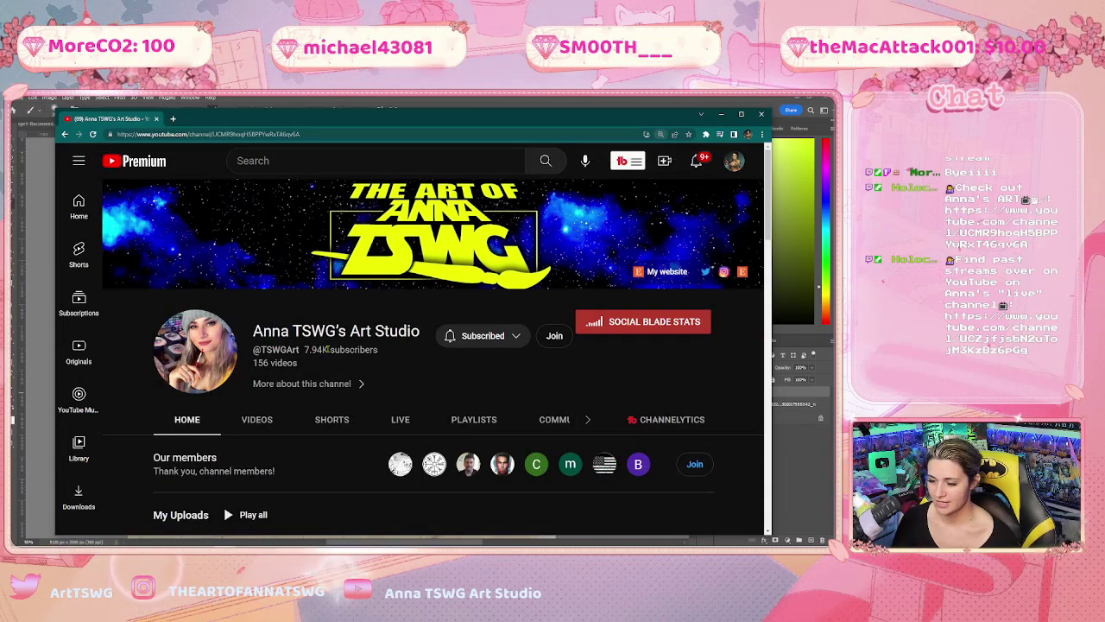
Copy the YouTube channel's web address for sharing in the stream chat
left_click(297, 135)
right_click(302, 135)
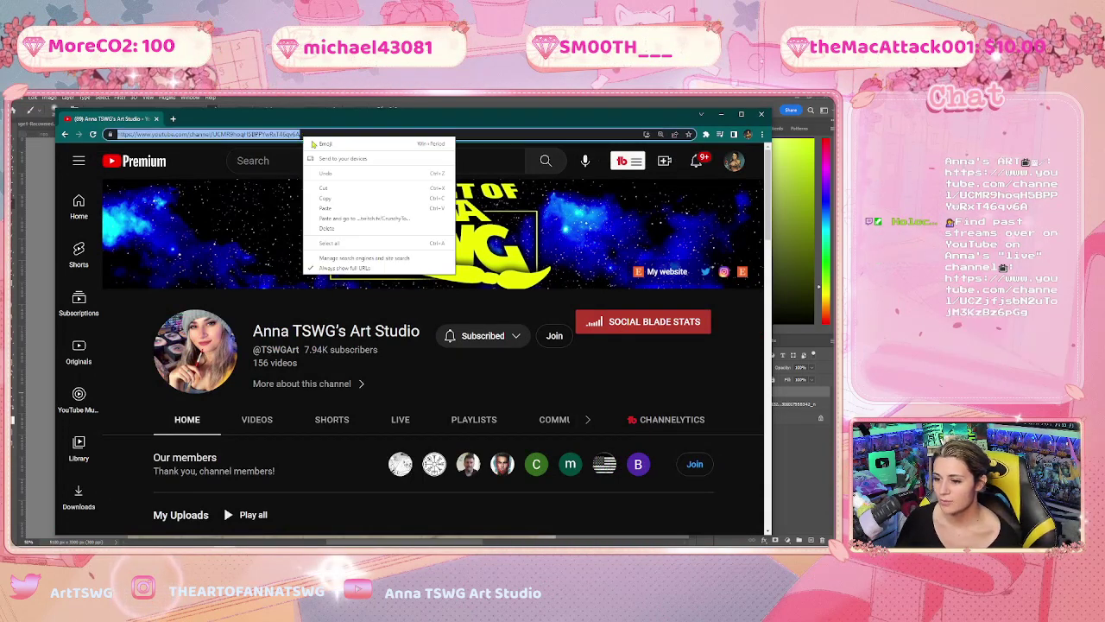
left_click(328, 187)
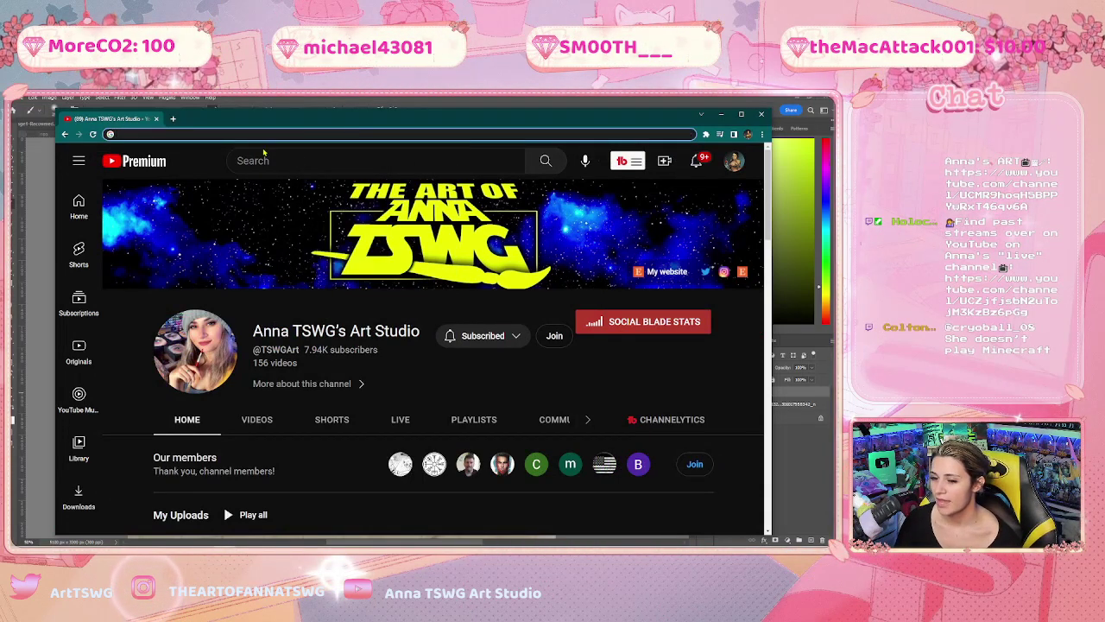
left_click(93, 133)
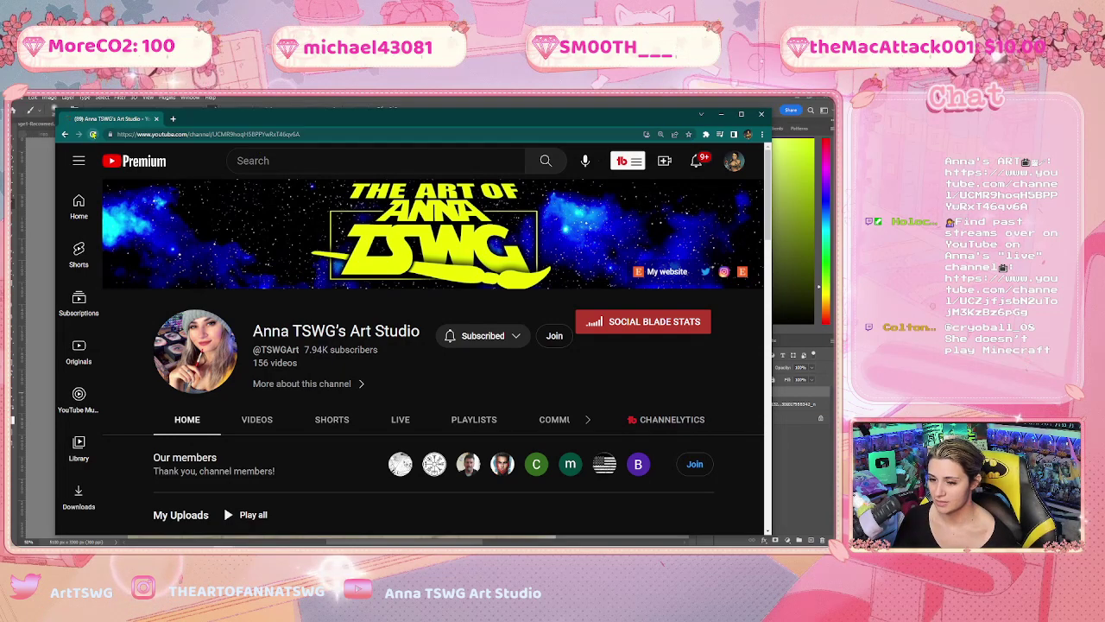
left_click(229, 135)
right_click(229, 135)
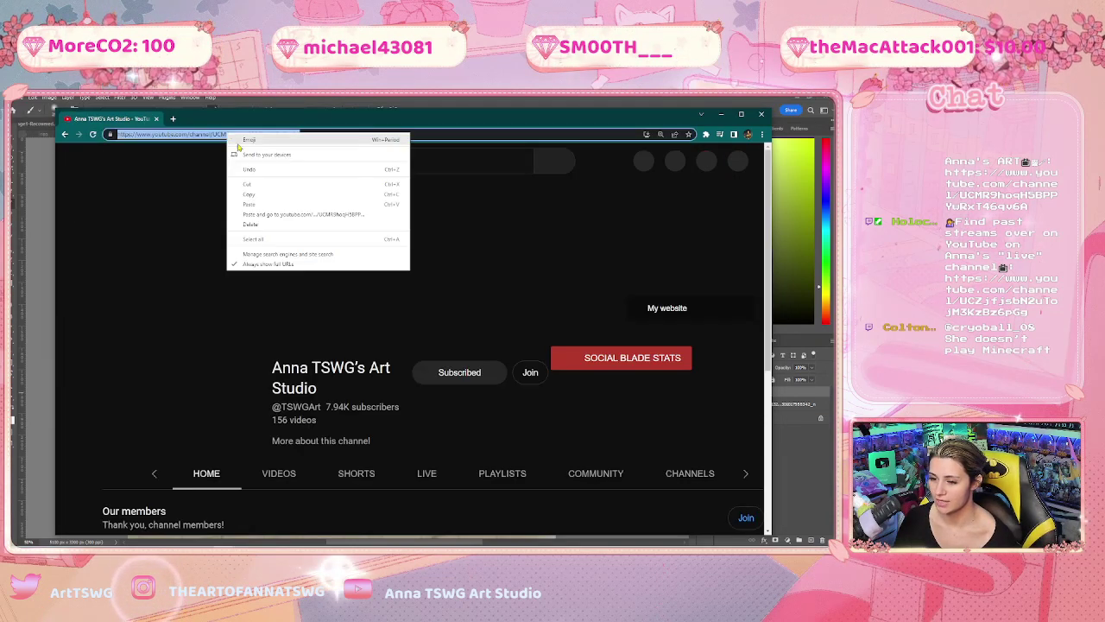
left_click(259, 178)
key("alt+Tab")
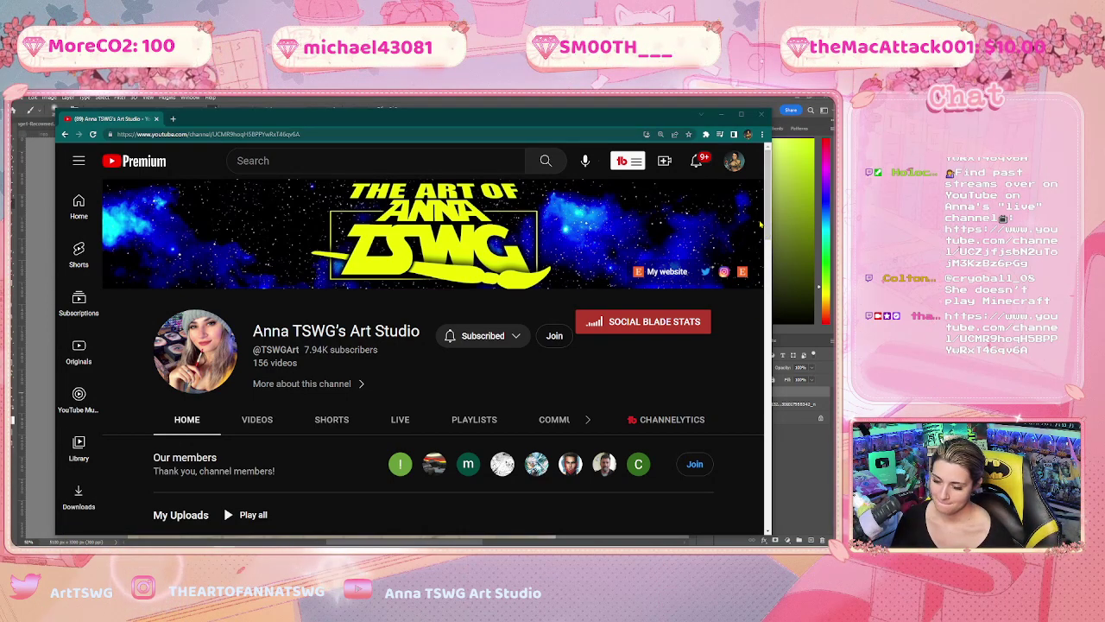
Open the channel's Videos page and look through the uploaded videos
left_click_drag(763, 222, 244, 345)
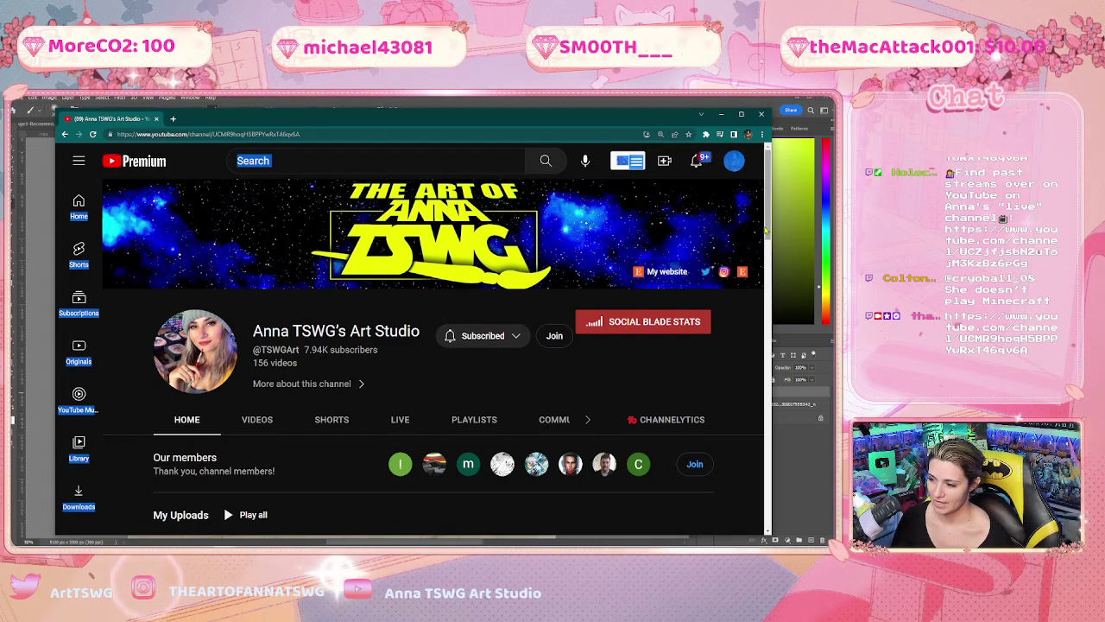
scroll(244, 346, "down", 1)
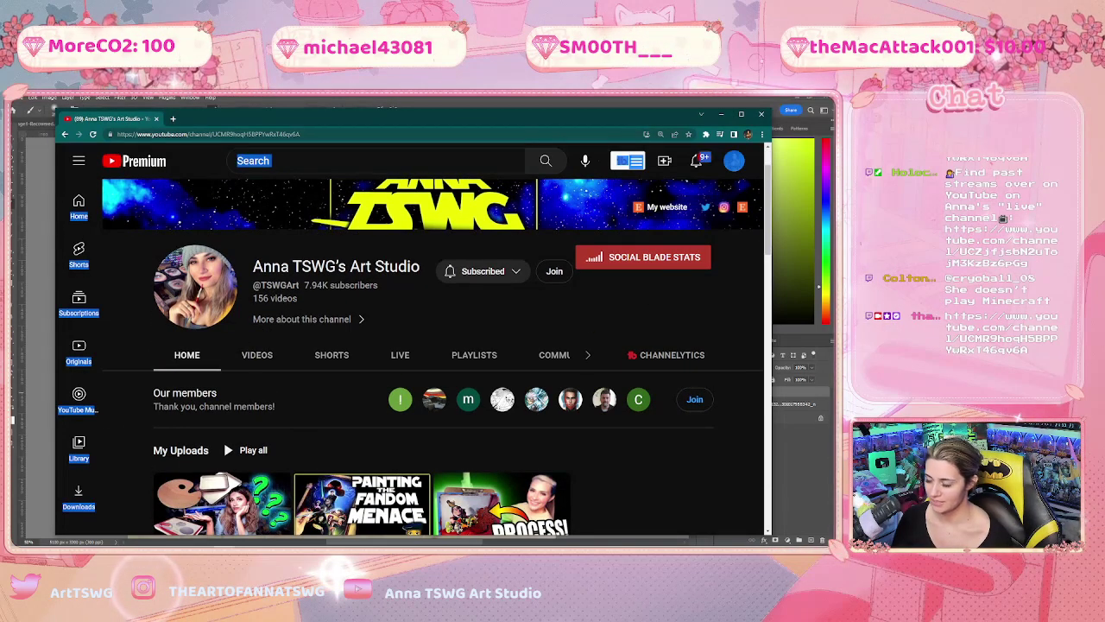
left_click(278, 352)
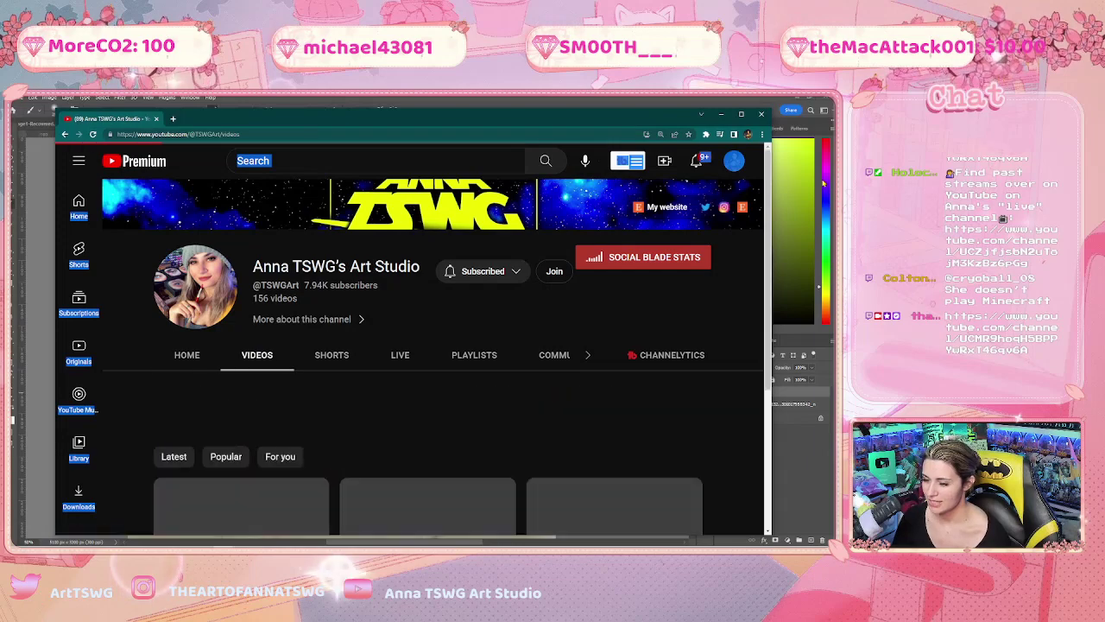
left_click_drag(771, 191, 785, 218)
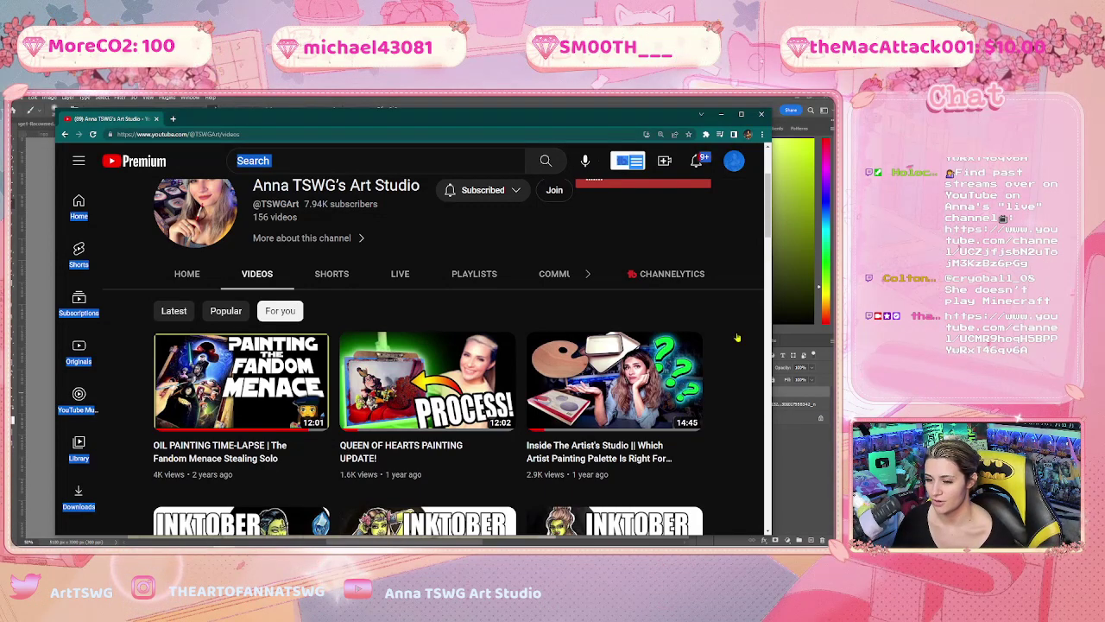
scroll(760, 220, "up", 2)
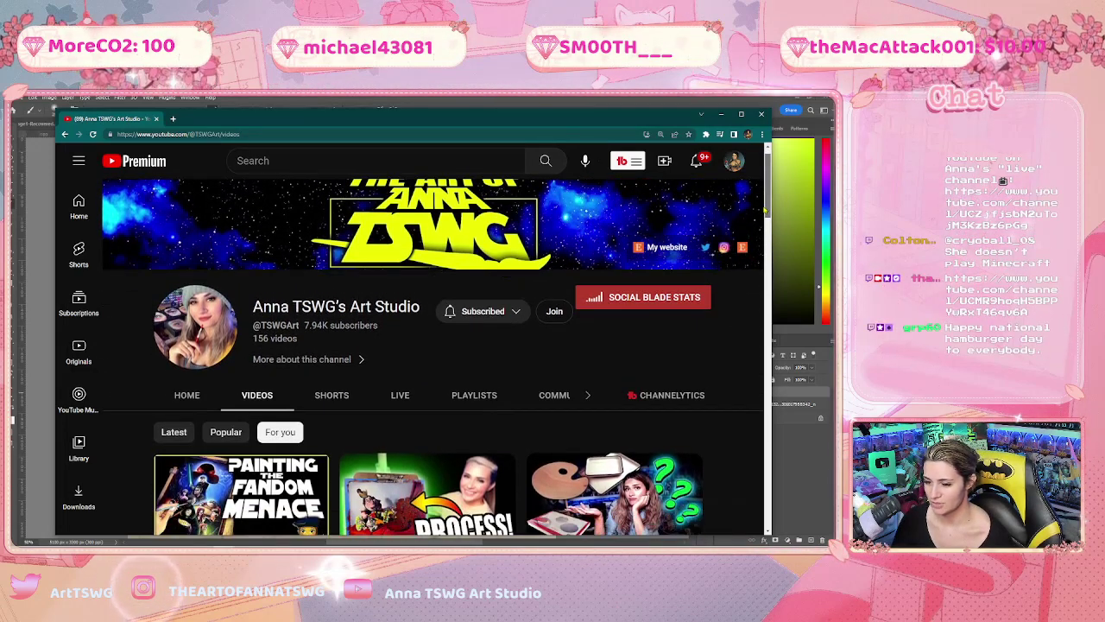
scroll(765, 223, "down", 1)
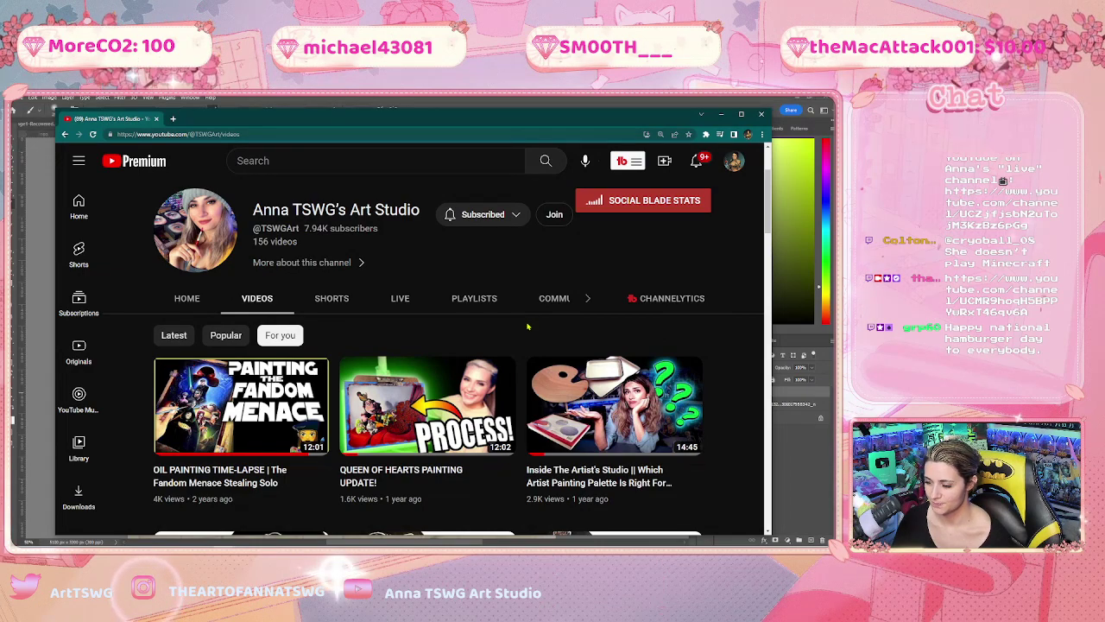
Open the channel's Live page and look through the past streams
left_click(399, 298)
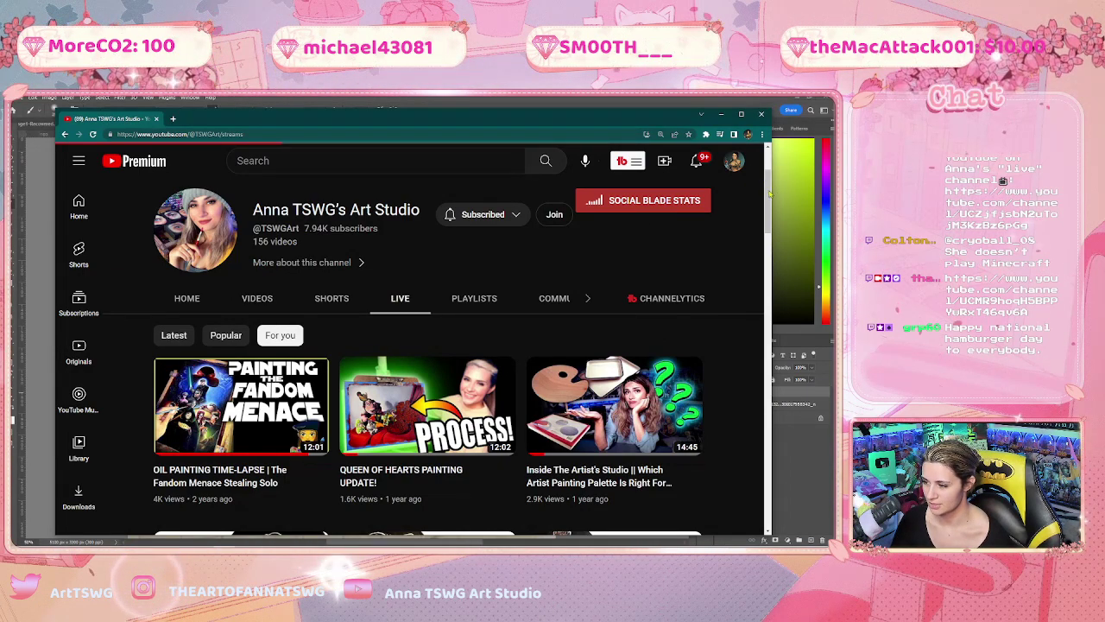
scroll(414, 388, "down", 4)
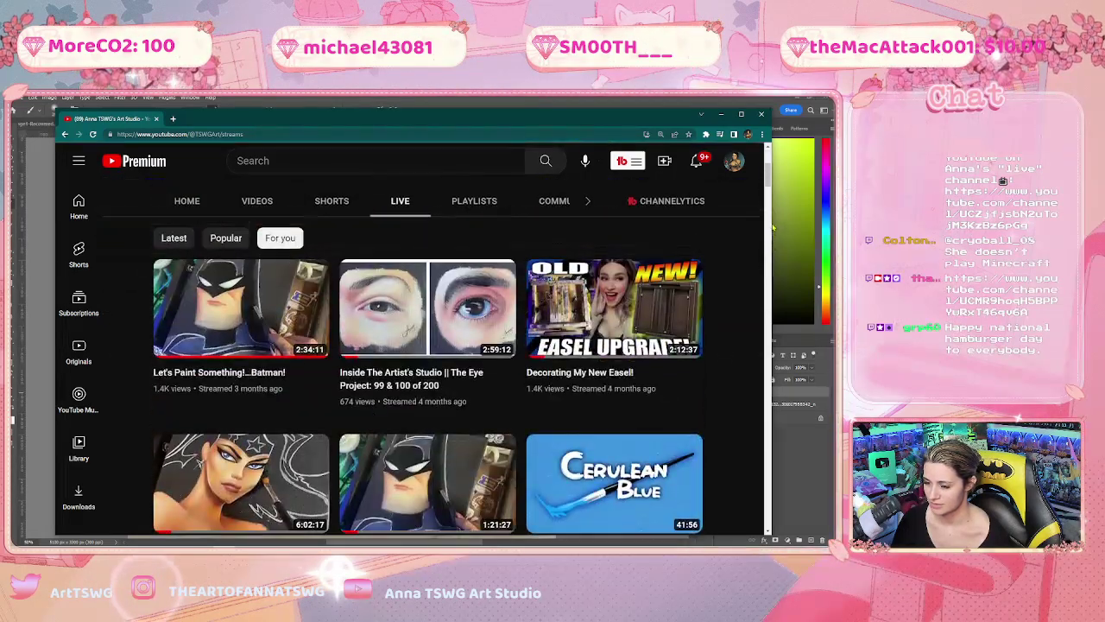
scroll(773, 229, "down", 8)
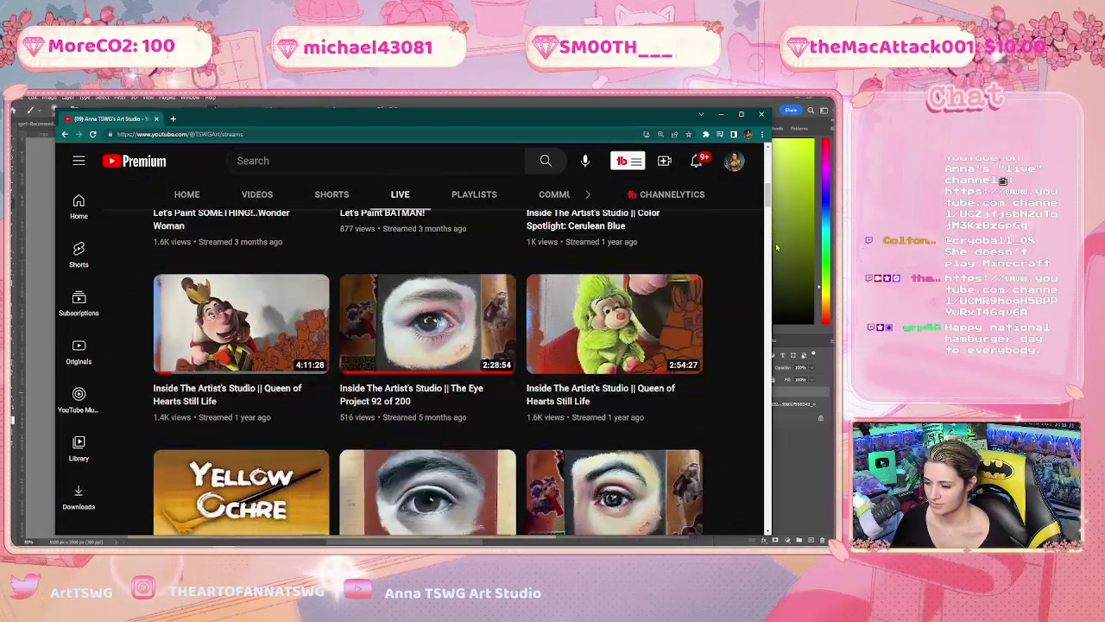
scroll(777, 257, "down", 5)
scroll(778, 225, "up", 15)
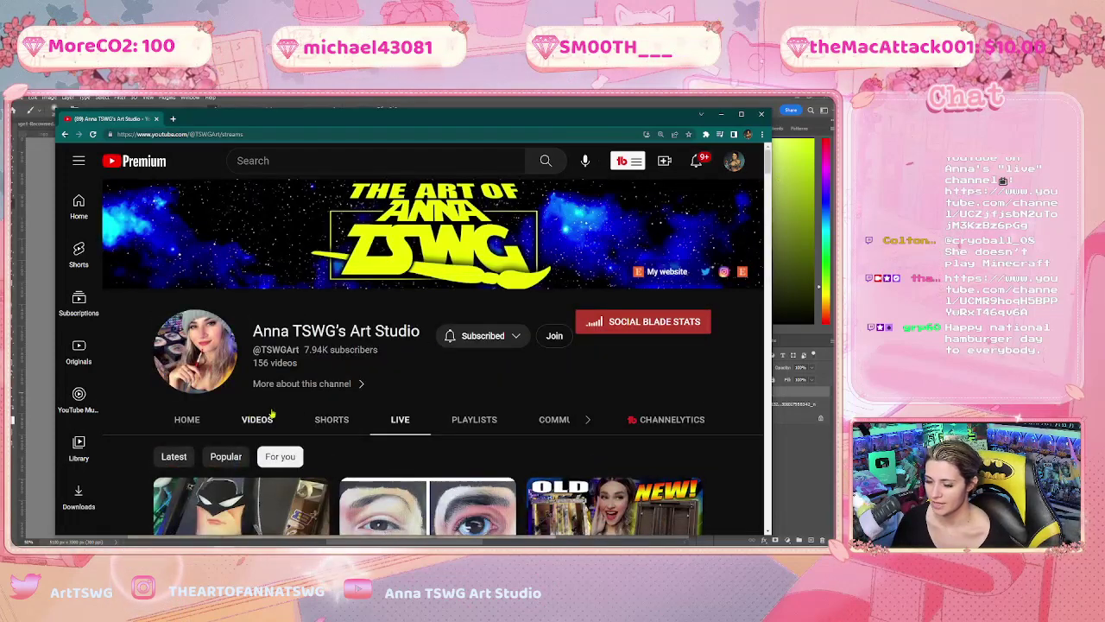
Return to the channel's Home page and switch back to the painting in Photoshop
left_click(176, 423)
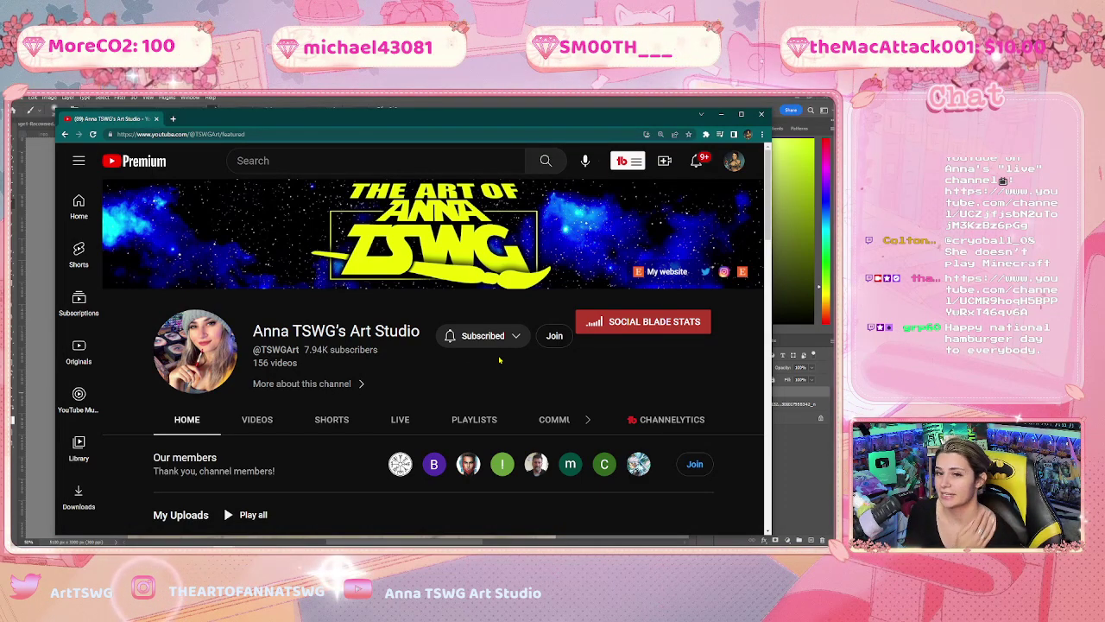
left_click(803, 194)
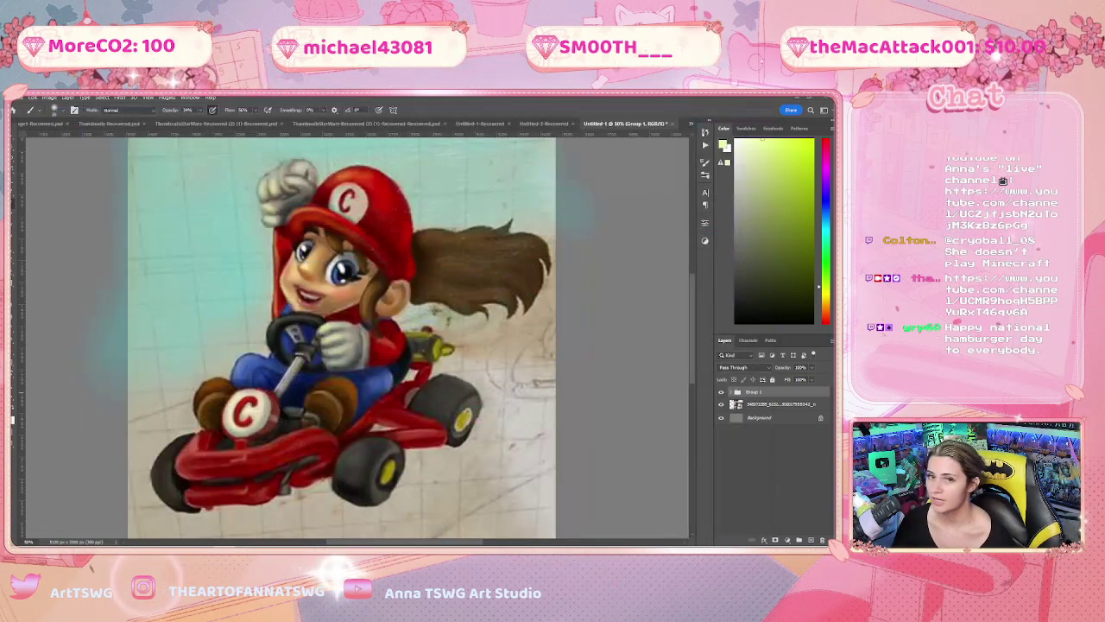